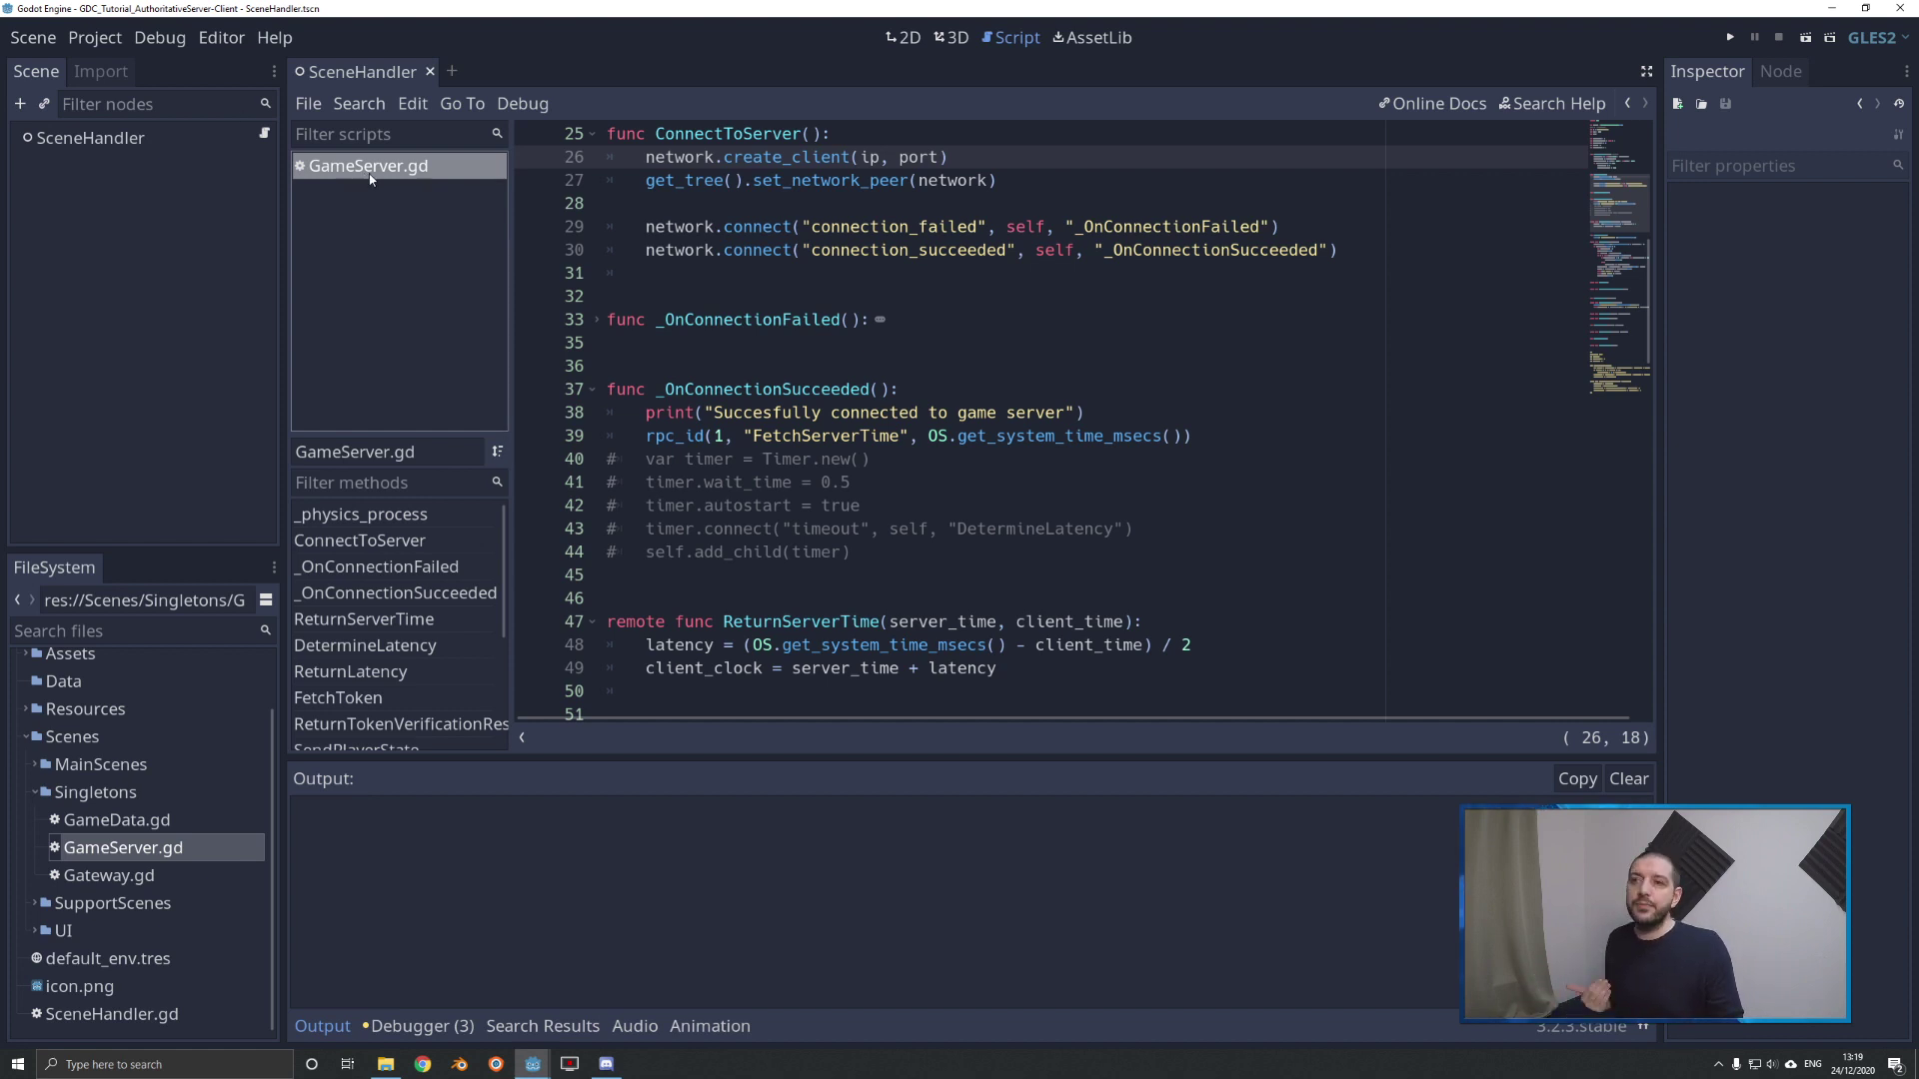
# - In the client script, highlight ConnectToServer, _OnConnectionSucceeded and the line 39 FetchServerTime rpc_id call
pyautogui.moveTo(655, 133); pyautogui.dragTo(874, 136)
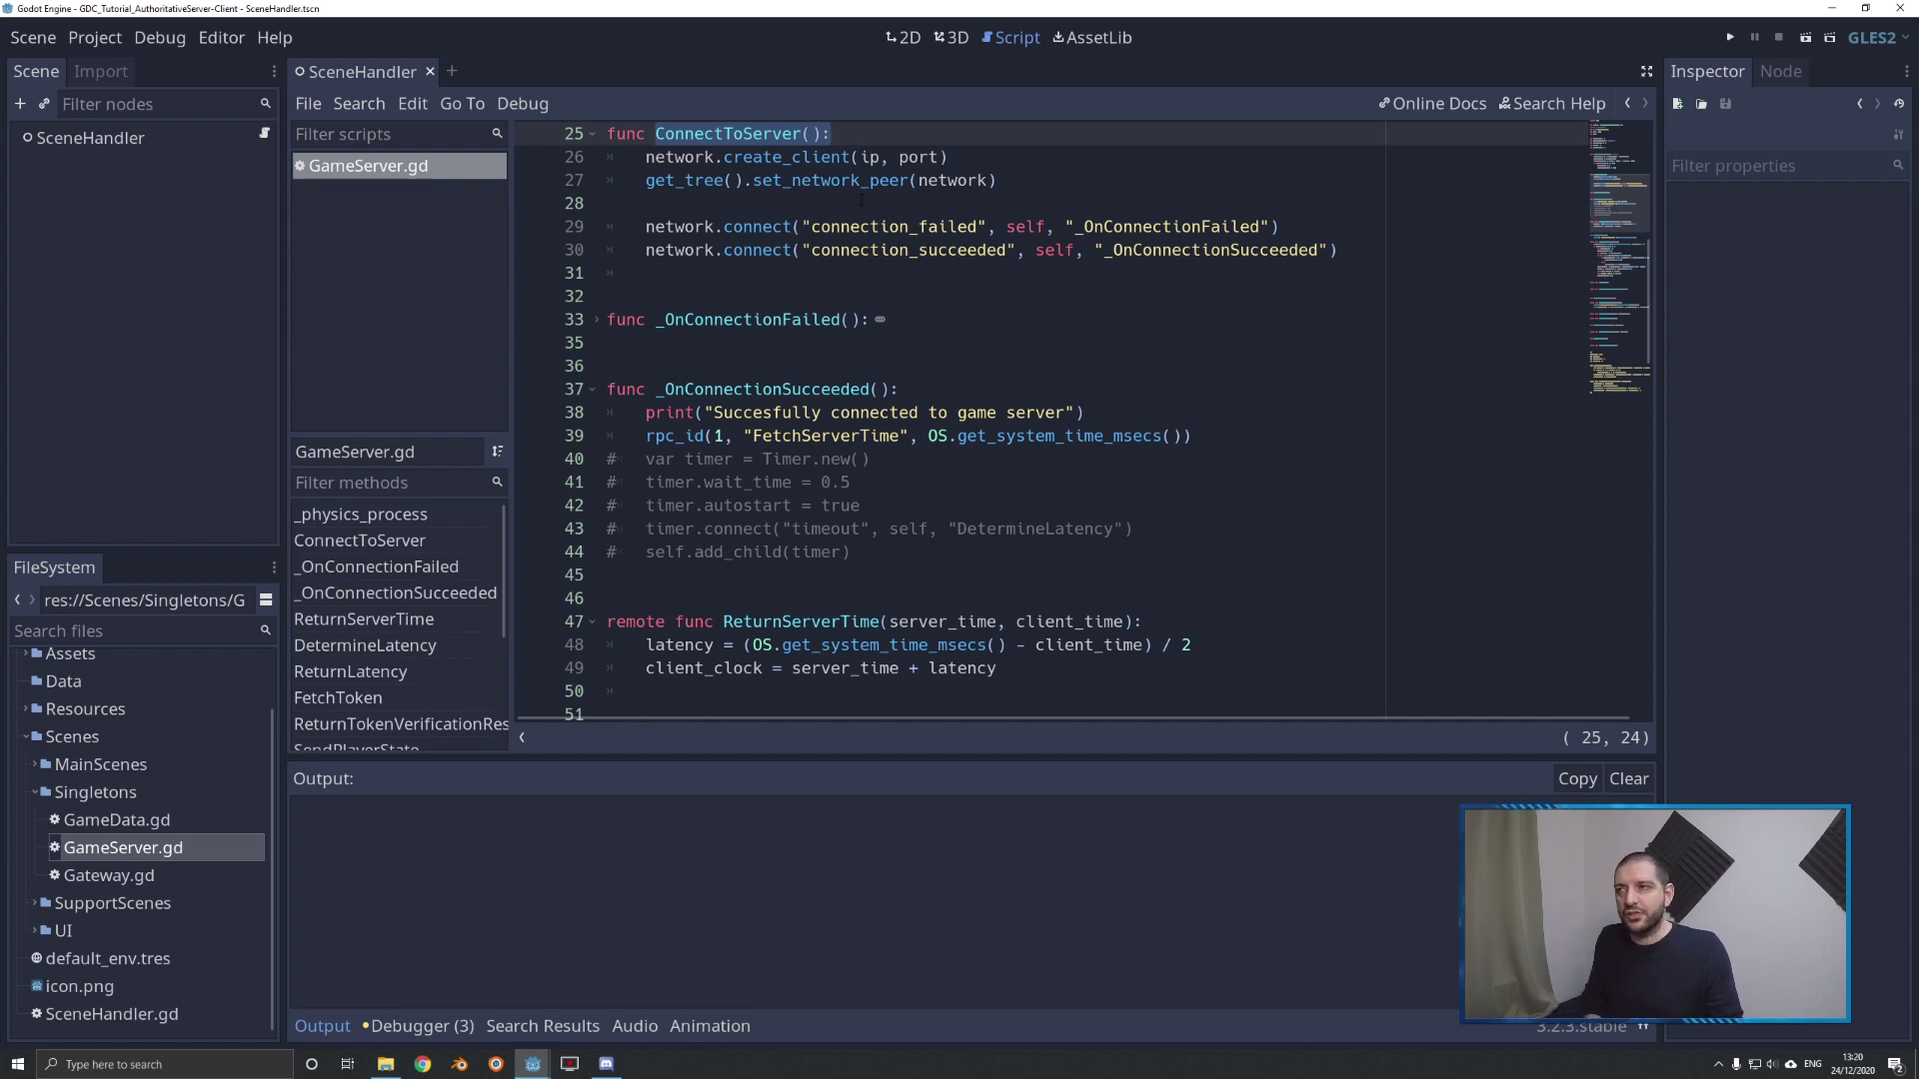
pyautogui.click(1111, 227)
pyautogui.doubleClick(840, 389)
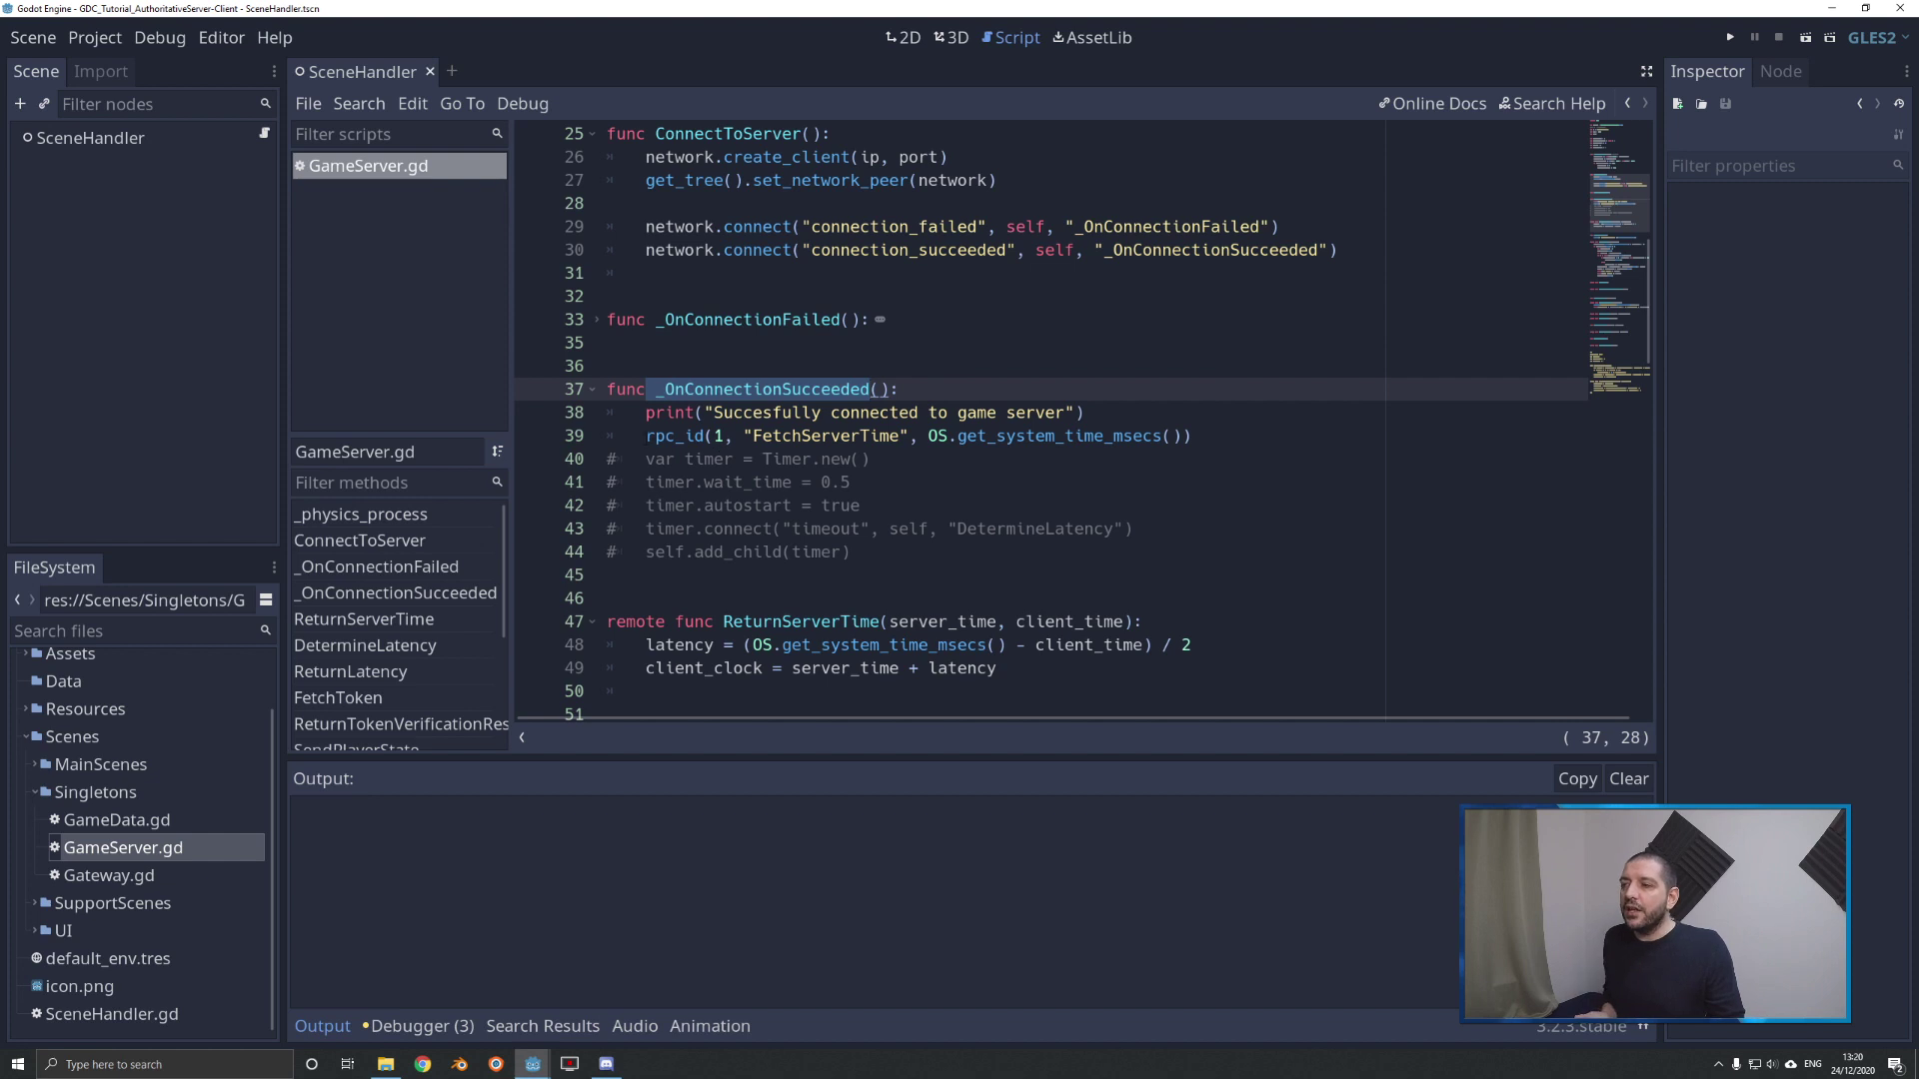
pyautogui.moveTo(645, 436); pyautogui.dragTo(1182, 435)
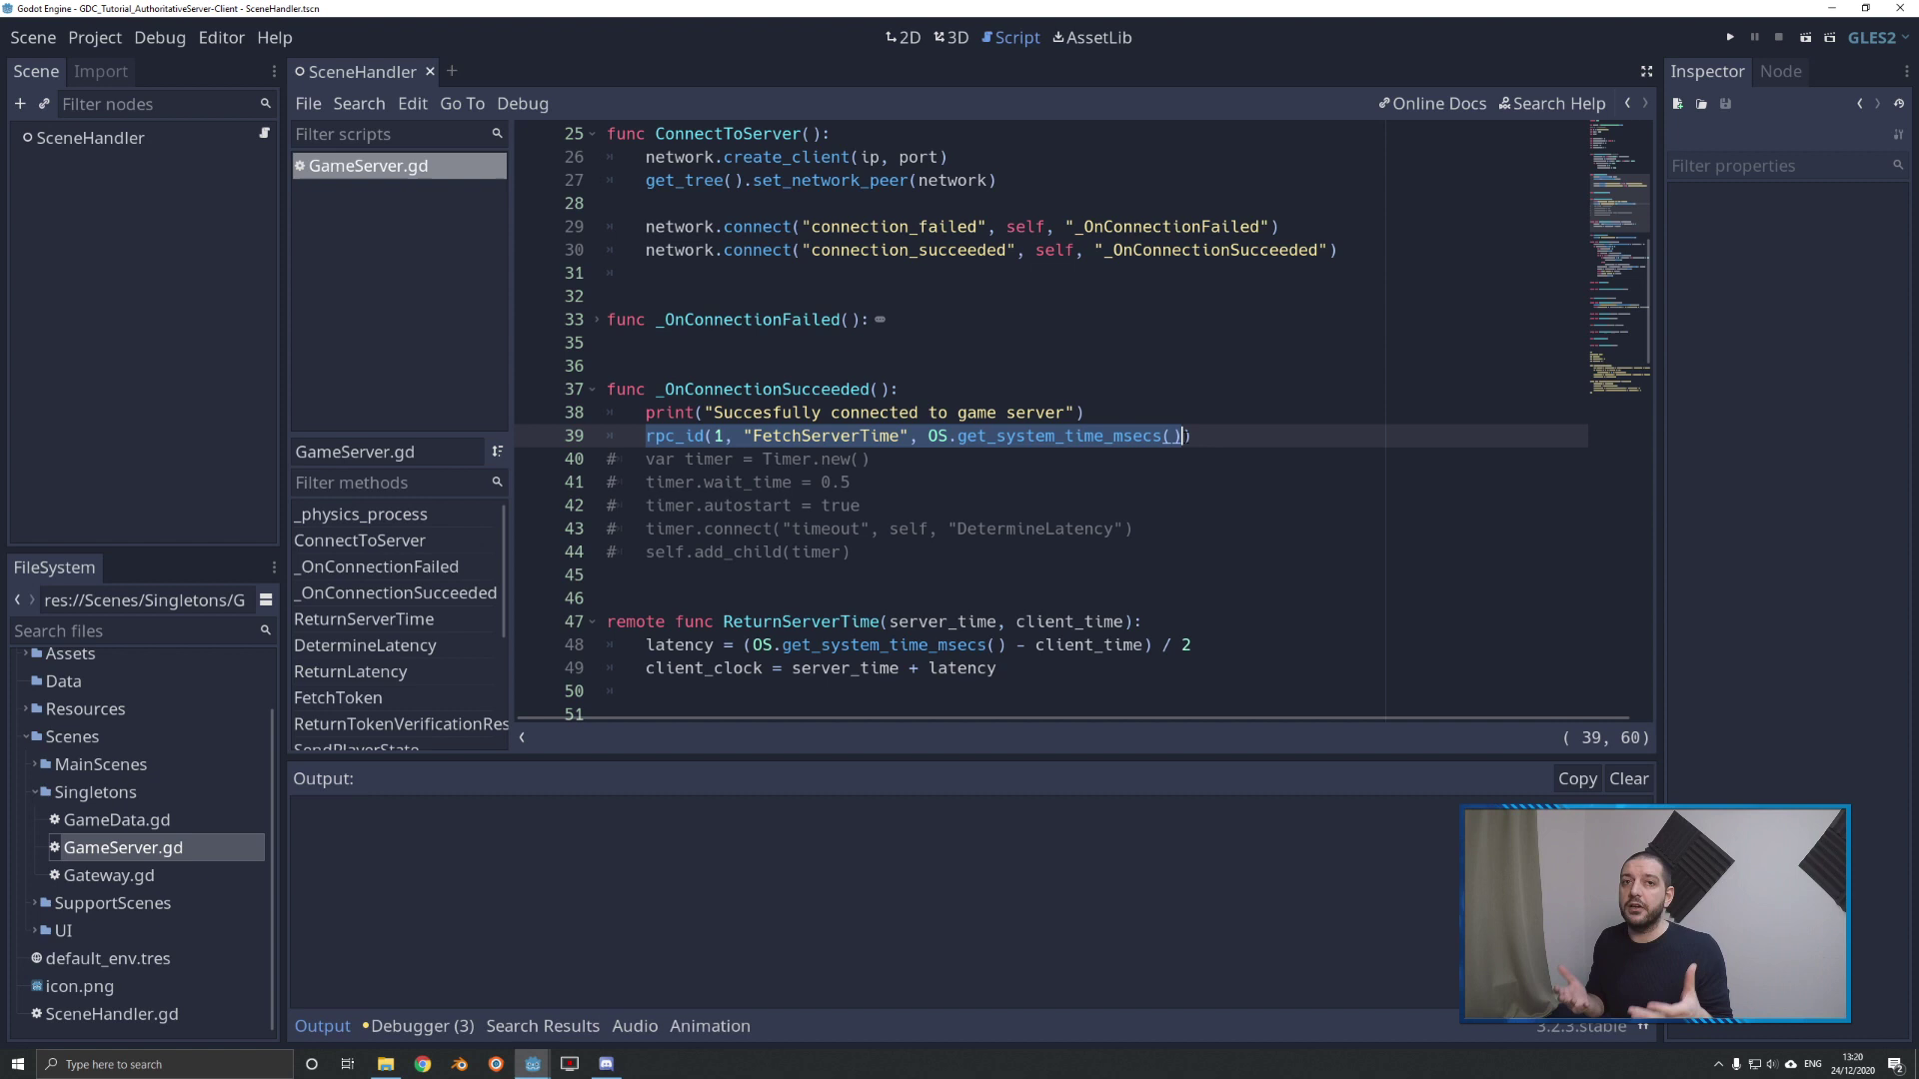
pyautogui.click(667, 437)
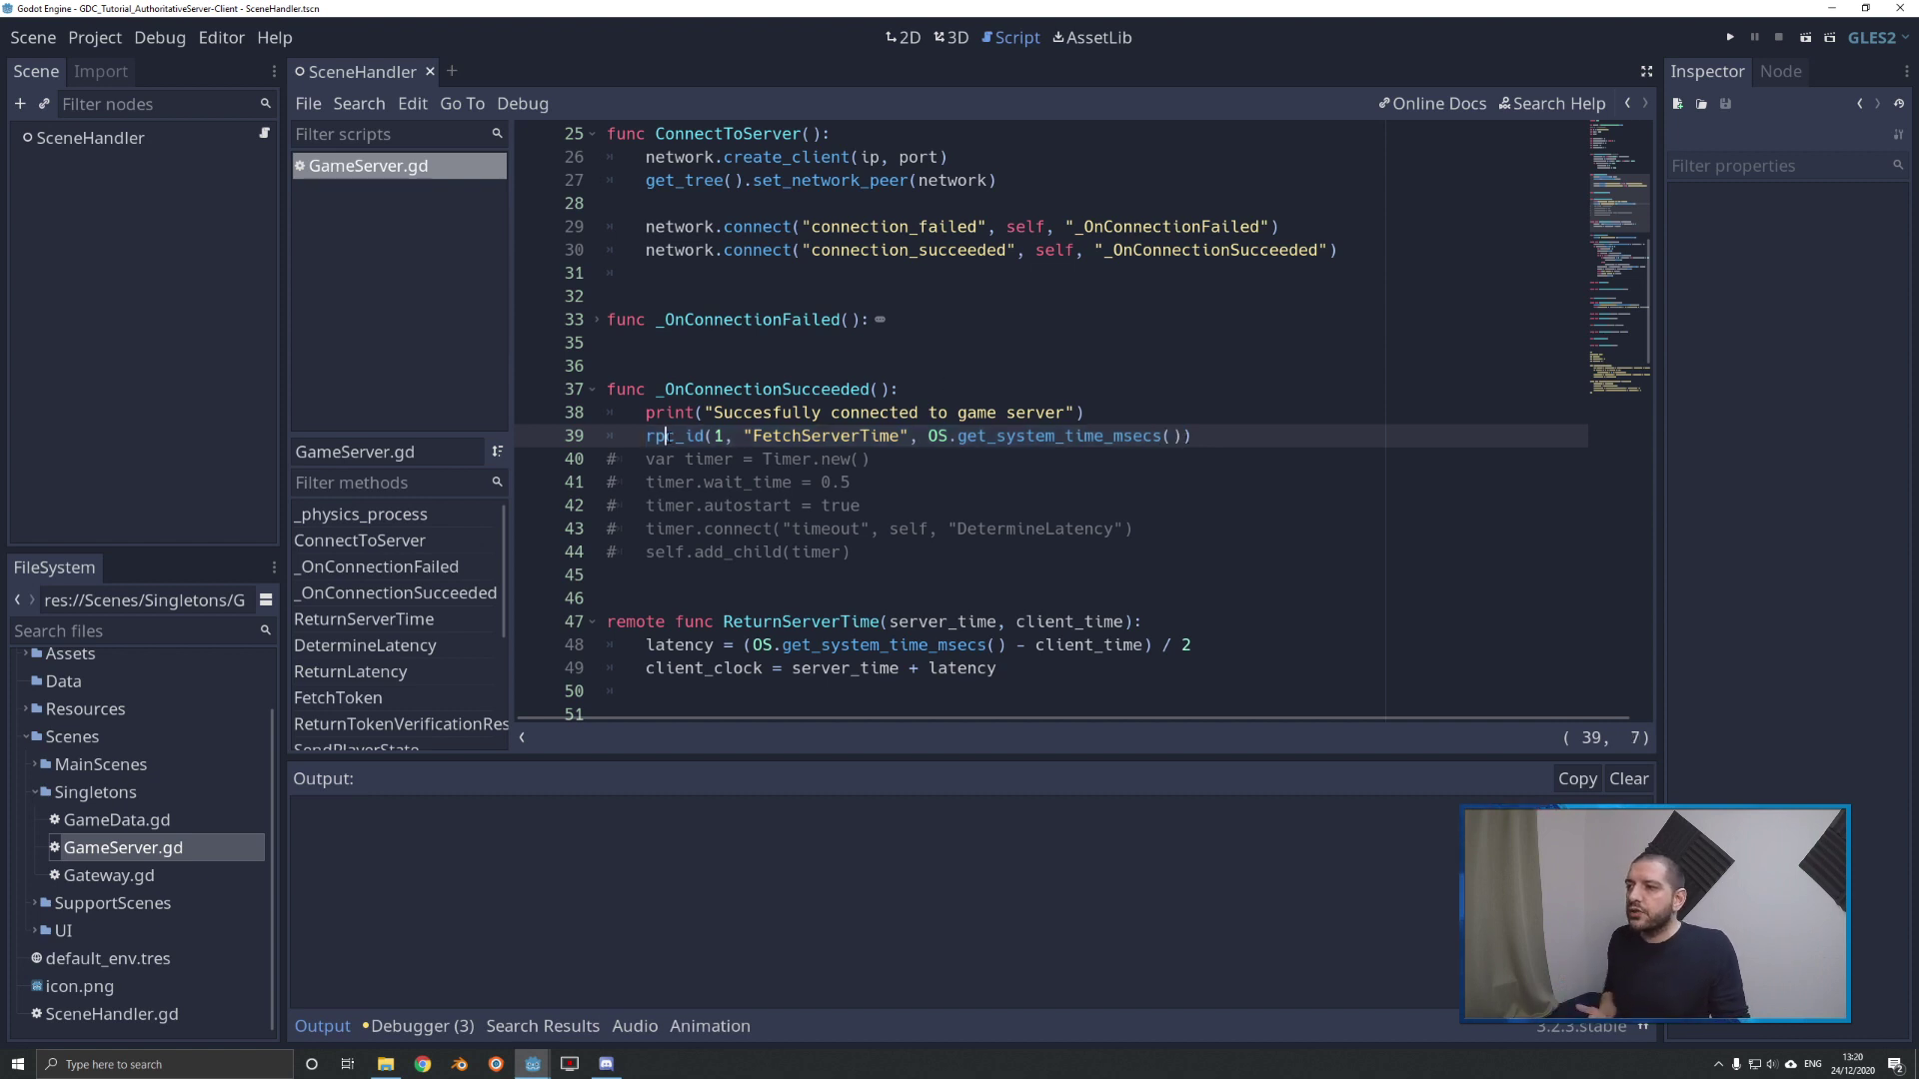
pyautogui.moveTo(647, 436); pyautogui.dragTo(1180, 437)
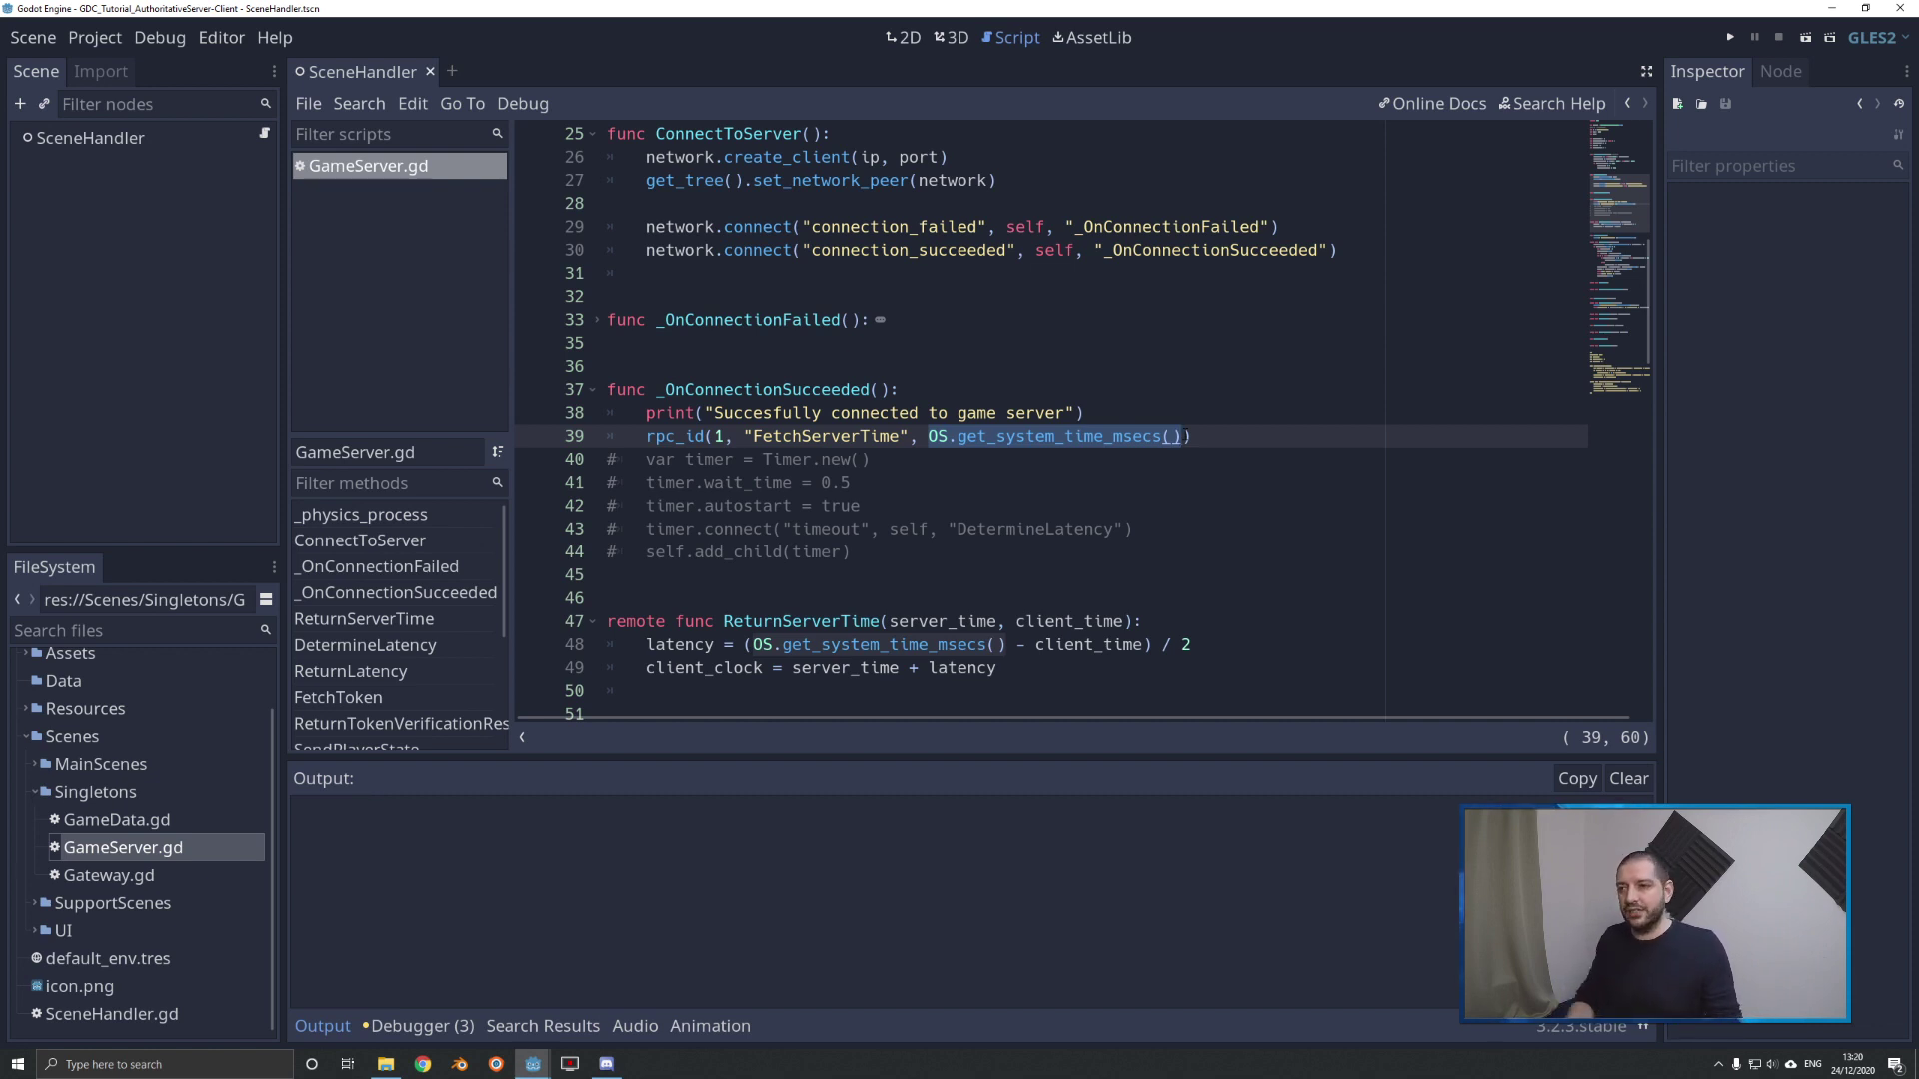
# - In the server project, highlight FetchServerTime, the line 54 sender id lookup, and ReturnServerTime
pyautogui.click(812, 1030)
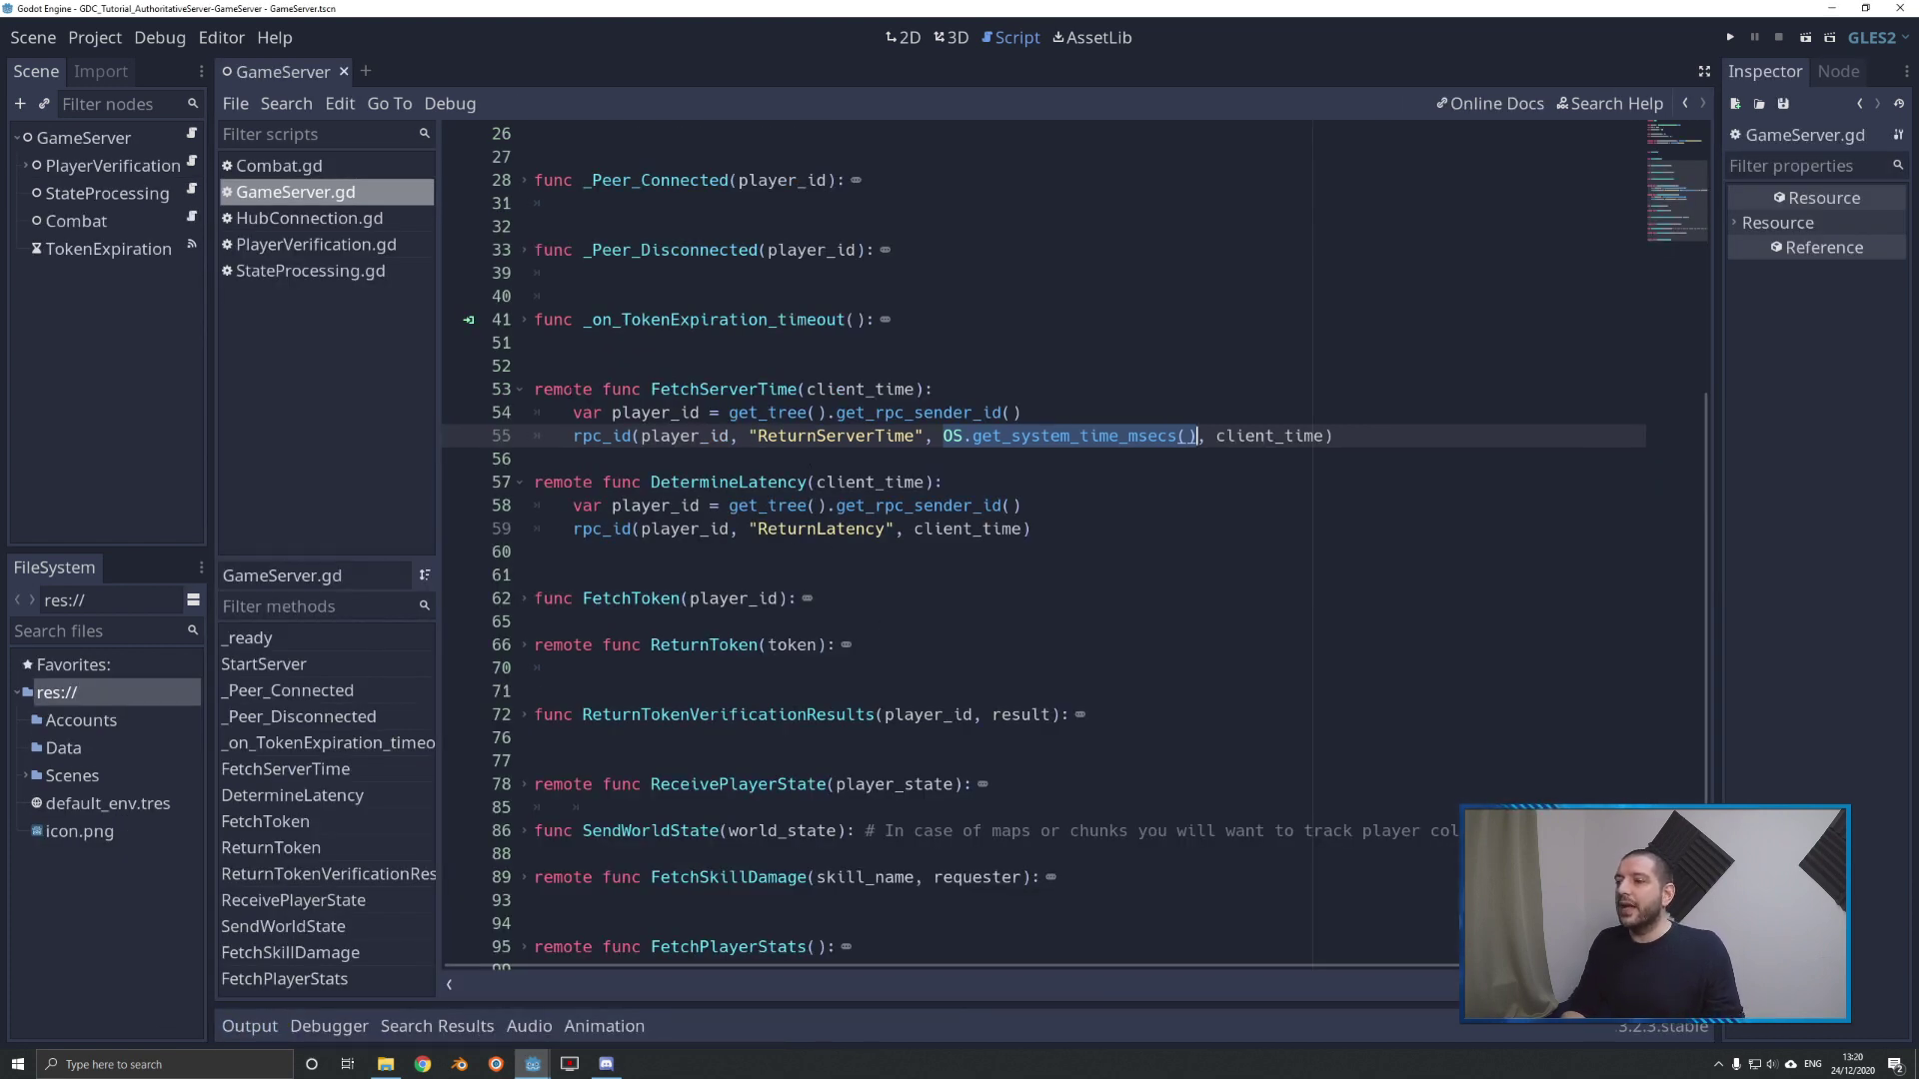
pyautogui.moveTo(574, 387)
pyautogui.mouseDown()
pyautogui.moveTo(918, 388)
pyautogui.moveTo(886, 387)
pyautogui.mouseUp()
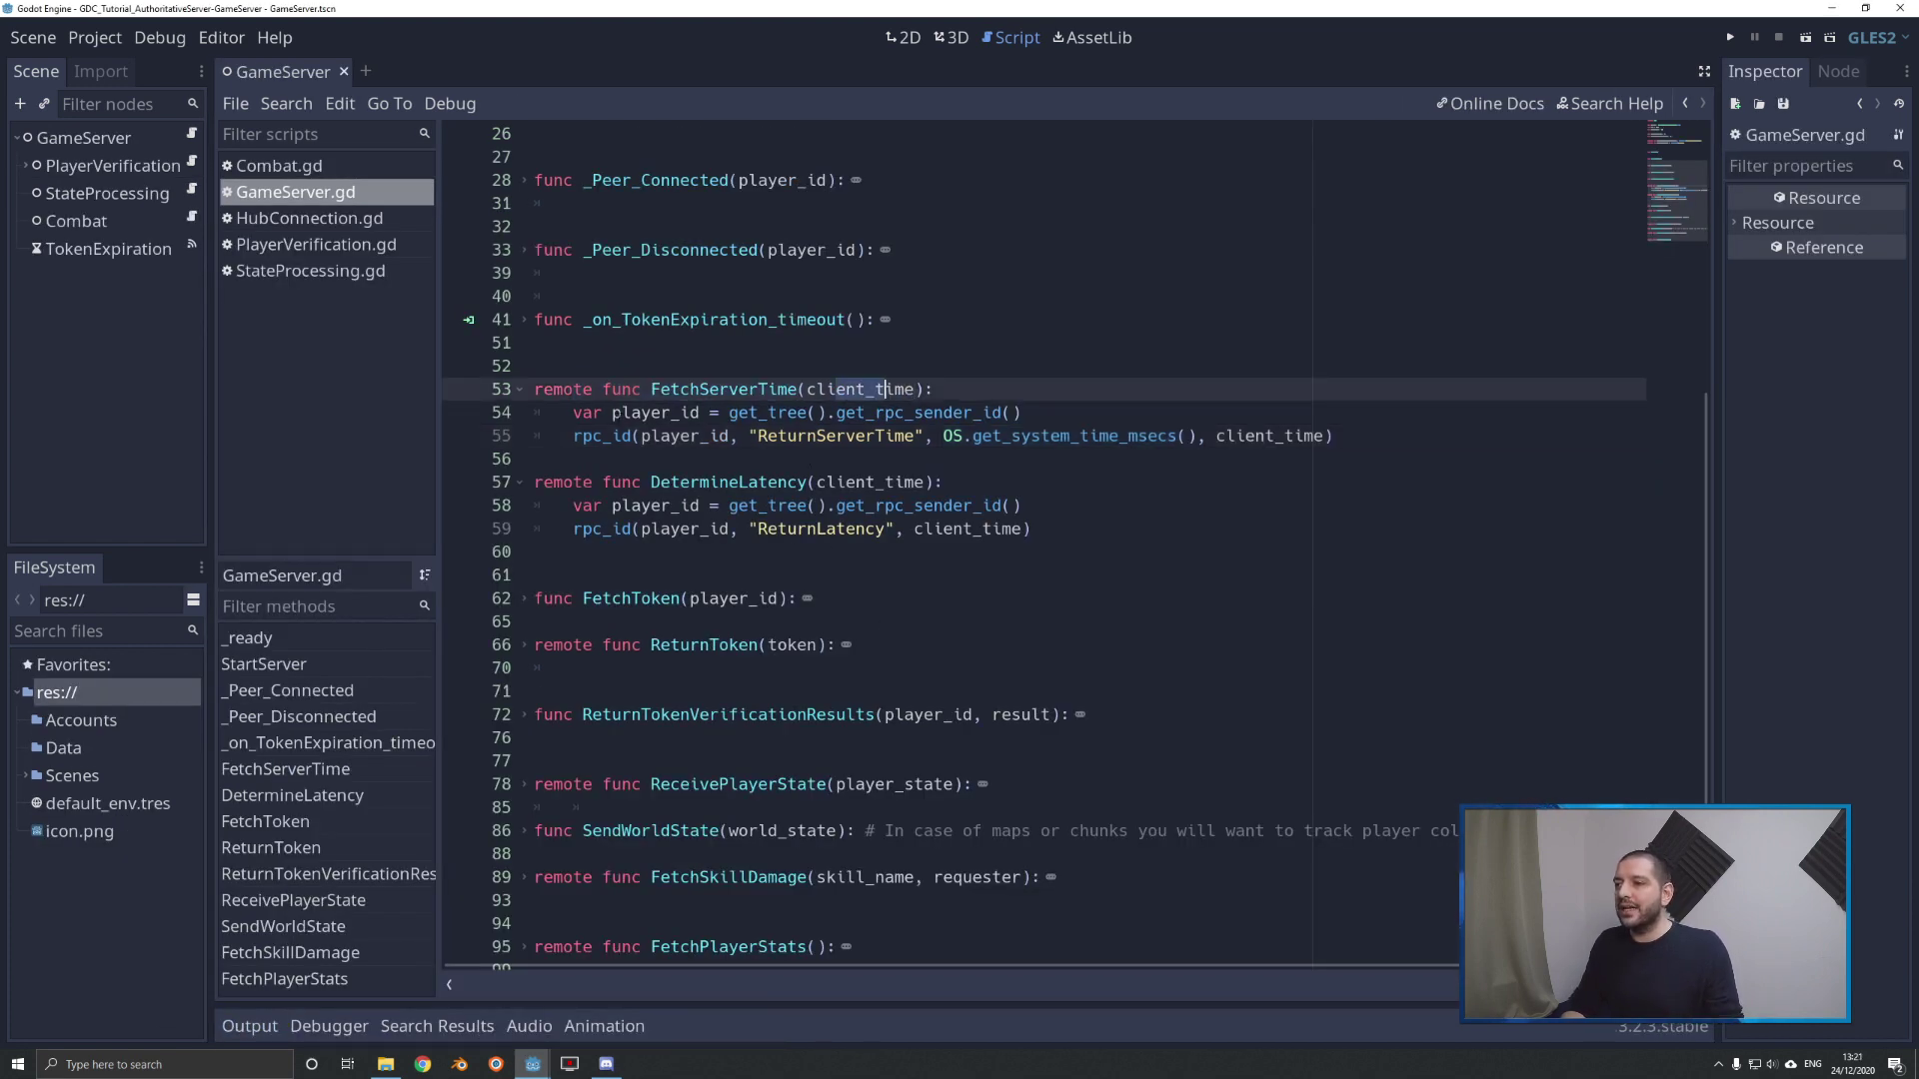
pyautogui.moveTo(573, 413); pyautogui.dragTo(997, 413)
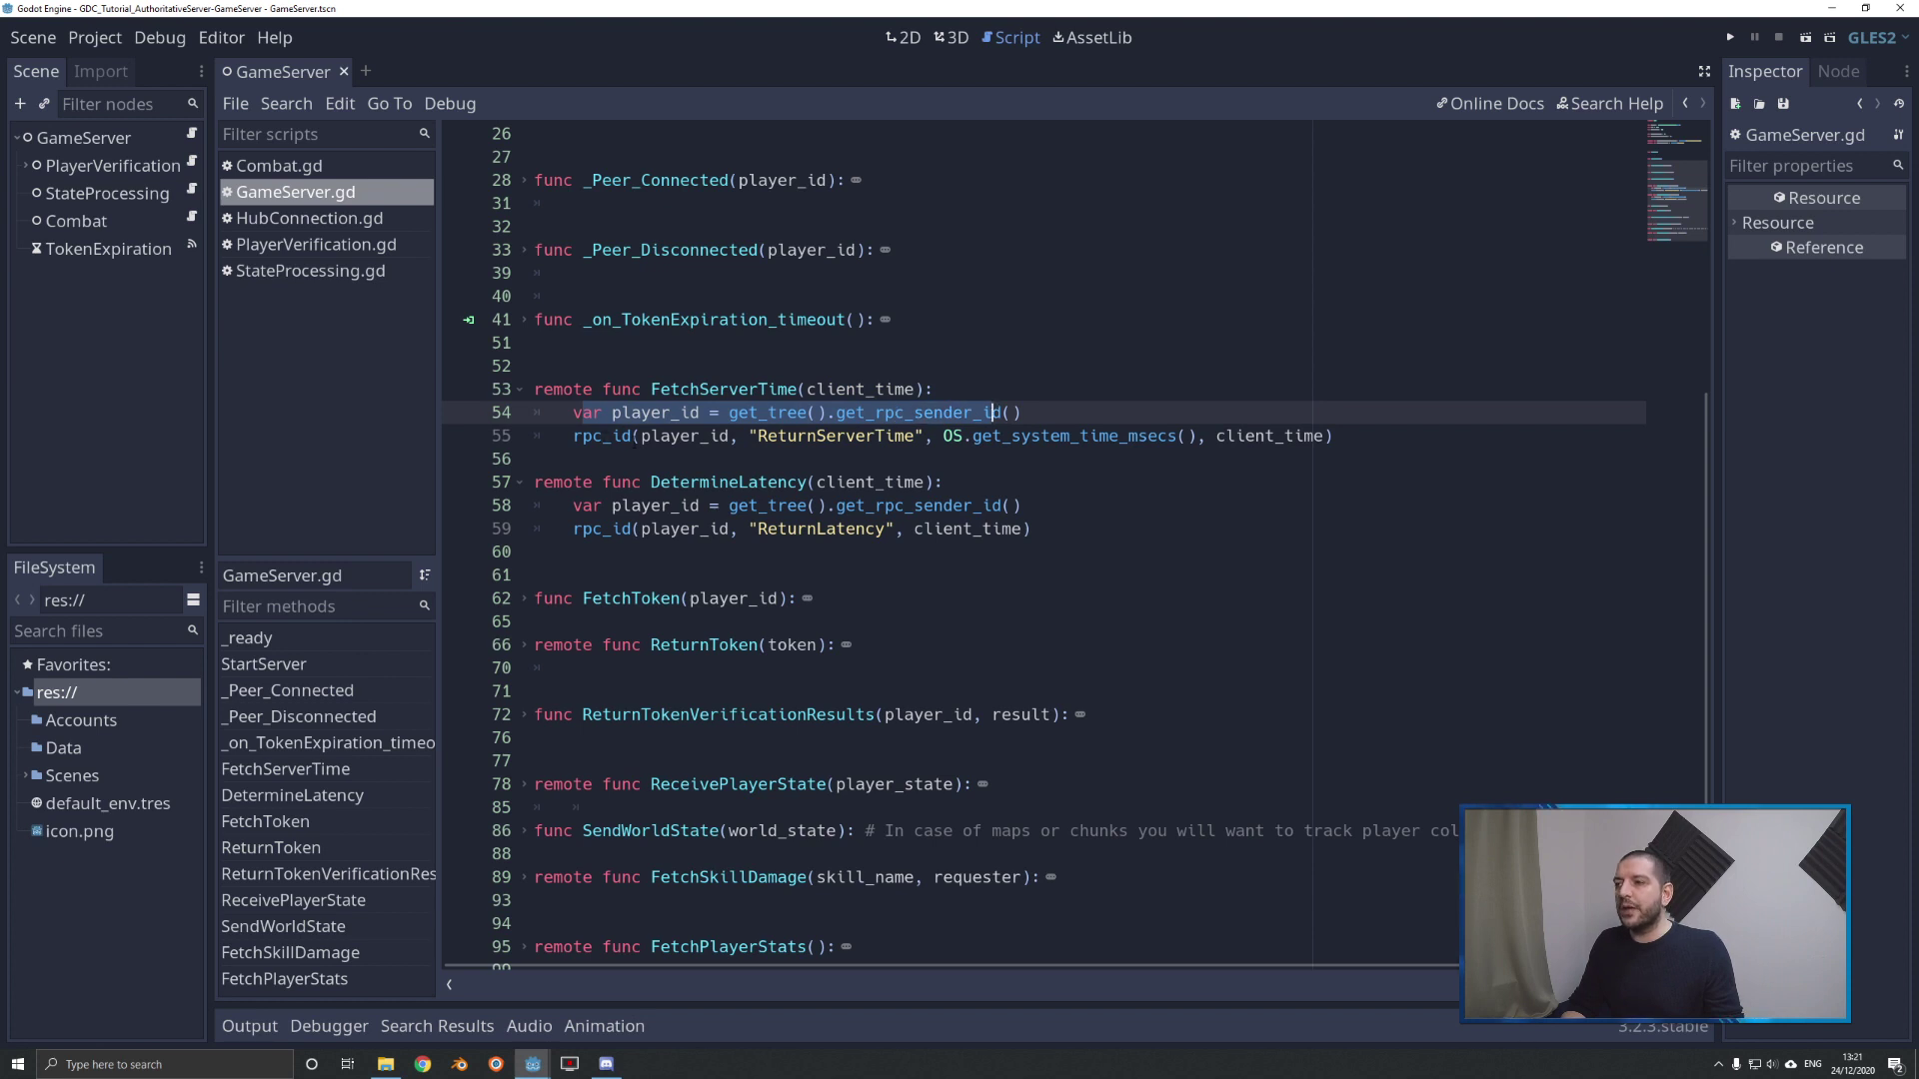
pyautogui.click(729, 435)
pyautogui.moveTo(757, 435); pyautogui.dragTo(1195, 436)
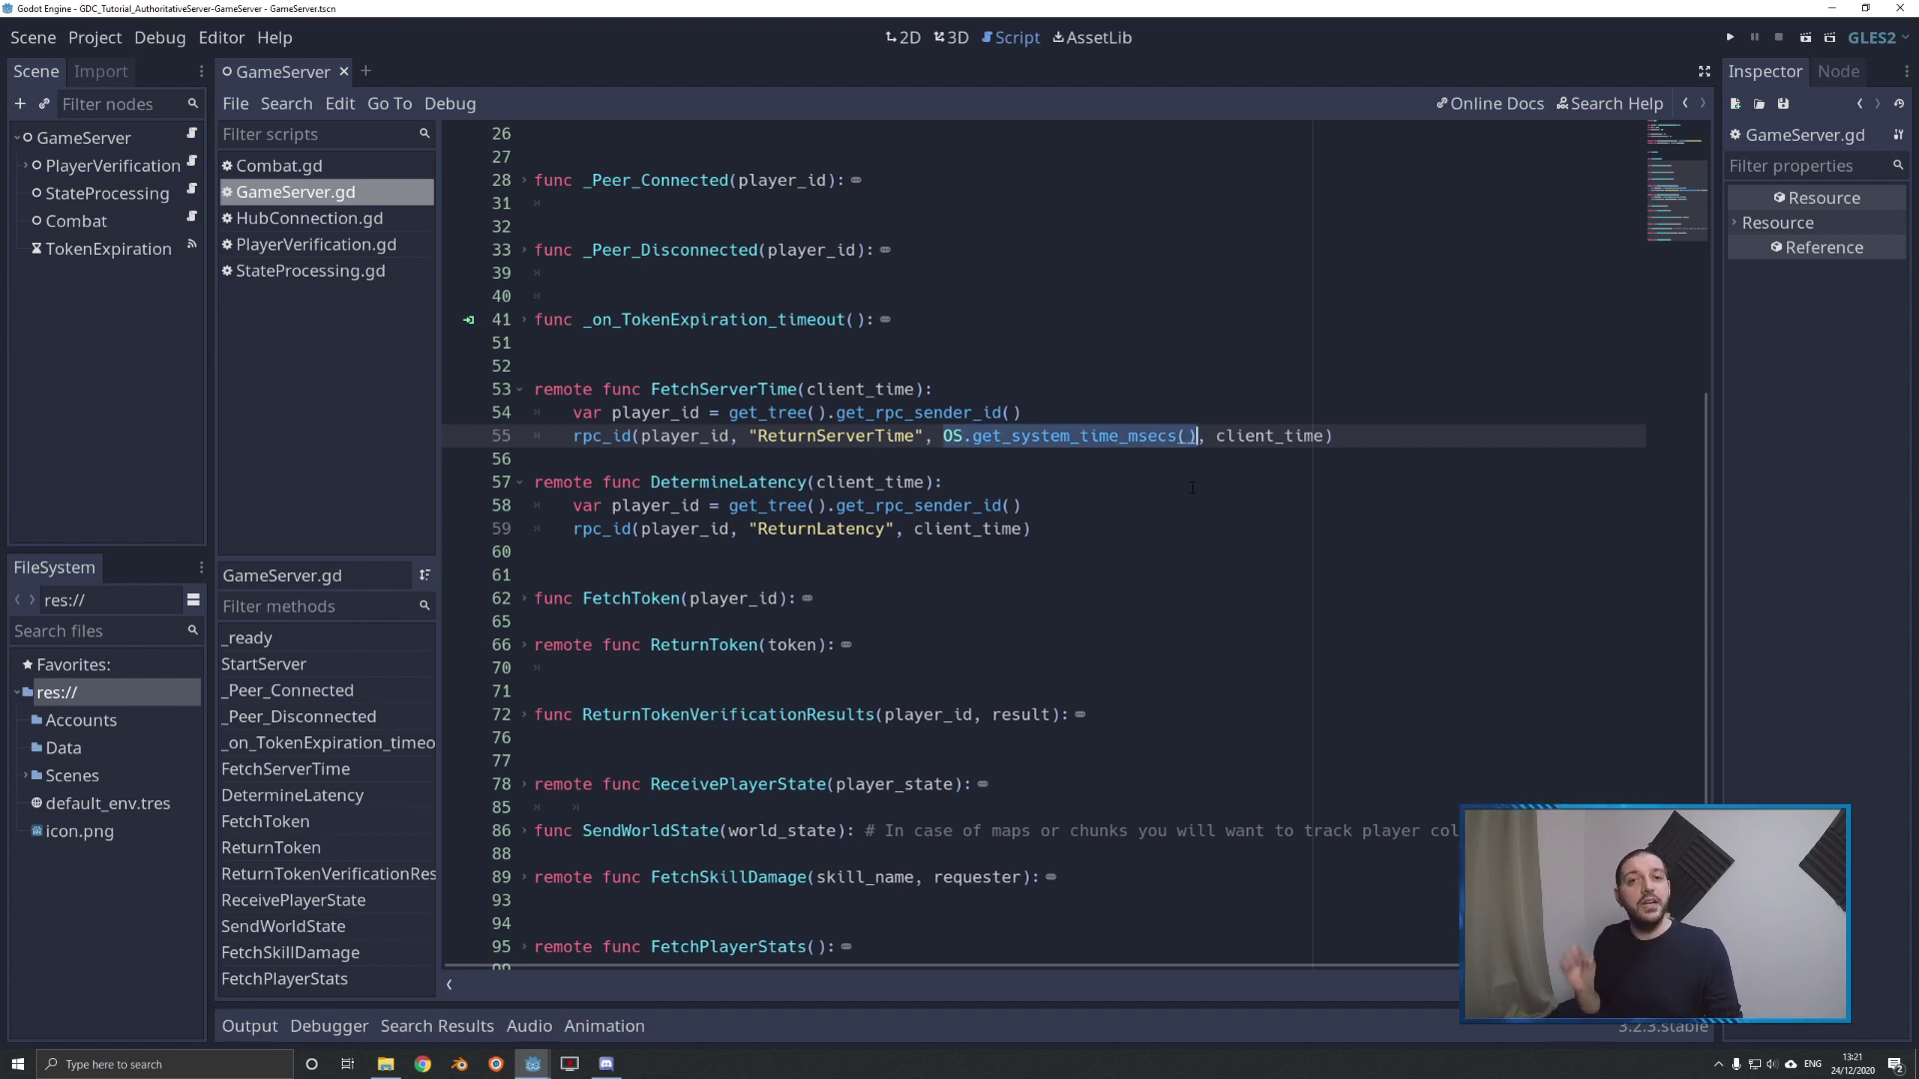
pyautogui.doubleClick(1295, 437)
pyautogui.doubleClick(861, 389)
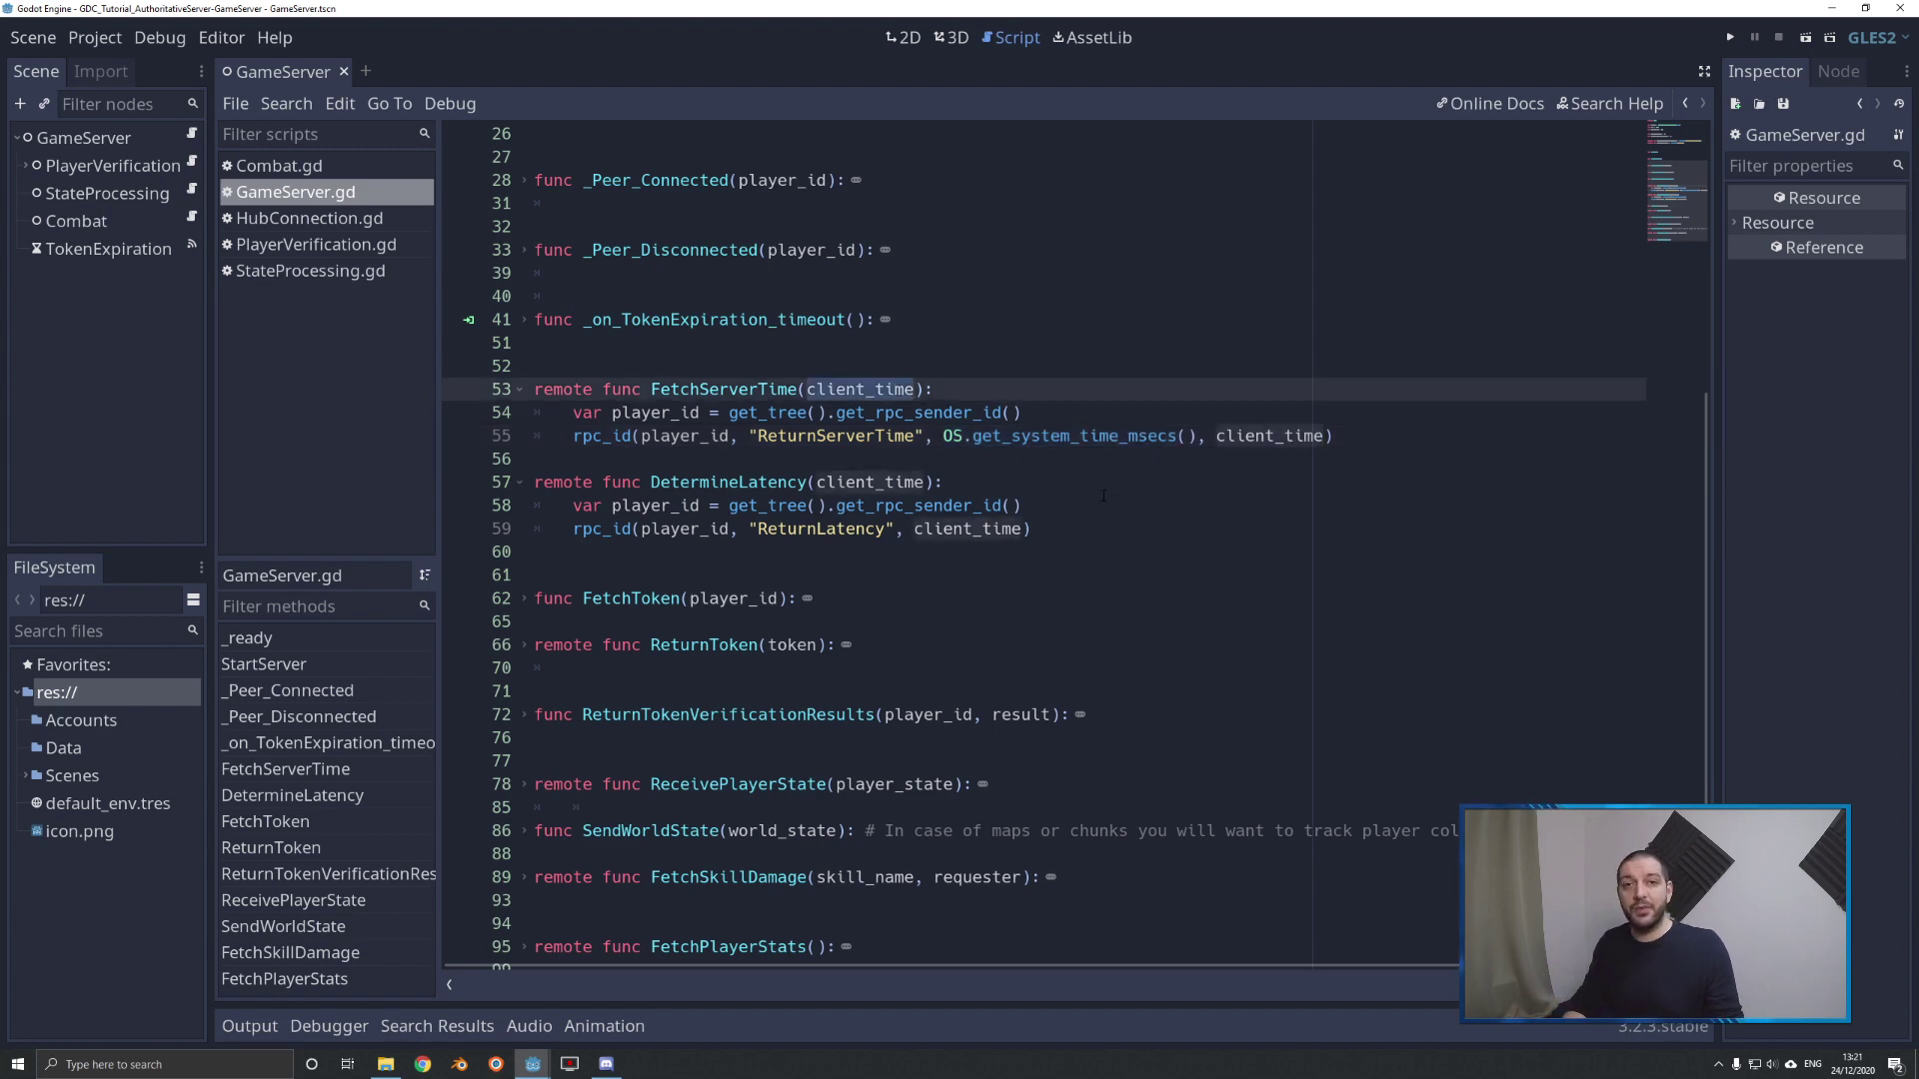
# - Back in the client, highlight the ReturnServerTime header and the latency and server_time occurrences
pyautogui.hotkey('alt', 'Tab')
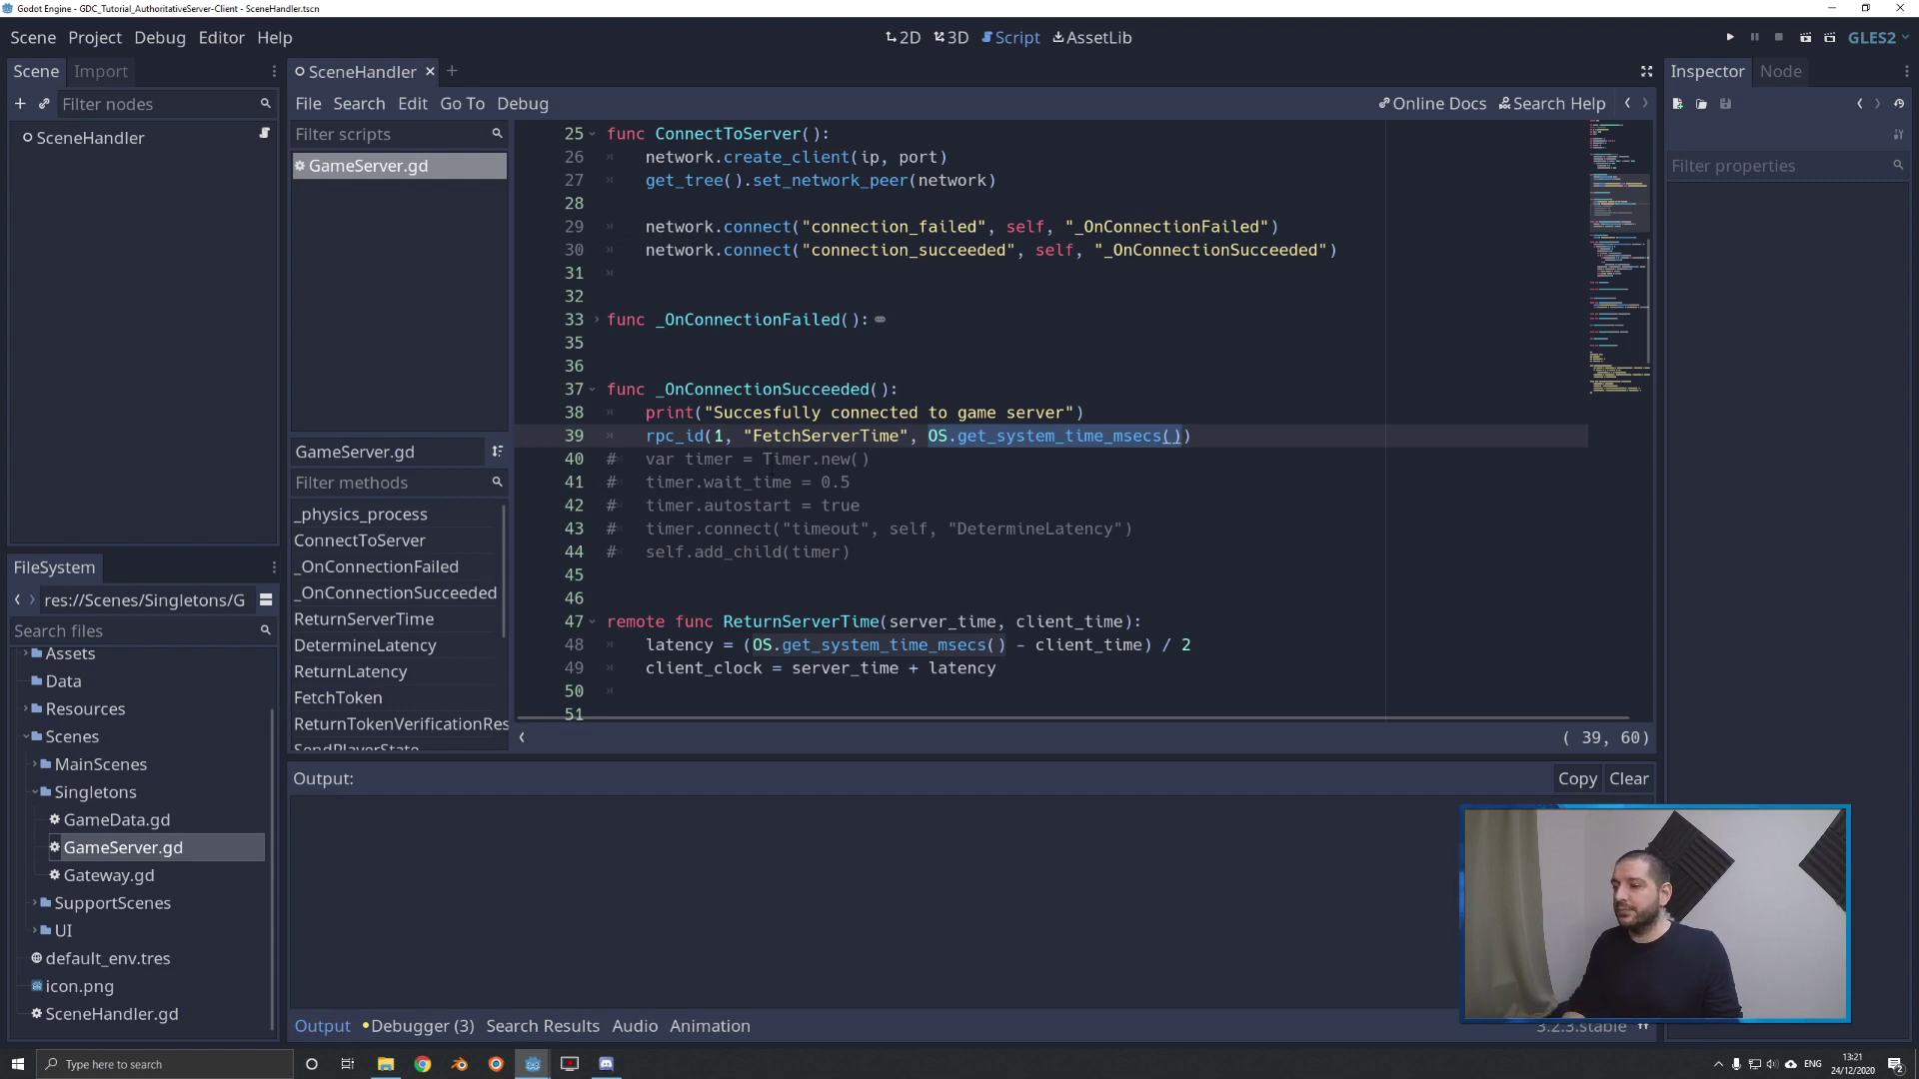
pyautogui.scroll(-1, 1082, 424)
pyautogui.moveTo(626, 552); pyautogui.dragTo(1035, 553)
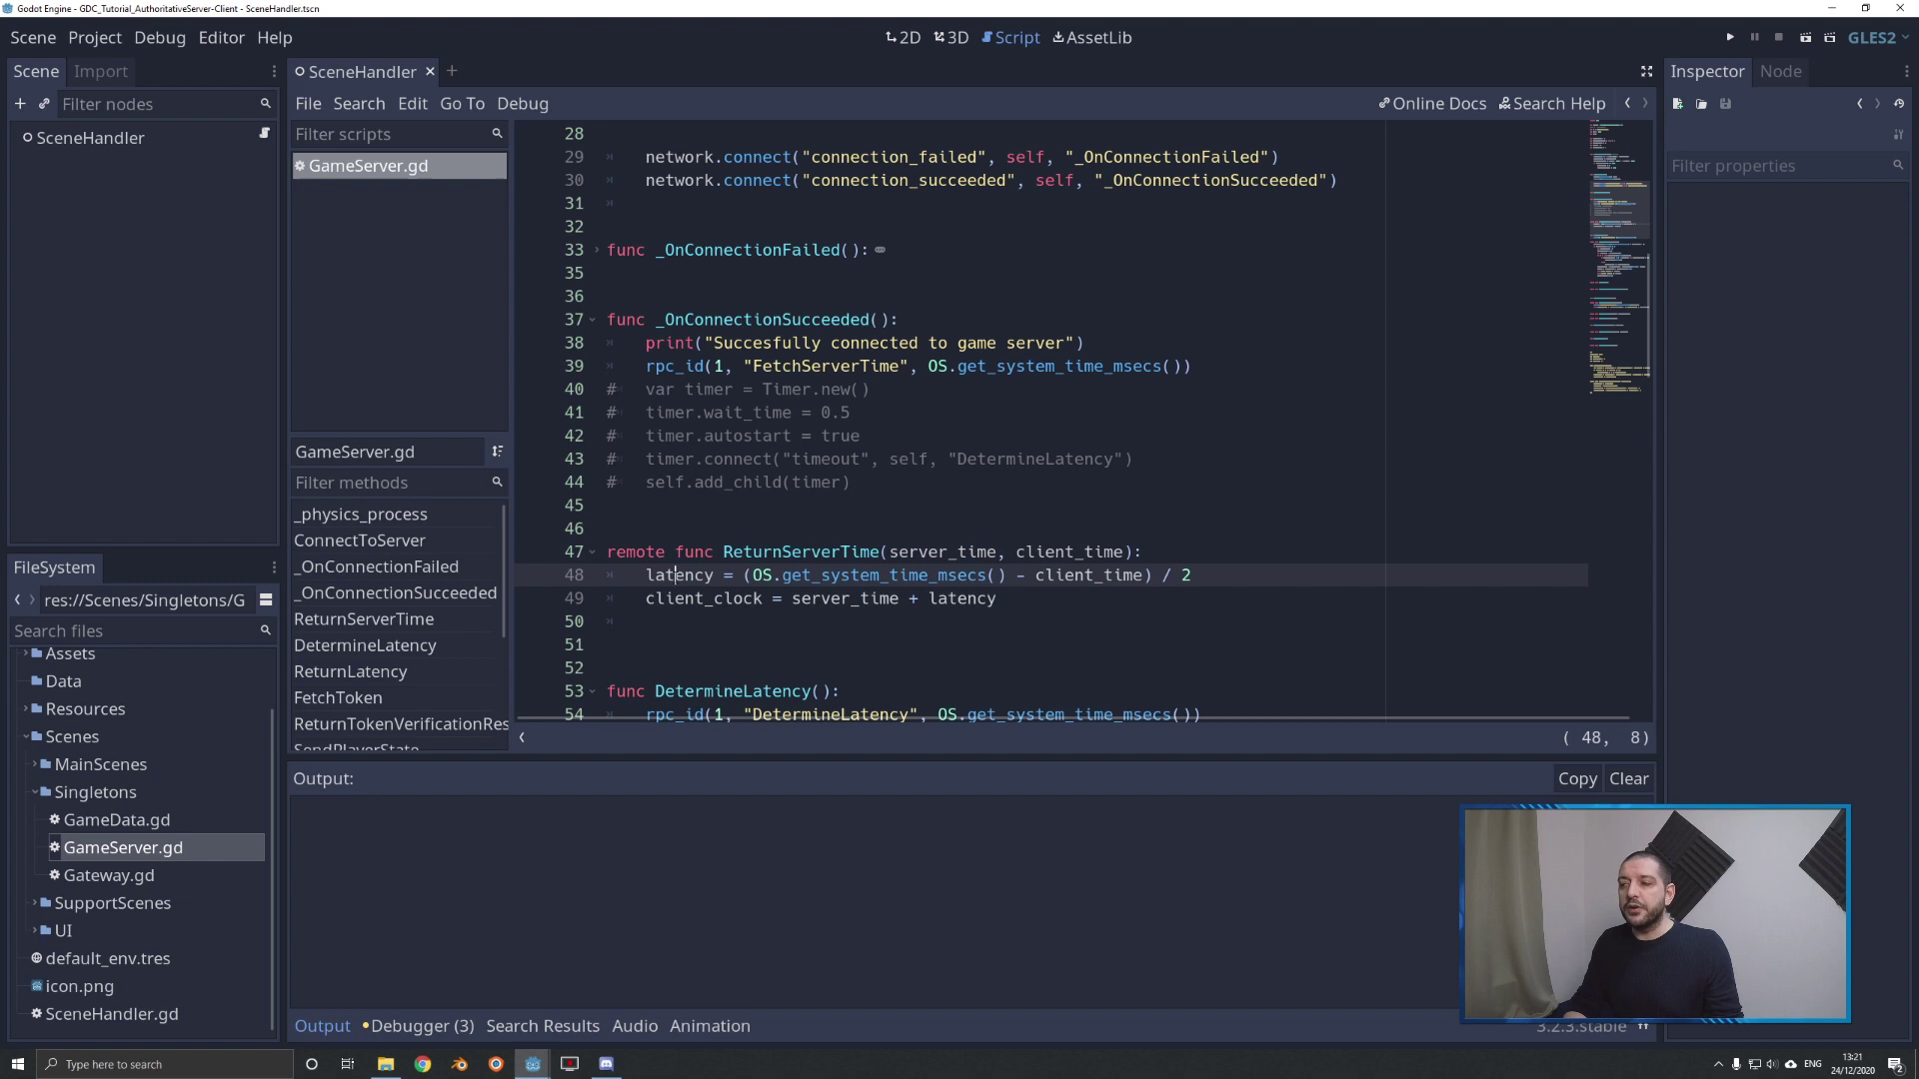
pyautogui.doubleClick(679, 575)
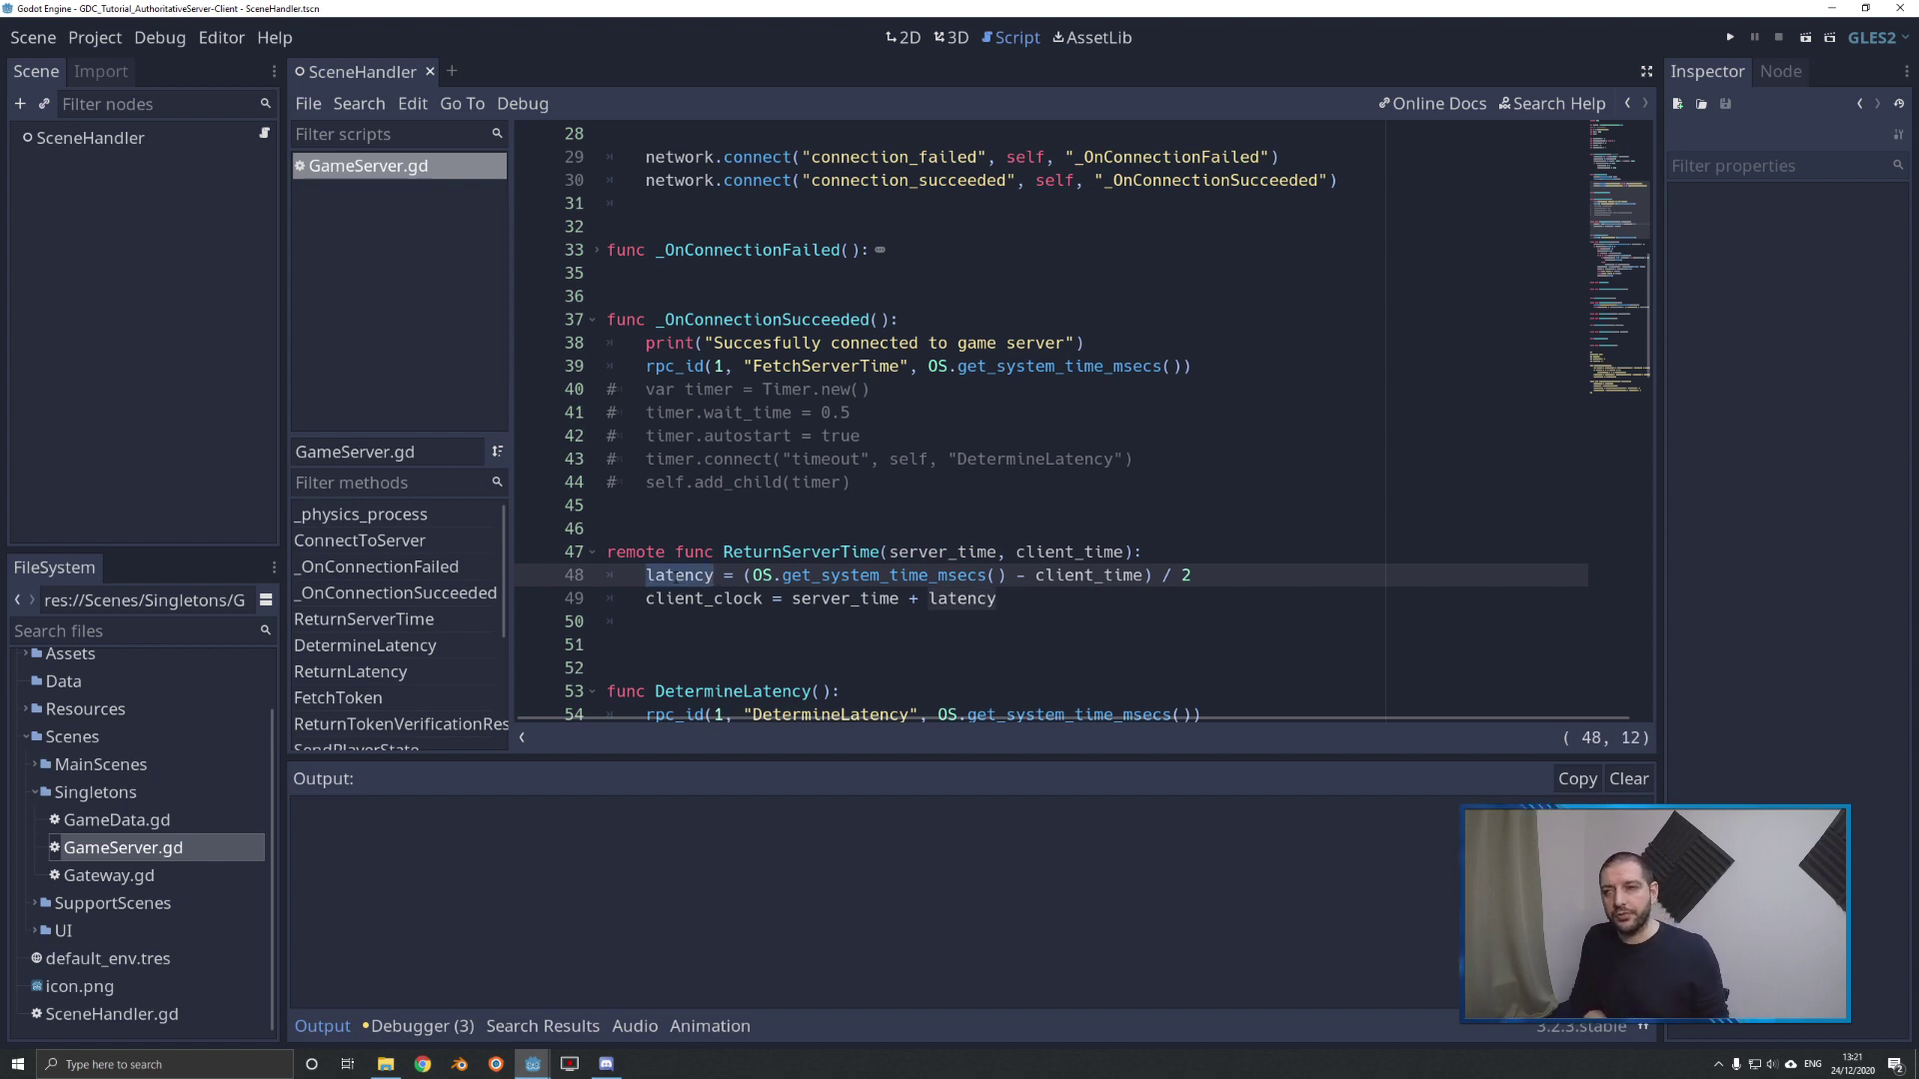
pyautogui.doubleClick(957, 552)
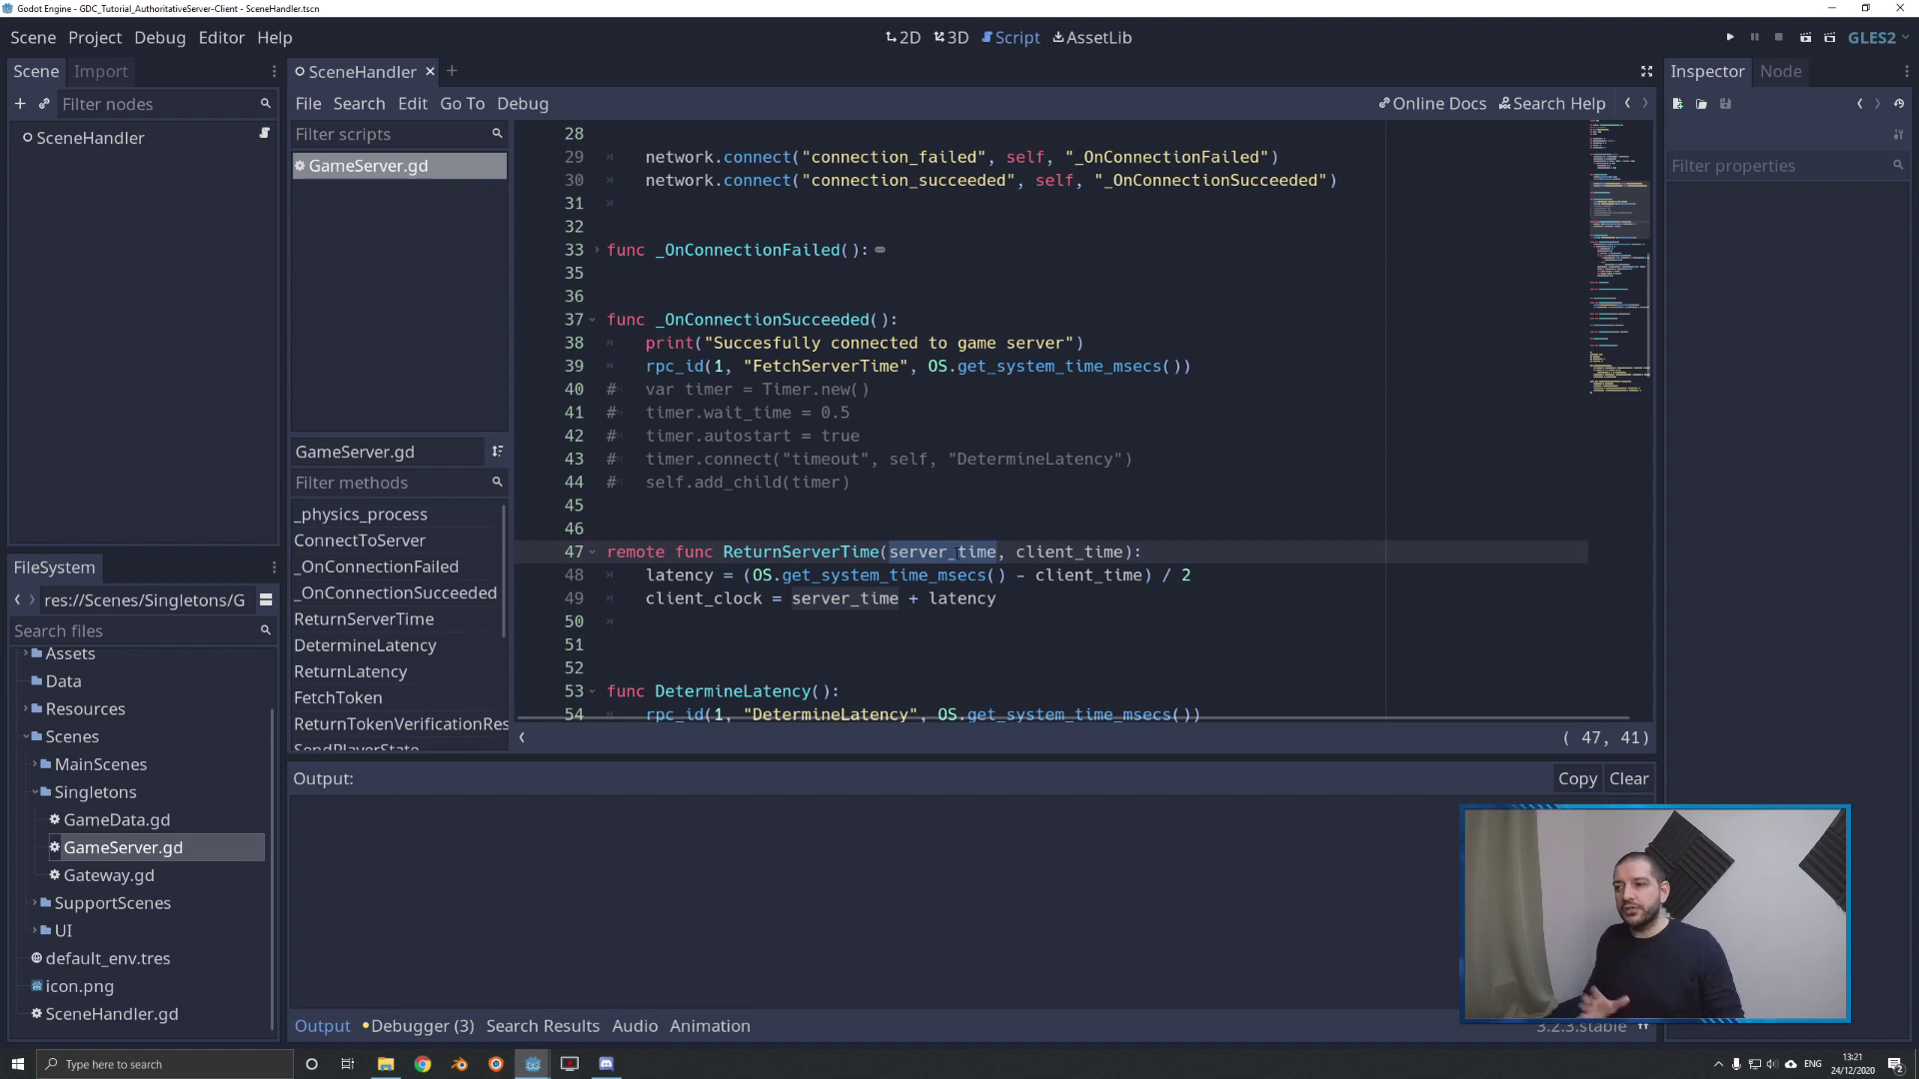
# - Step the caret through server_time and client_clock on line 49, then up to line 48's latency calculation
pyautogui.click(705, 599)
pyautogui.click(899, 599)
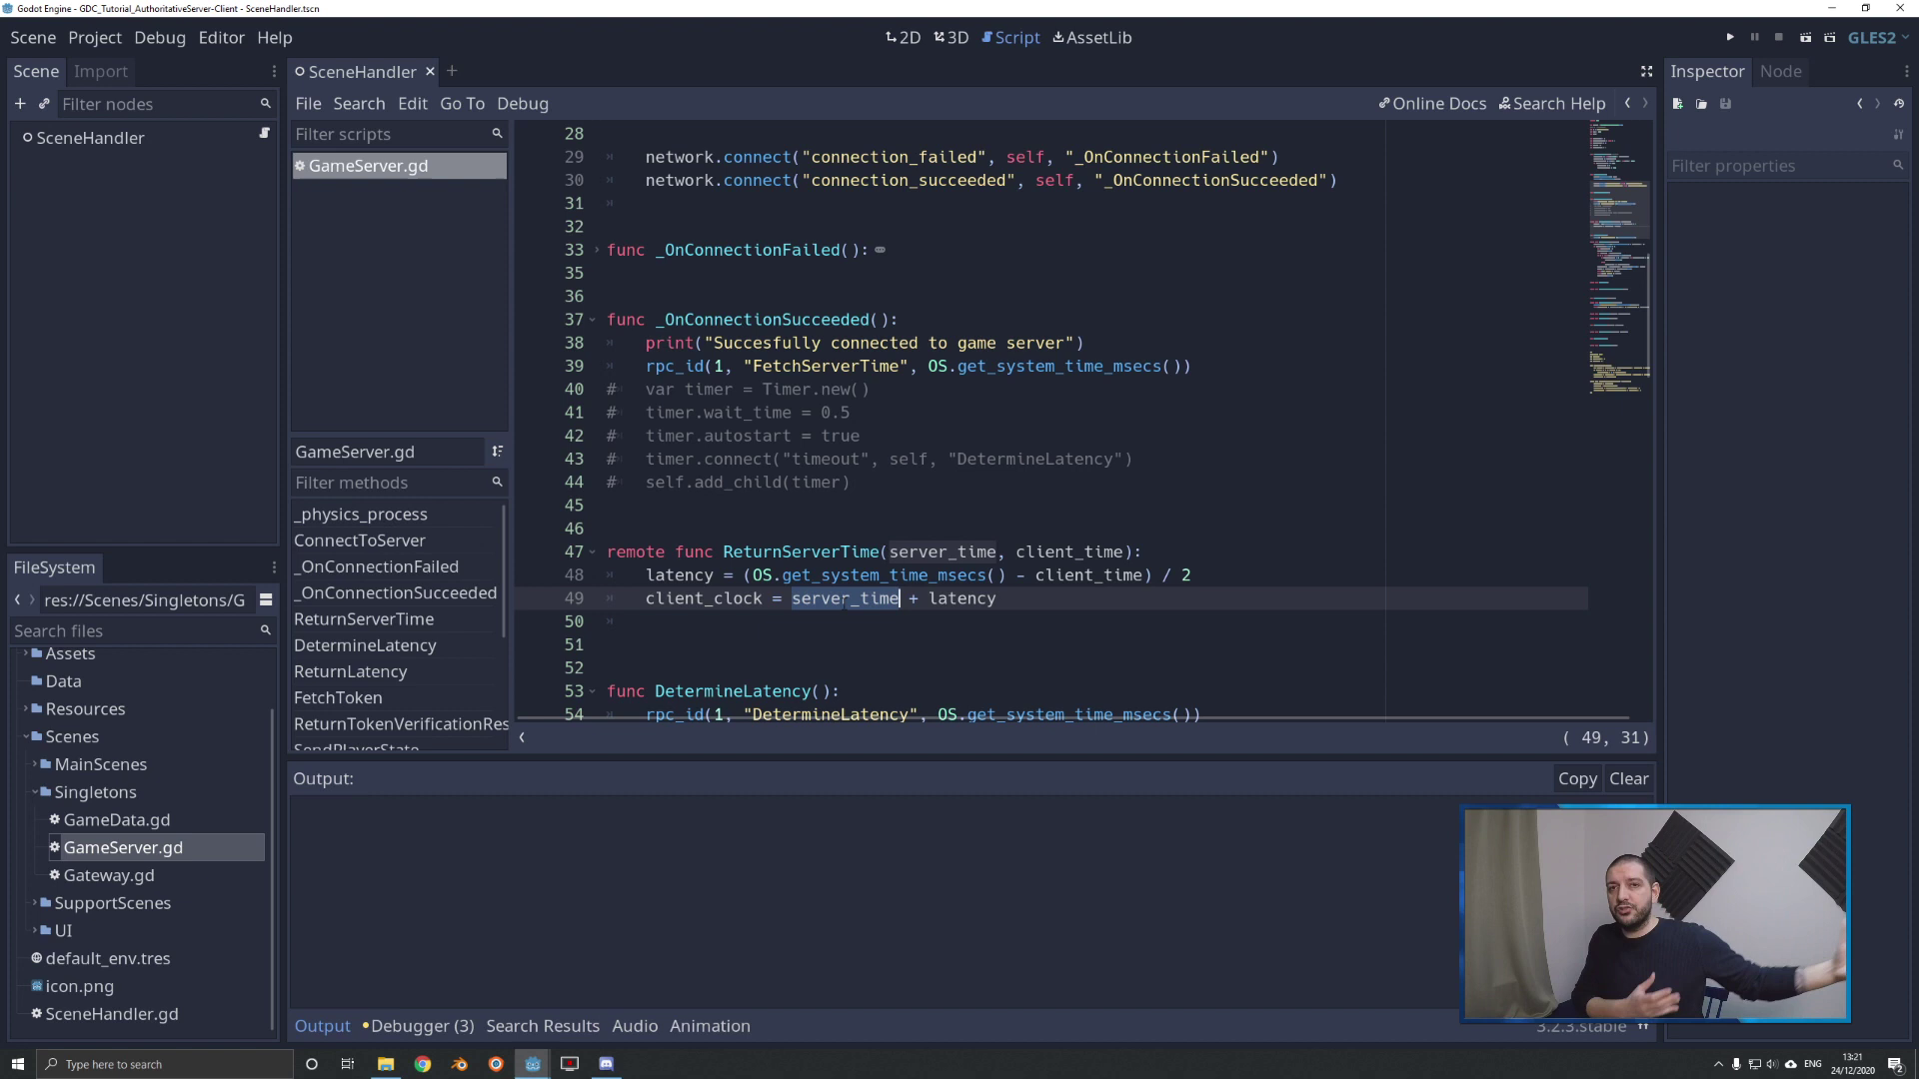
pyautogui.press('End')
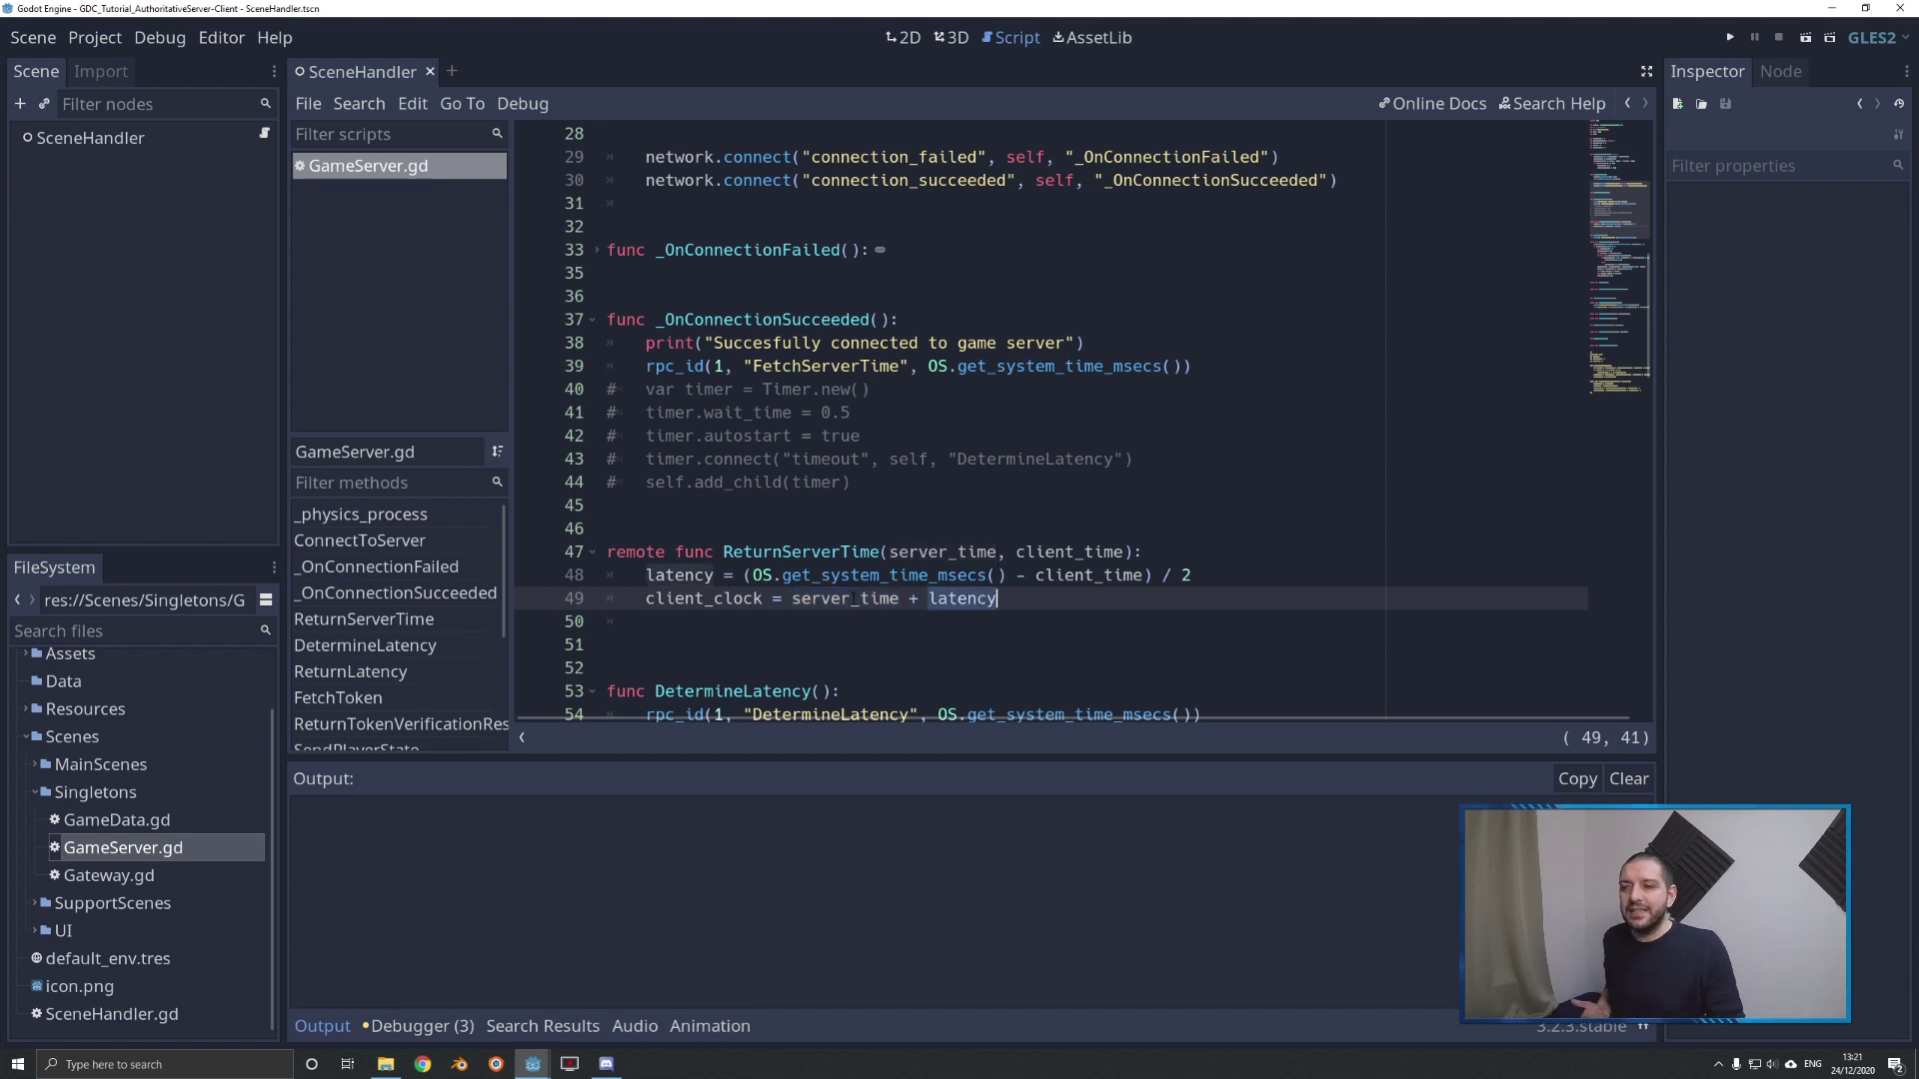
pyautogui.press('Left')
pyautogui.press('Left')
pyautogui.press('Left')
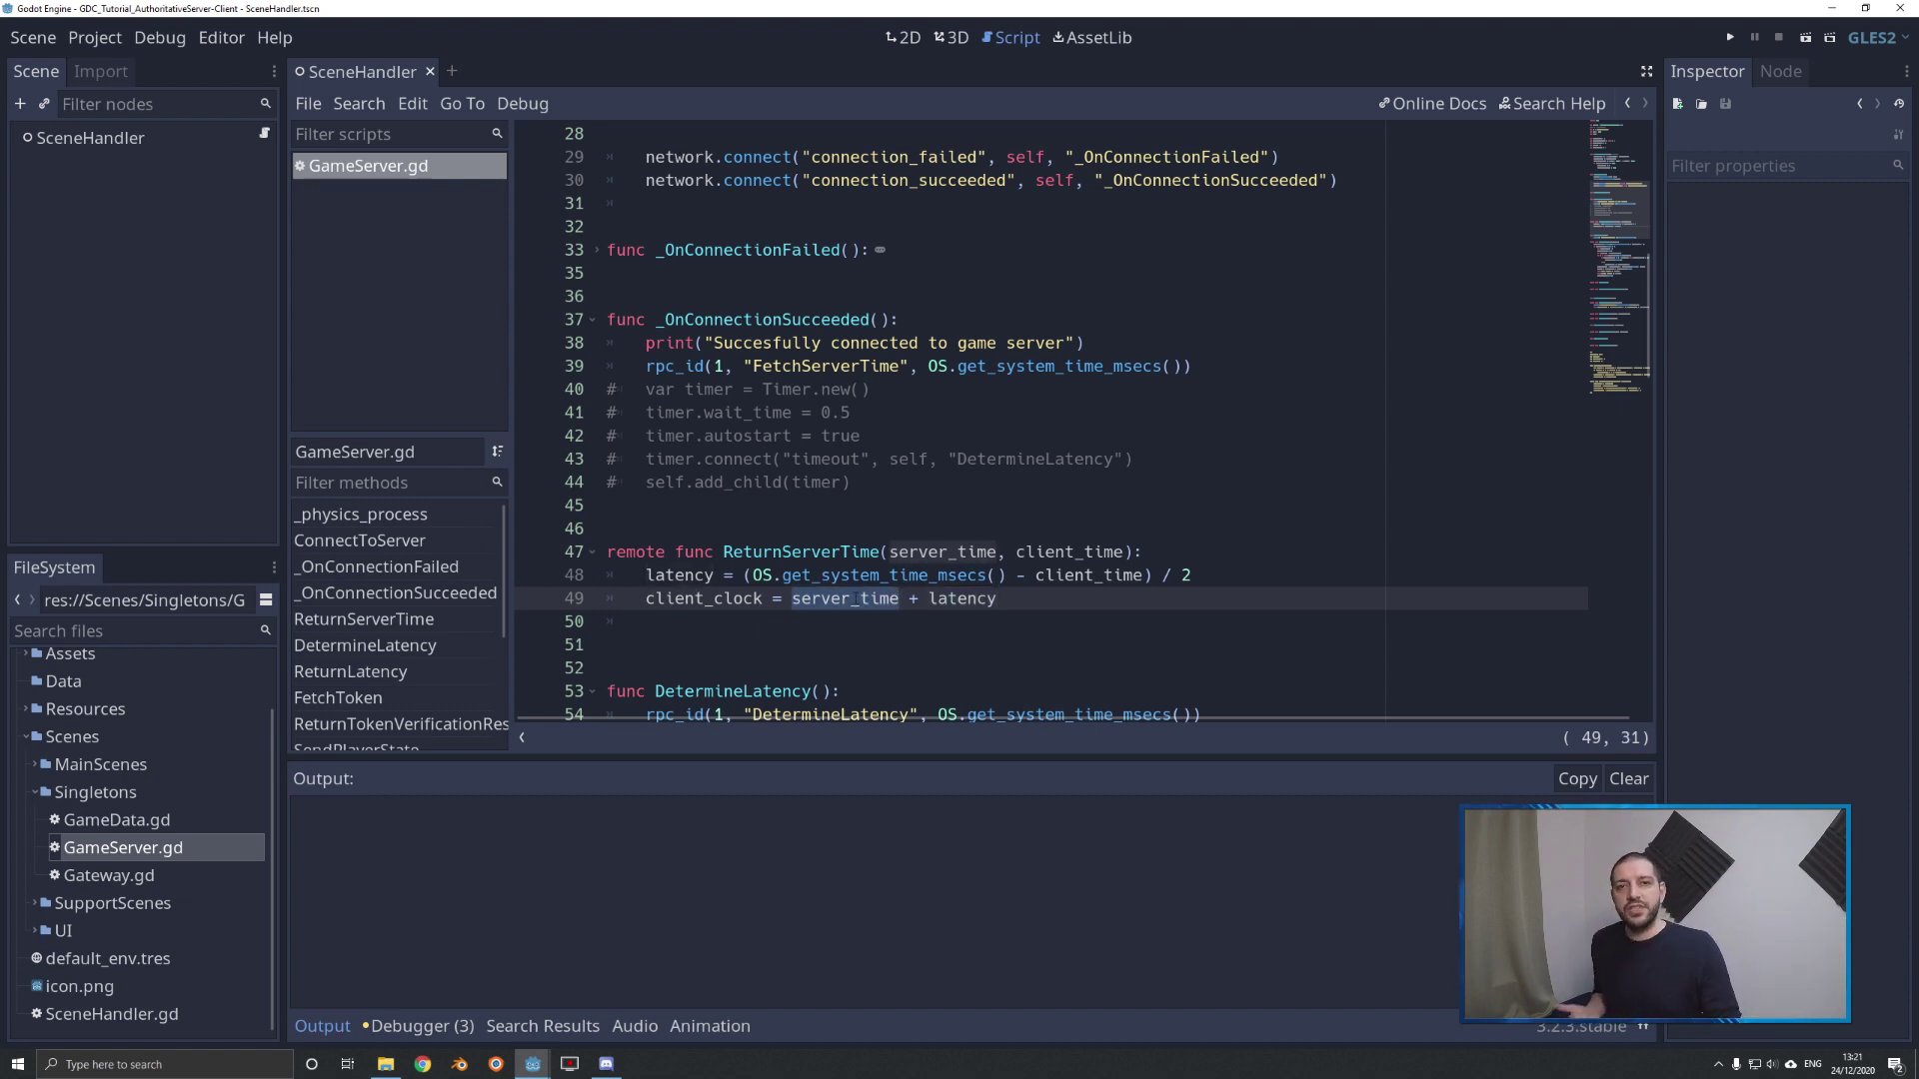
pyautogui.press('Left')
pyautogui.press('Left')
pyautogui.press('Left')
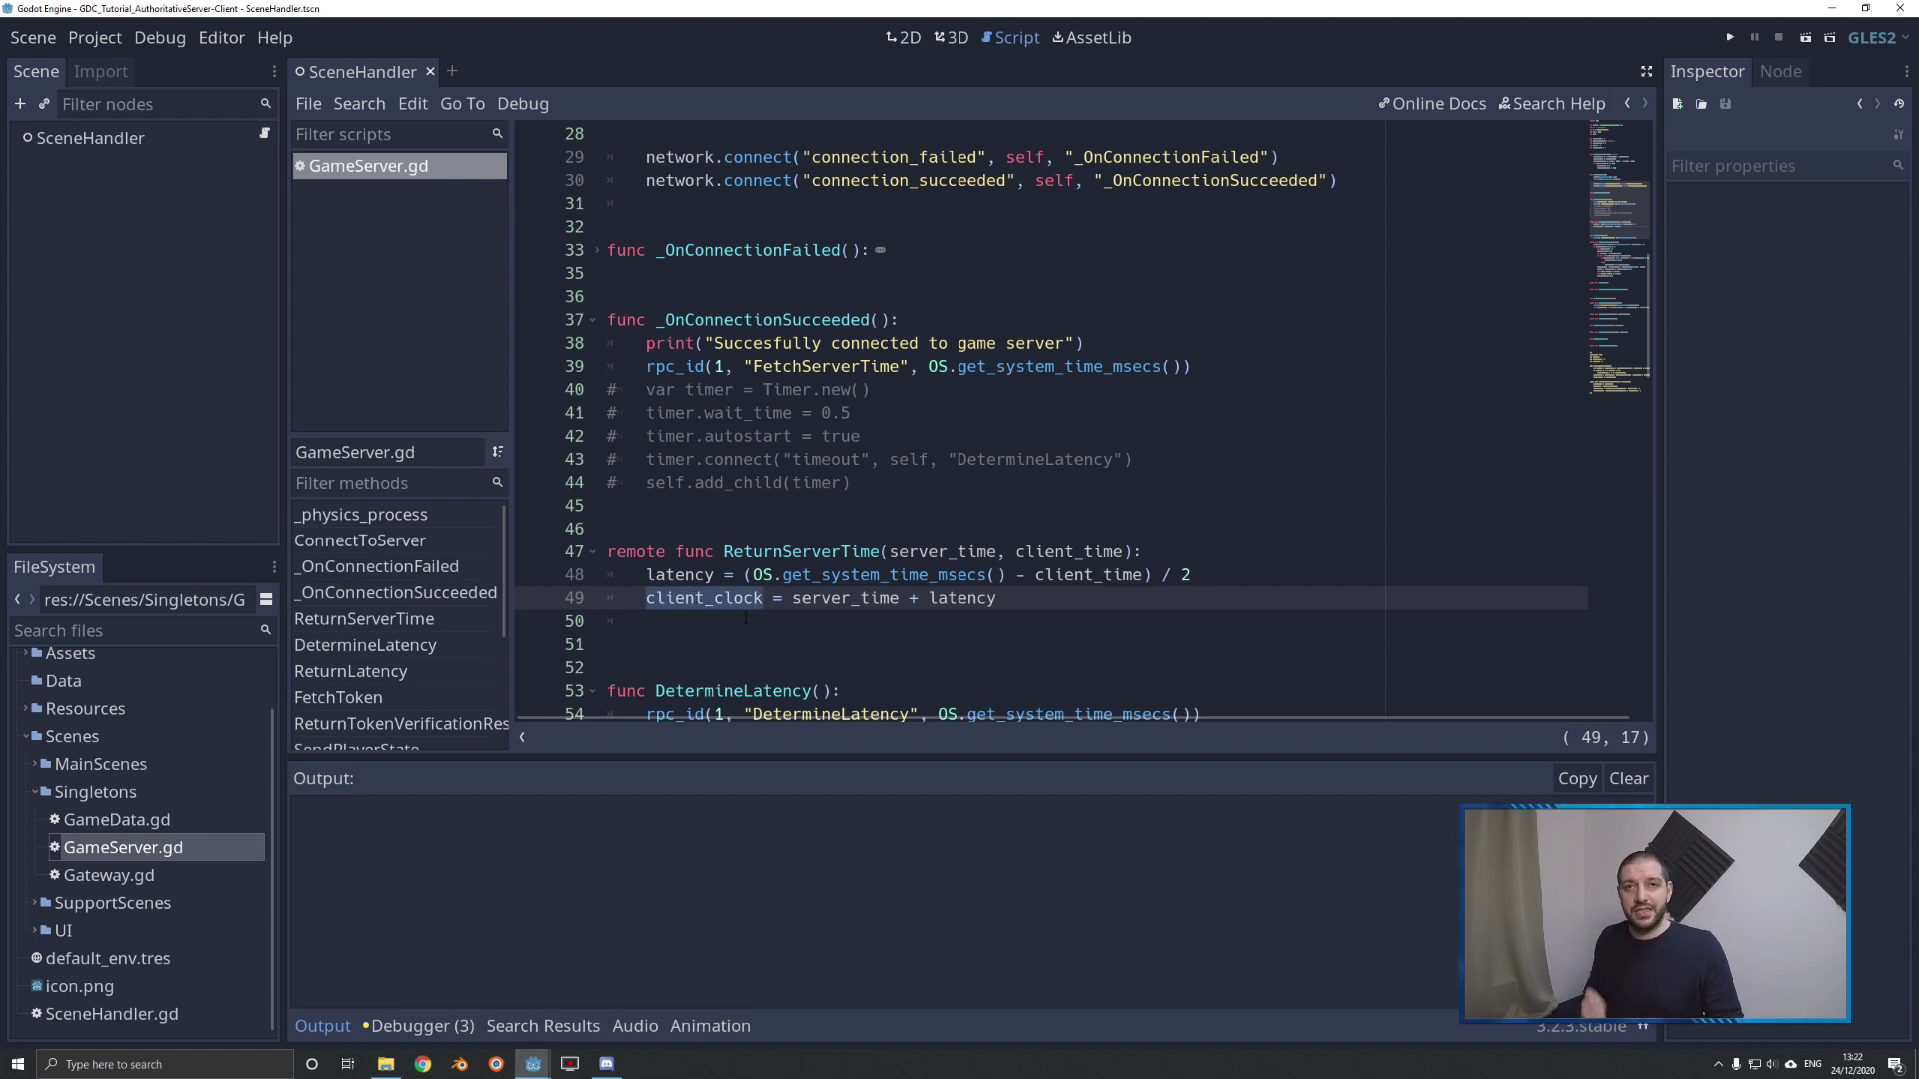
pyautogui.press('Up')
pyautogui.press('Left')
pyautogui.press('Left')
pyautogui.press('Left')
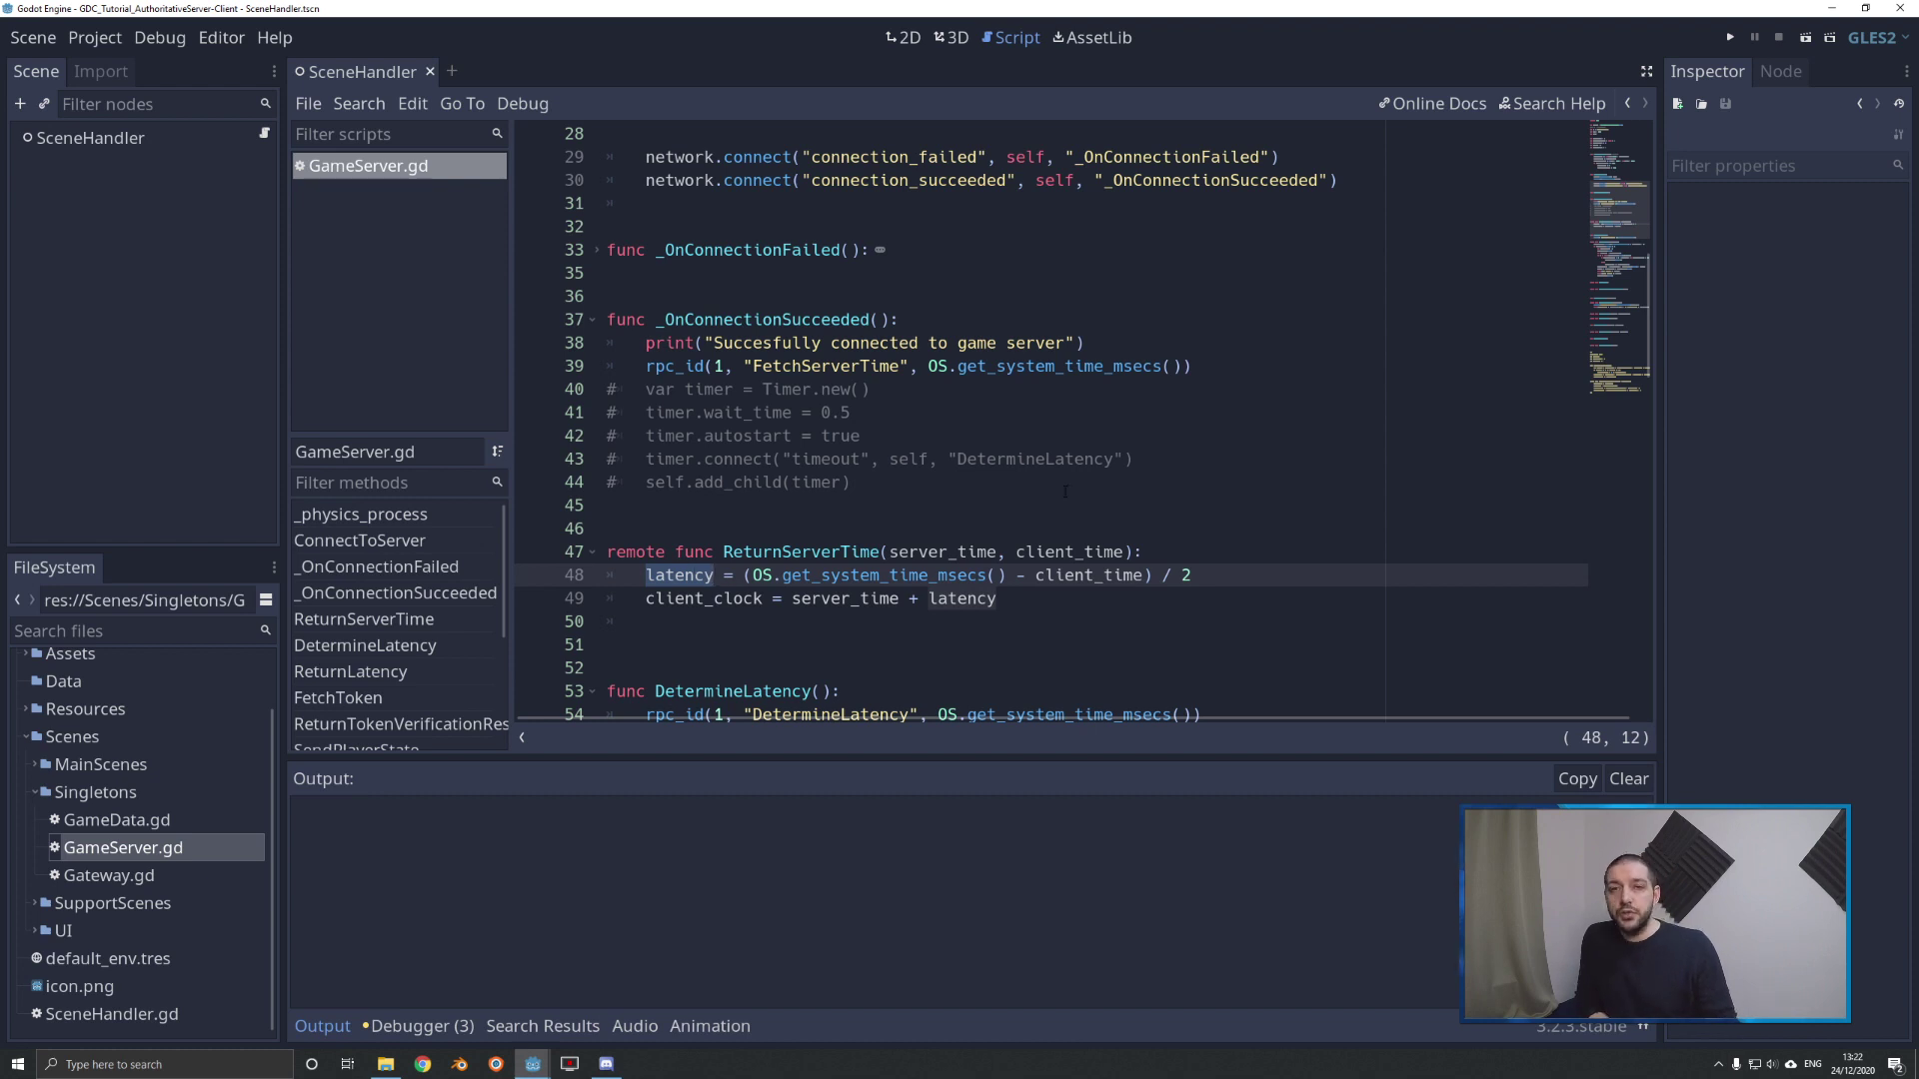
# - Highlight FetchServerTime's sent system time, the latency formula's elapsed-time part, and client_clock on line 49
pyautogui.moveTo(929, 366); pyautogui.dragTo(1180, 366)
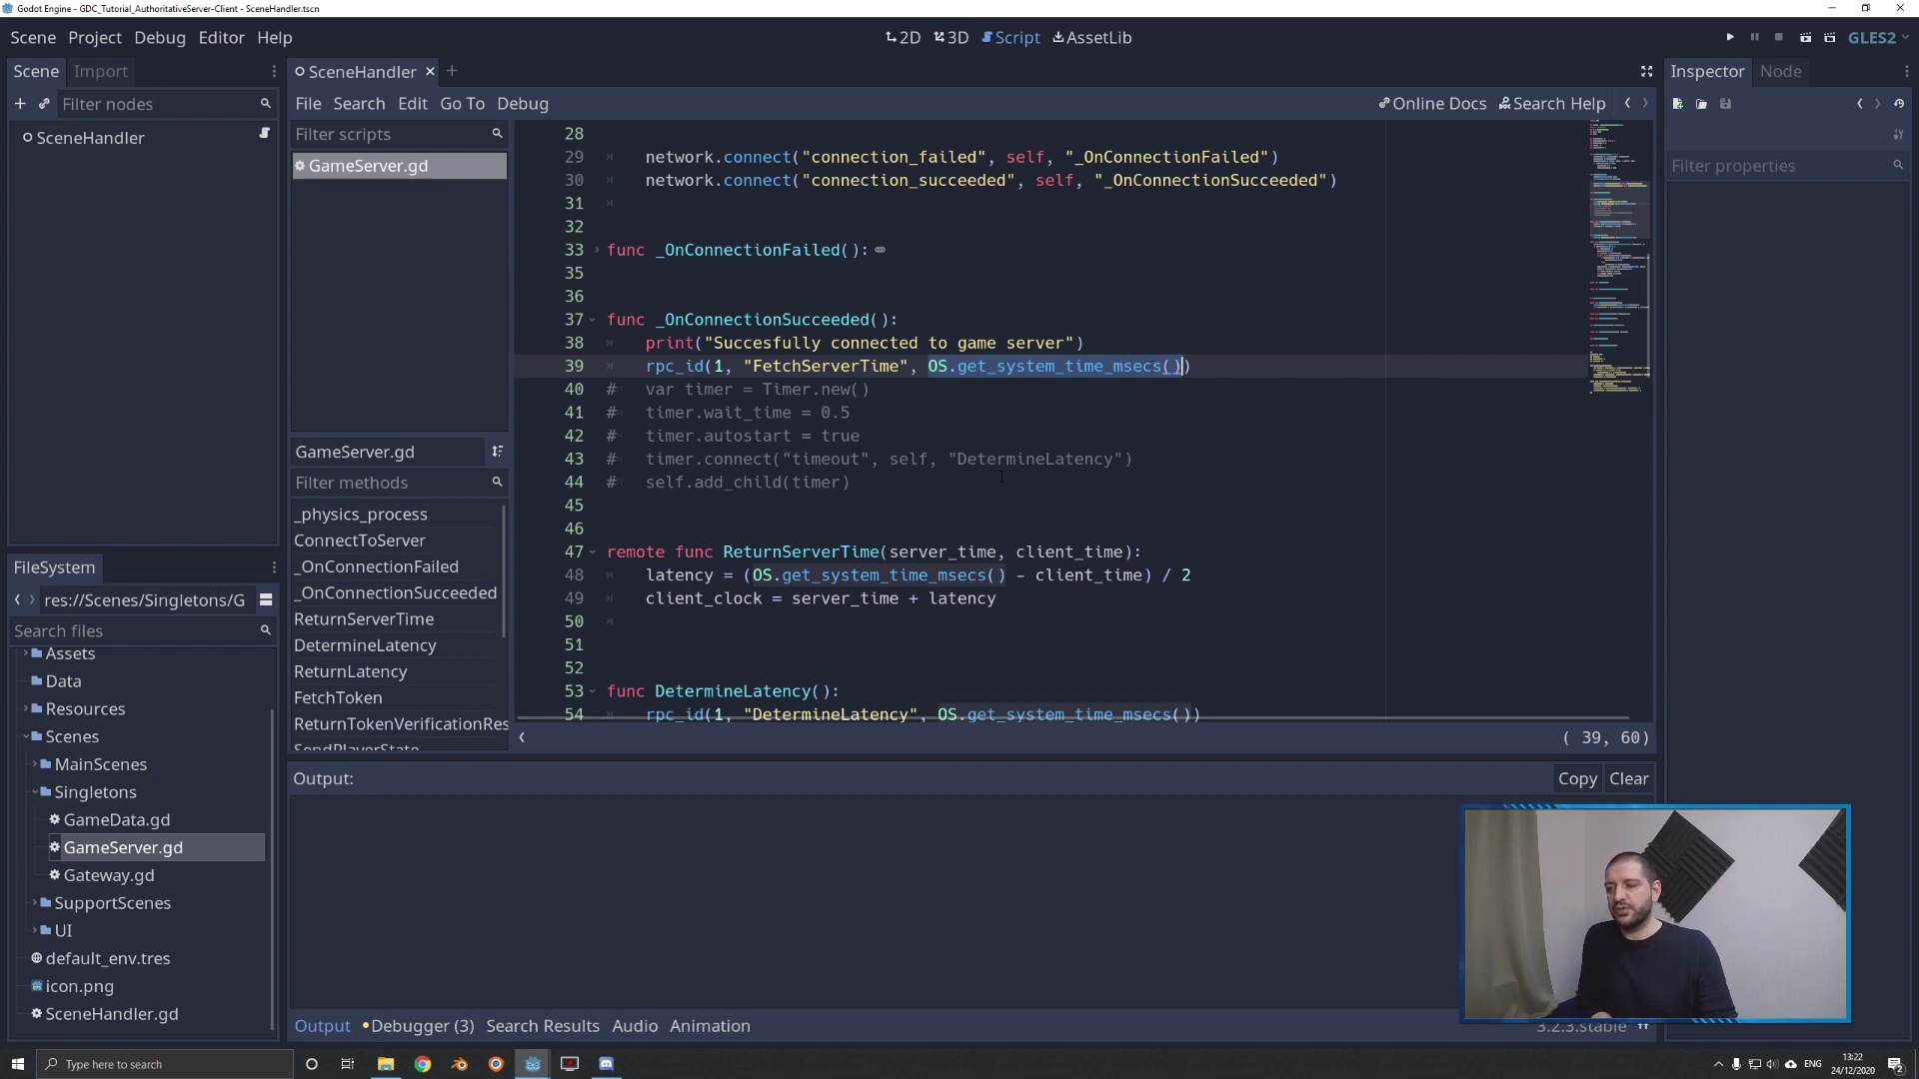
pyautogui.moveTo(753, 577); pyautogui.dragTo(1005, 576)
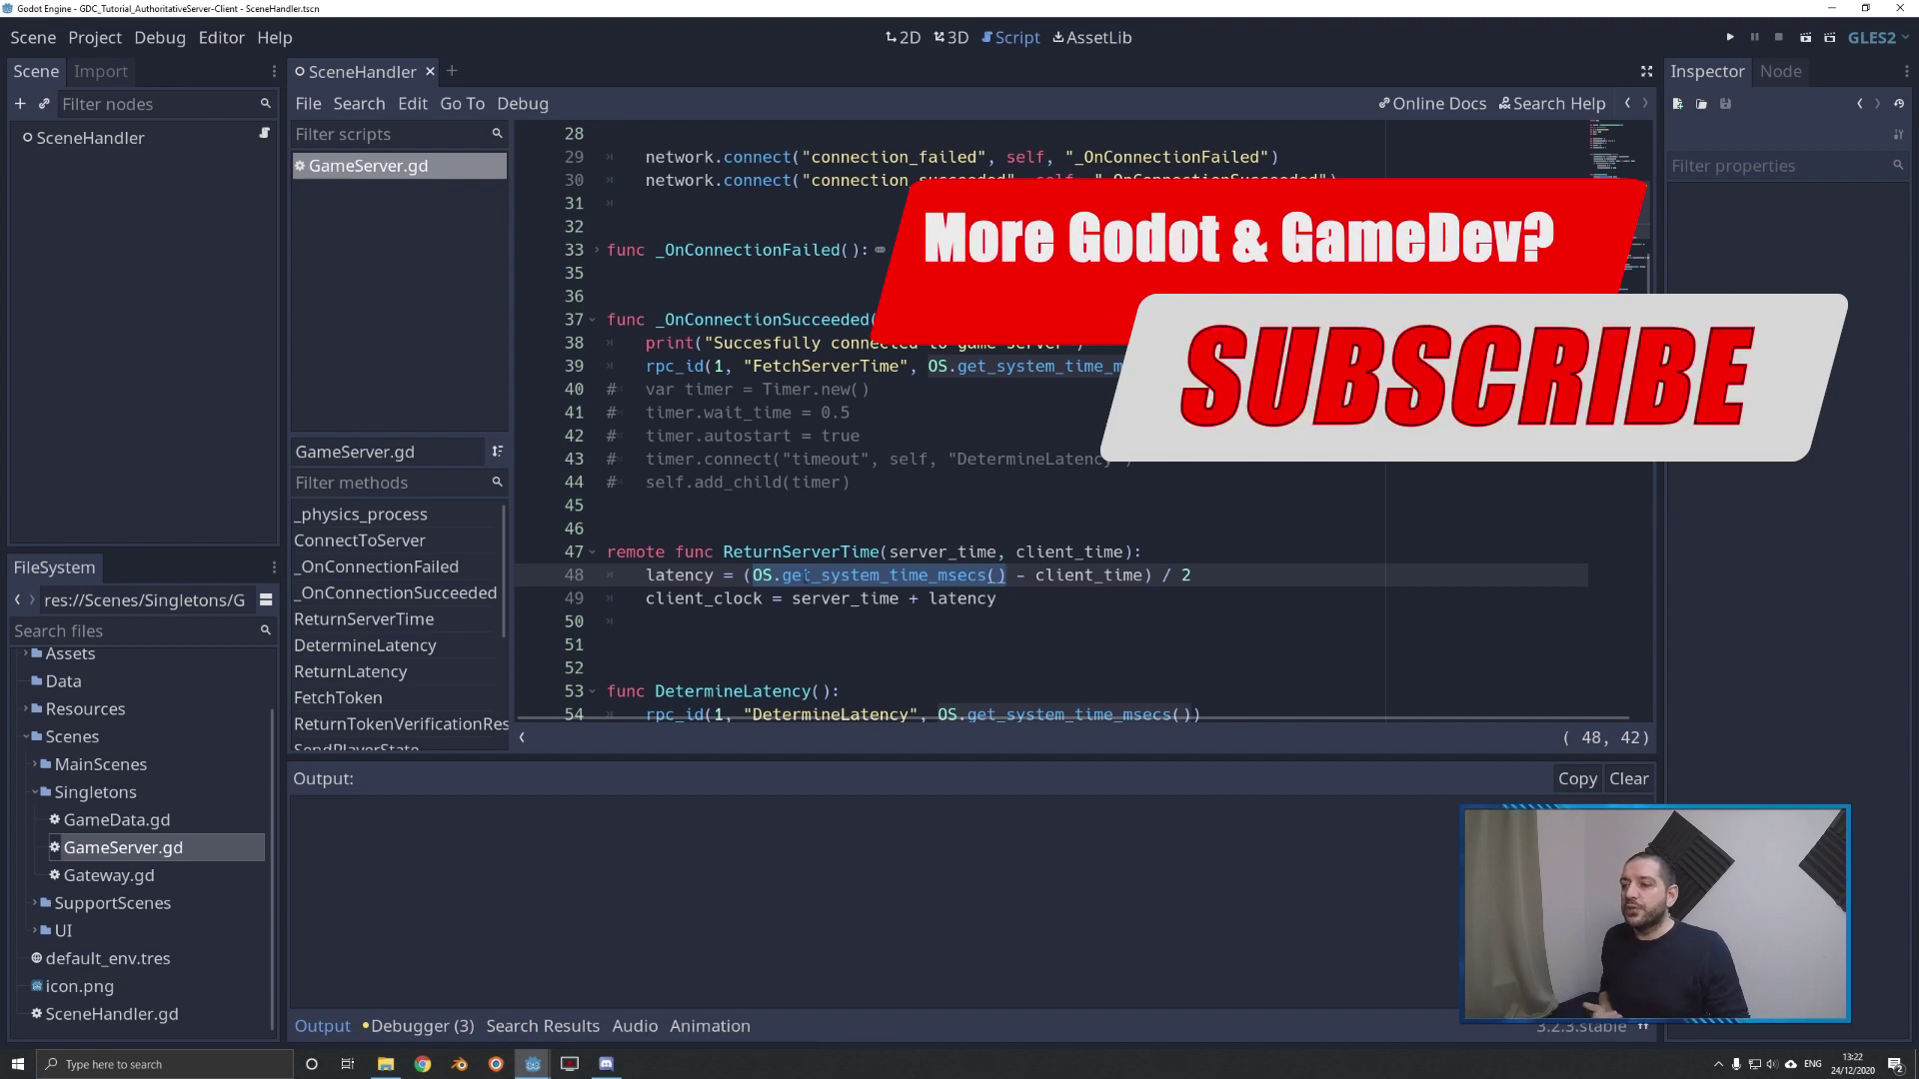
pyautogui.moveTo(752, 575); pyautogui.dragTo(1192, 575)
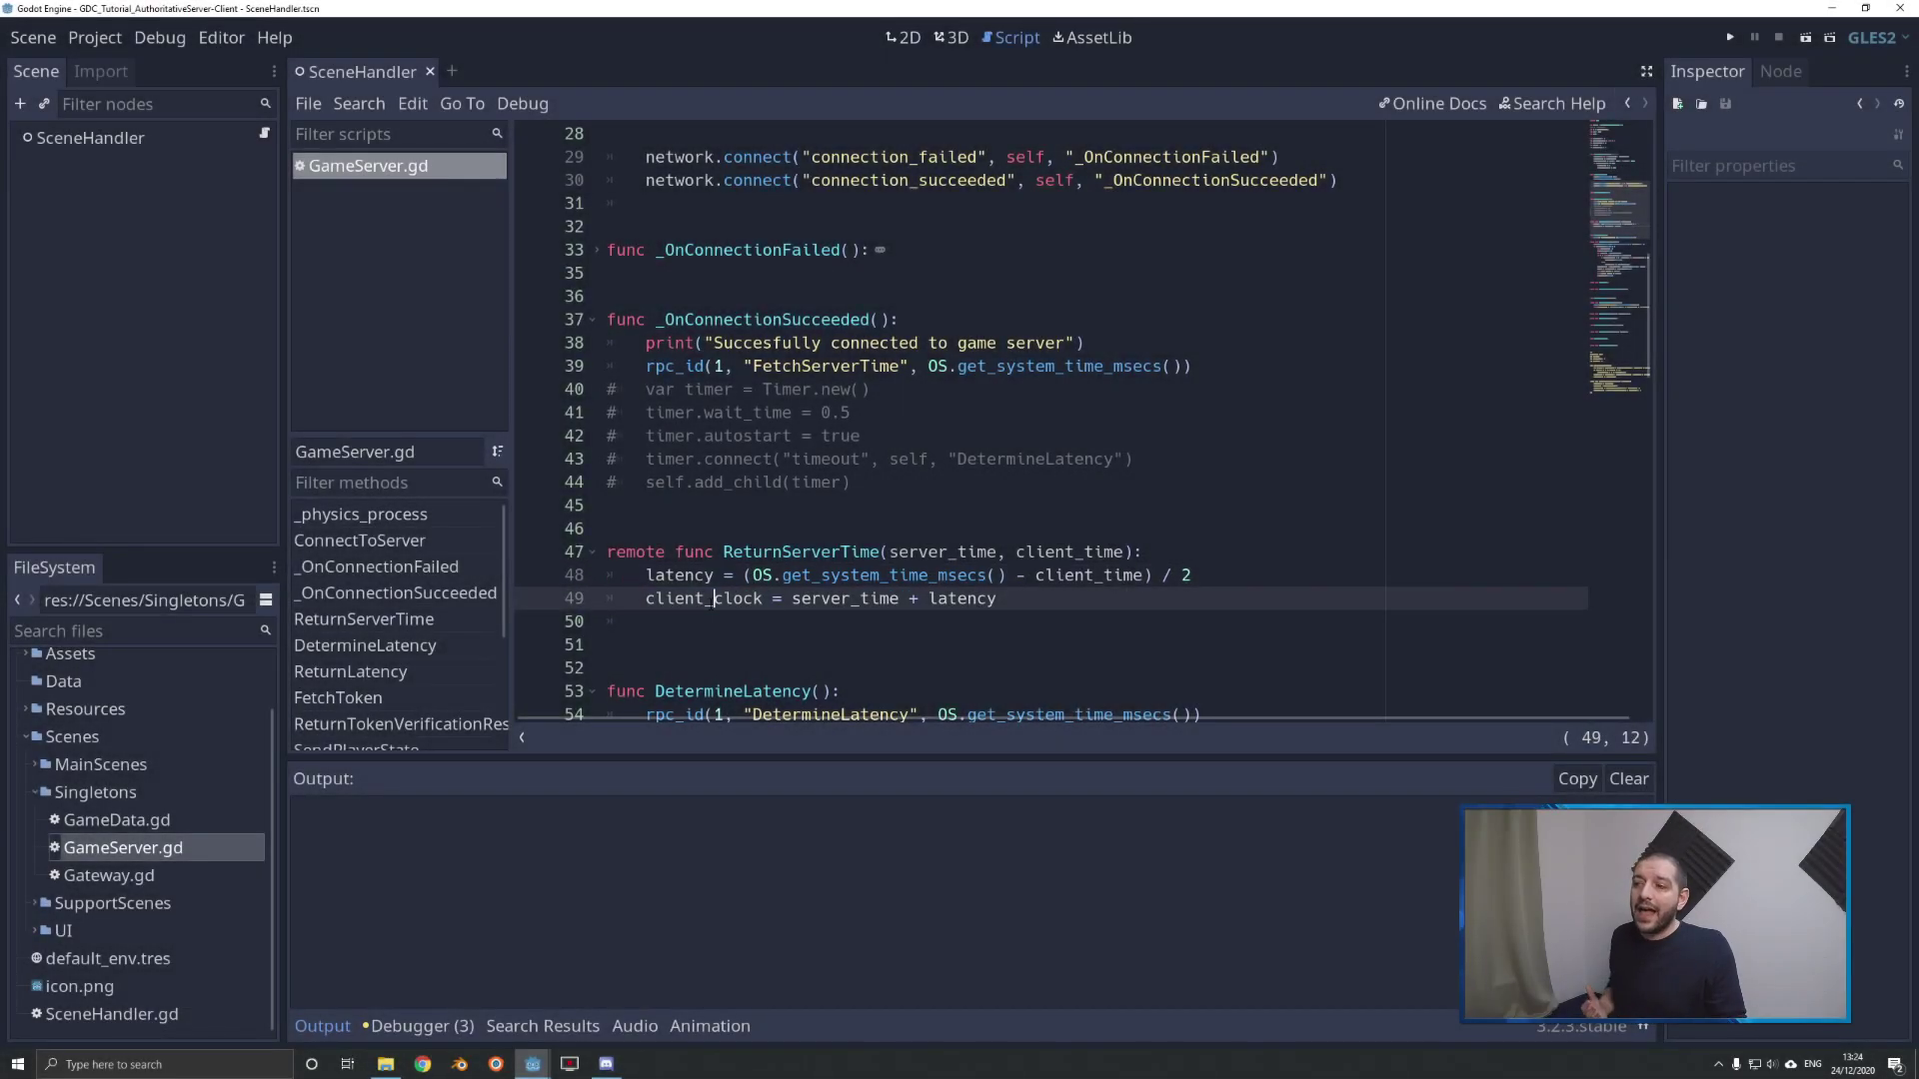
pyautogui.doubleClick(714, 599)
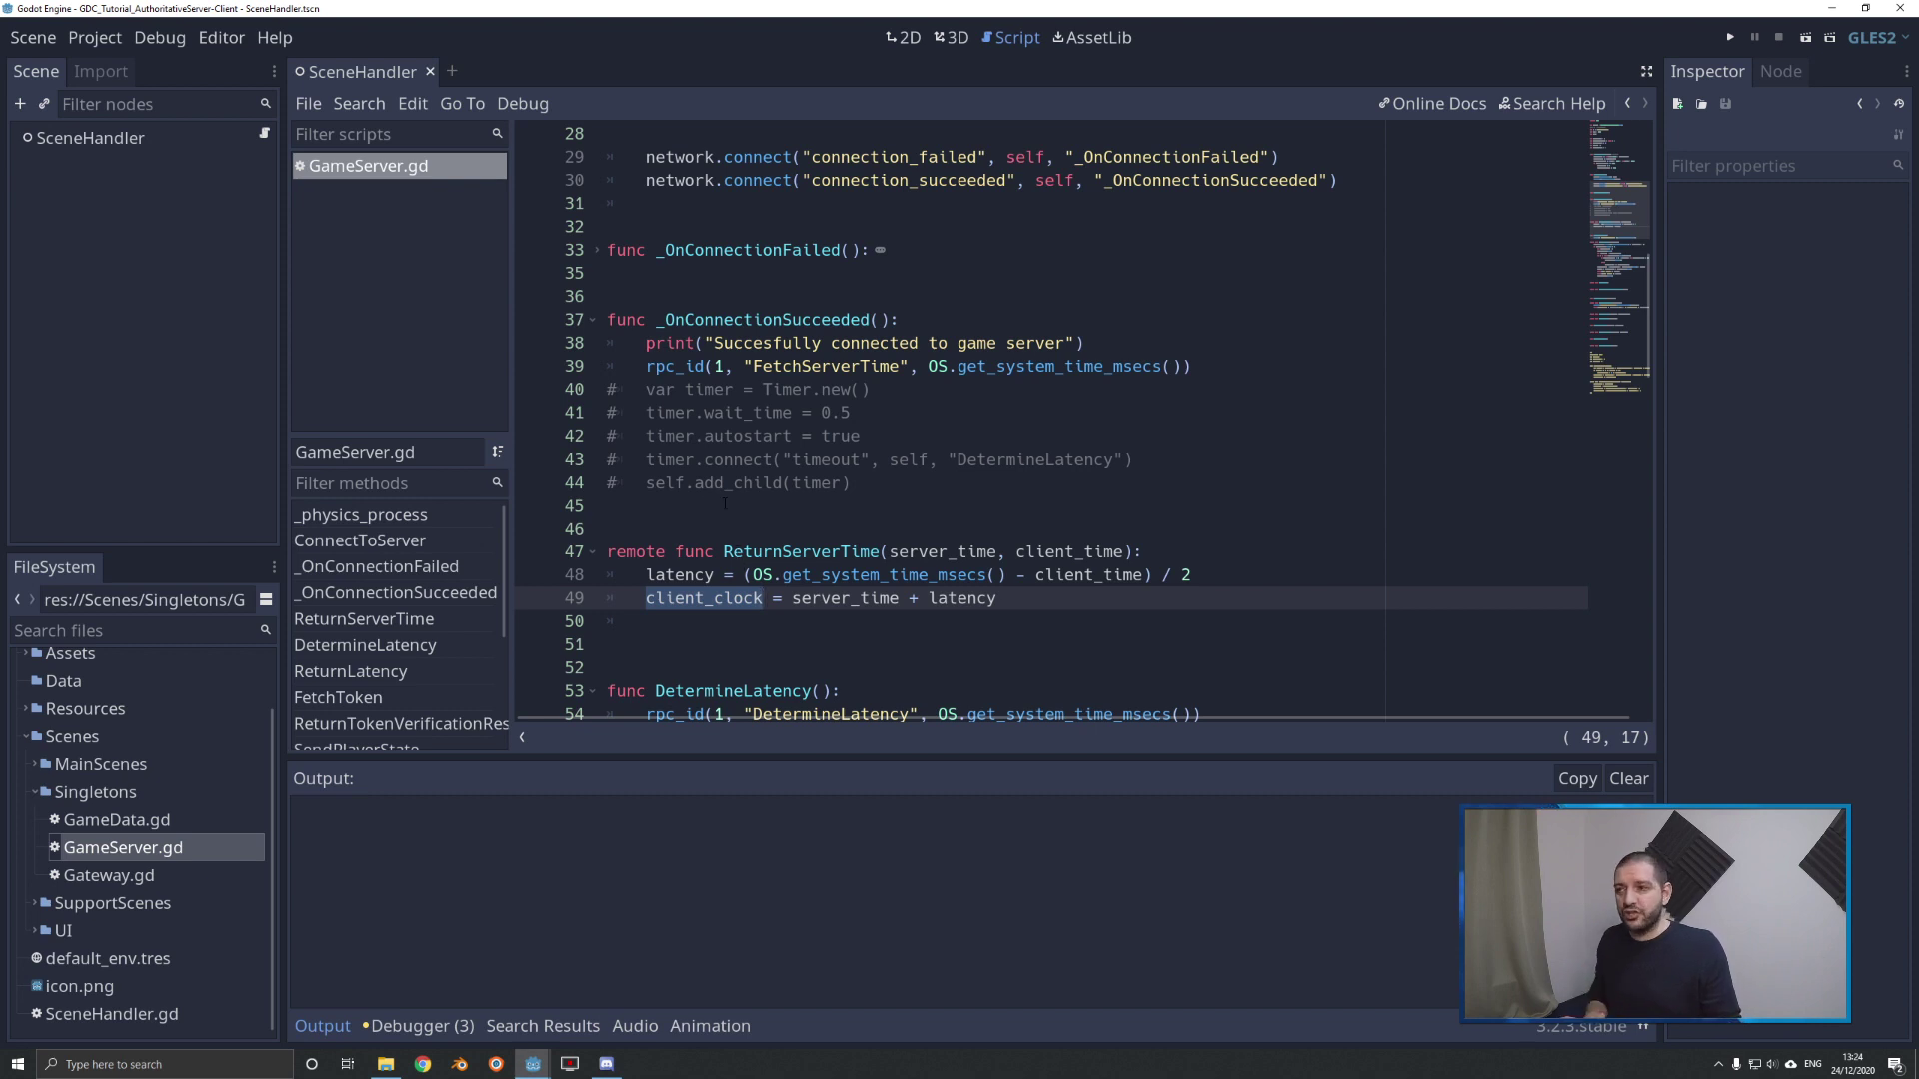
pyautogui.scroll(2, 726, 506)
pyautogui.scroll(4, 727, 506)
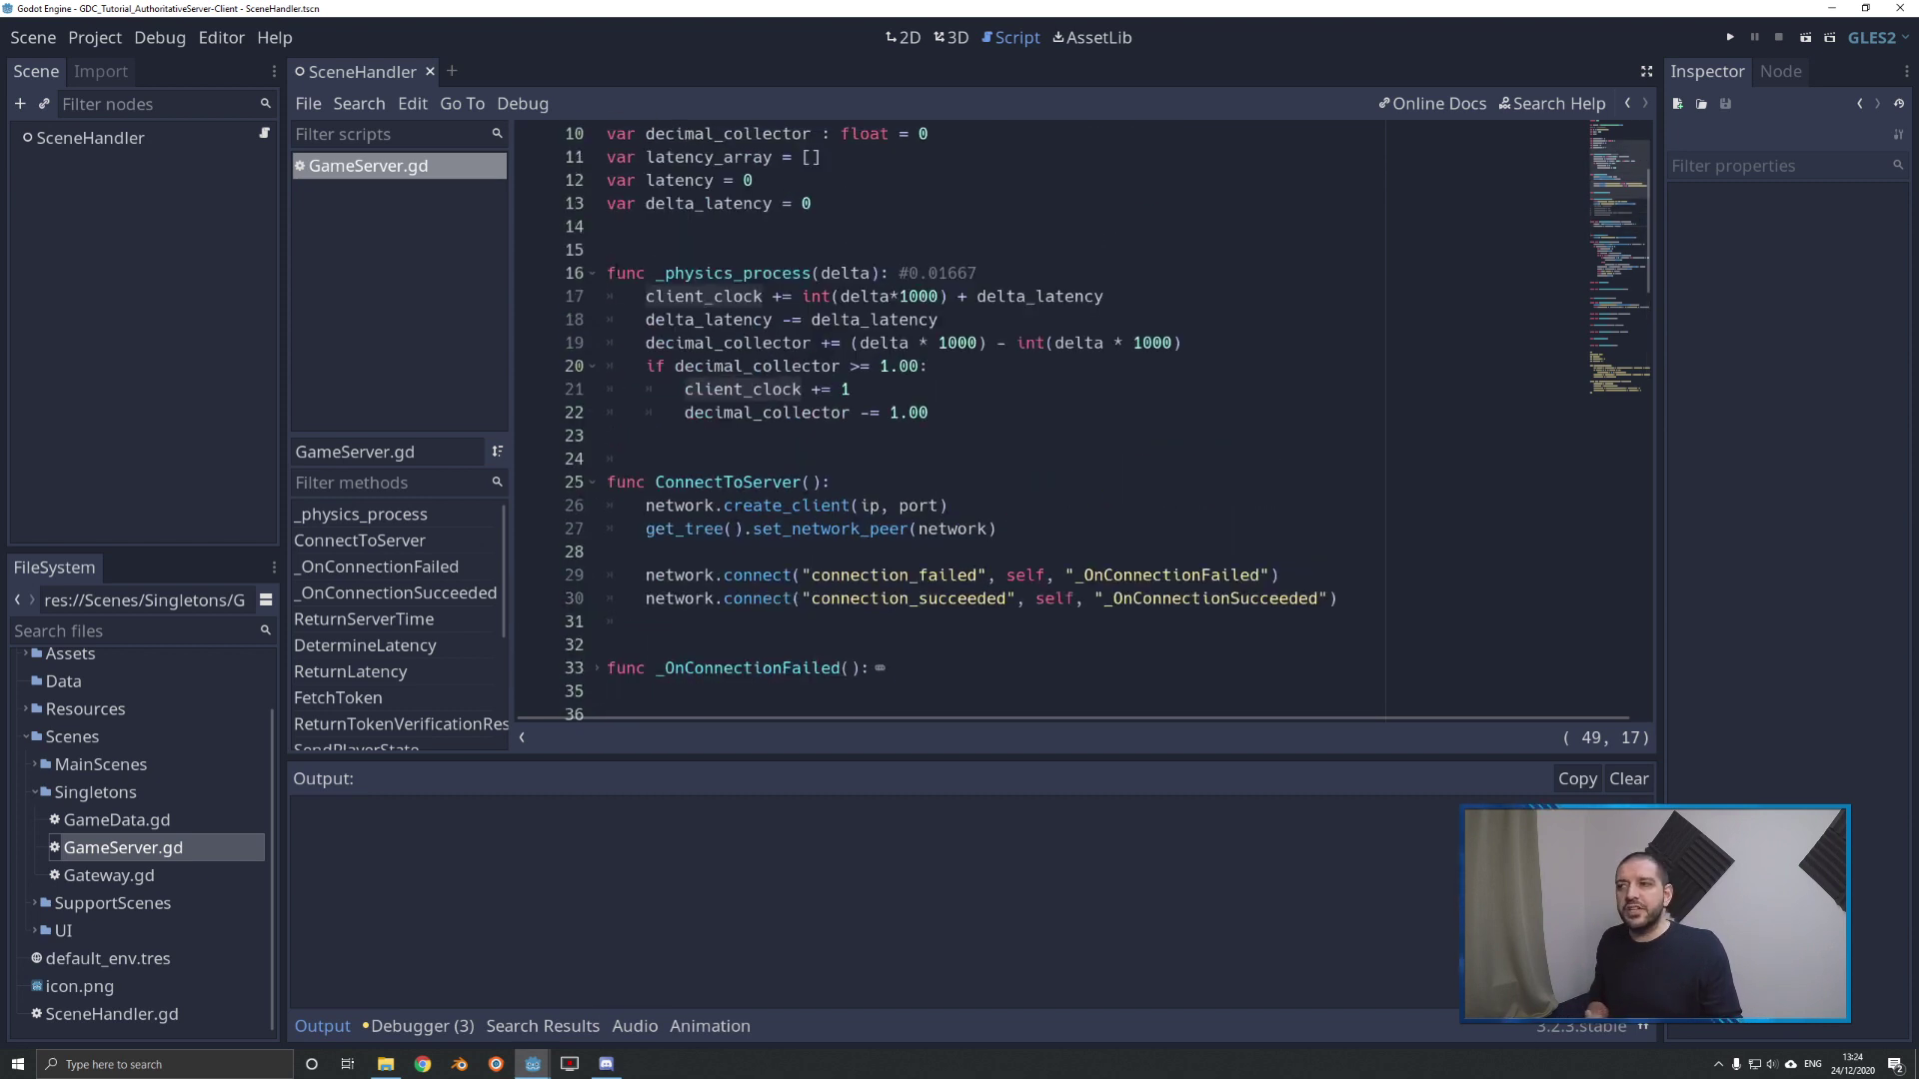
# - Highlight _physics_process's delta parameter, the 0.01667 frame-time comment, and client_clock on line 17
pyautogui.moveTo(615, 272); pyautogui.dragTo(816, 273)
pyautogui.click(855, 272)
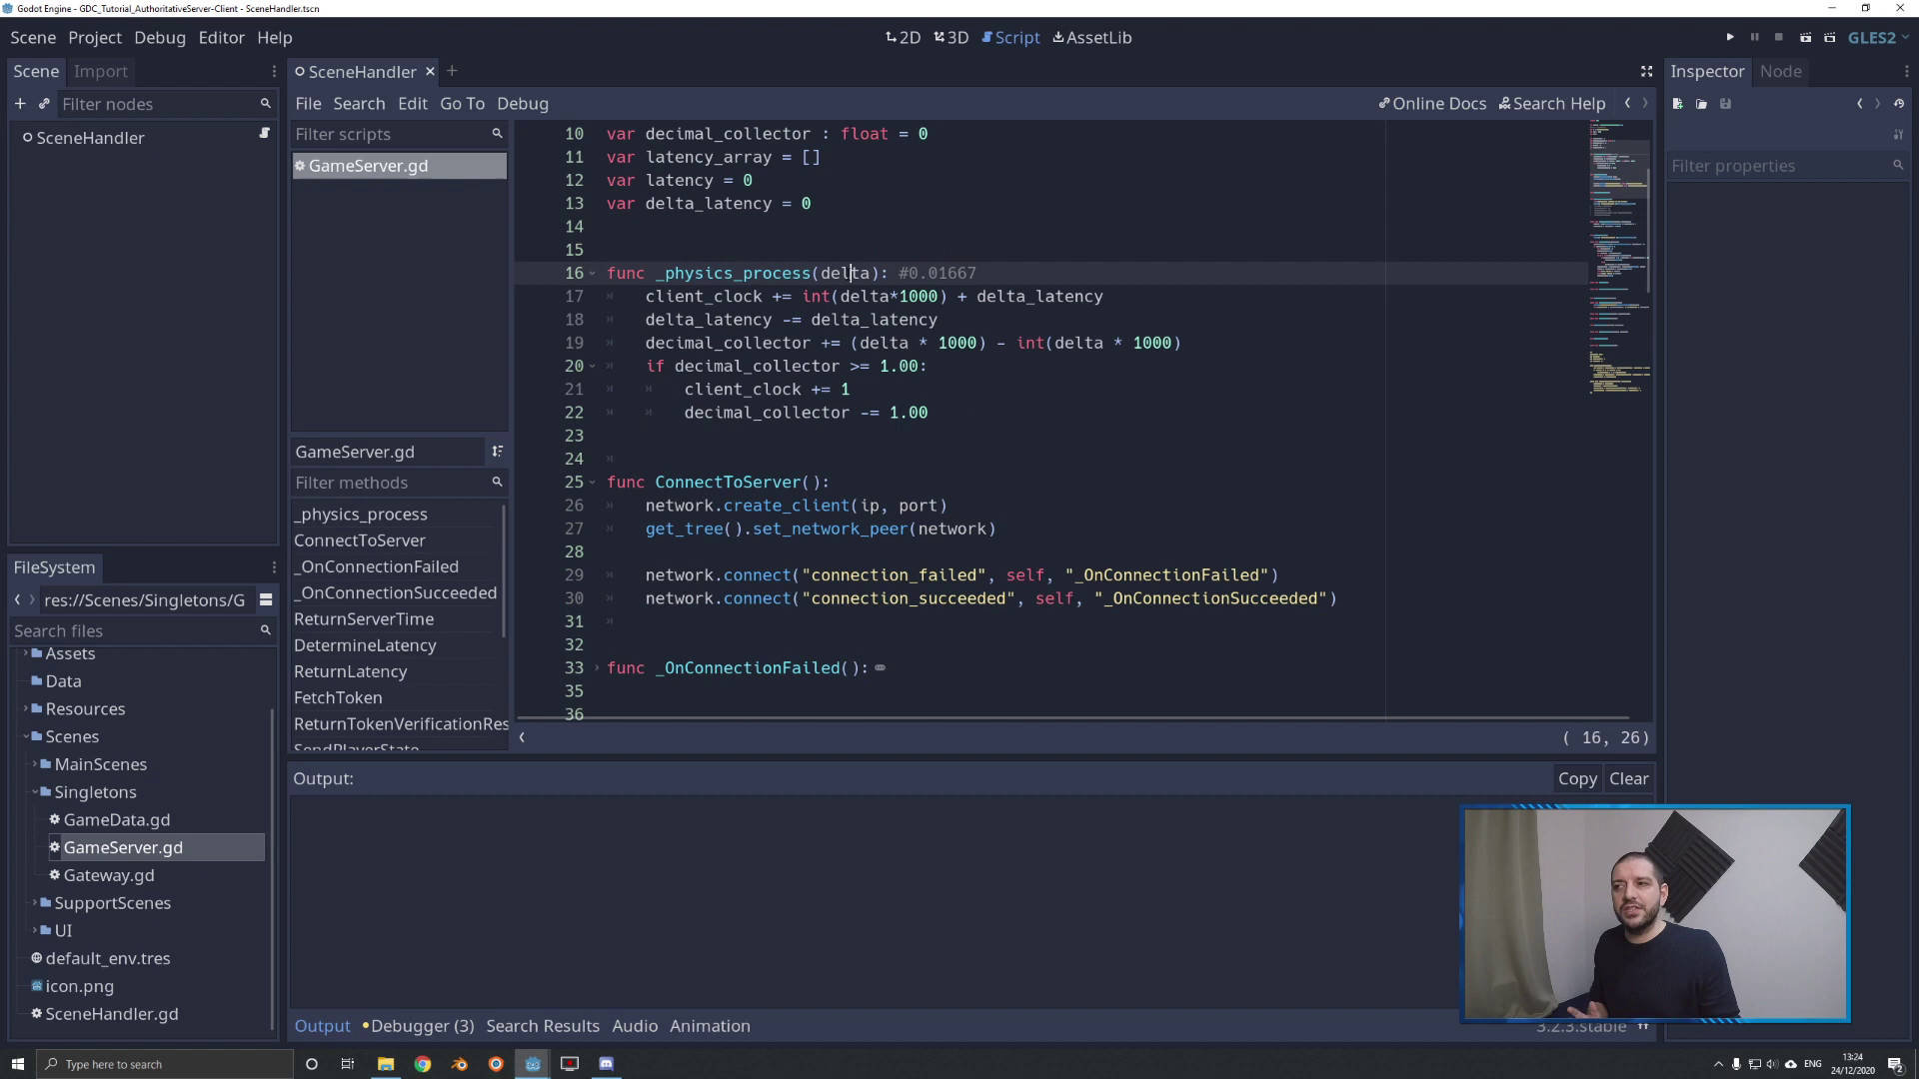
pyautogui.doubleClick(855, 272)
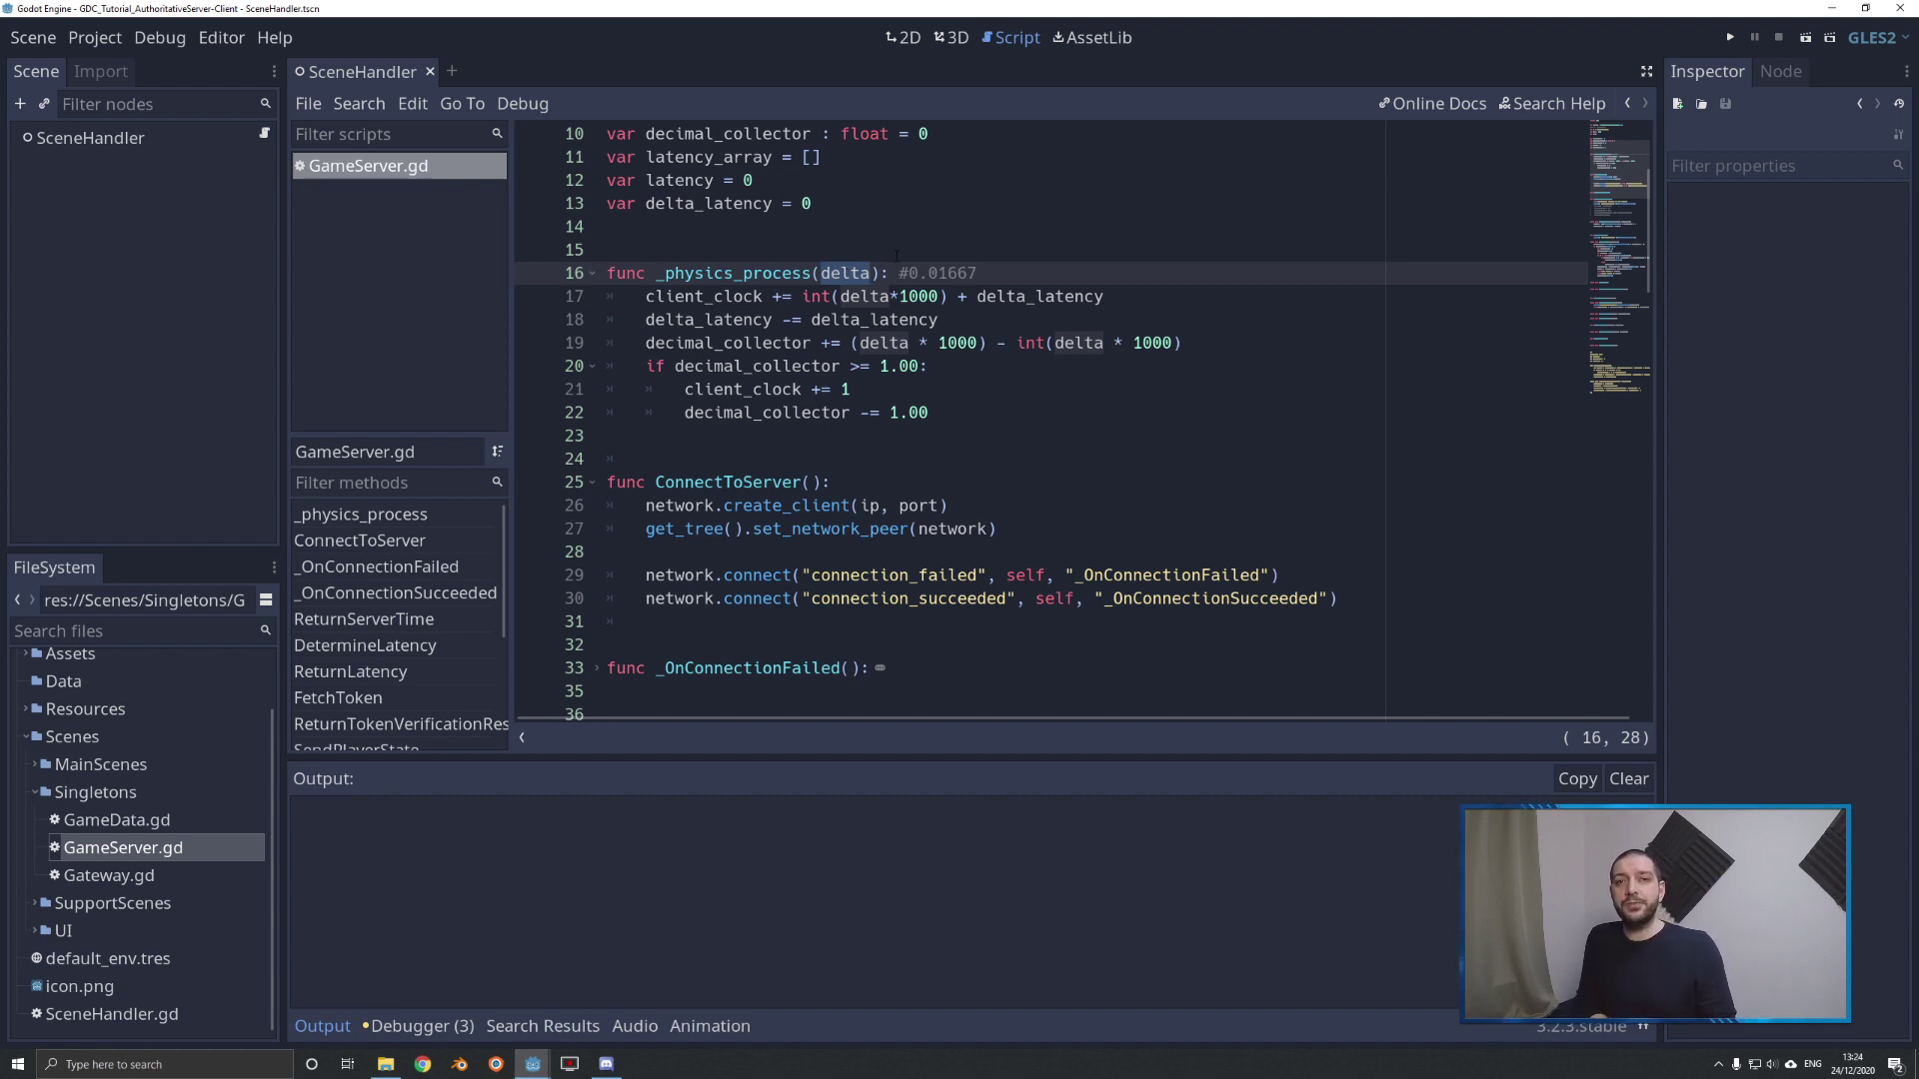
pyautogui.moveTo(928, 273); pyautogui.dragTo(991, 273)
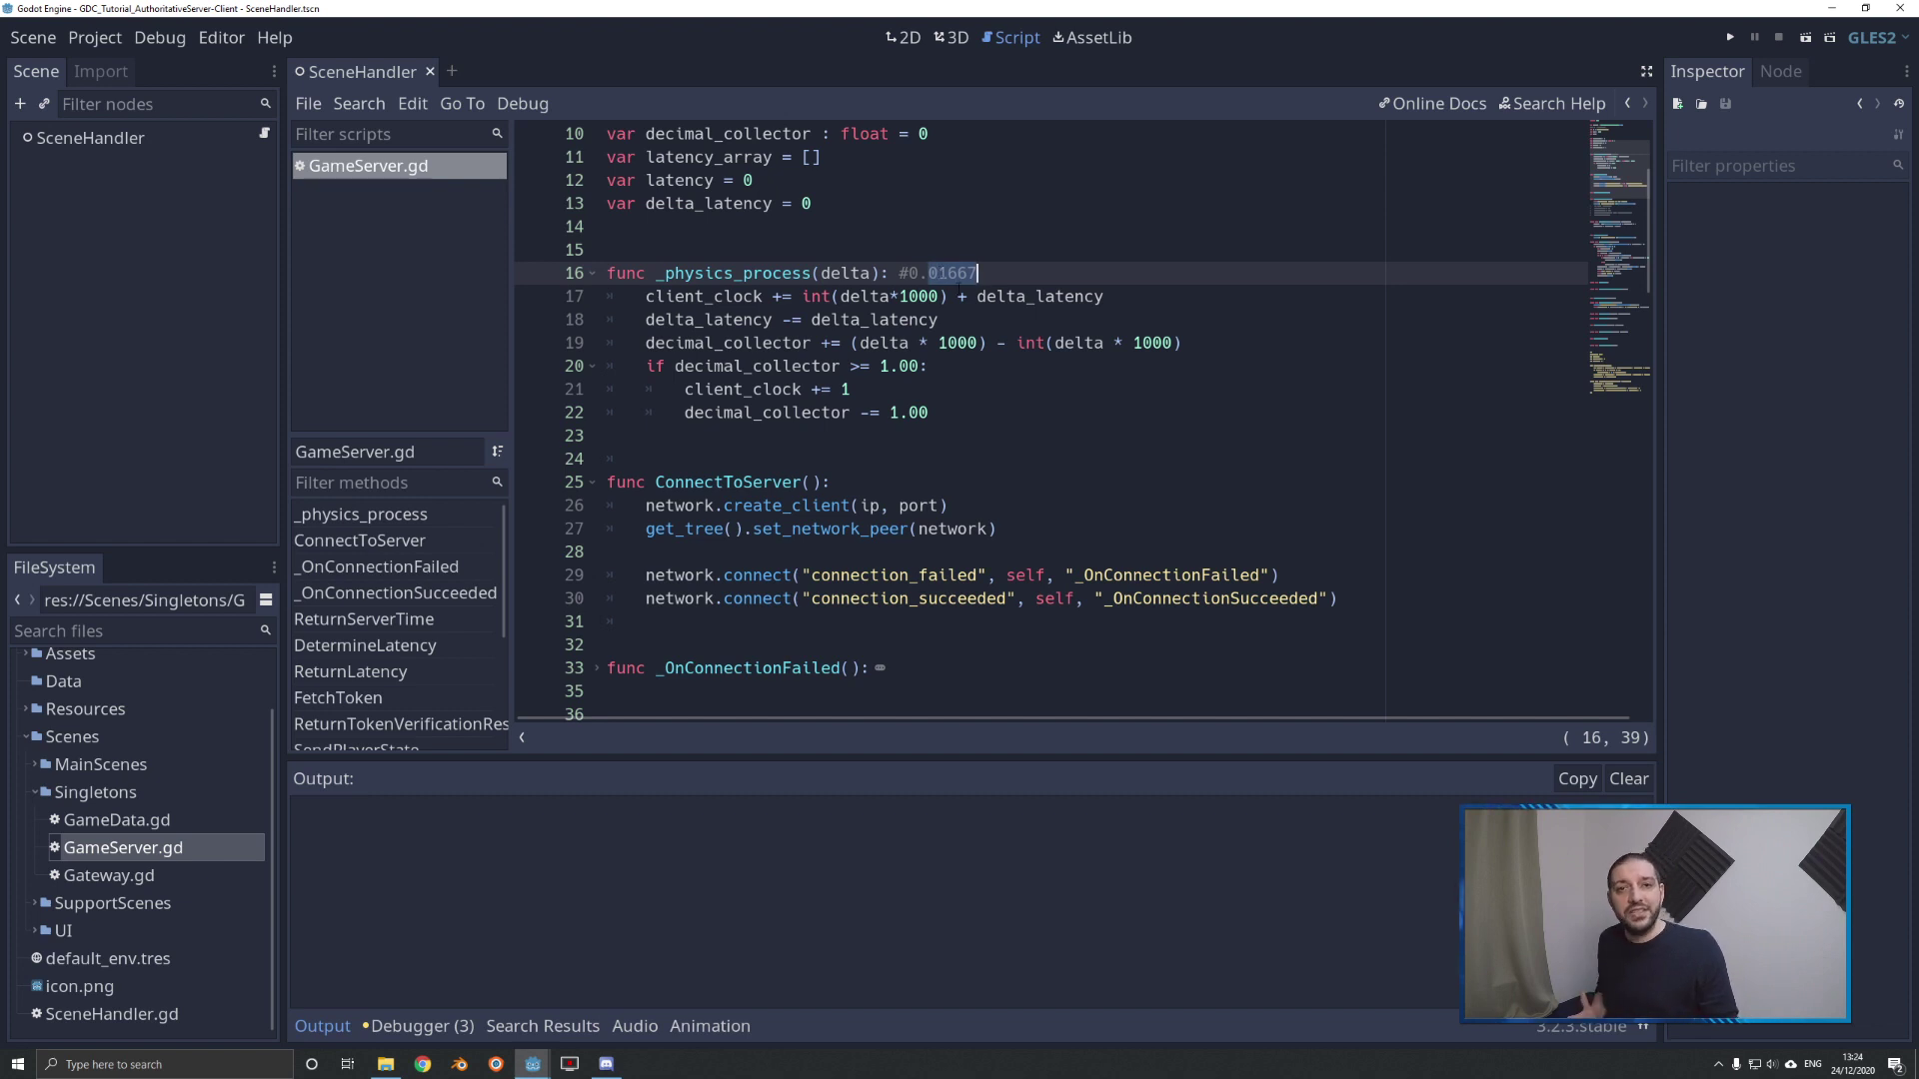
pyautogui.moveTo(909, 273); pyautogui.dragTo(978, 273)
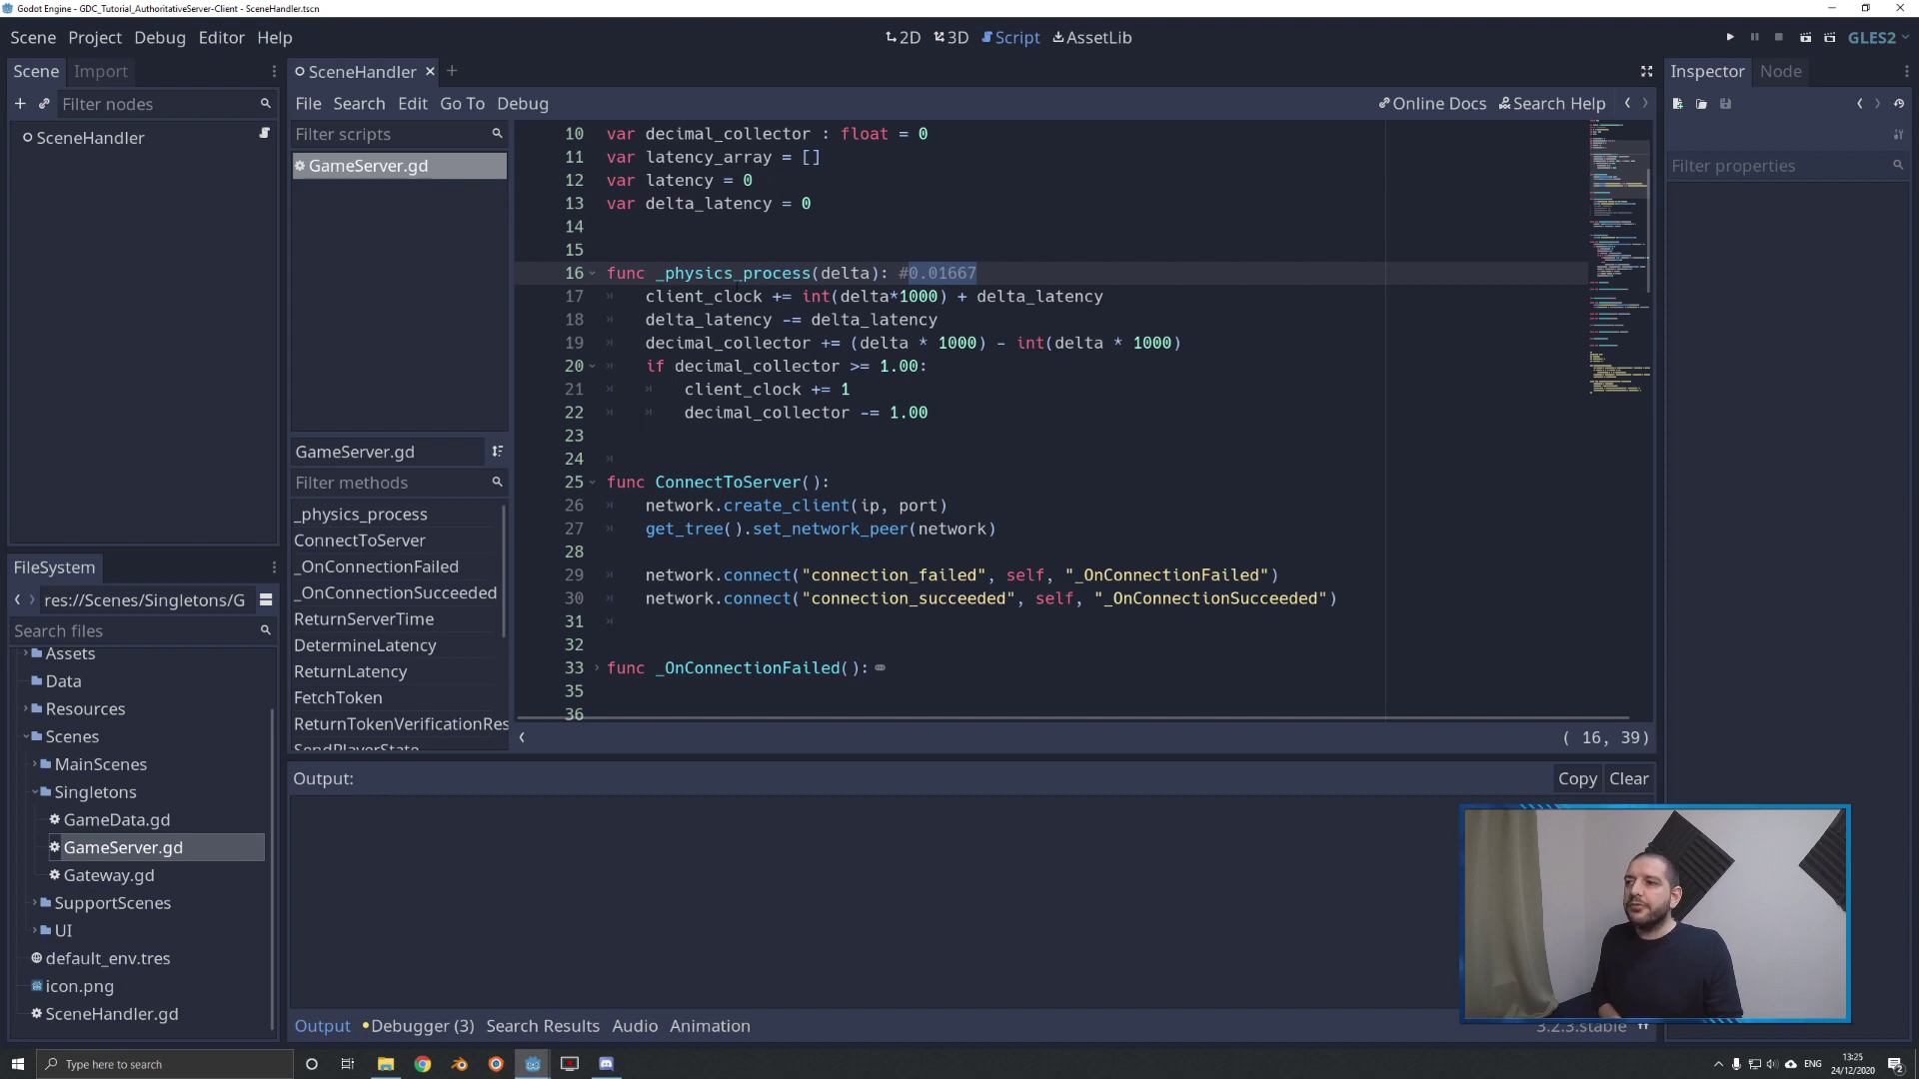
pyautogui.doubleClick(703, 296)
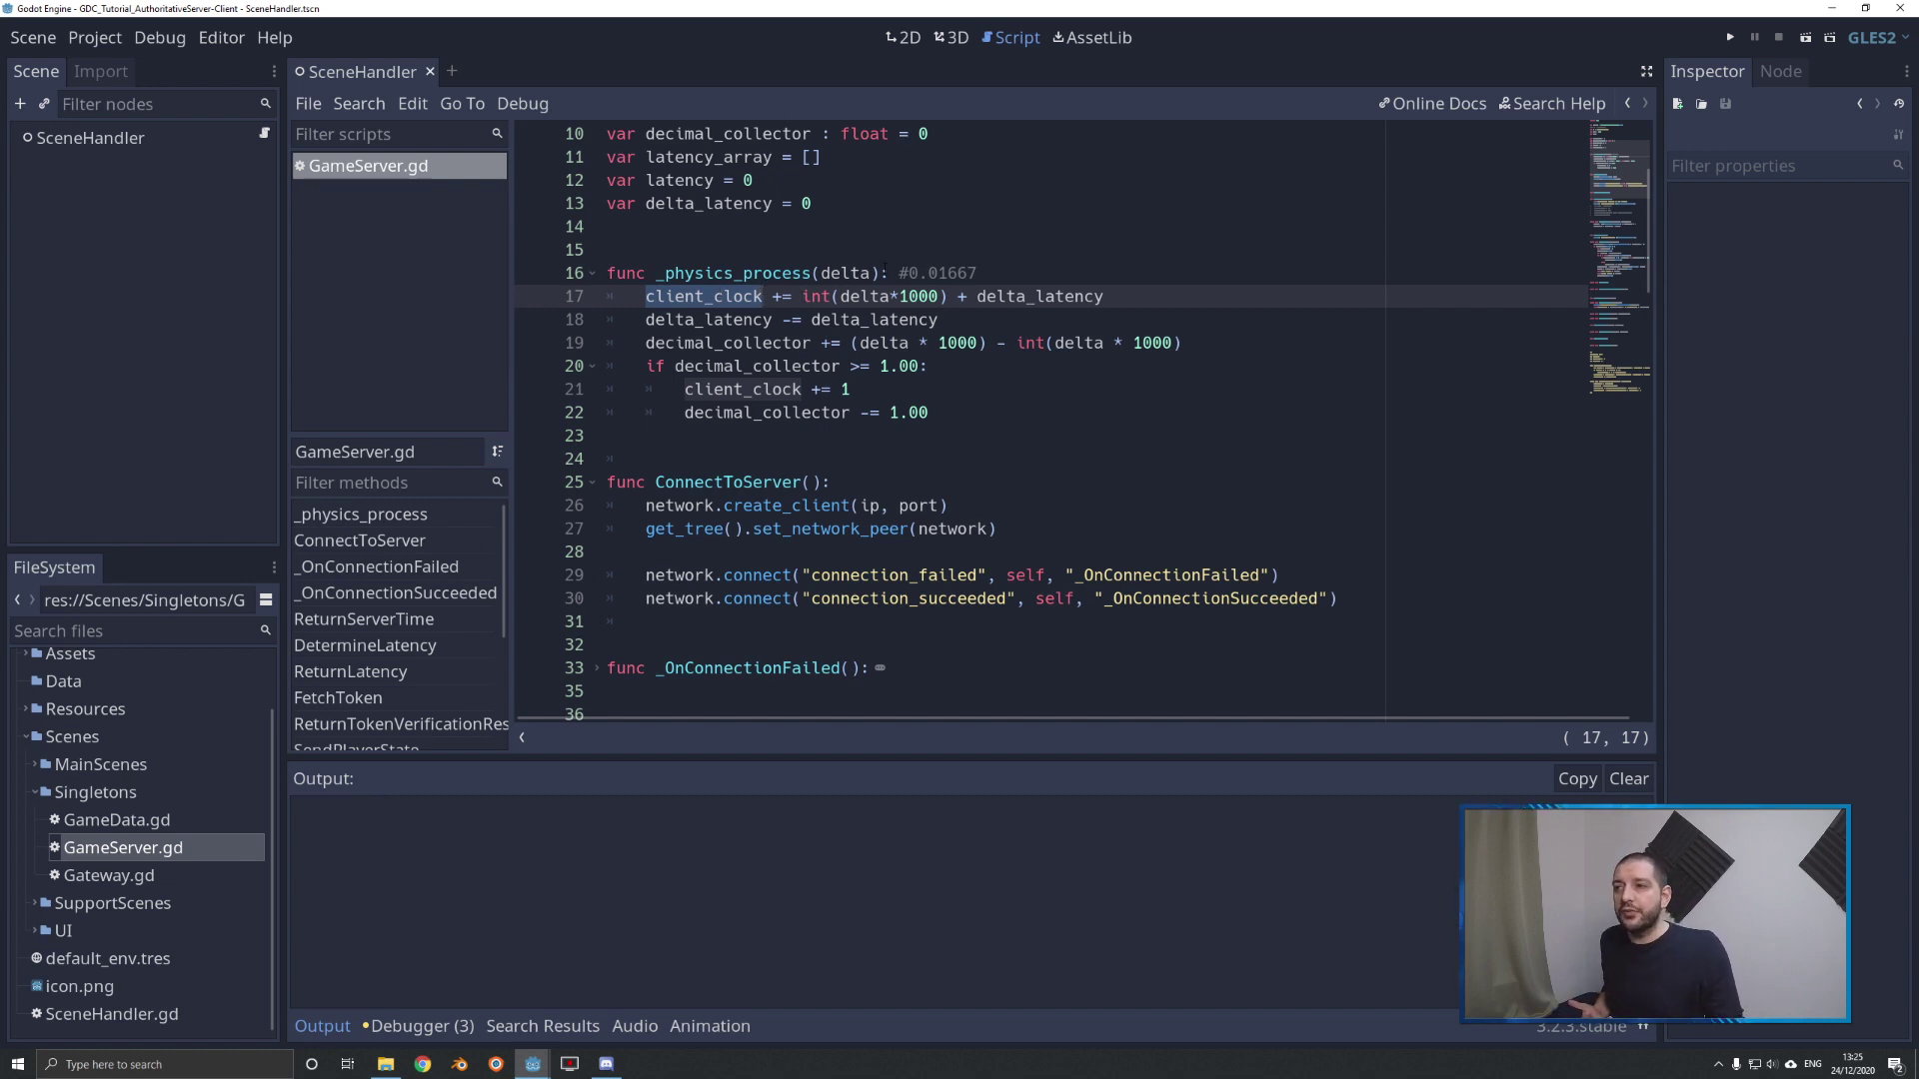
# - Highlight #0.01667, int(delta*1000), client_clock, delta_latency on line 17, and decimal_collector on line 19
pyautogui.moveTo(898, 274); pyautogui.dragTo(980, 273)
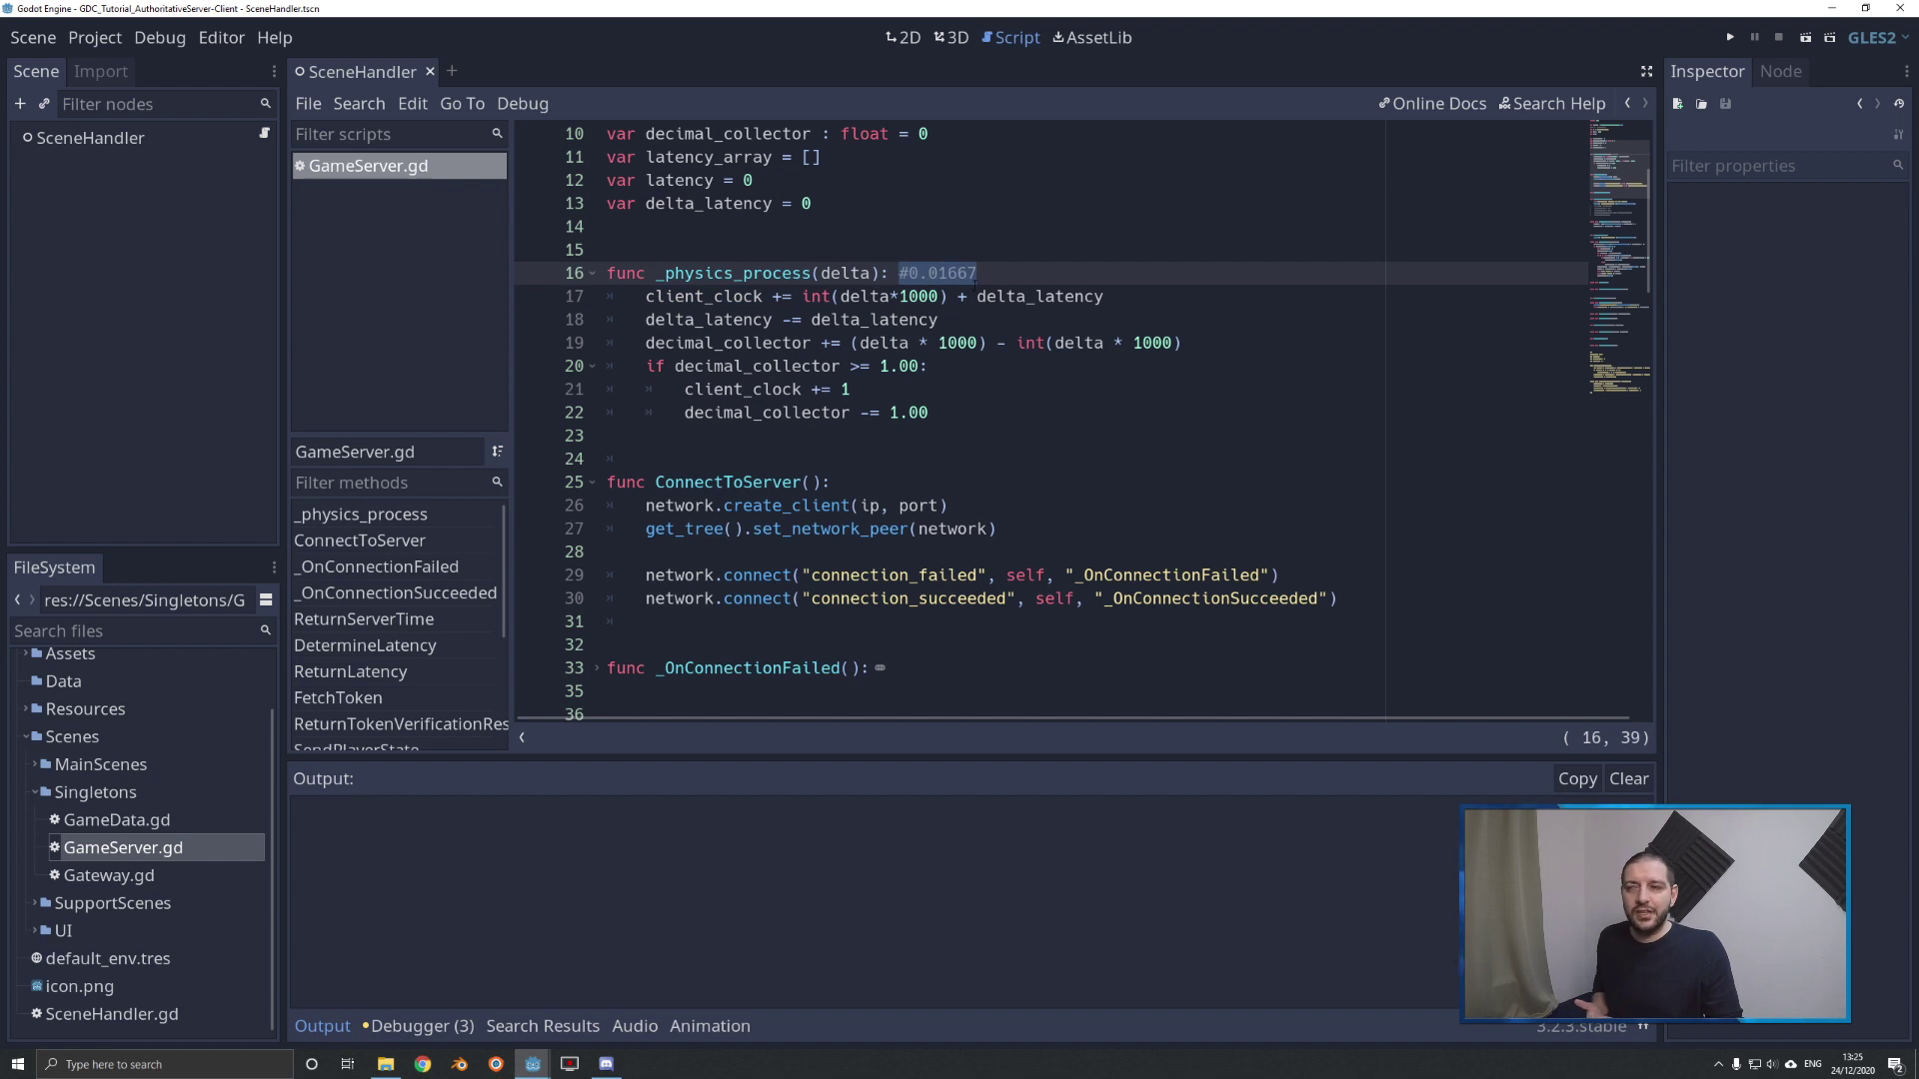
pyautogui.moveTo(803, 295); pyautogui.dragTo(949, 294)
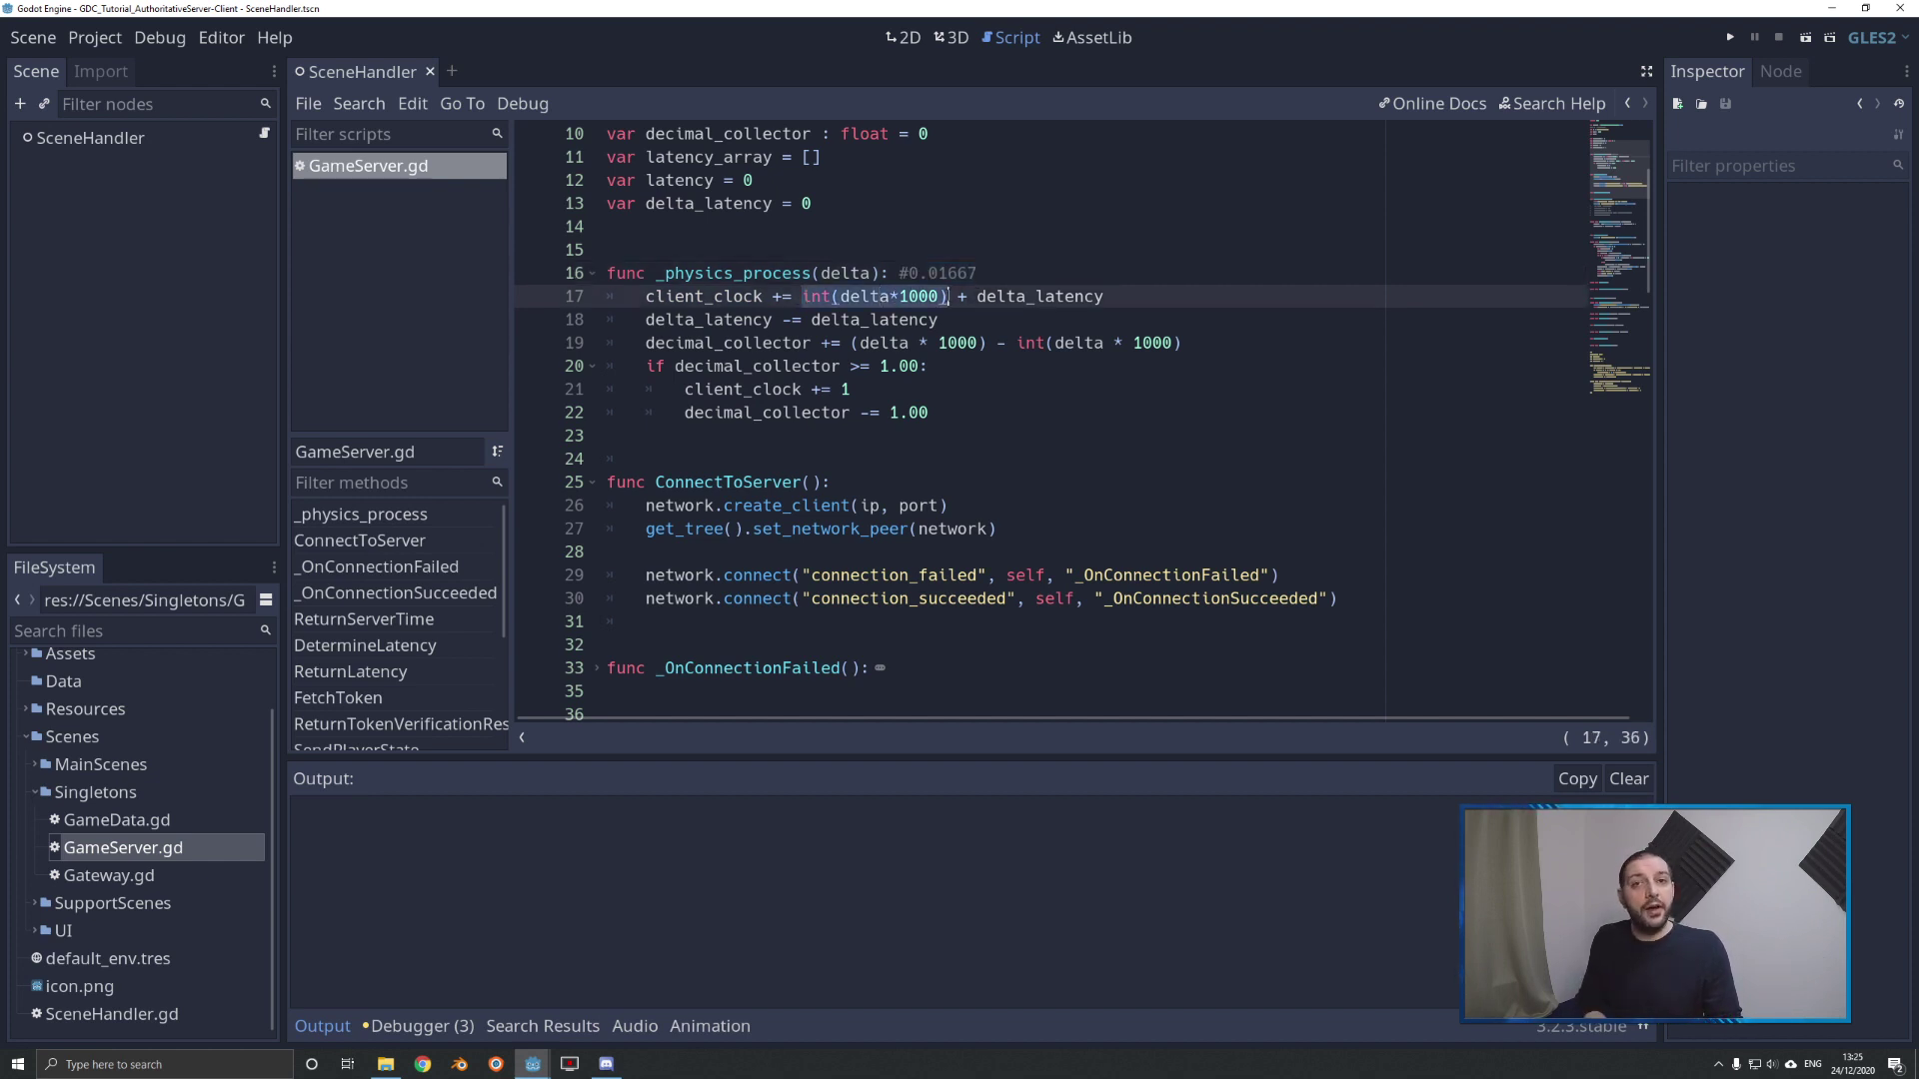
pyautogui.moveTo(646, 296); pyautogui.dragTo(764, 294)
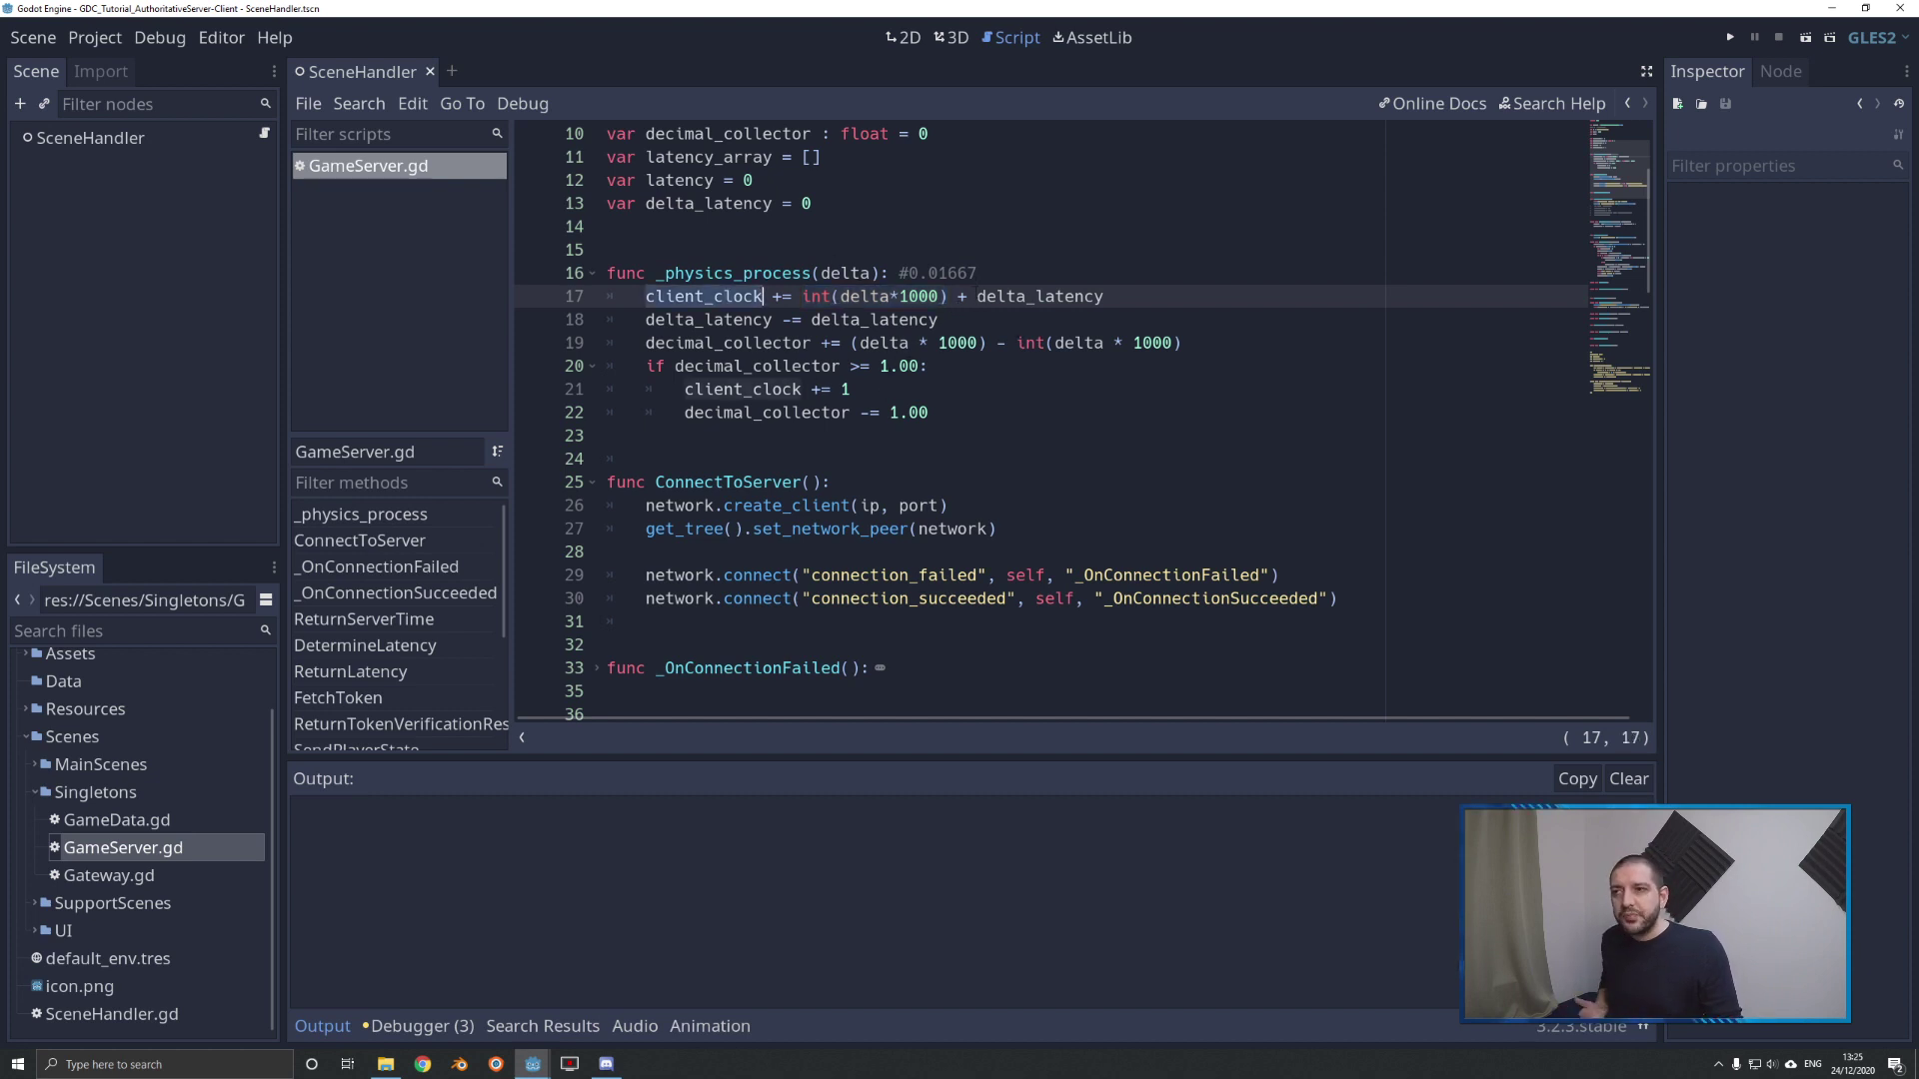
pyautogui.moveTo(976, 296); pyautogui.dragTo(1121, 295)
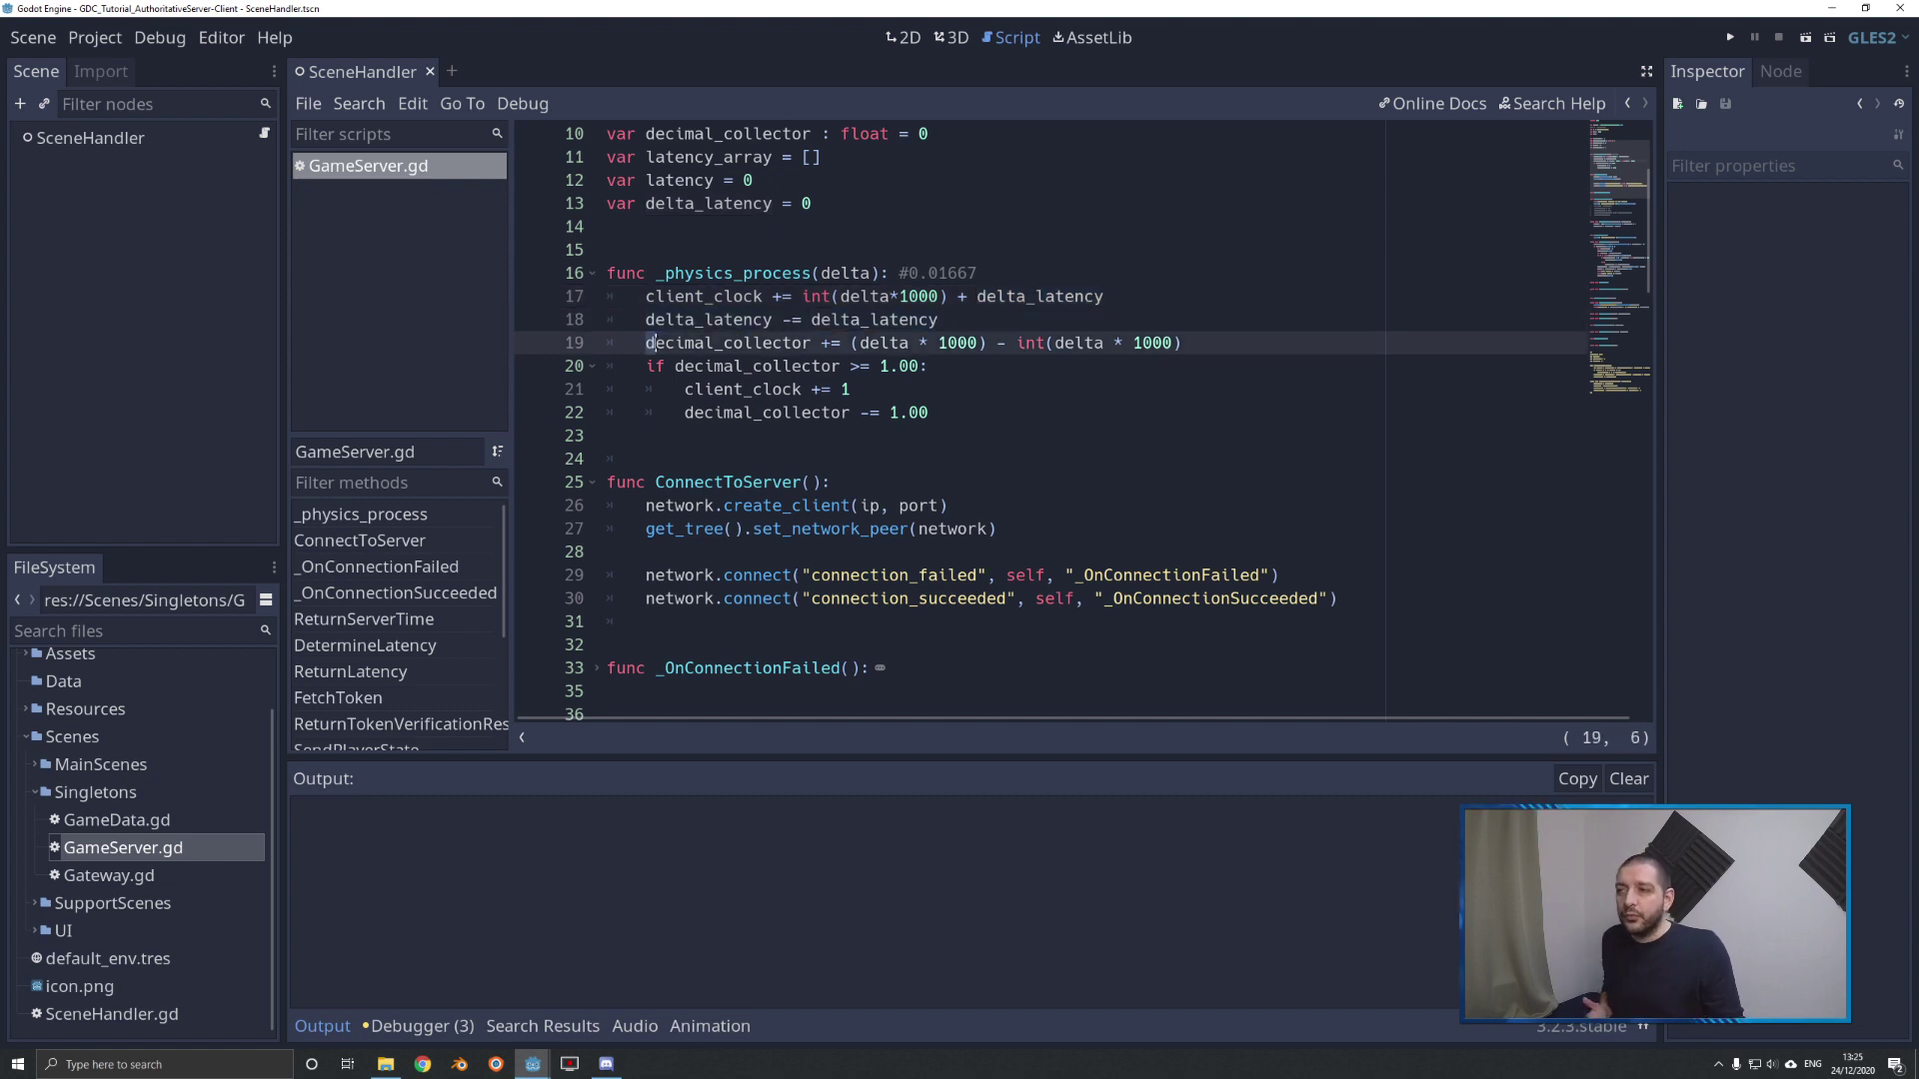
pyautogui.moveTo(647, 342); pyautogui.dragTo(811, 341)
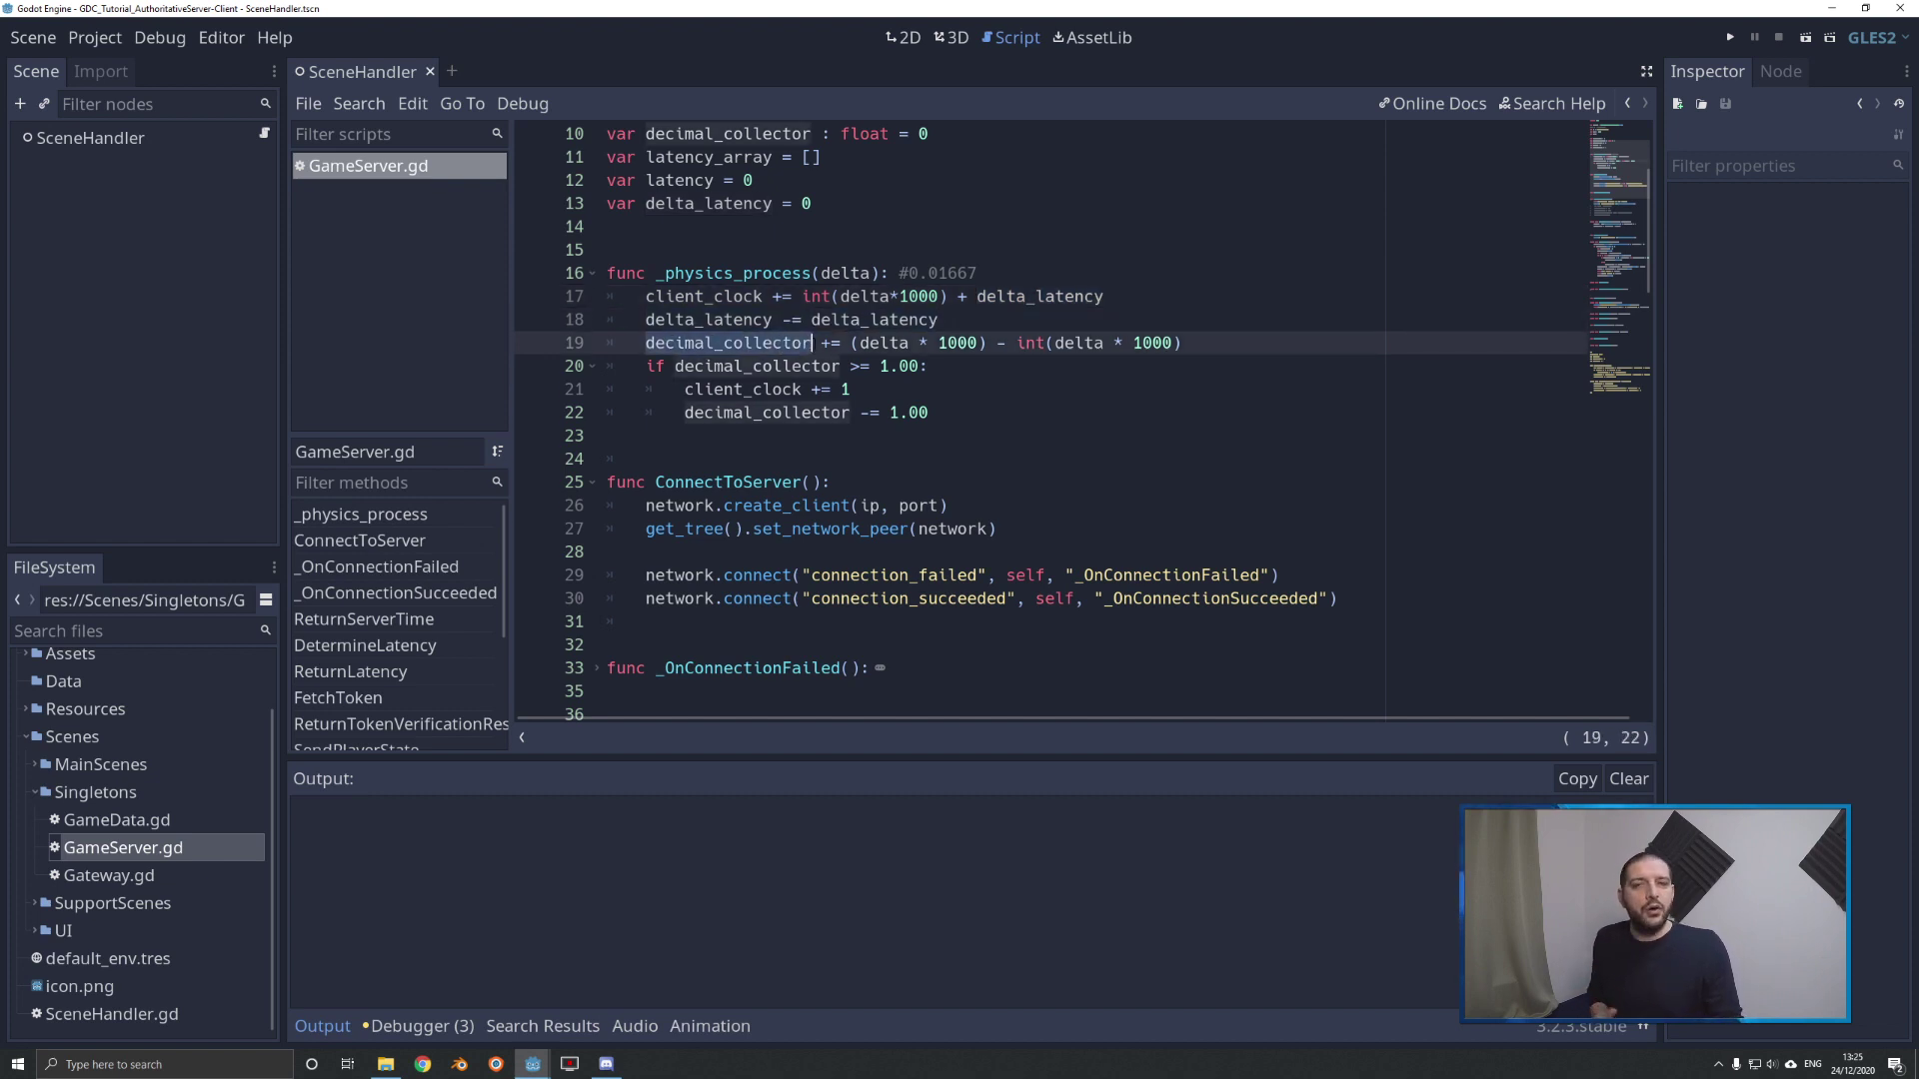
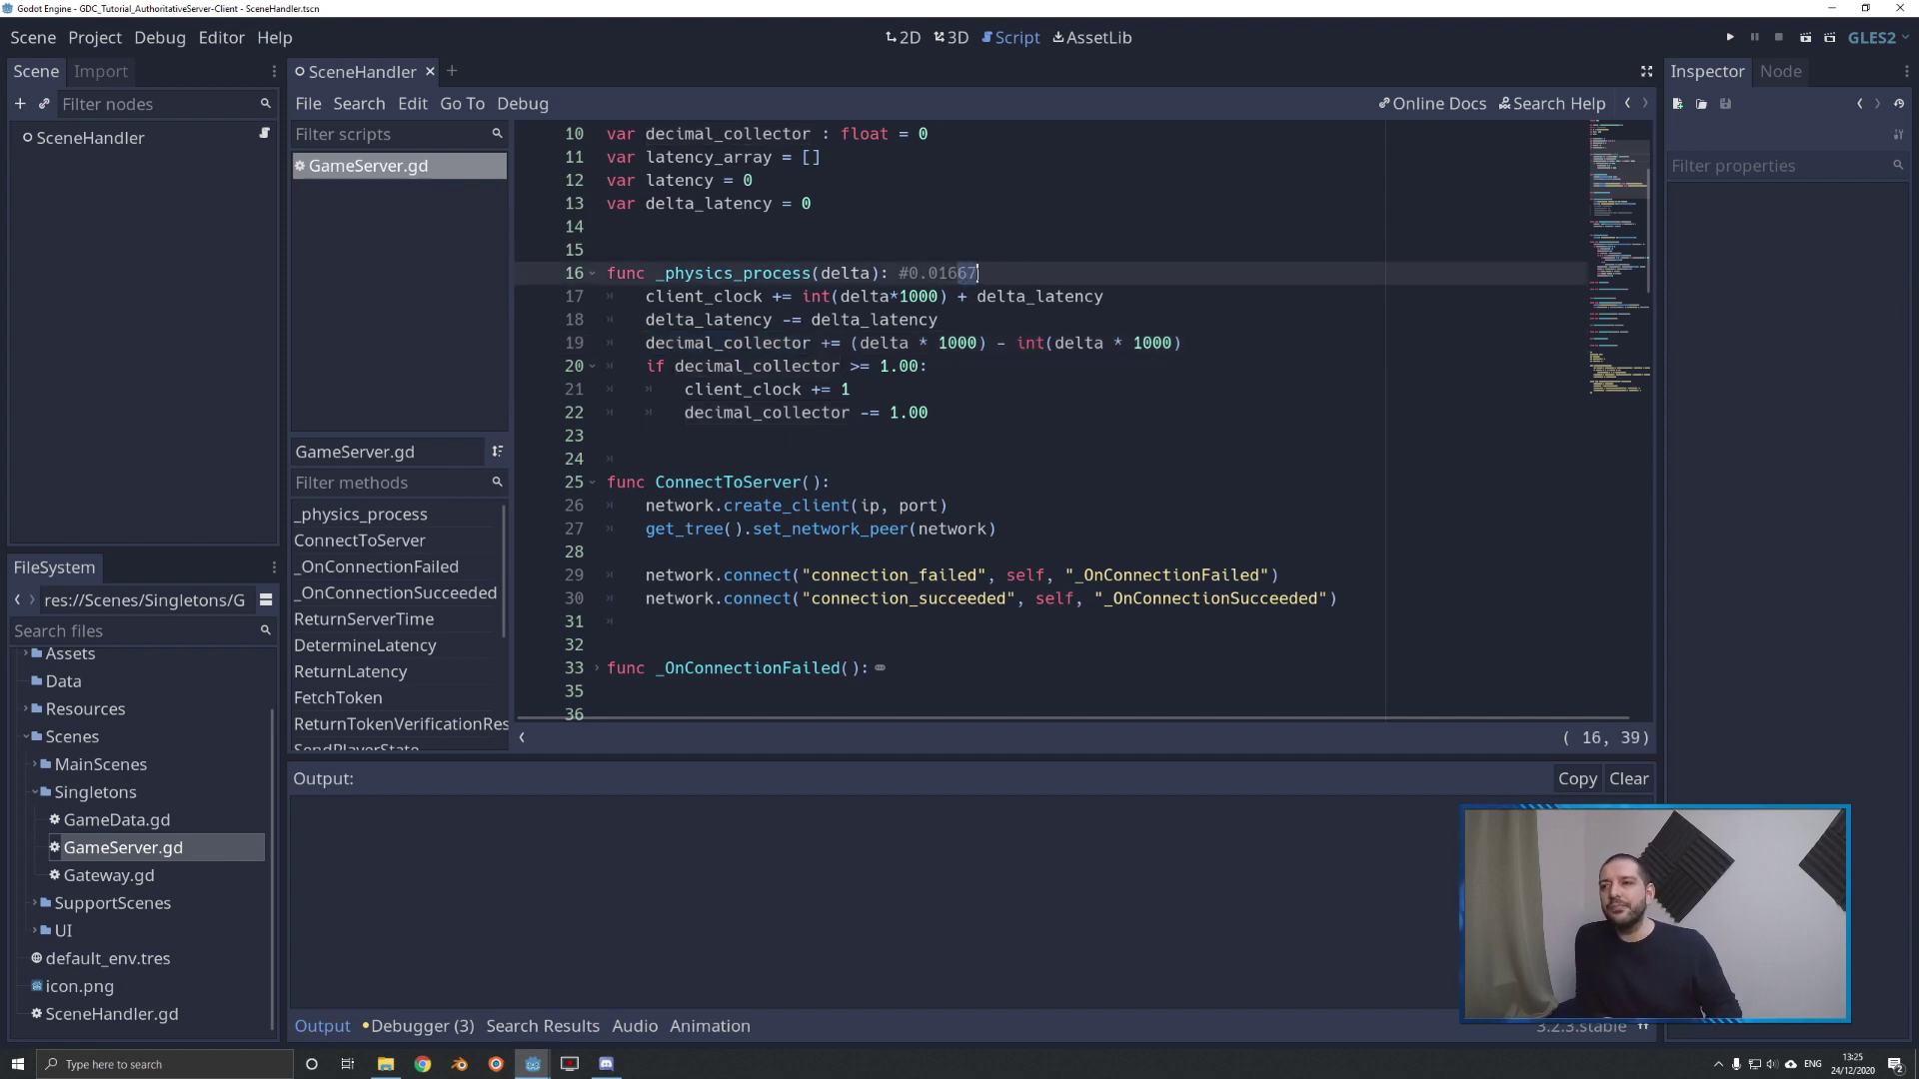
# - Walk through the client_clock update: delta × 1000, decimal_collector threshold and one-millisecond increment
pyautogui.moveTo(803, 296); pyautogui.dragTo(939, 296)
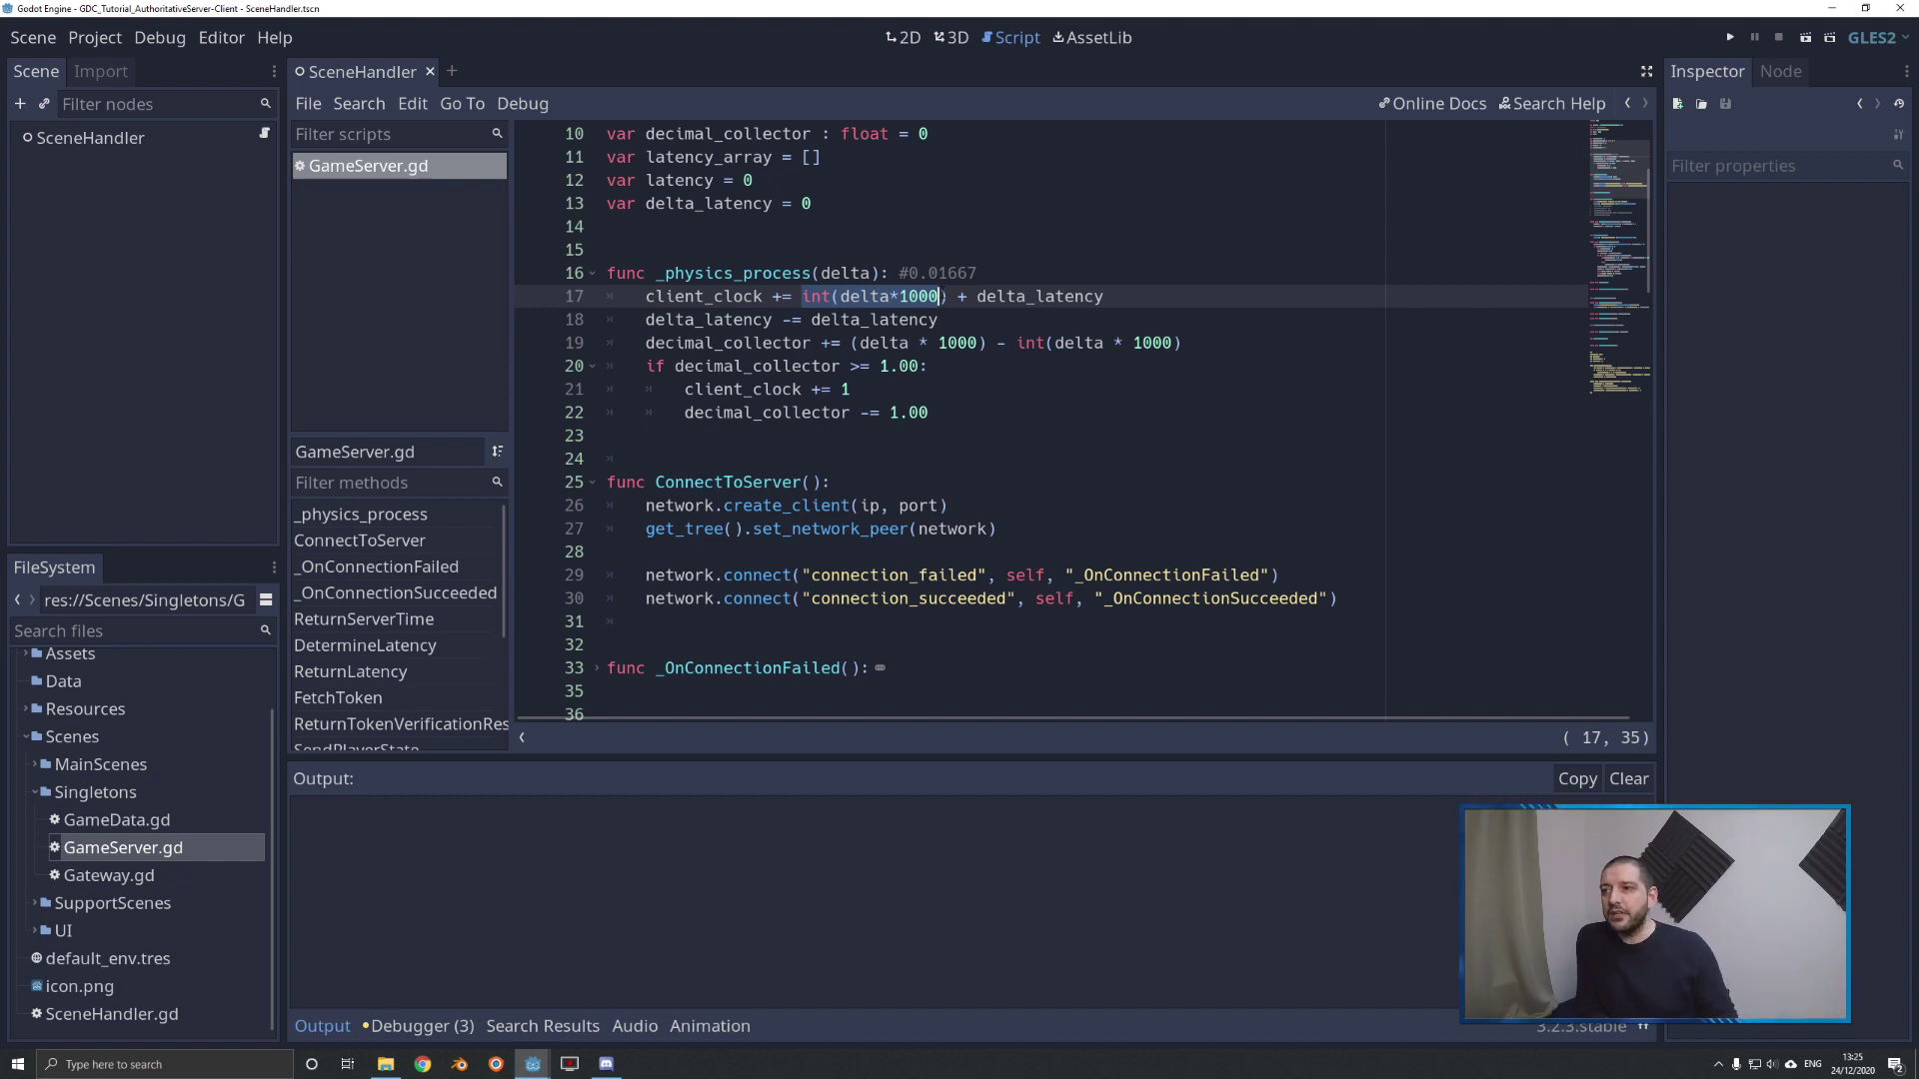
pyautogui.moveTo(943, 273); pyautogui.dragTo(977, 273)
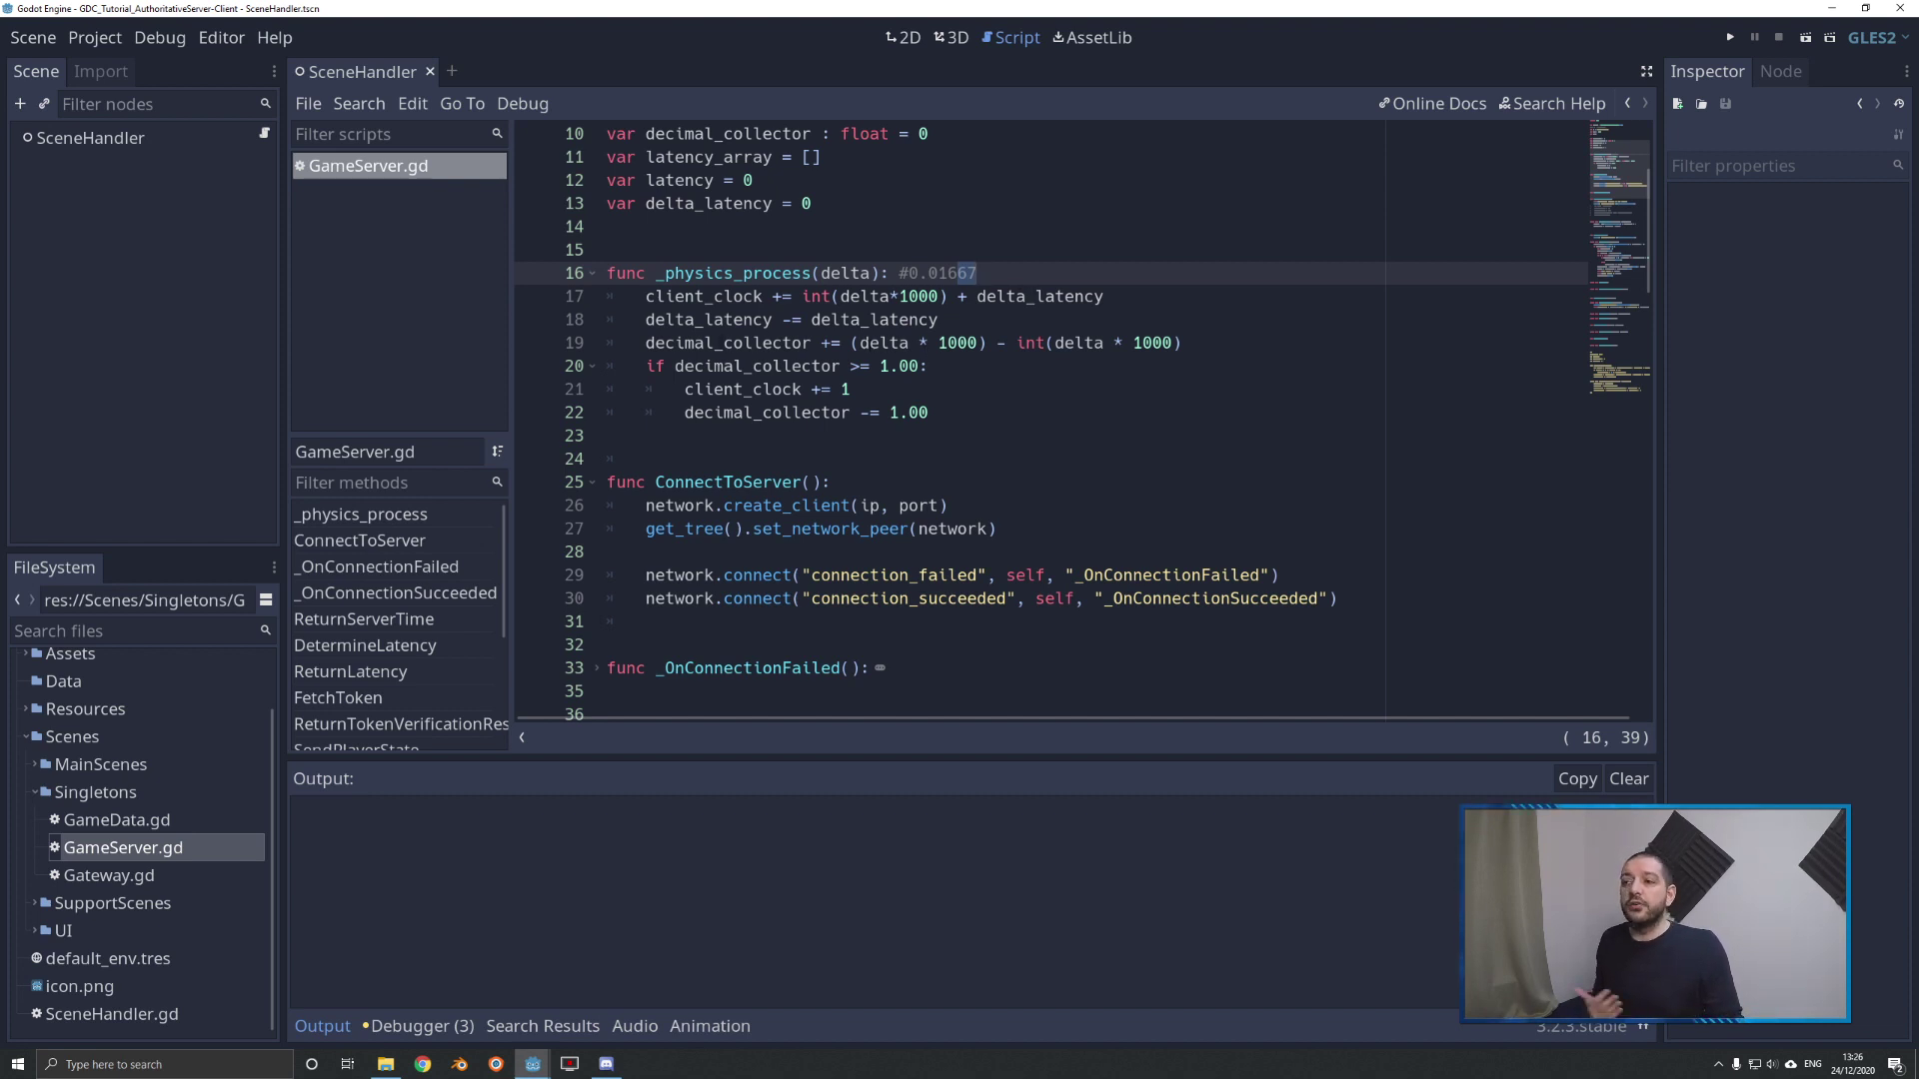
pyautogui.moveTo(860, 342); pyautogui.dragTo(978, 342)
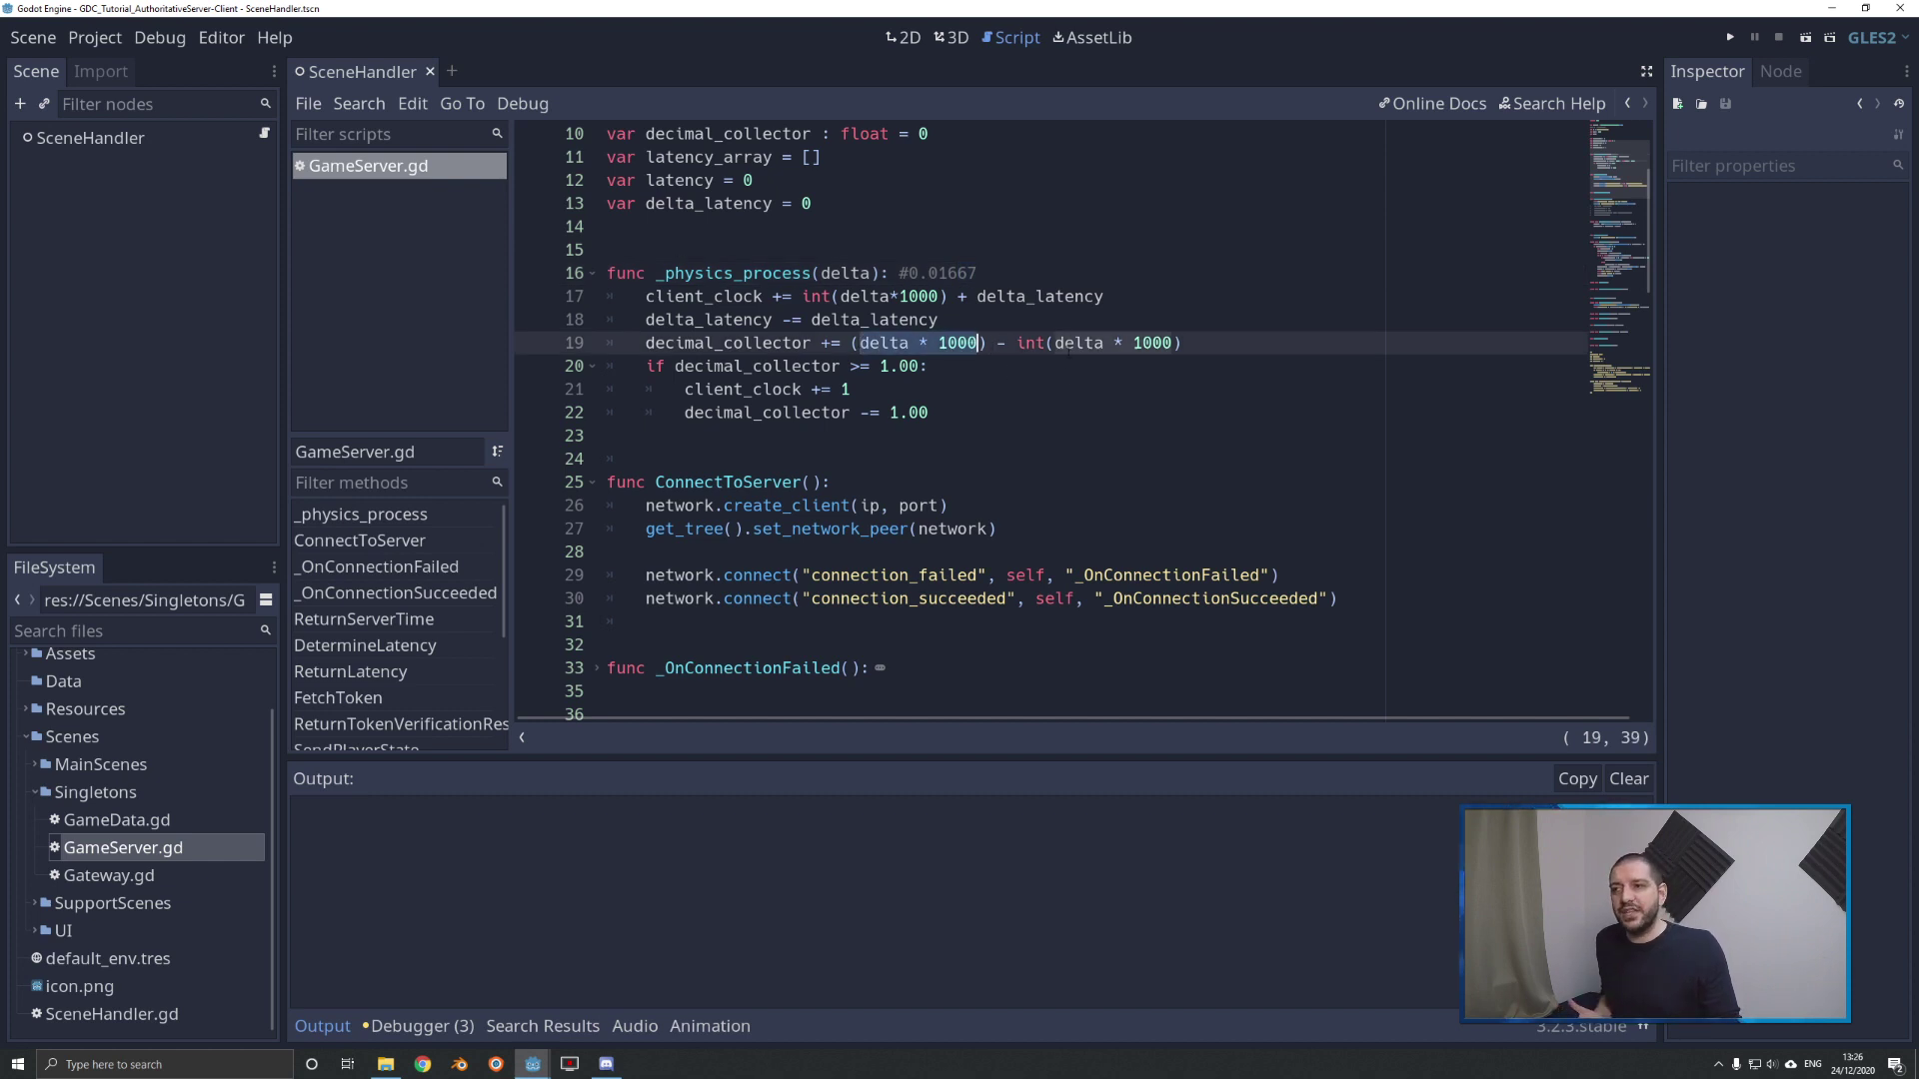
pyautogui.moveTo(1016, 342); pyautogui.dragTo(1185, 342)
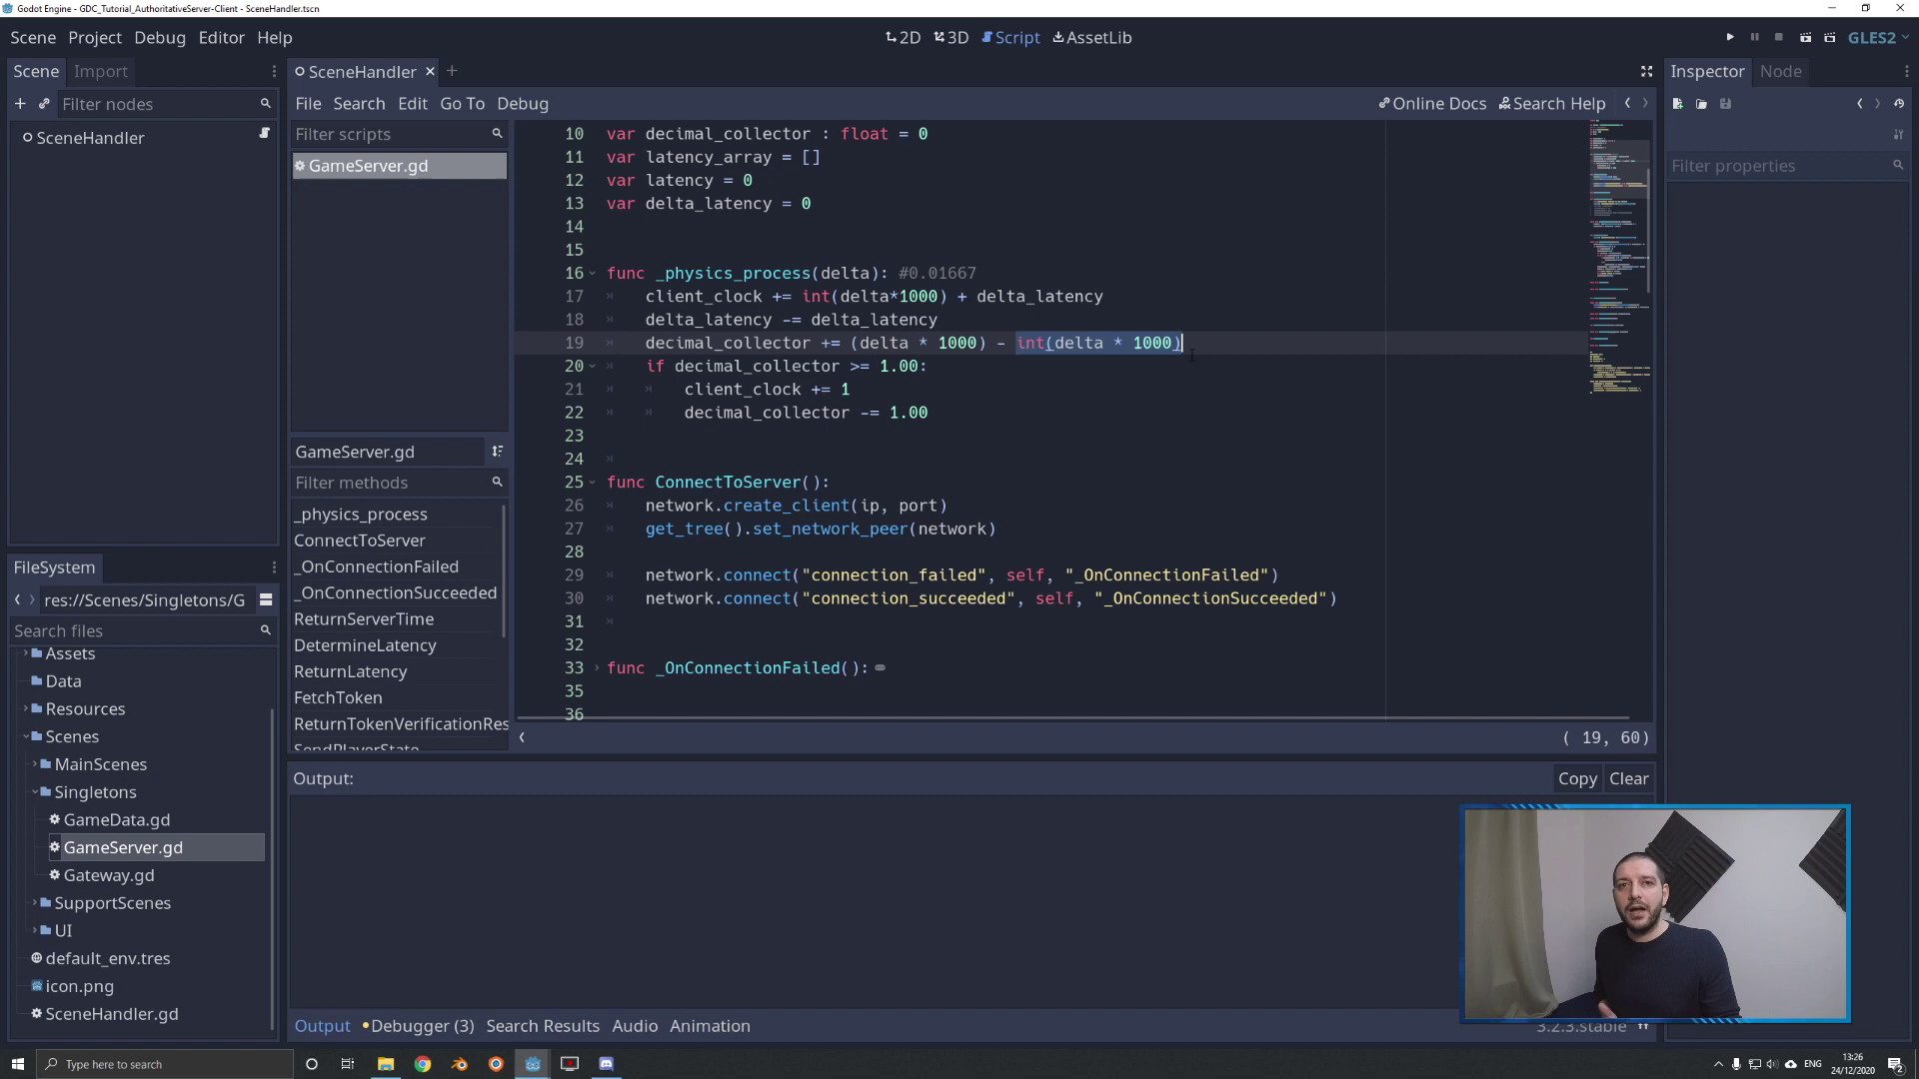
pyautogui.doubleClick(704, 296)
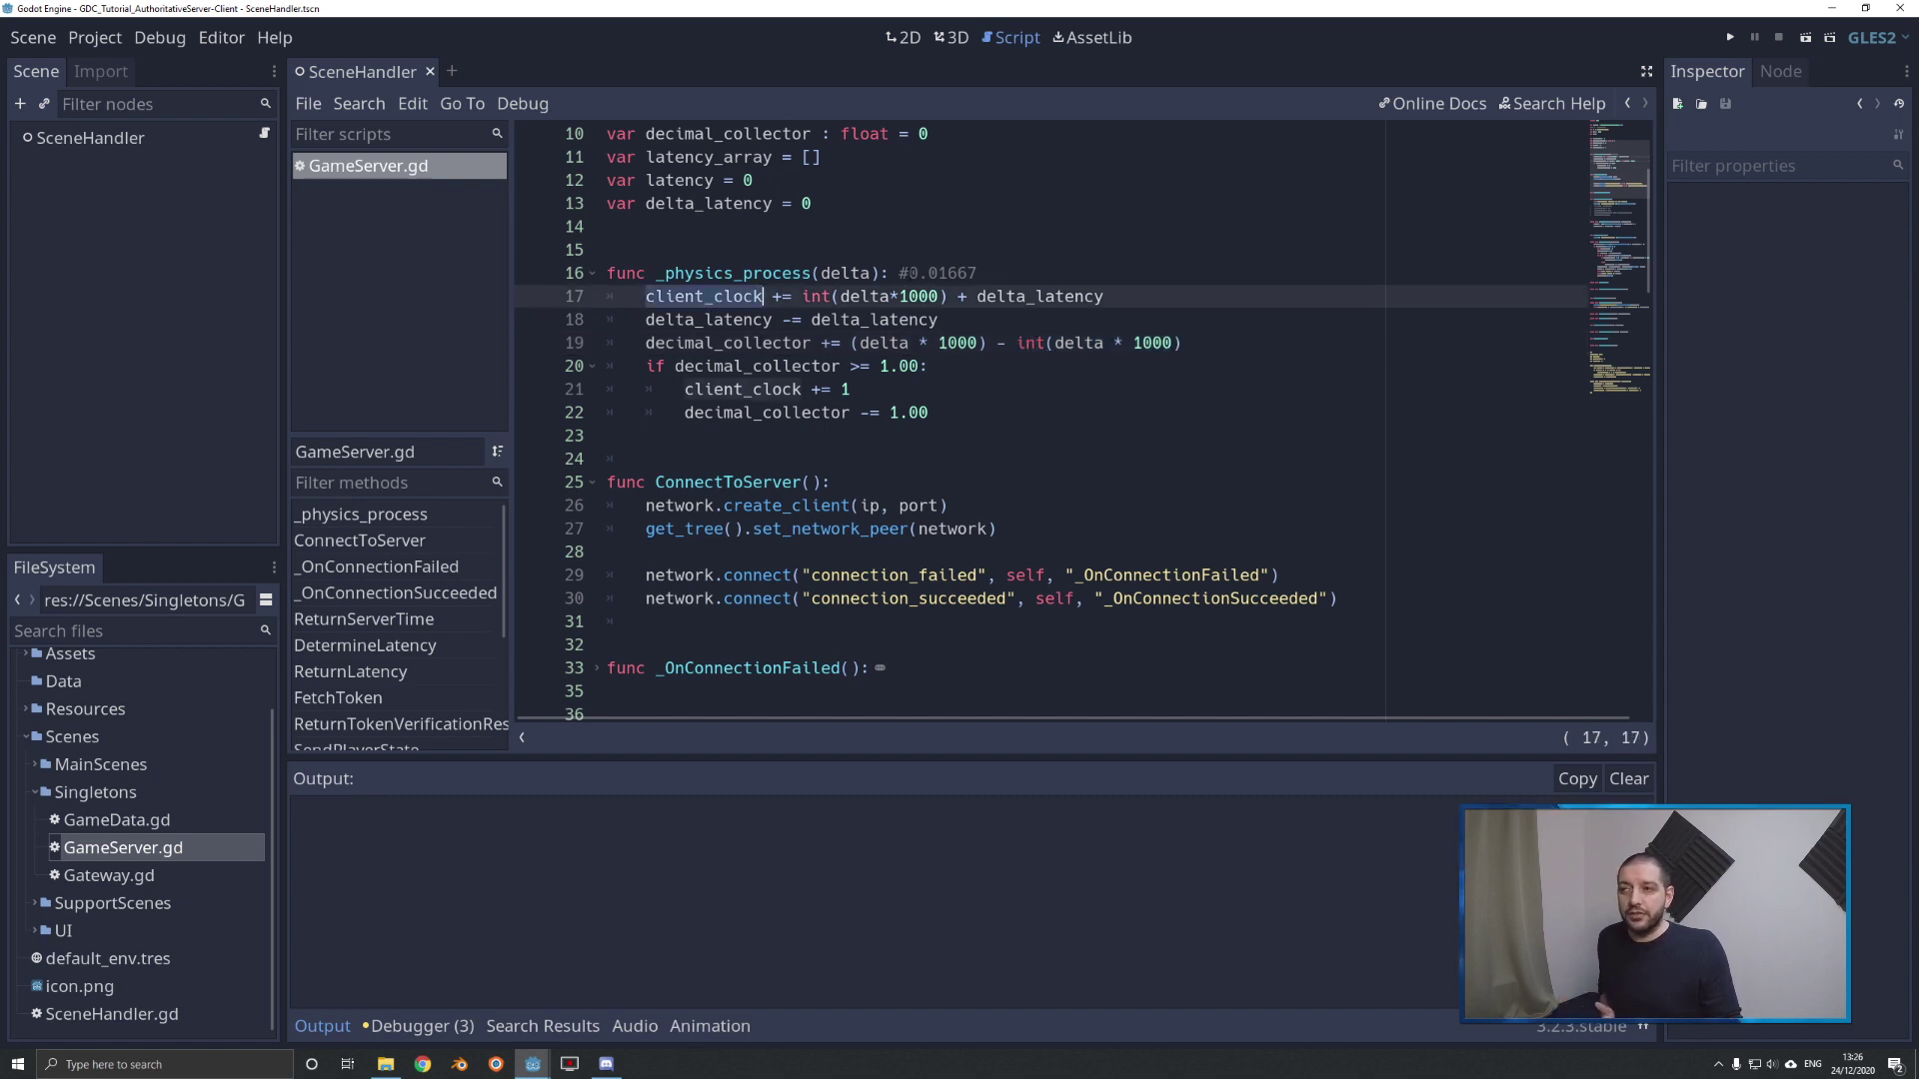
pyautogui.moveTo(646, 343); pyautogui.dragTo(1185, 341)
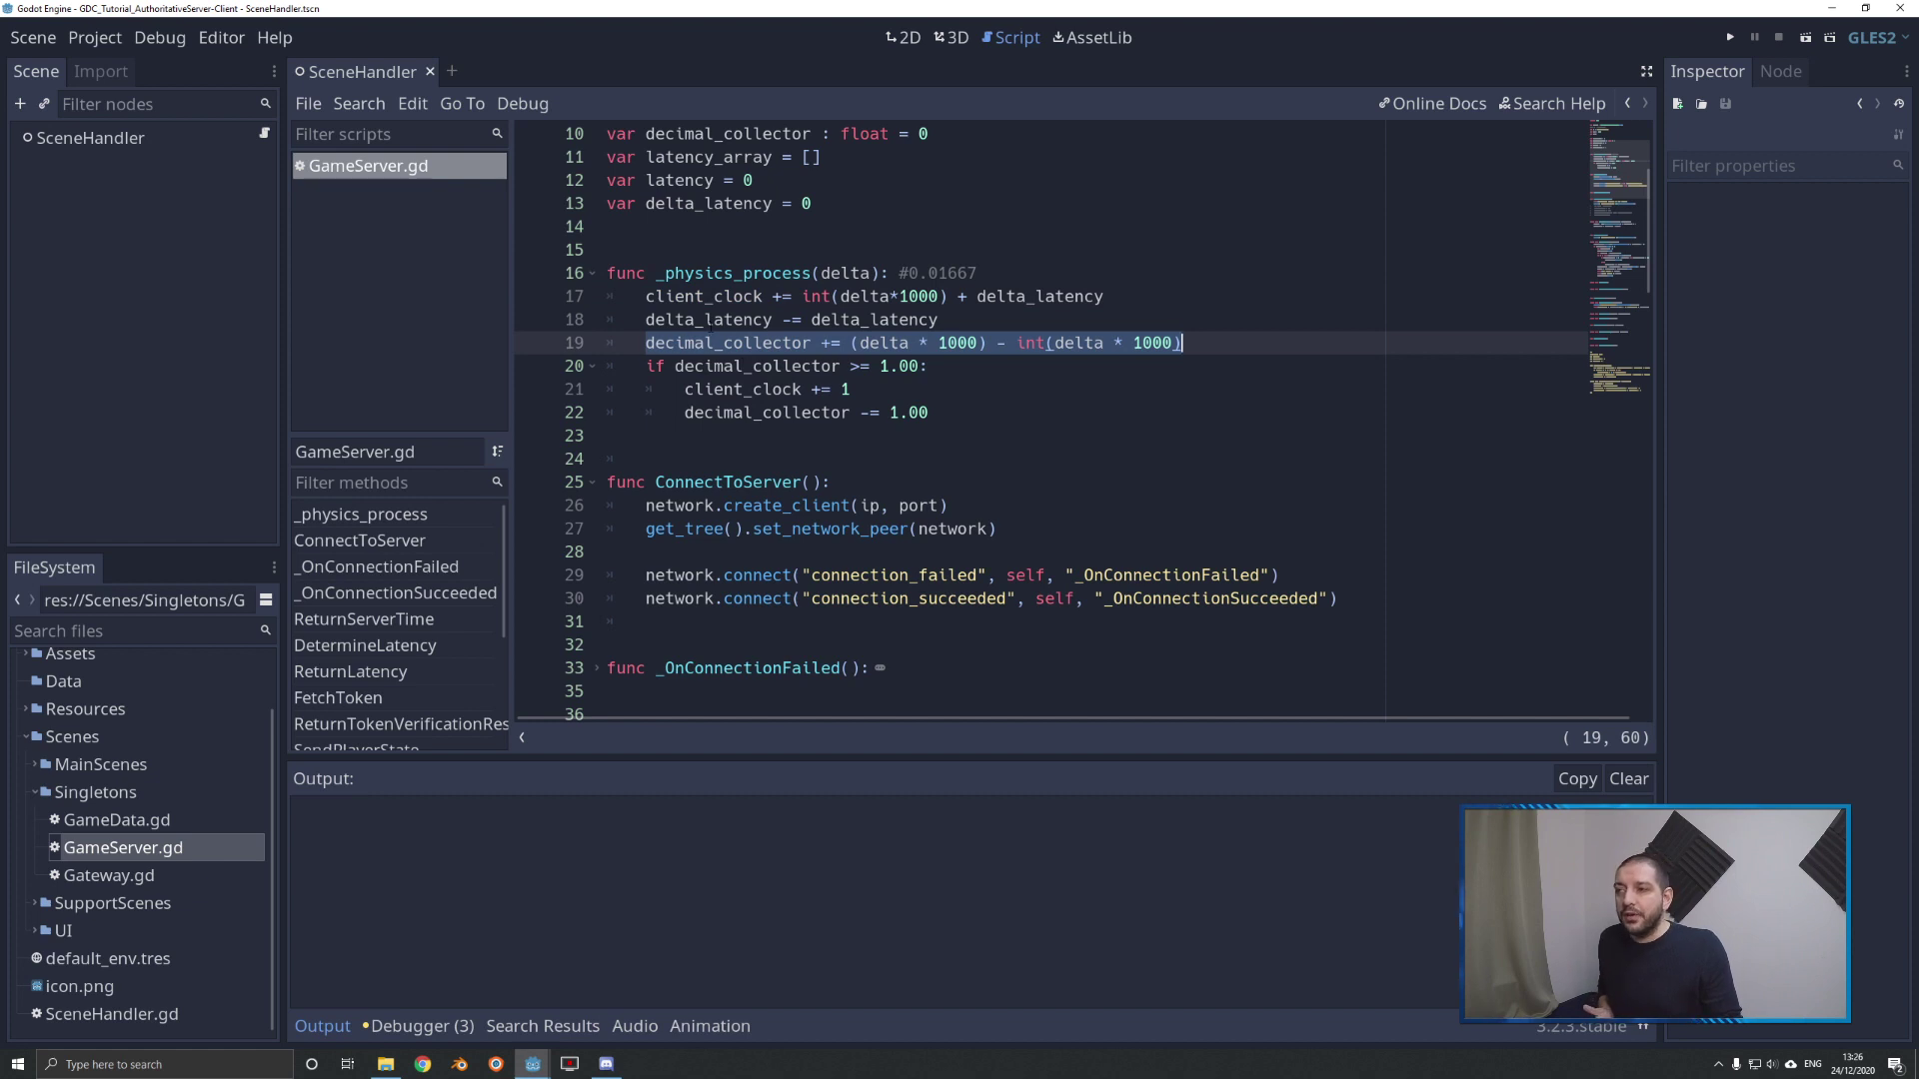
pyautogui.doubleClick(727, 343)
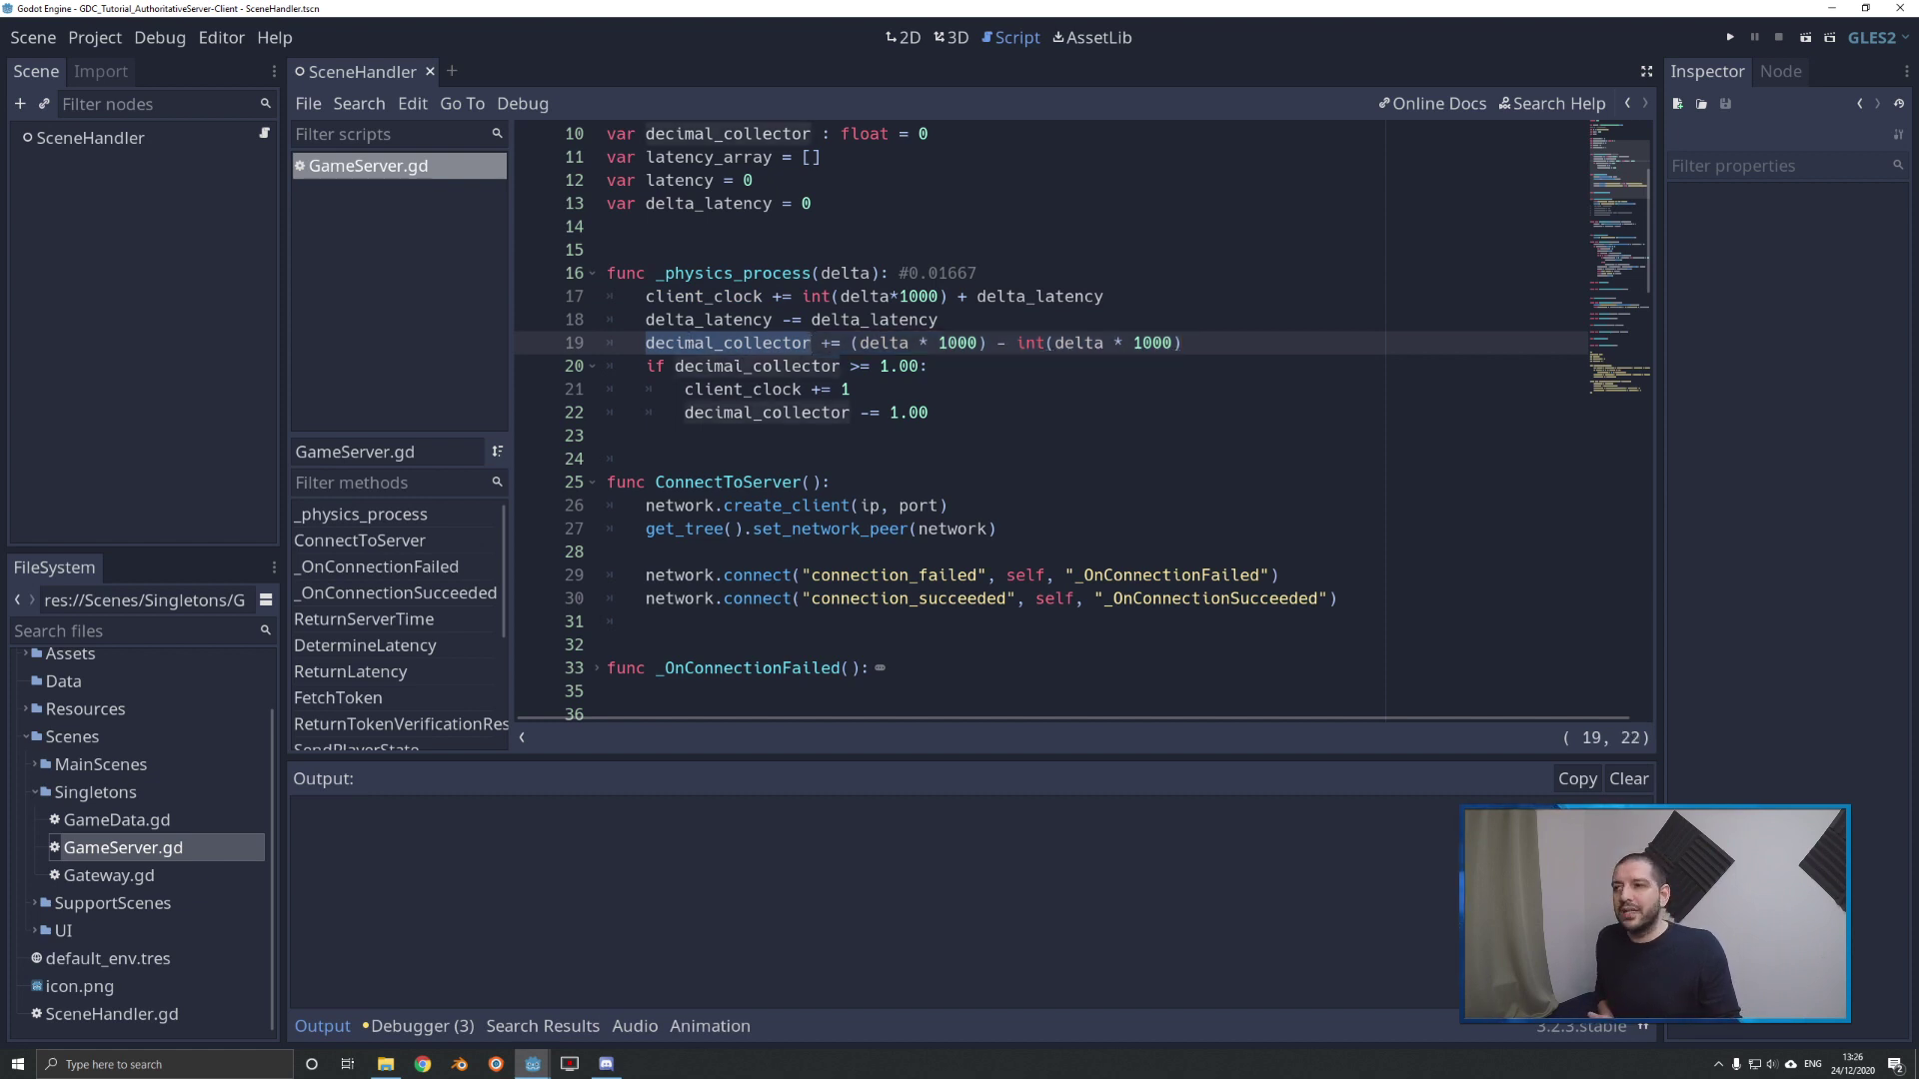
pyautogui.moveTo(674, 366); pyautogui.dragTo(931, 368)
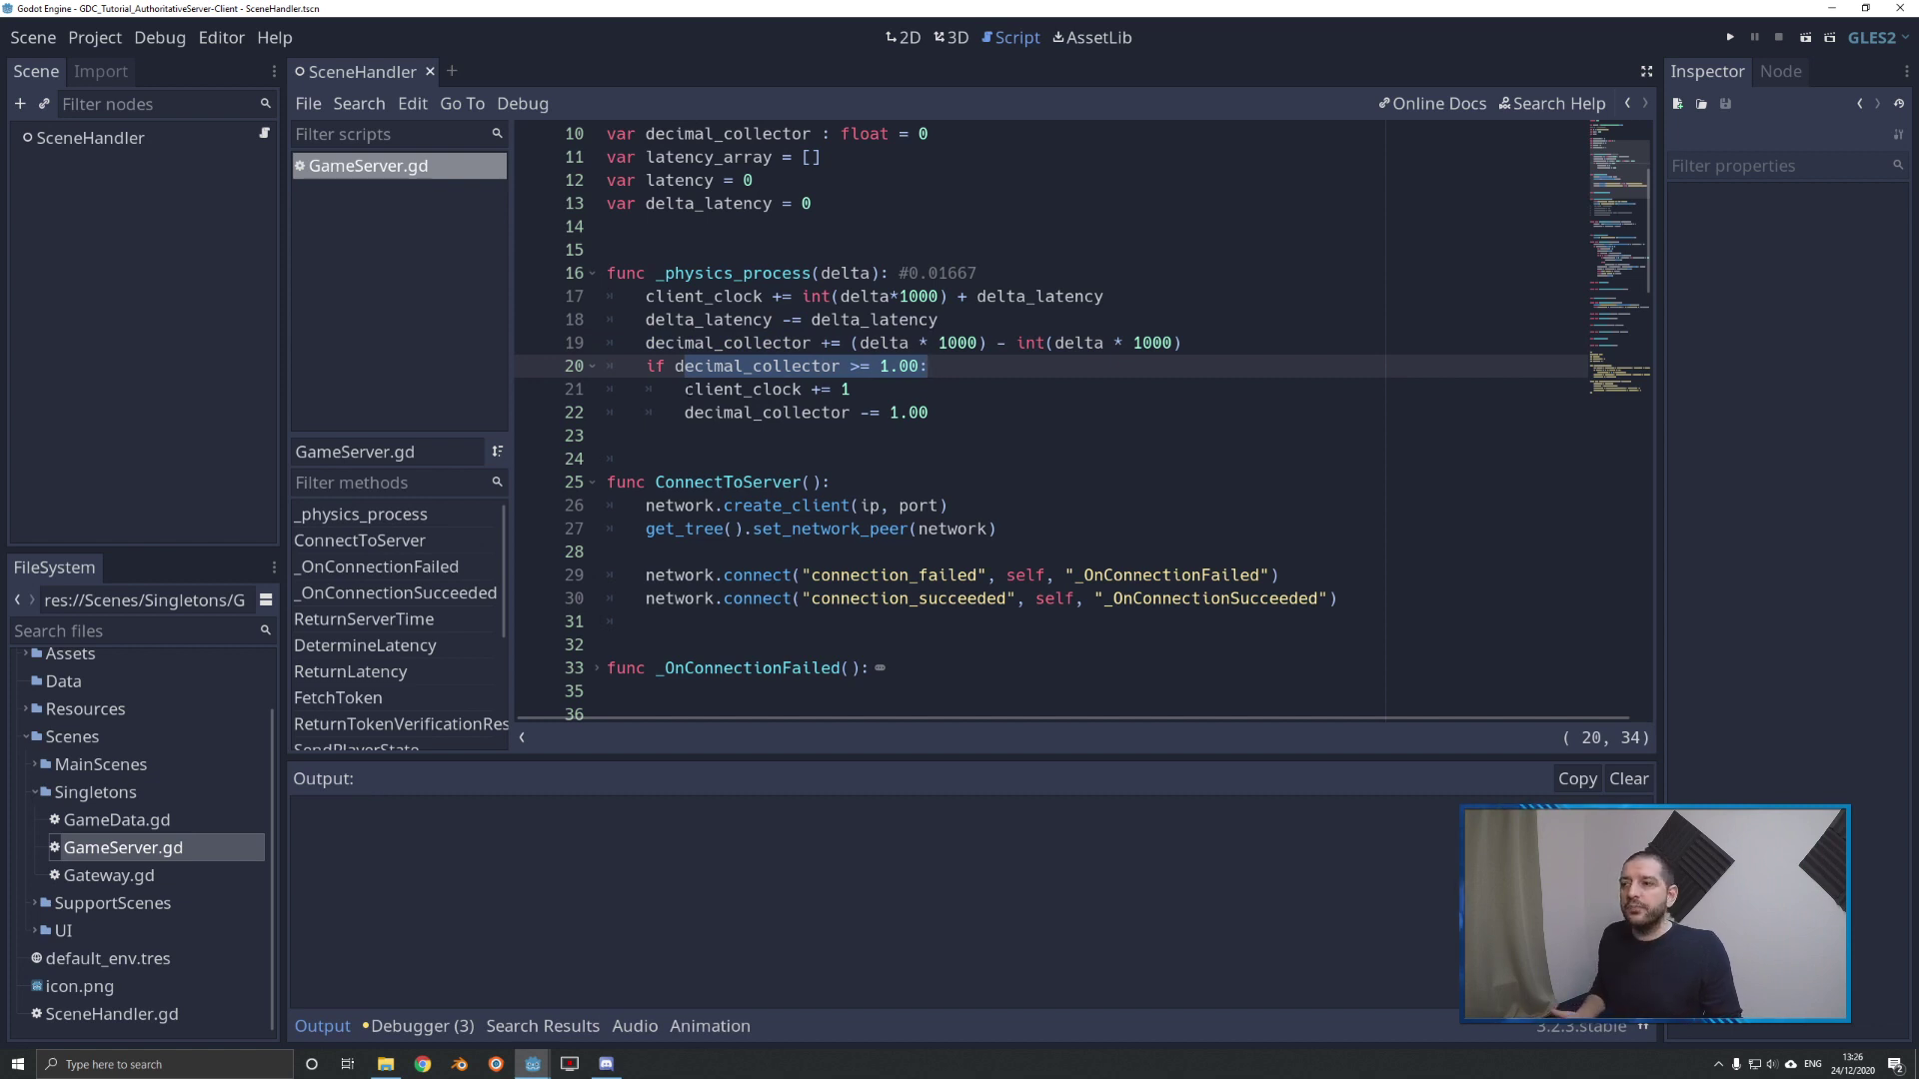
pyautogui.moveTo(684, 387); pyautogui.dragTo(851, 391)
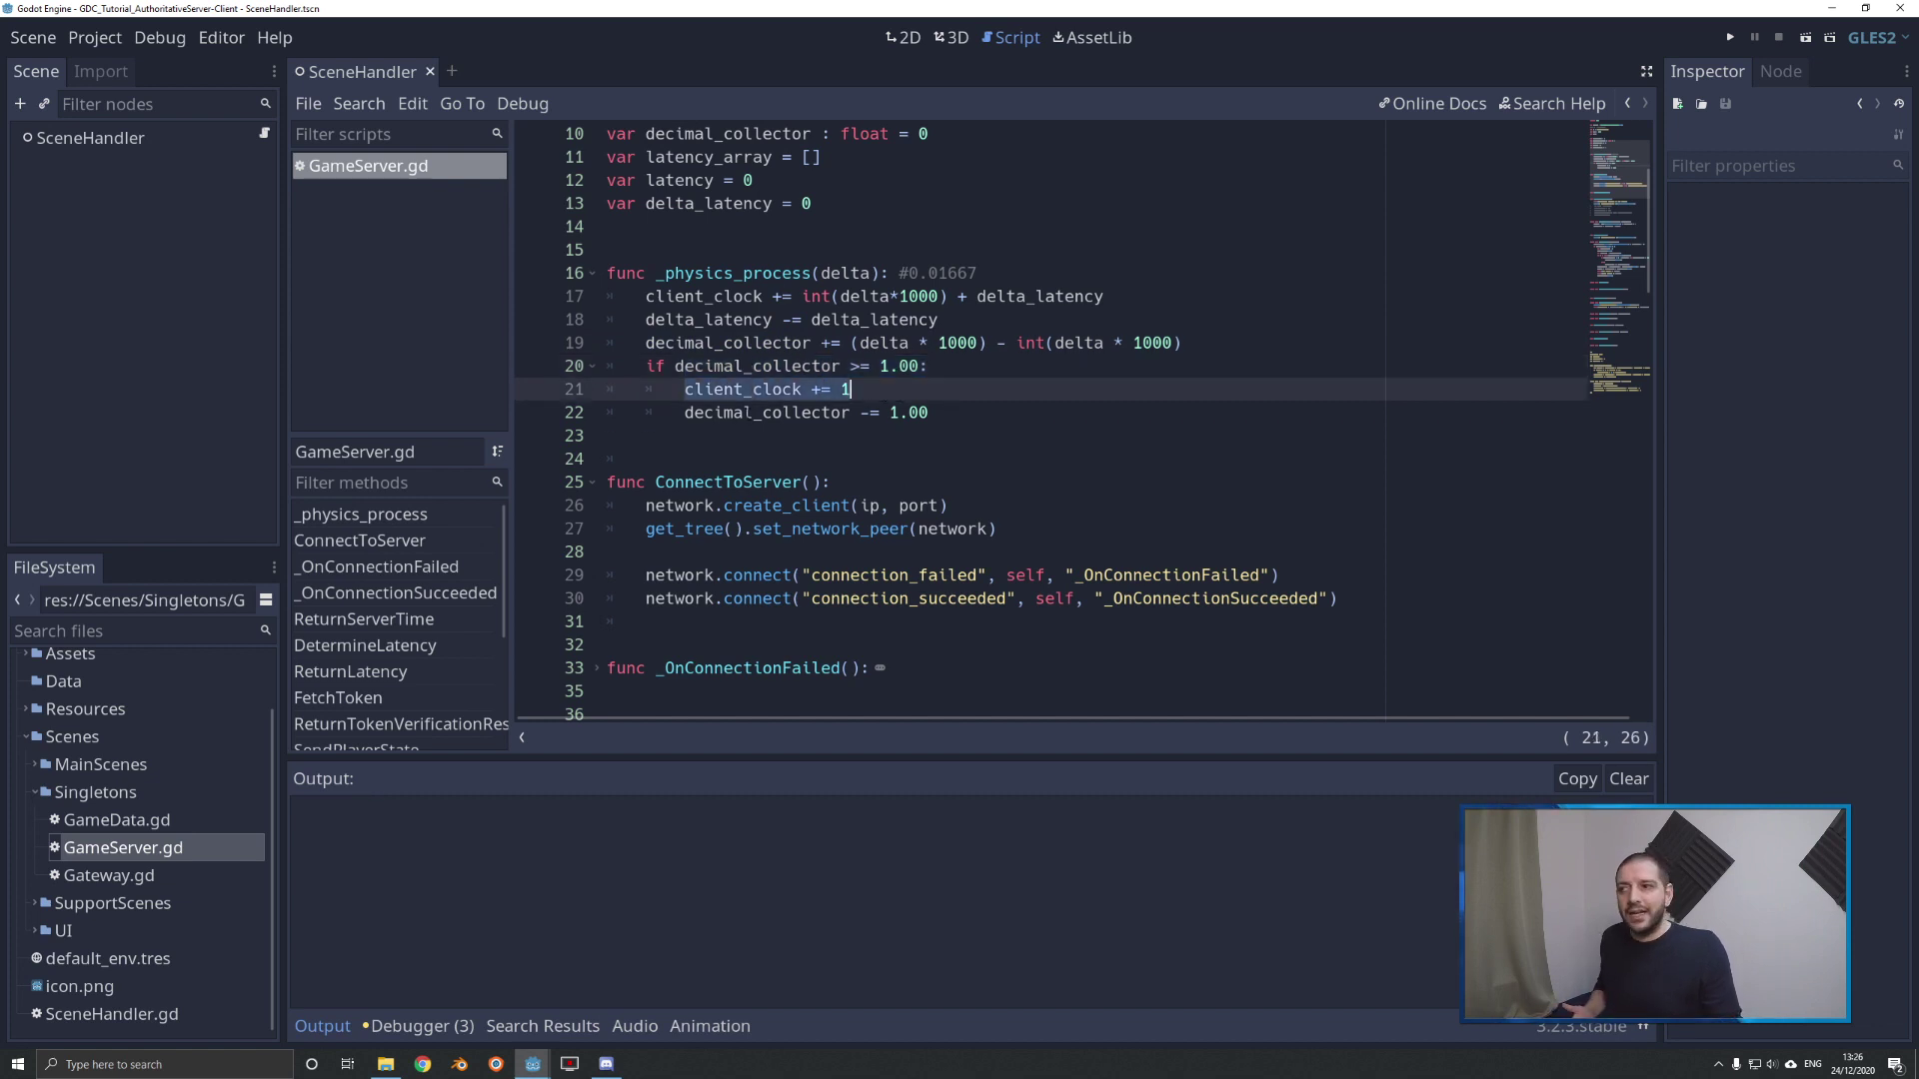
pyautogui.moveTo(683, 413); pyautogui.dragTo(931, 412)
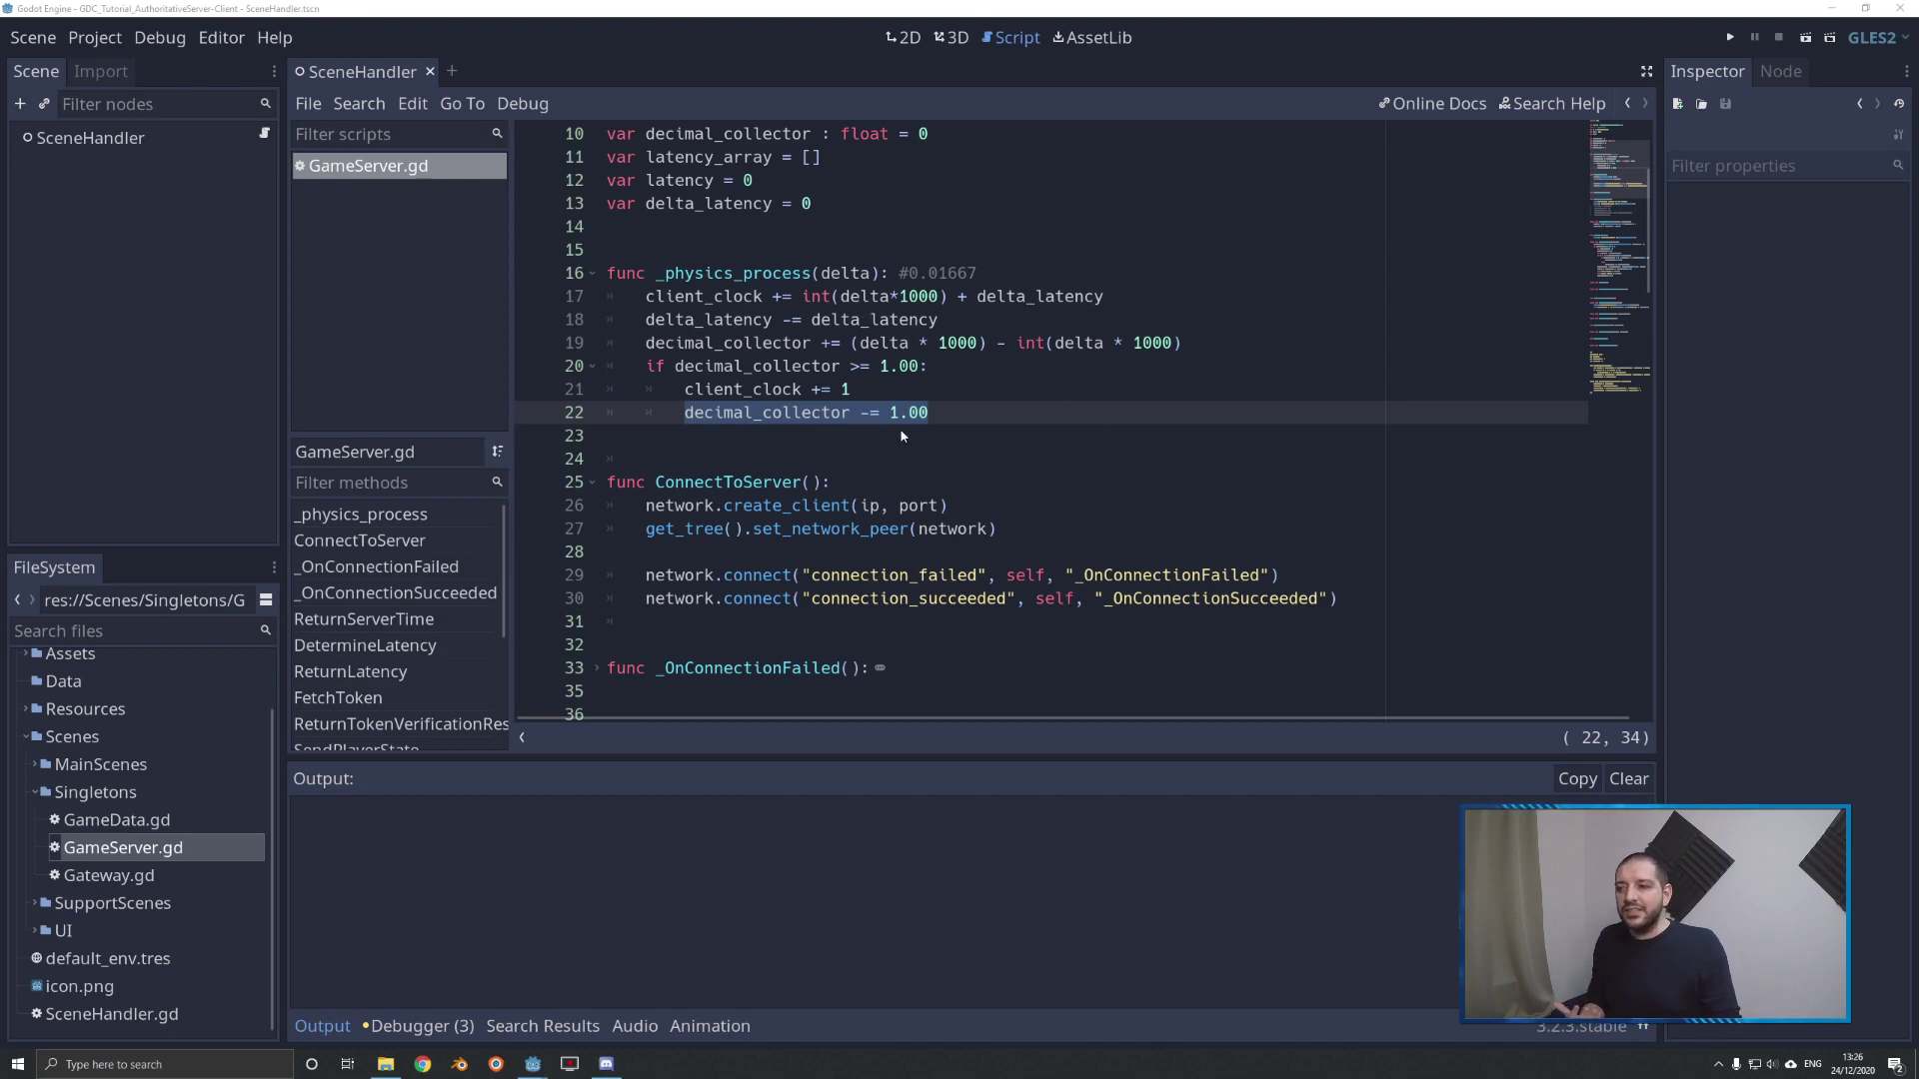
pyautogui.scroll(-5, 870, 345)
pyautogui.scroll(-3, 898, 434)
# - Review ReturnServerTime's latency calculation and delta_latency being added to client_clock
pyautogui.click(722, 413)
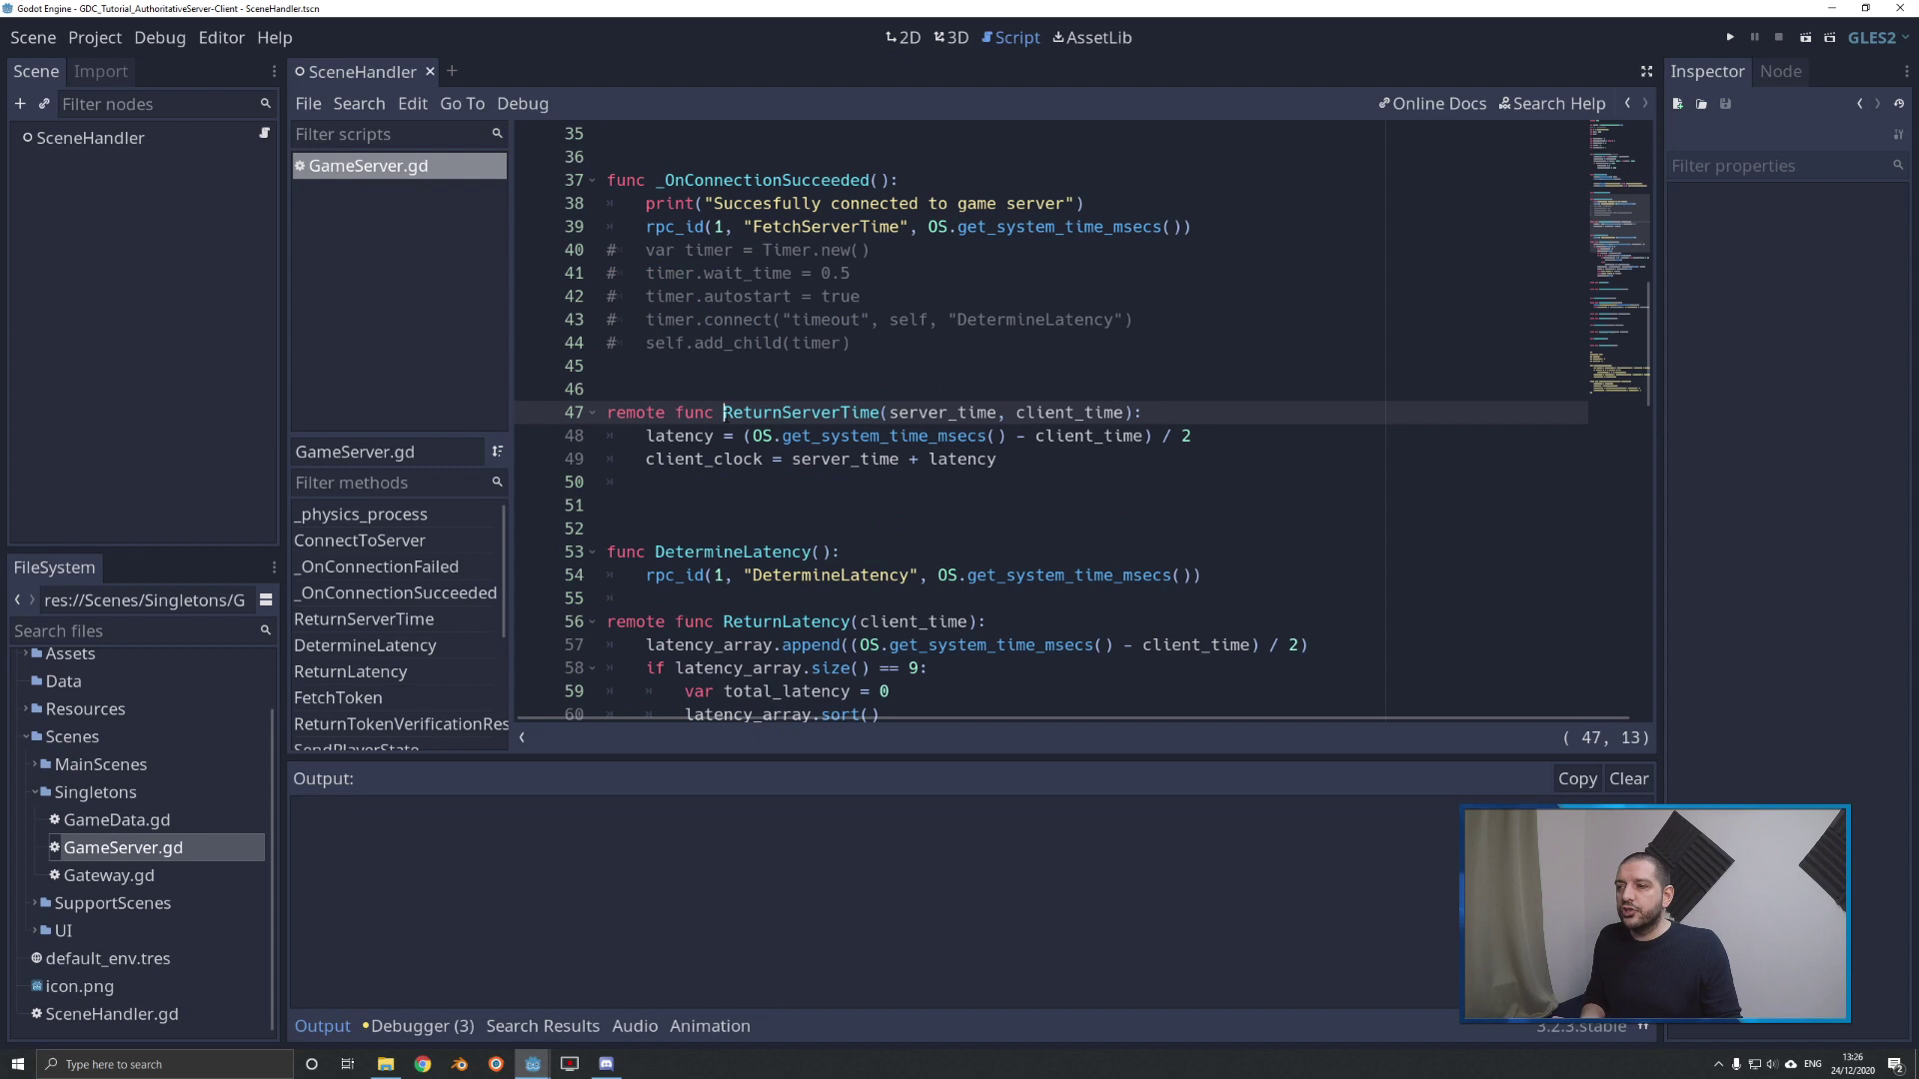
pyautogui.moveTo(646, 435); pyautogui.dragTo(1064, 463)
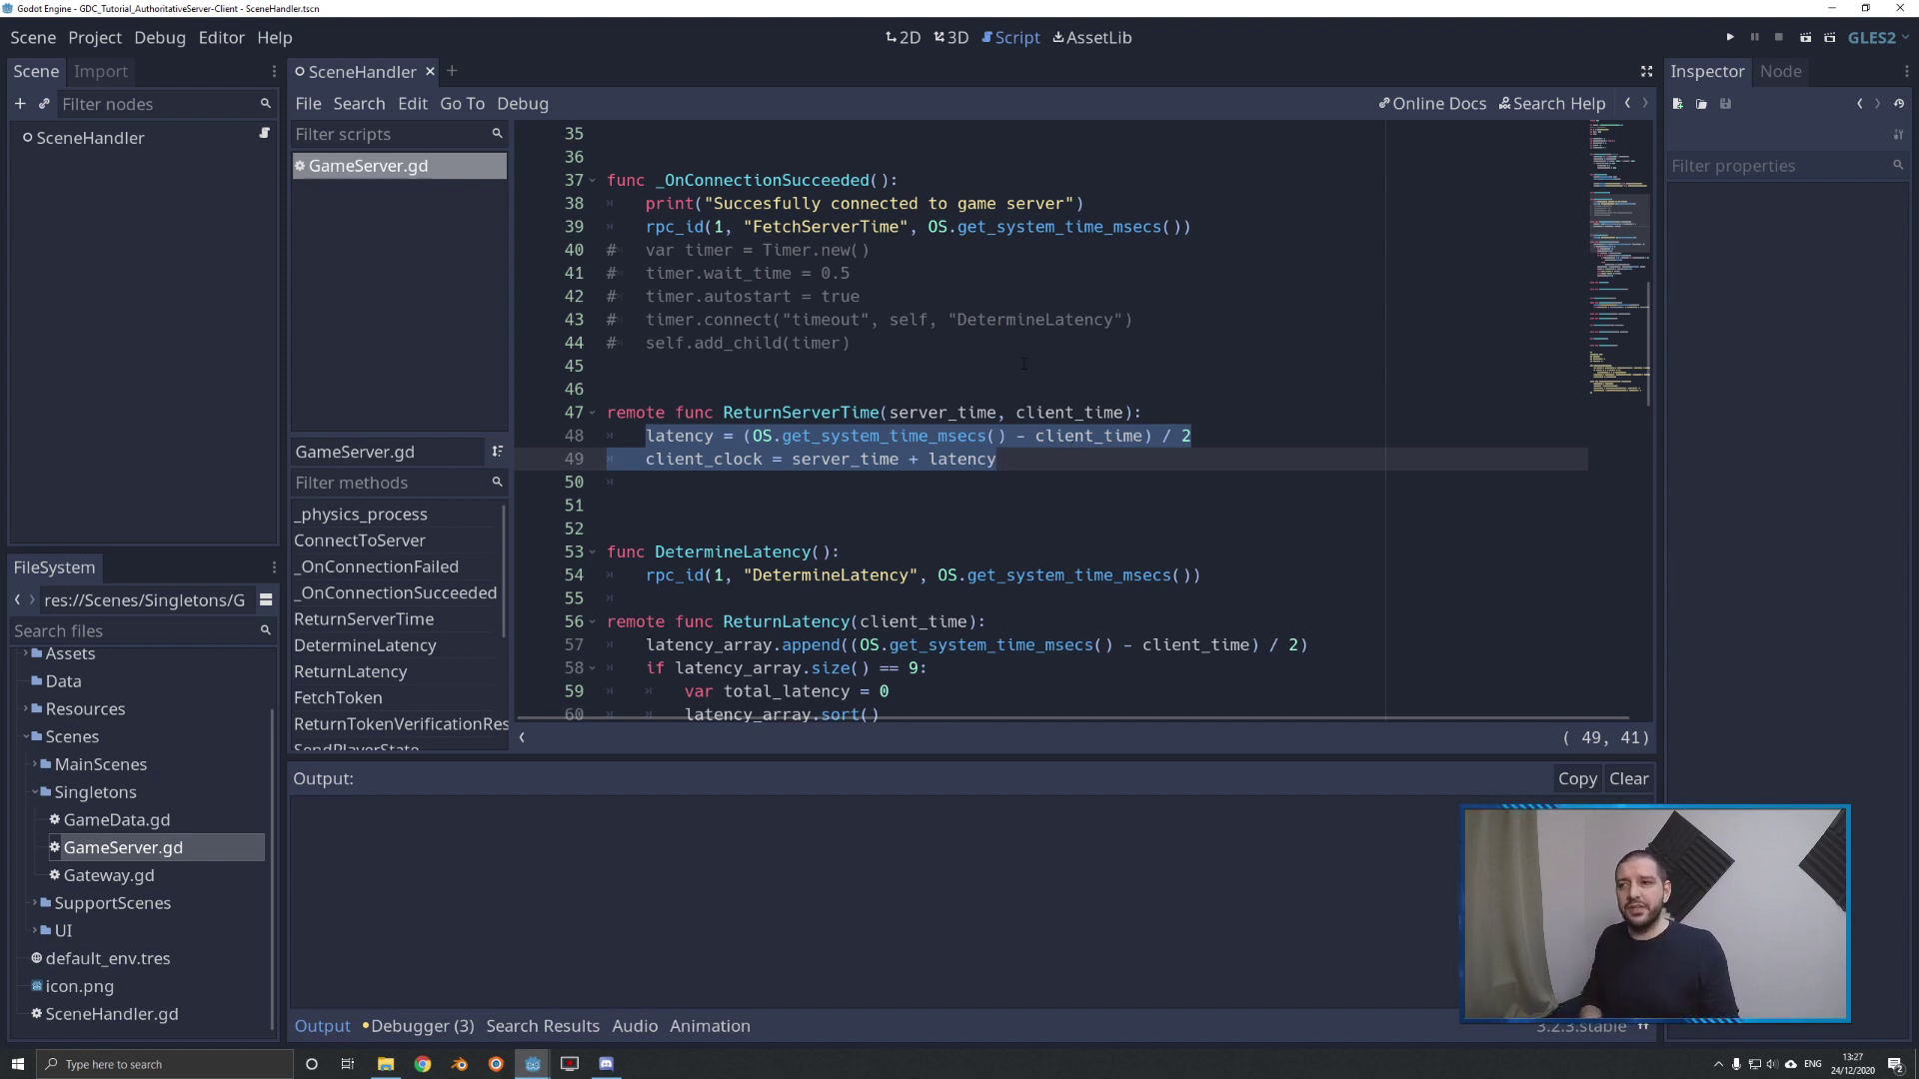
pyautogui.scroll(4, 942, 320)
pyautogui.scroll(5, 948, 391)
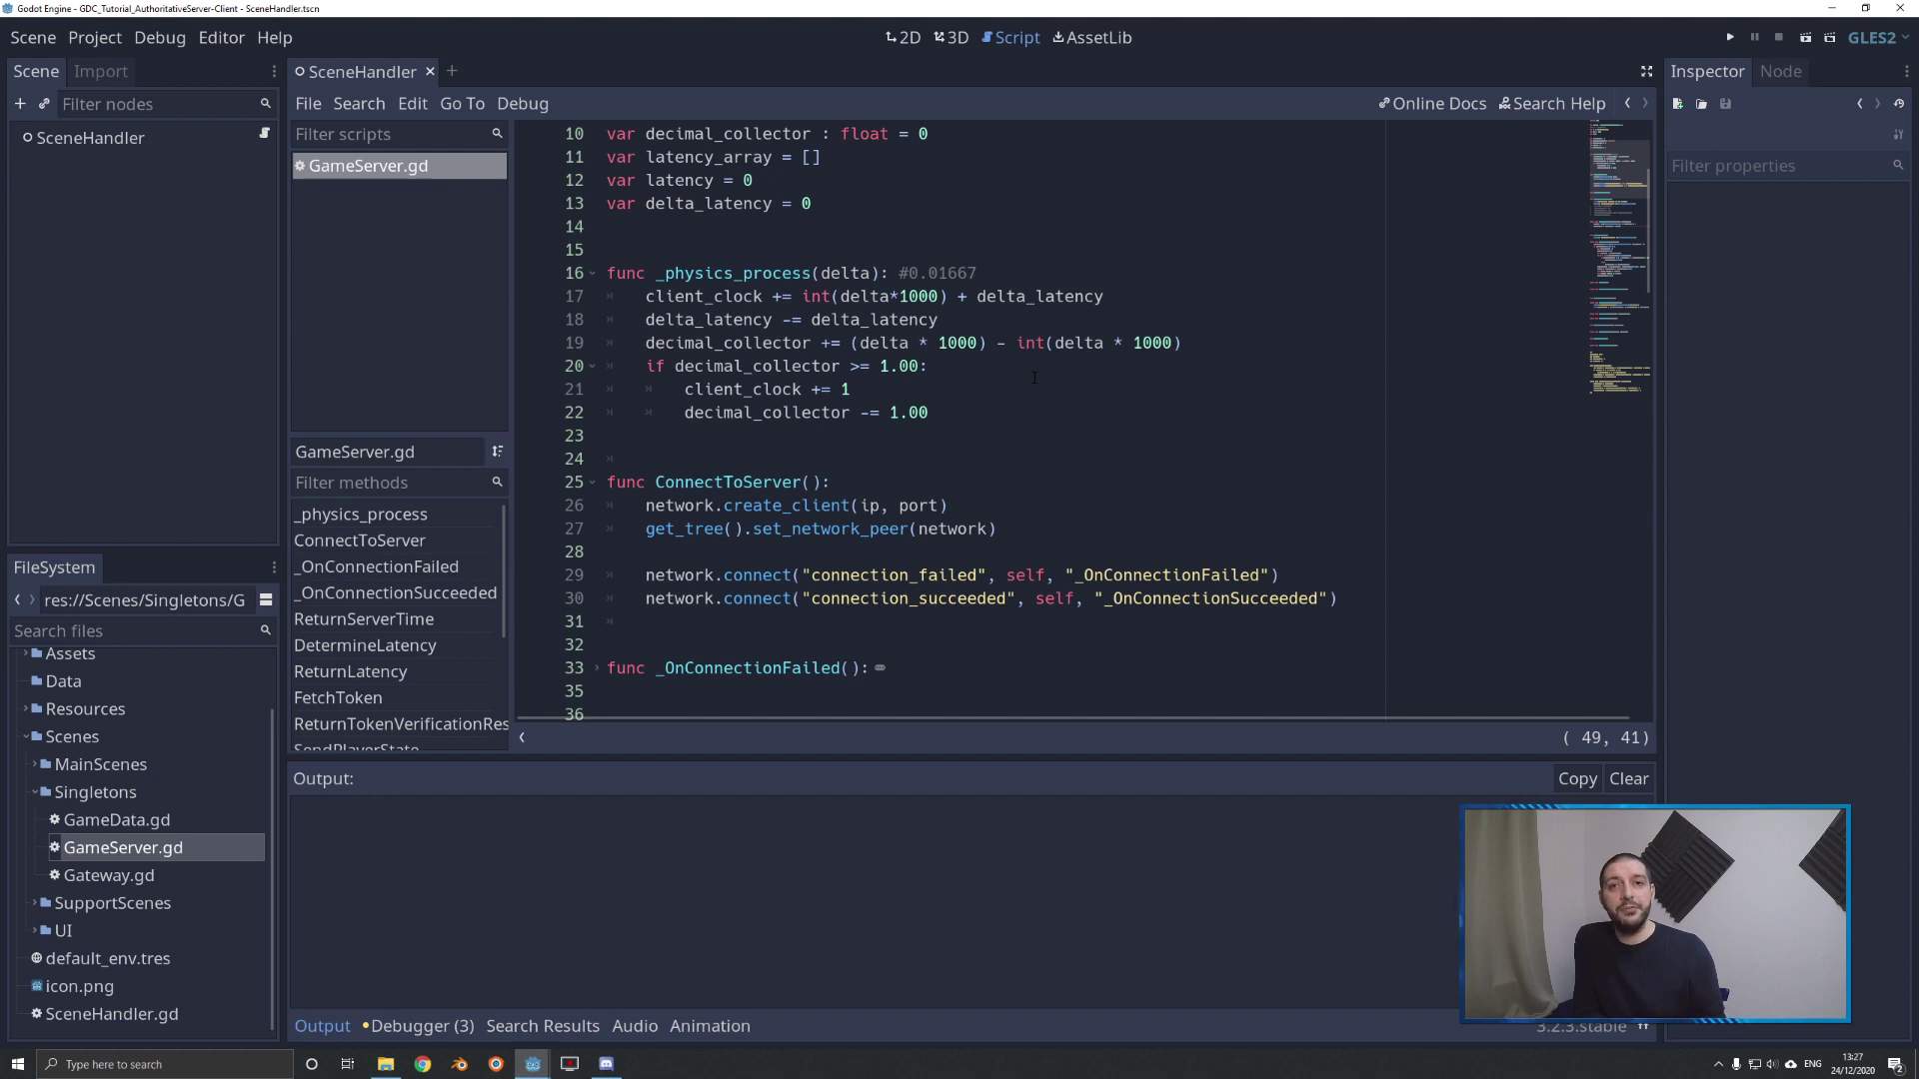
pyautogui.moveTo(646, 296); pyautogui.dragTo(763, 296)
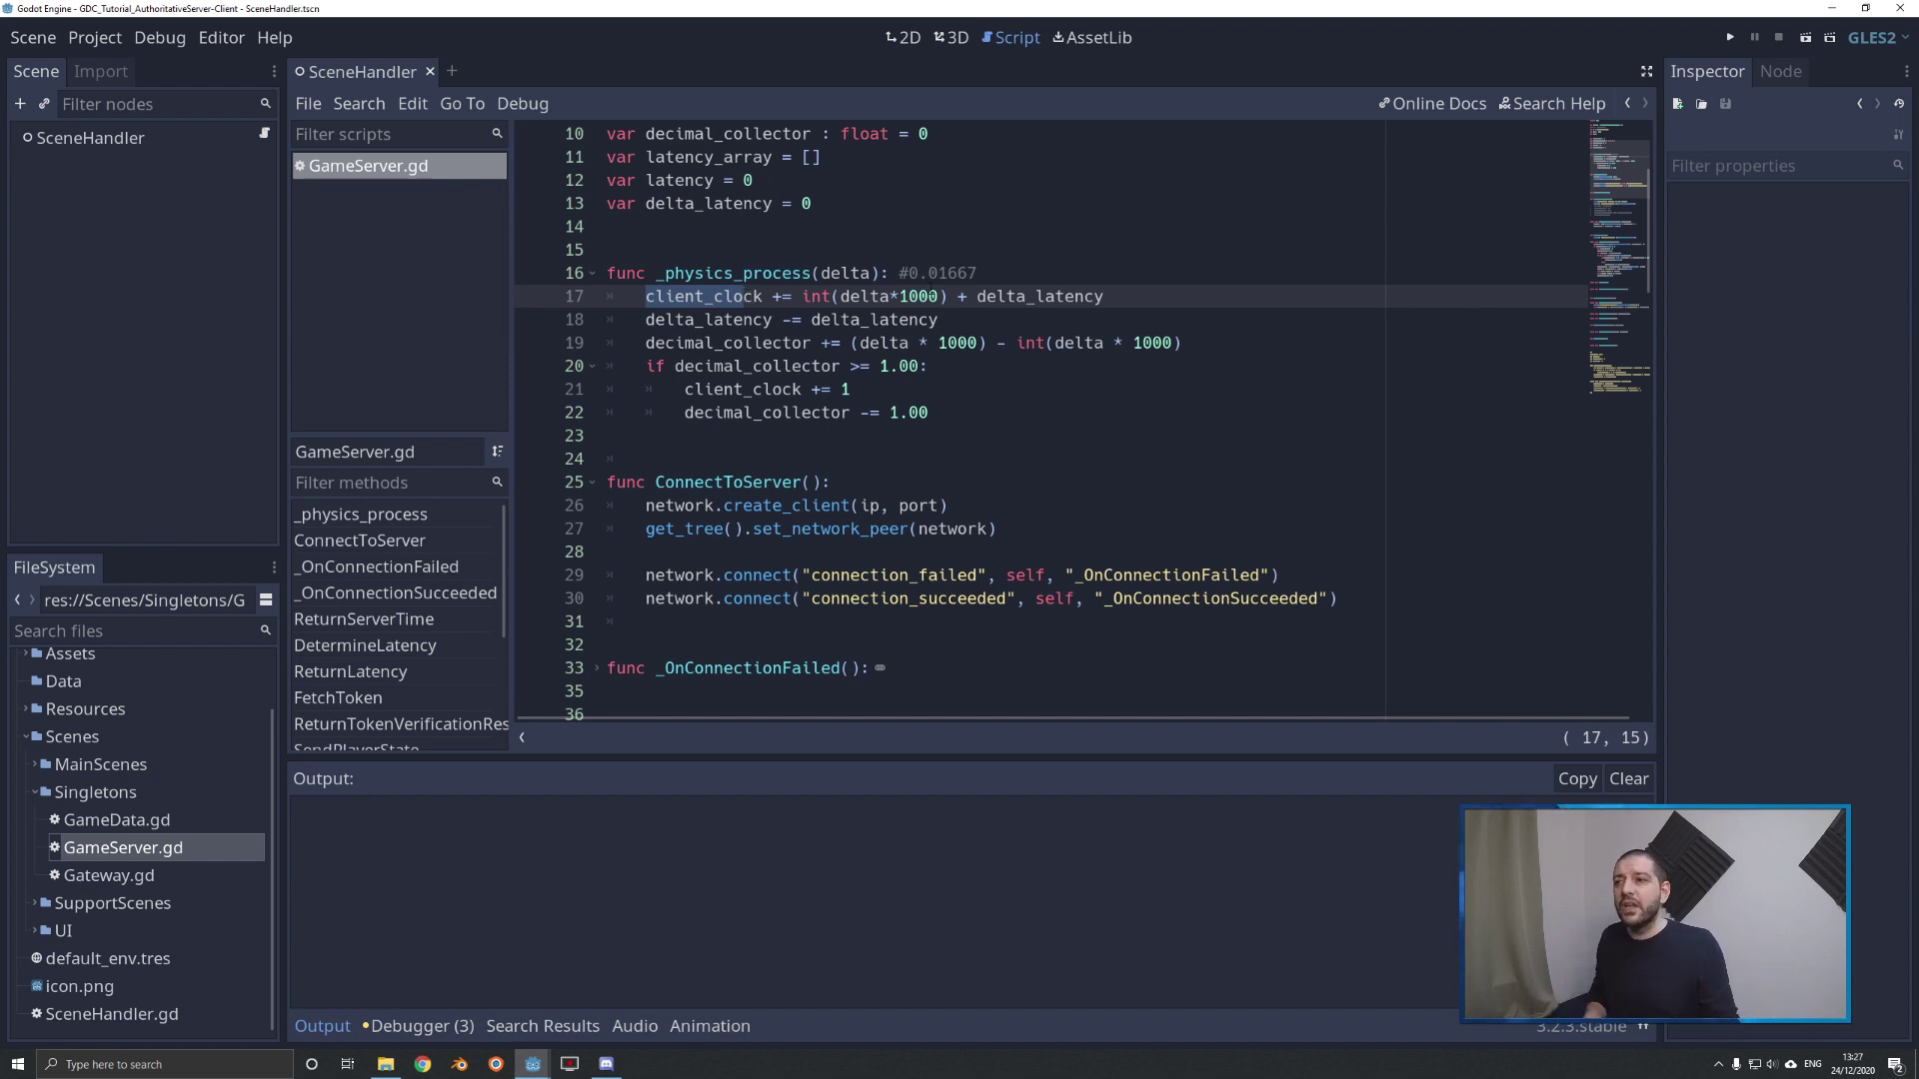
pyautogui.click(1110, 295)
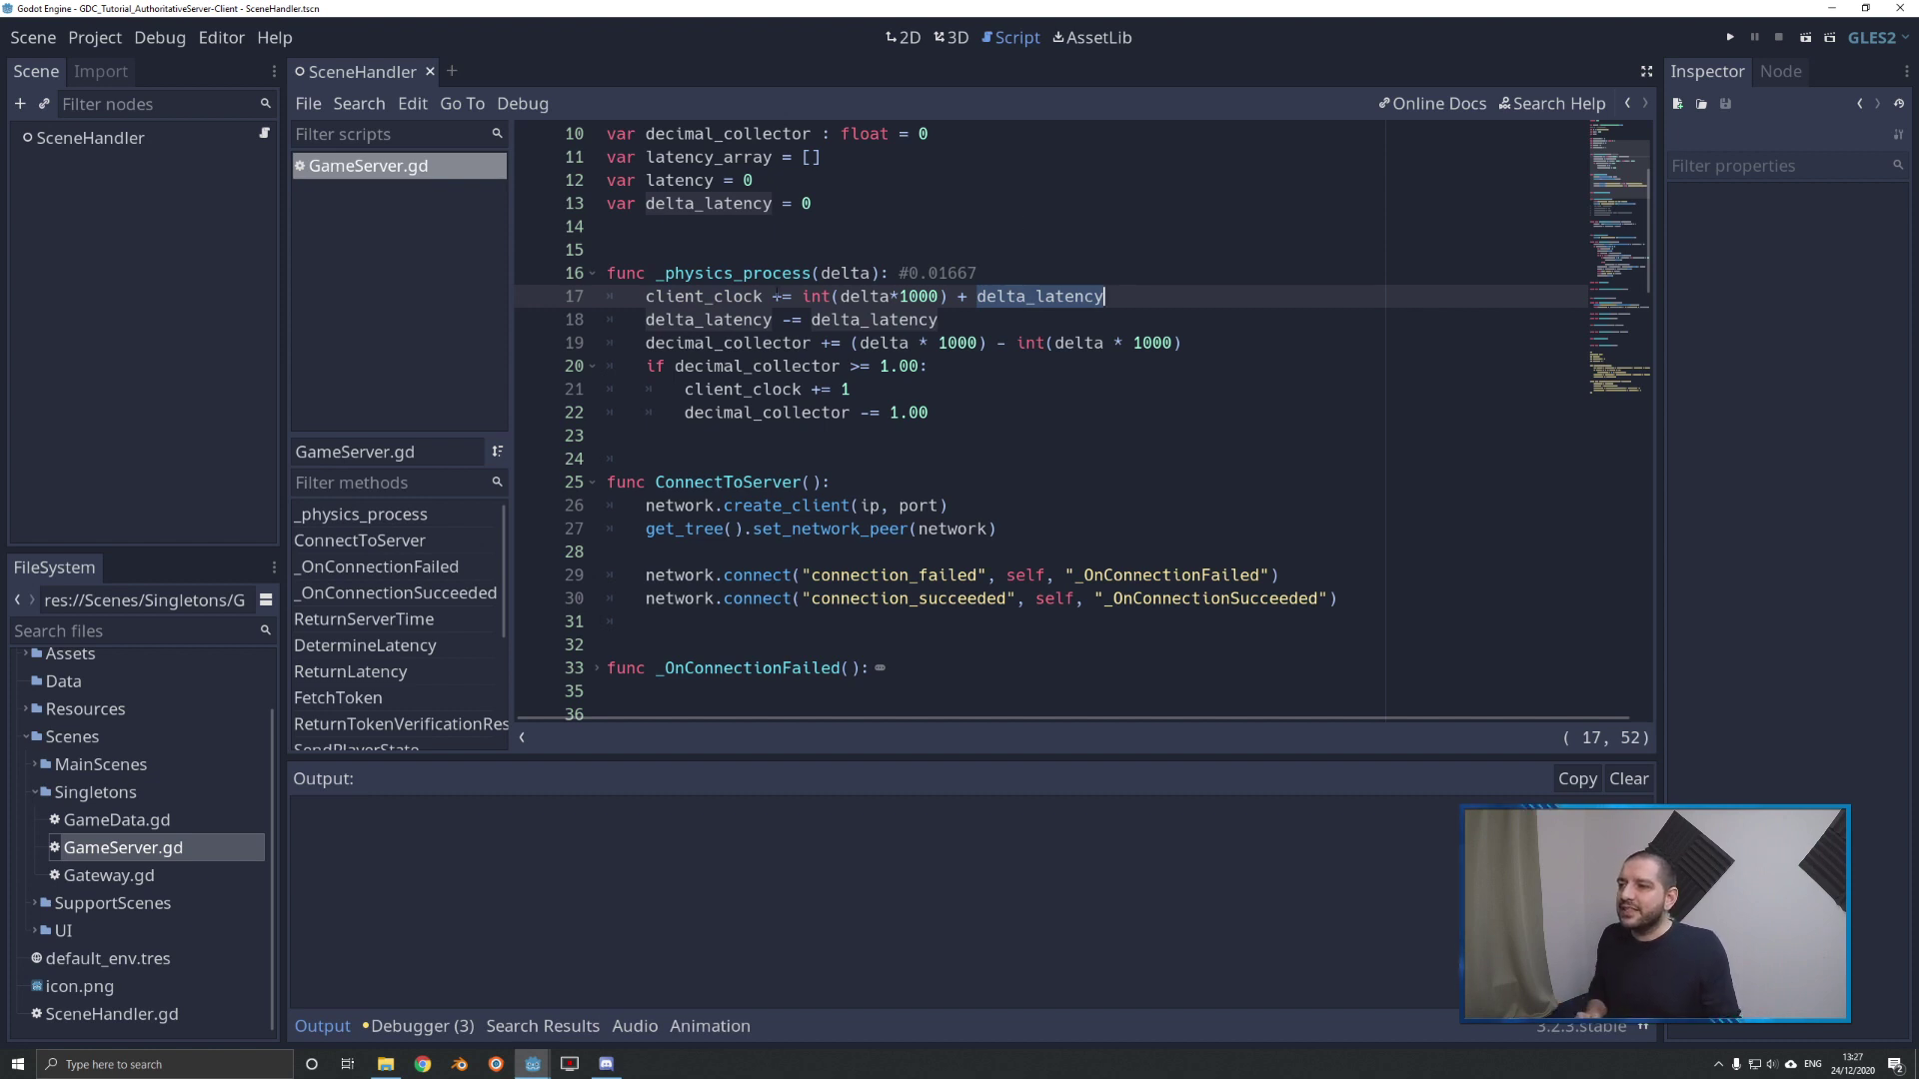
pyautogui.scroll(-3, 777, 298)
pyautogui.scroll(-1, 776, 298)
pyautogui.scroll(-2, 776, 298)
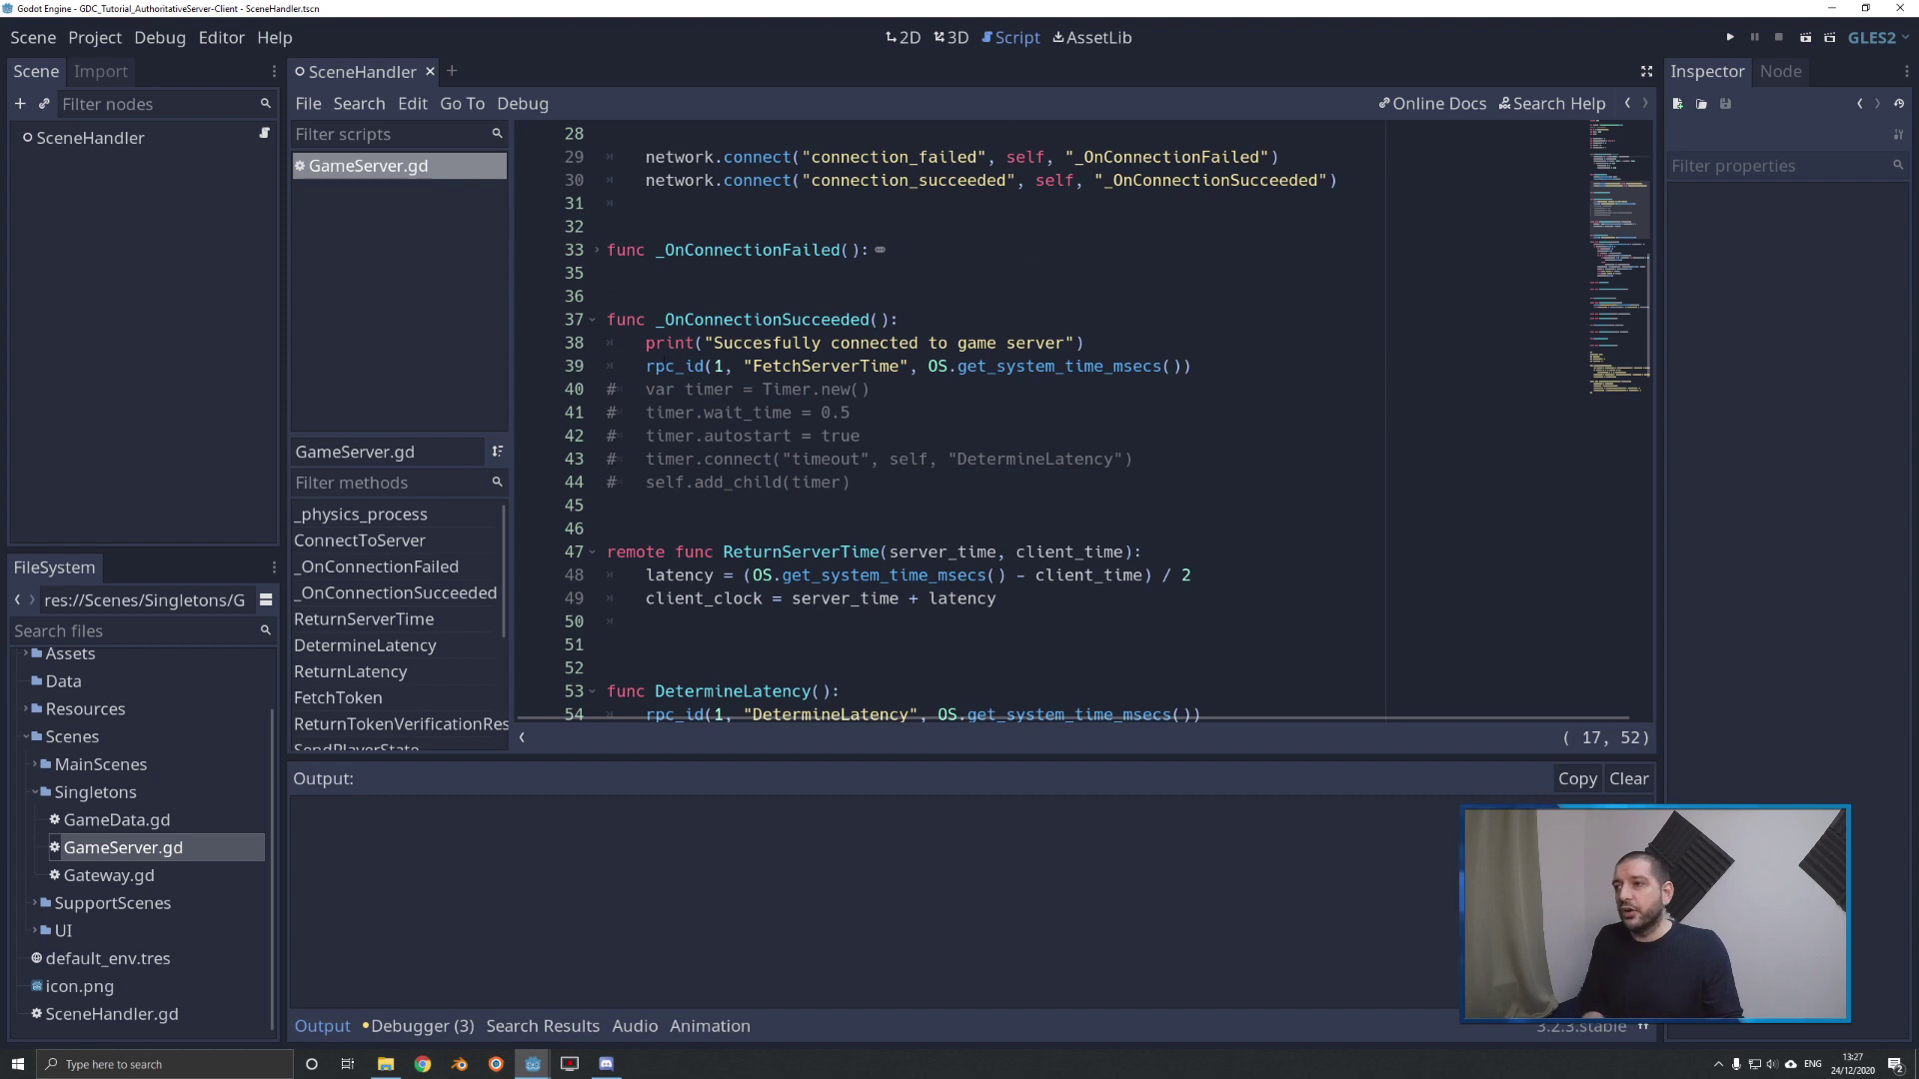
# - Uncomment the timer setup lines 40–44 in _OnConnectionSucceeded
pyautogui.moveTo(656, 320); pyautogui.dragTo(983, 335)
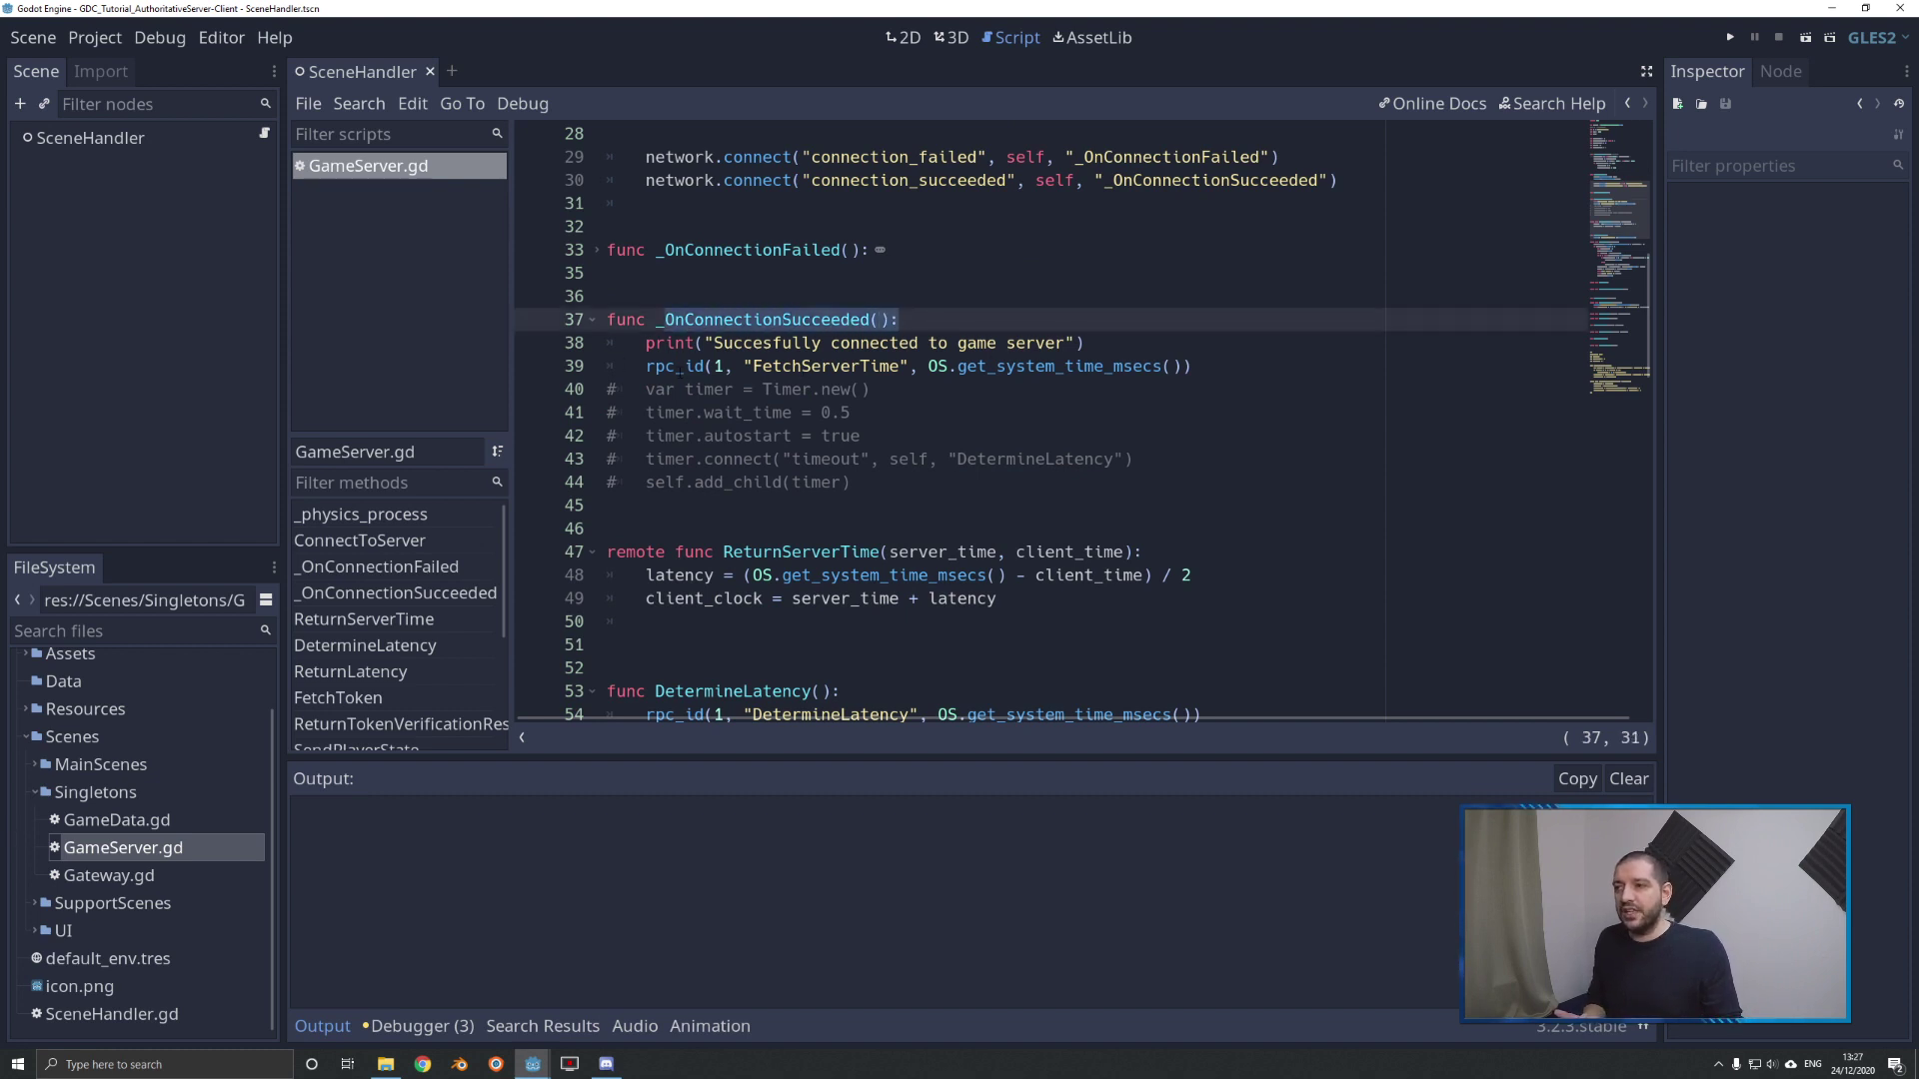
pyautogui.moveTo(647, 365); pyautogui.dragTo(1194, 367)
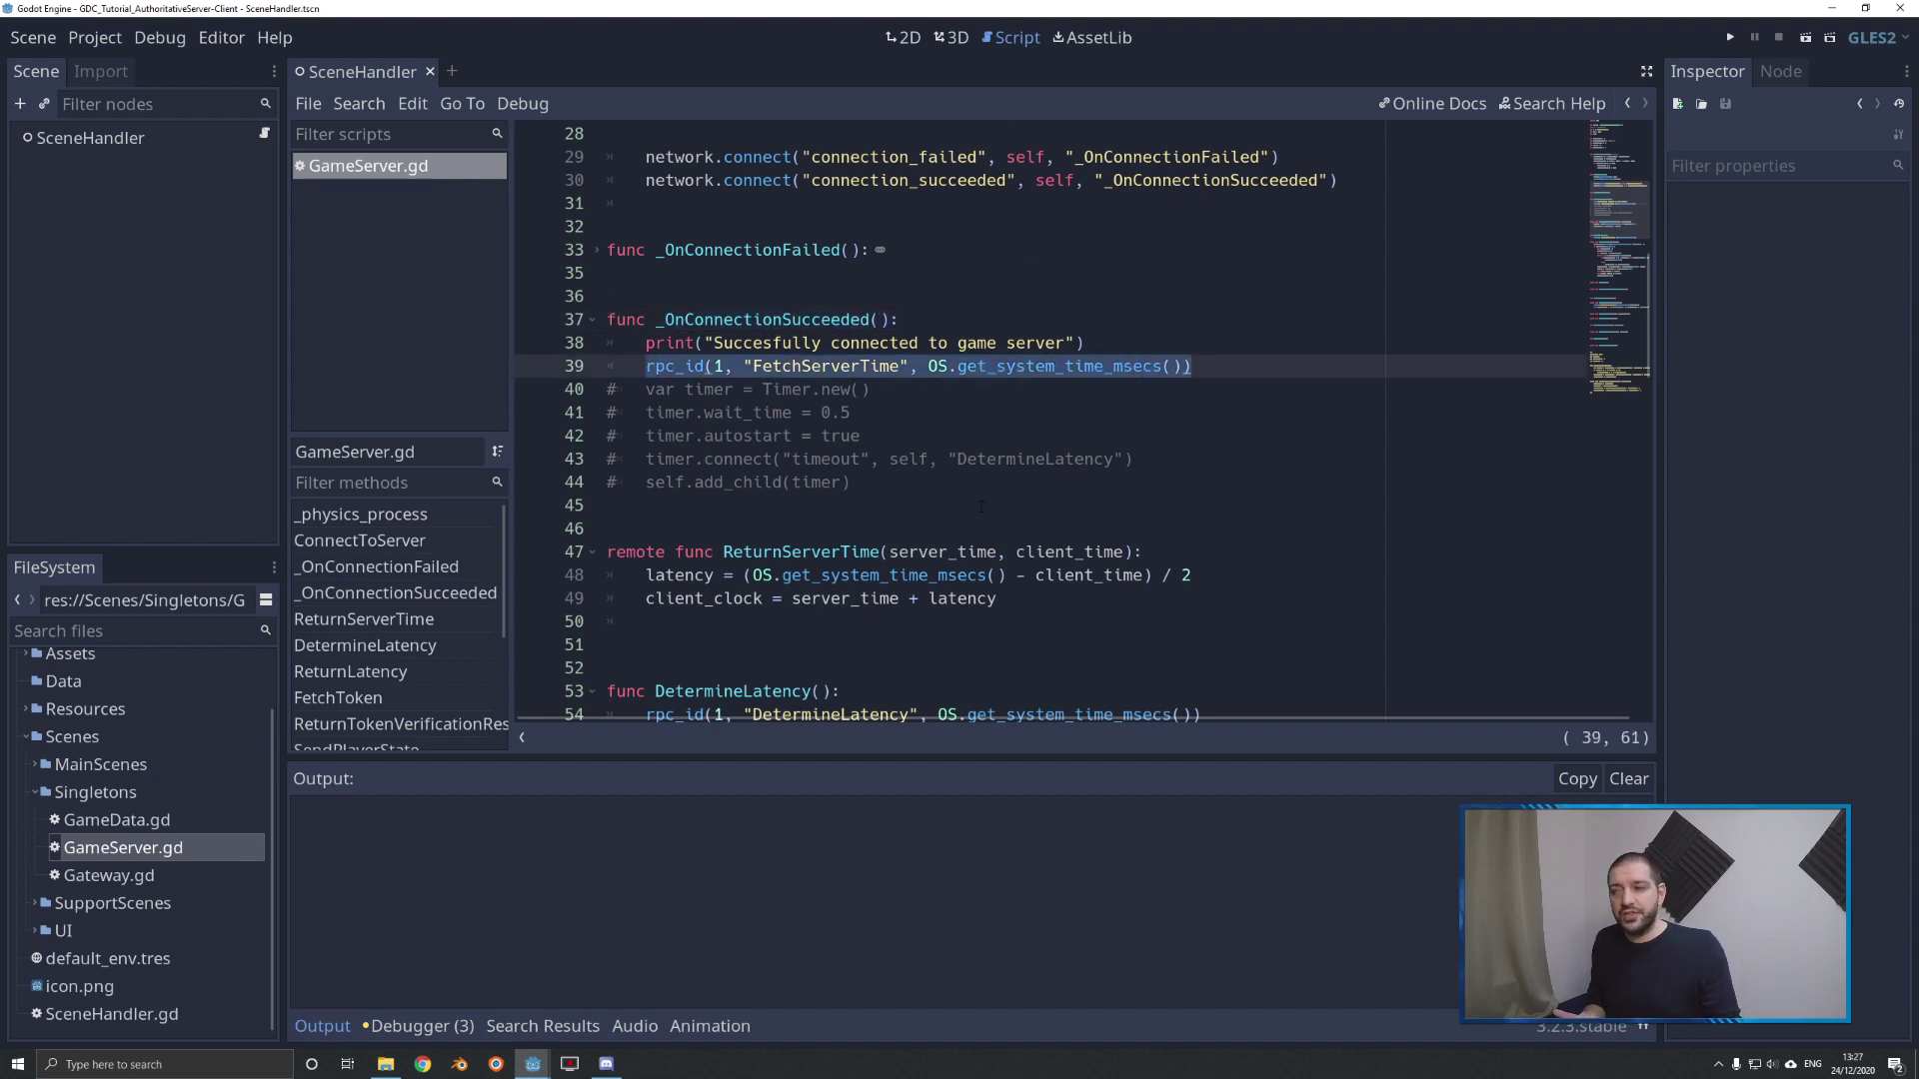
pyautogui.moveTo(850, 482)
pyautogui.mouseDown()
pyautogui.moveTo(800, 481)
pyautogui.moveTo(607, 389)
pyautogui.mouseUp()
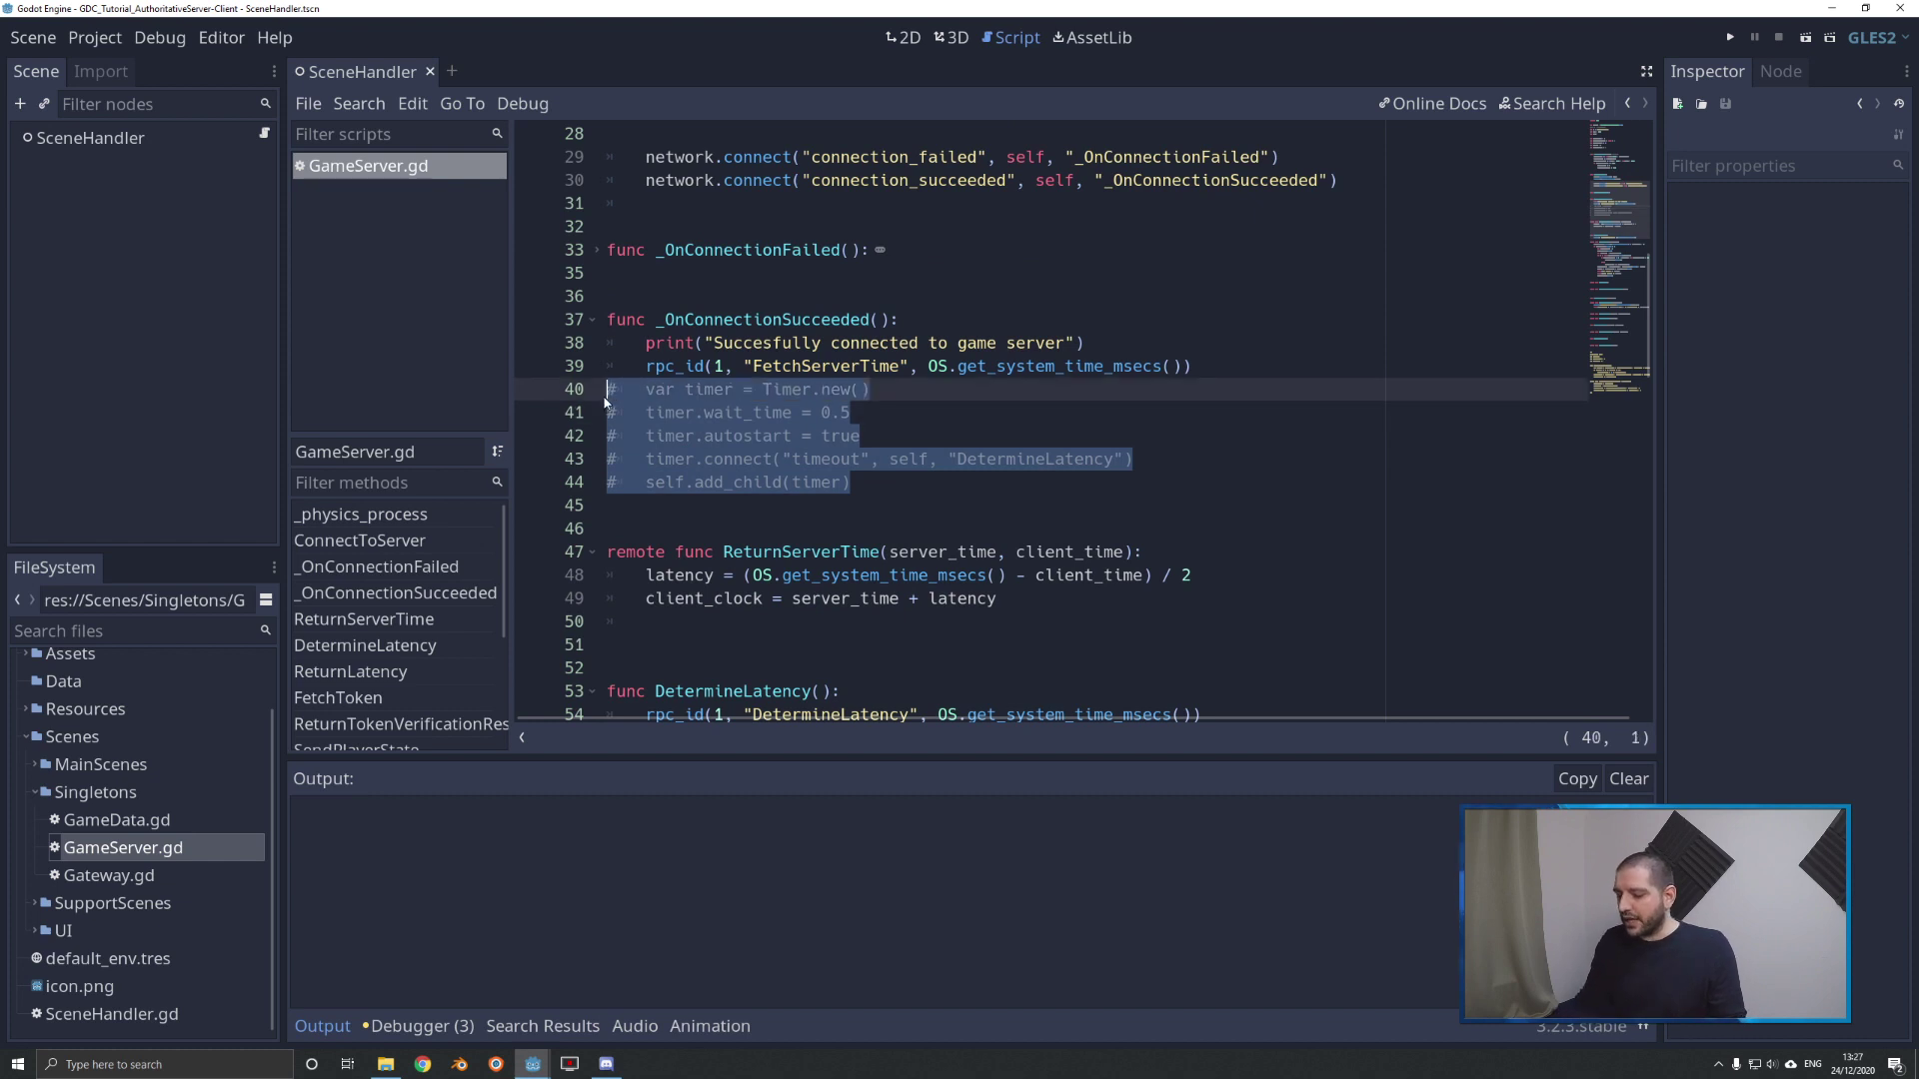
pyautogui.hotkey('ctrl', 'k')
# - Explain the timer: 0.5-second wait time, autostart, DetermineLatency timeout callback, added as child
pyautogui.click(858, 424)
pyautogui.click(900, 392)
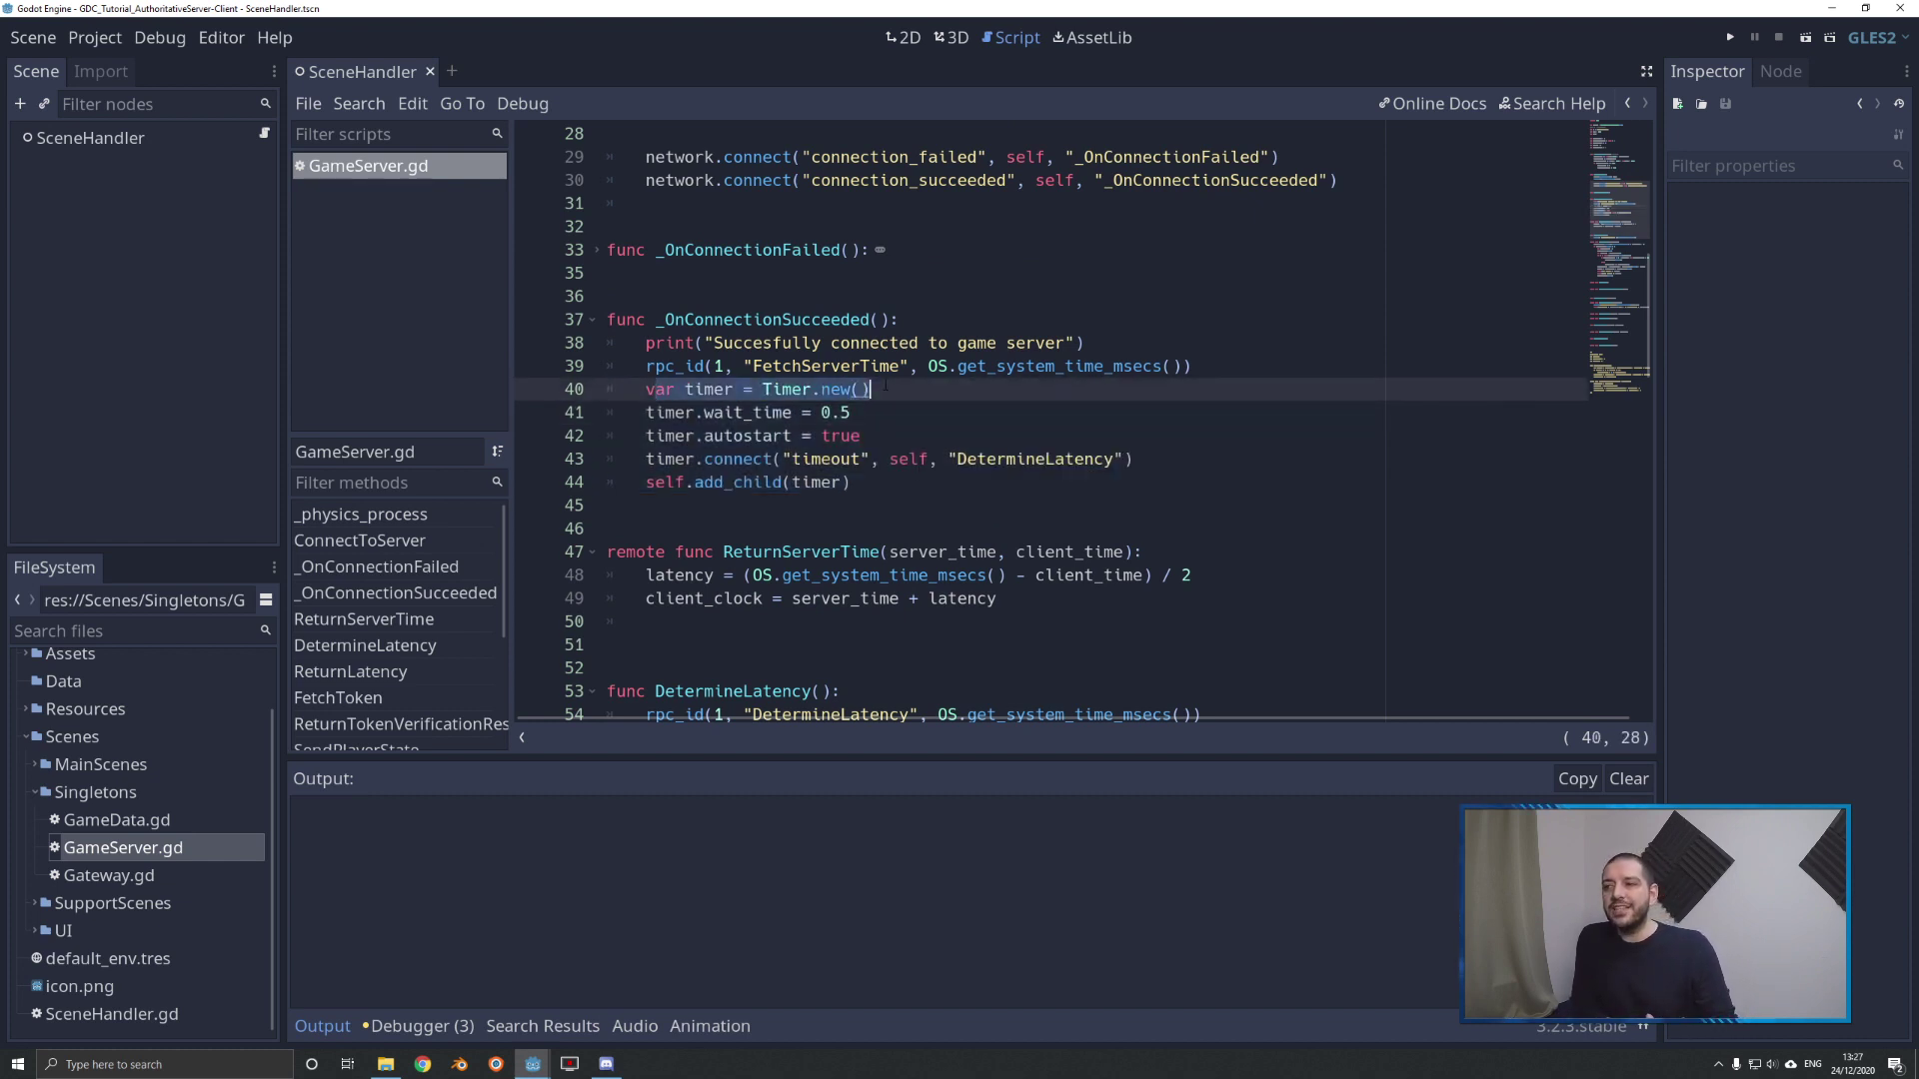
pyautogui.click(903, 415)
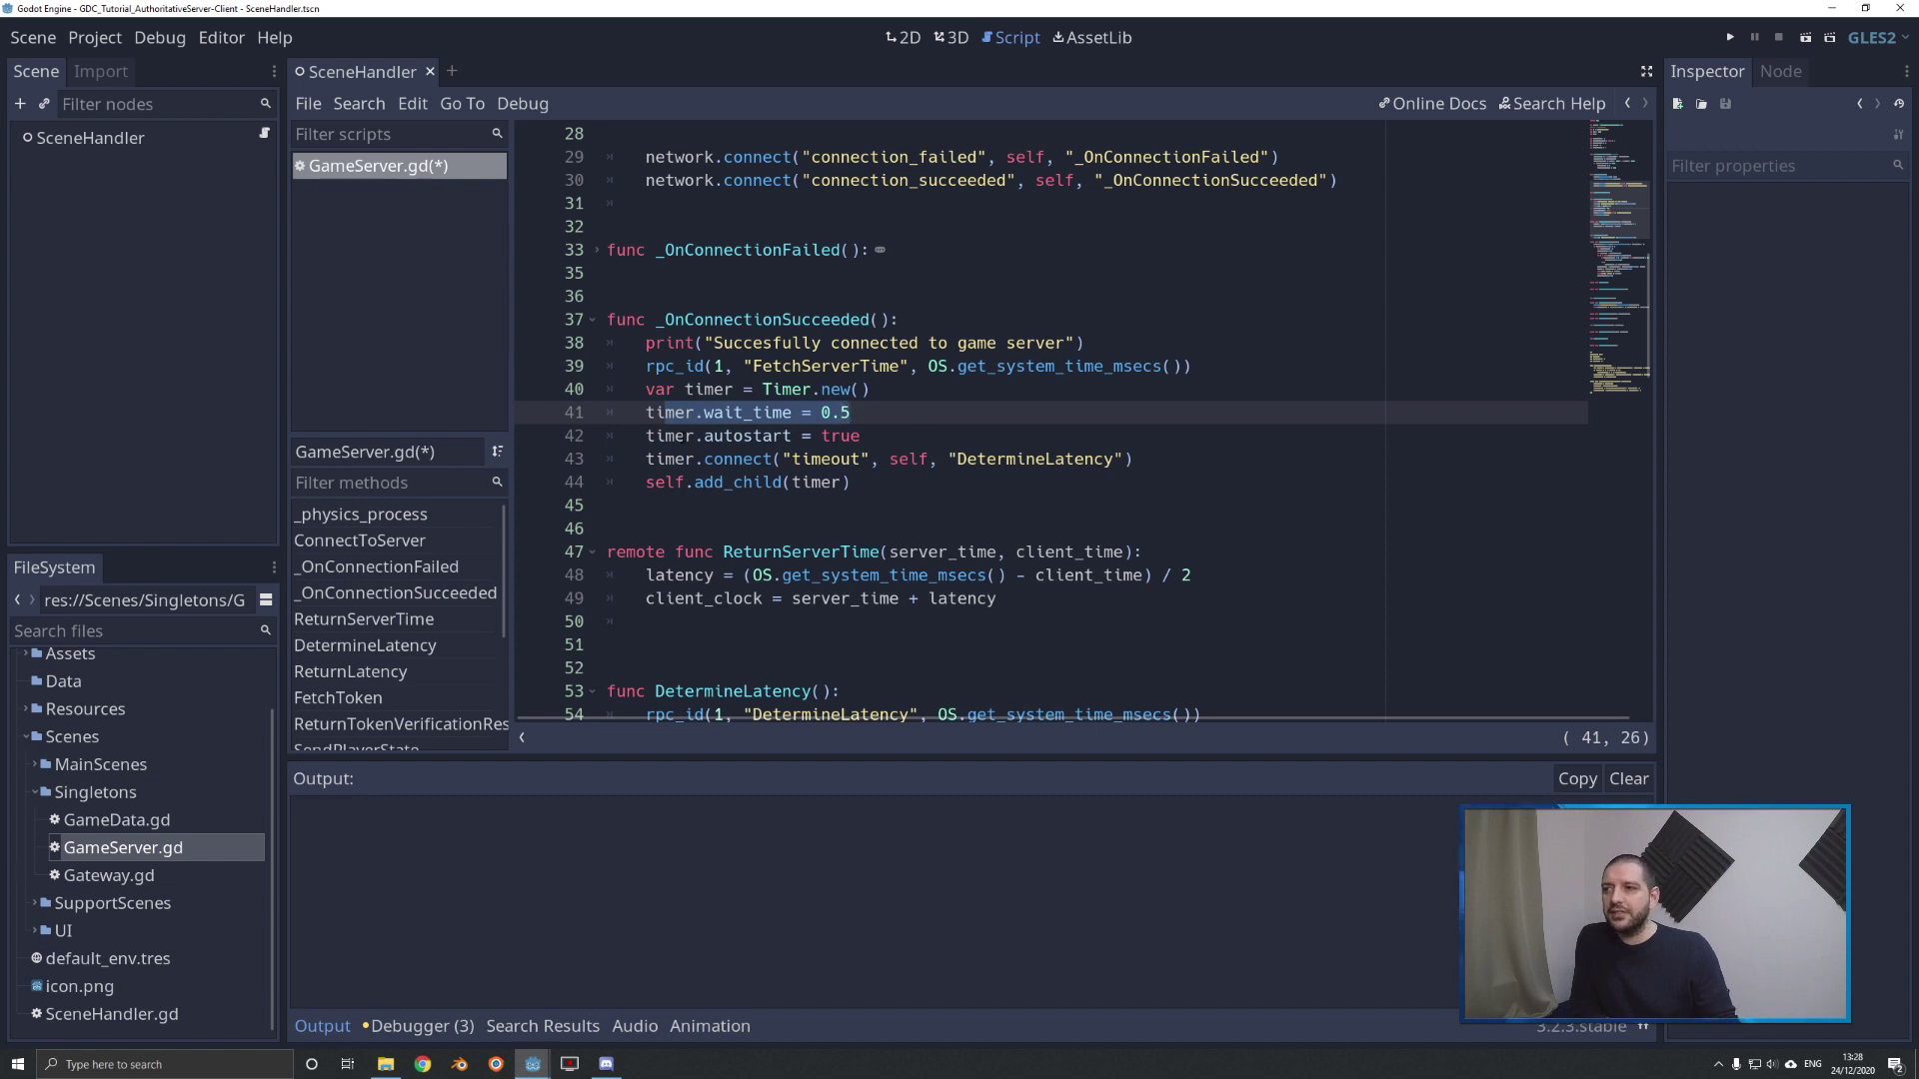
pyautogui.click(855, 427)
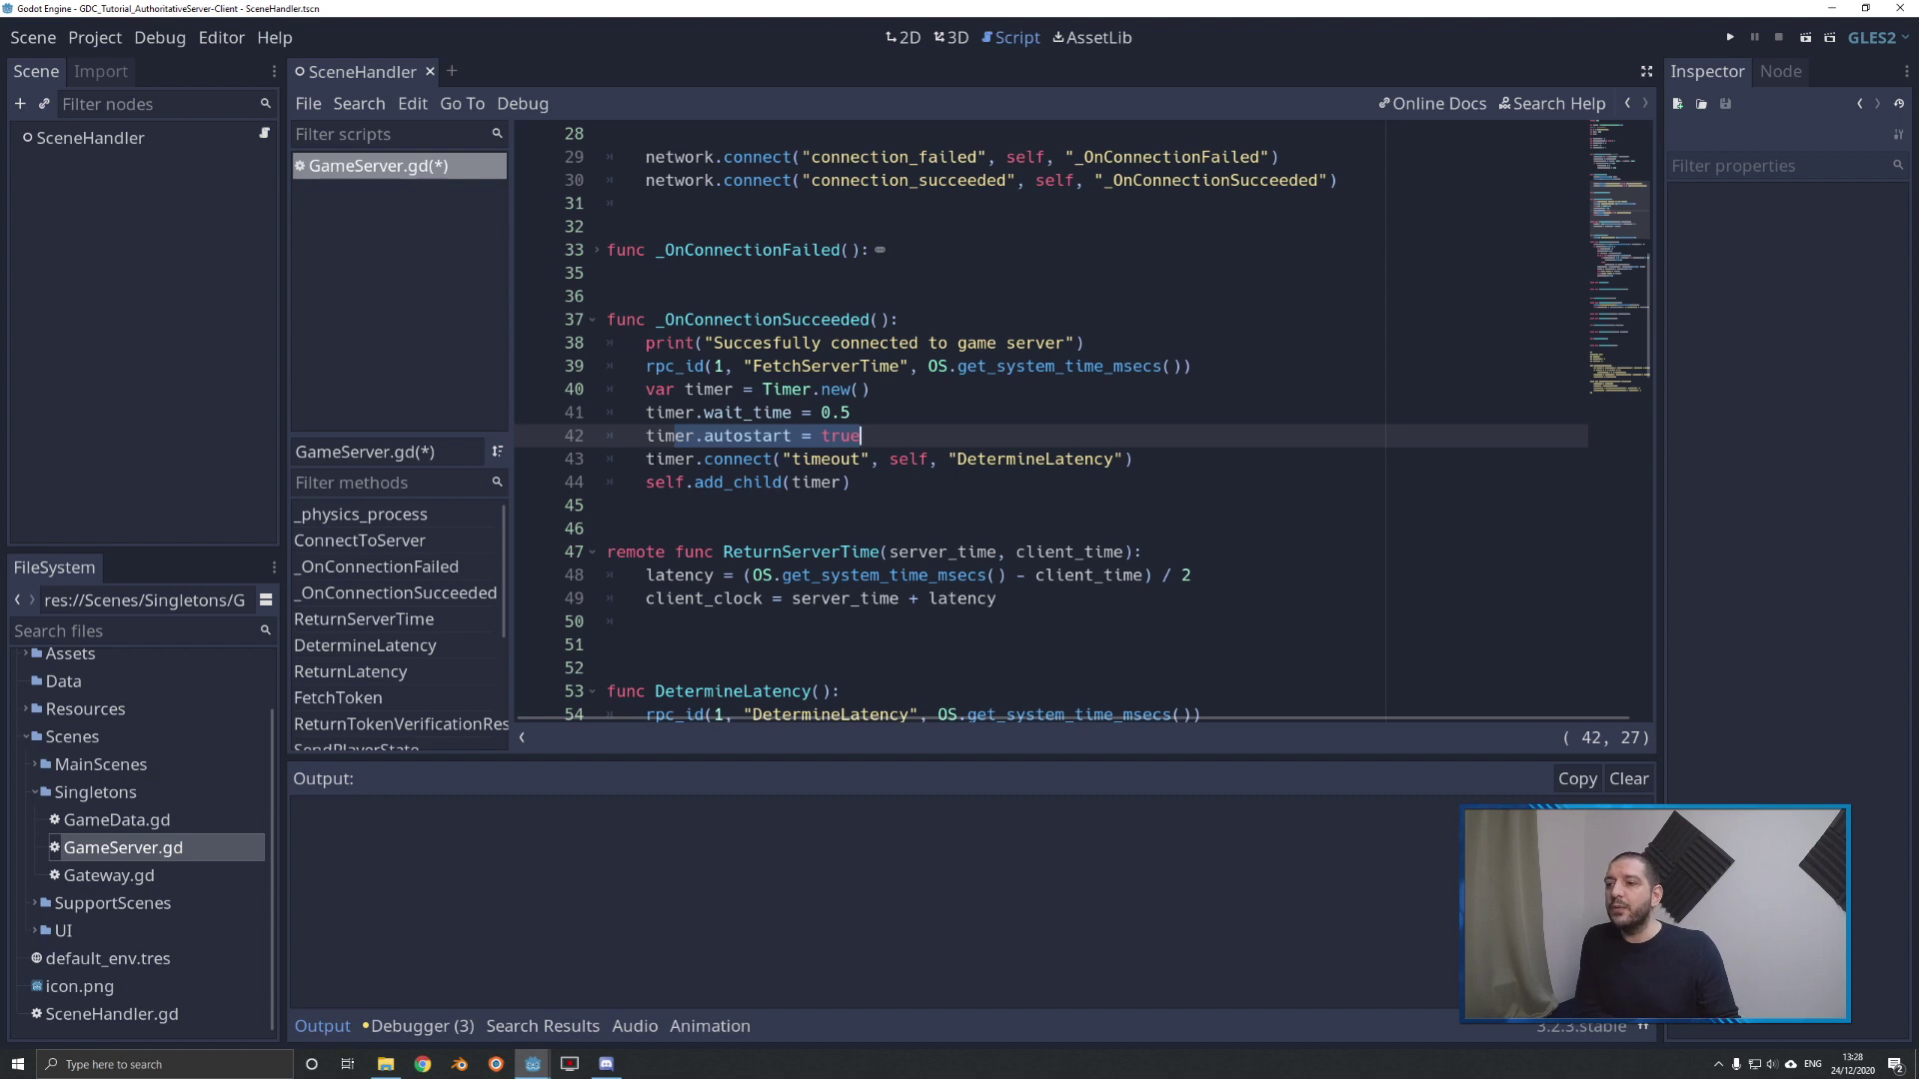
pyautogui.click(871, 460)
pyautogui.moveTo(957, 459); pyautogui.dragTo(1136, 459)
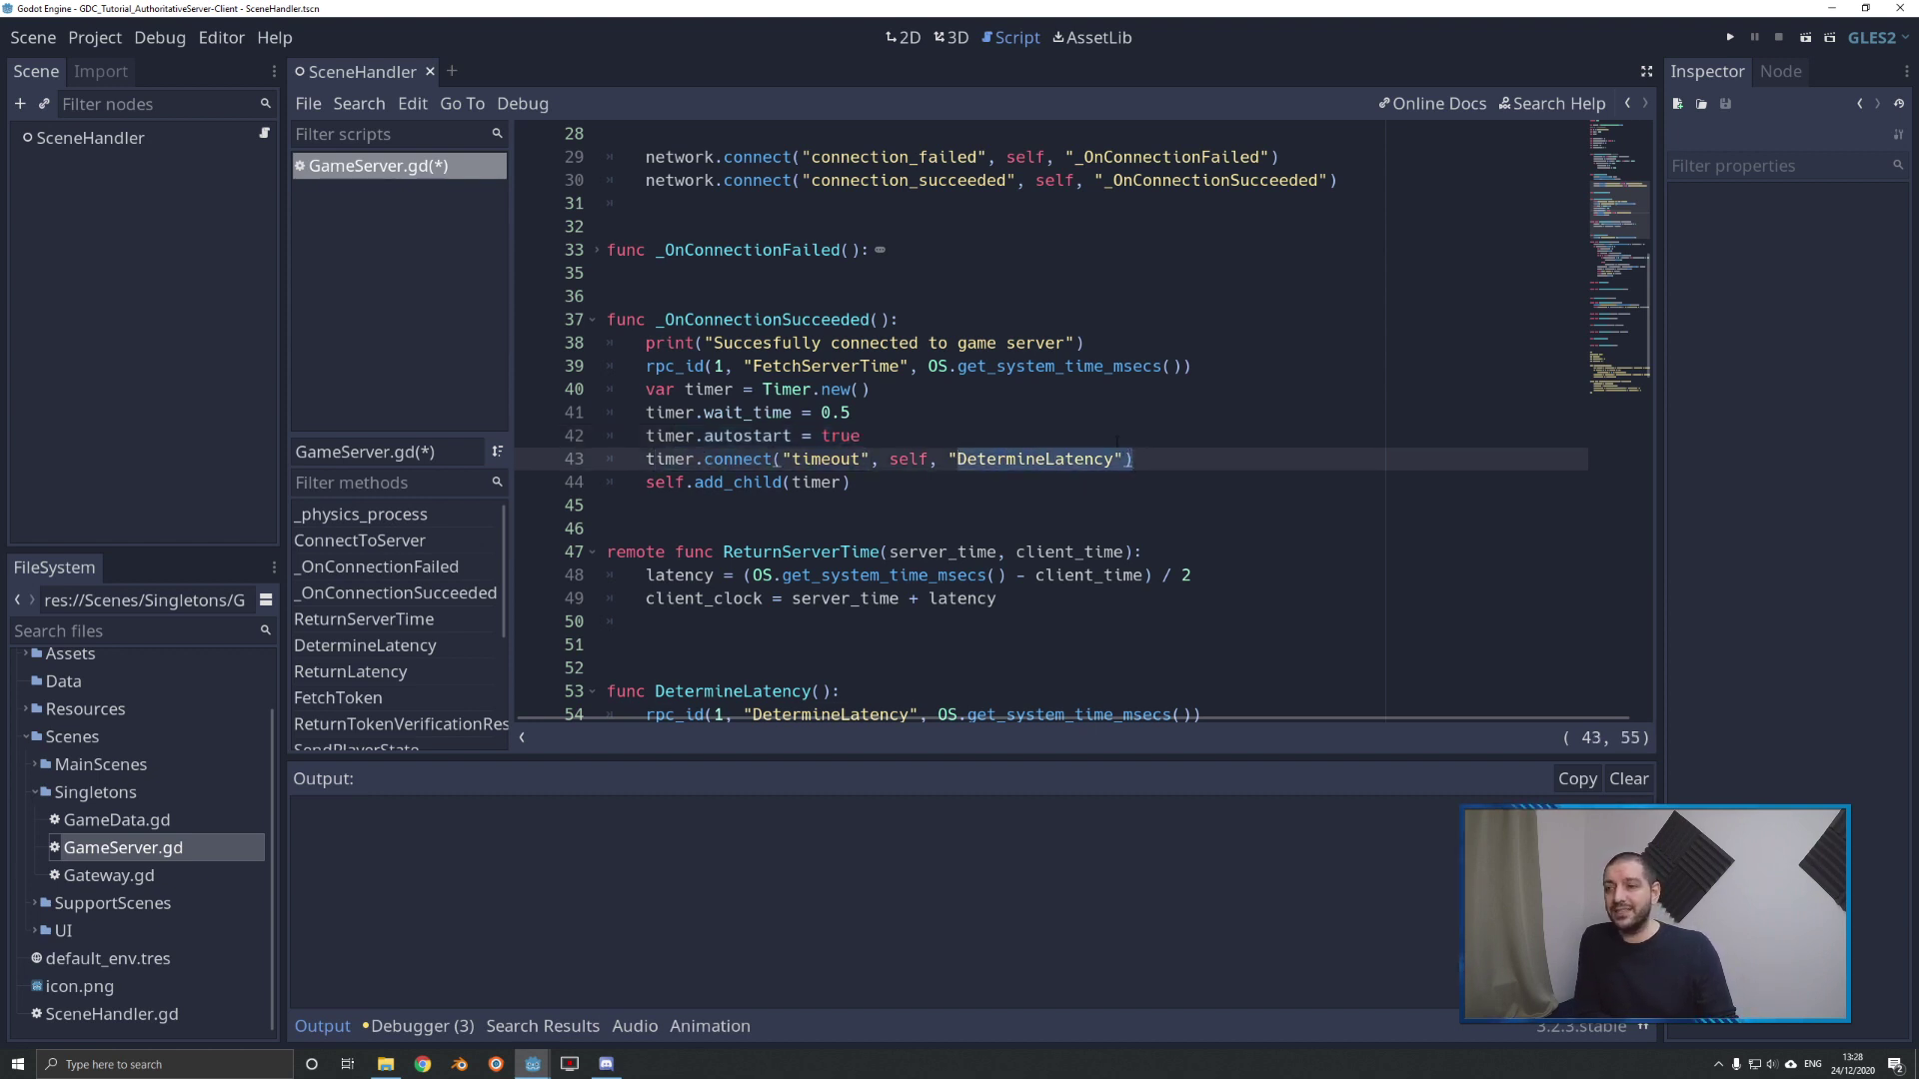
pyautogui.moveTo(644, 481); pyautogui.dragTo(850, 480)
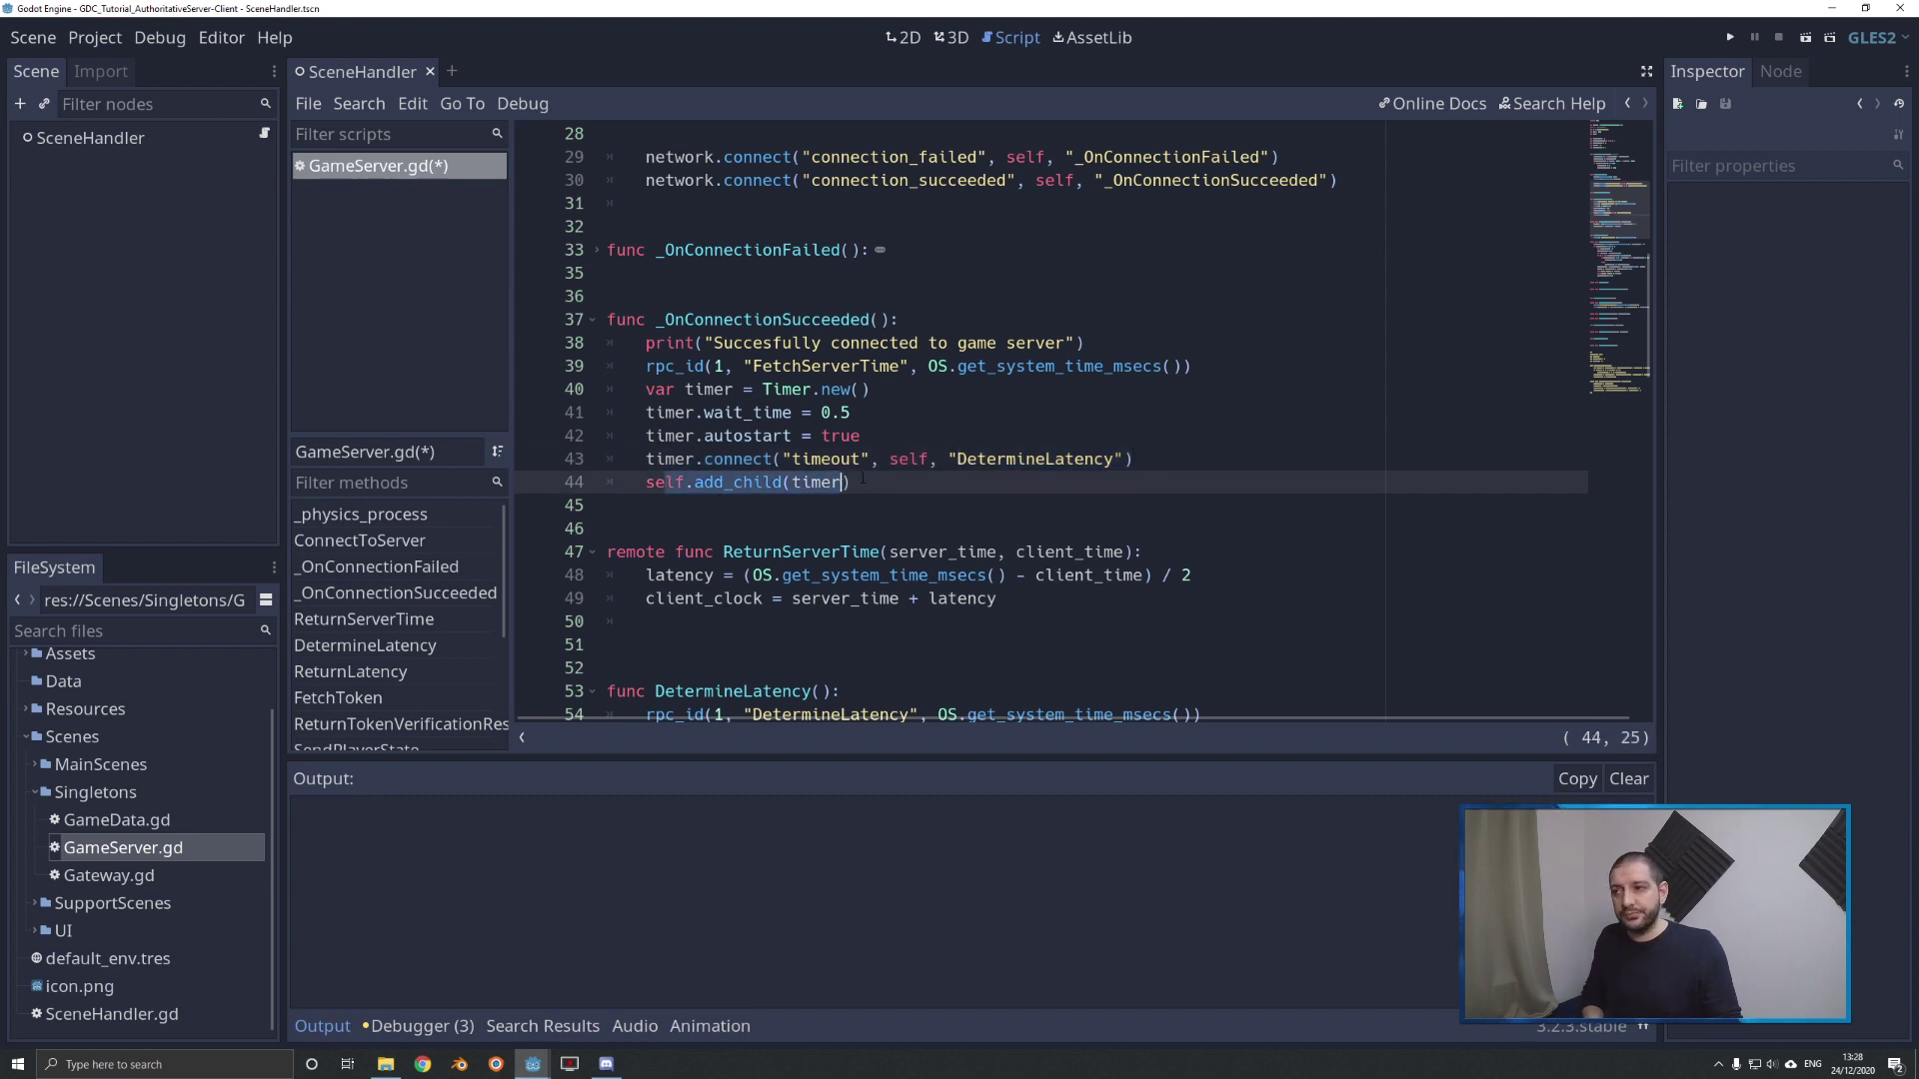
pyautogui.scroll(-3, 862, 478)
pyautogui.scroll(-1, 863, 479)
pyautogui.click(655, 412)
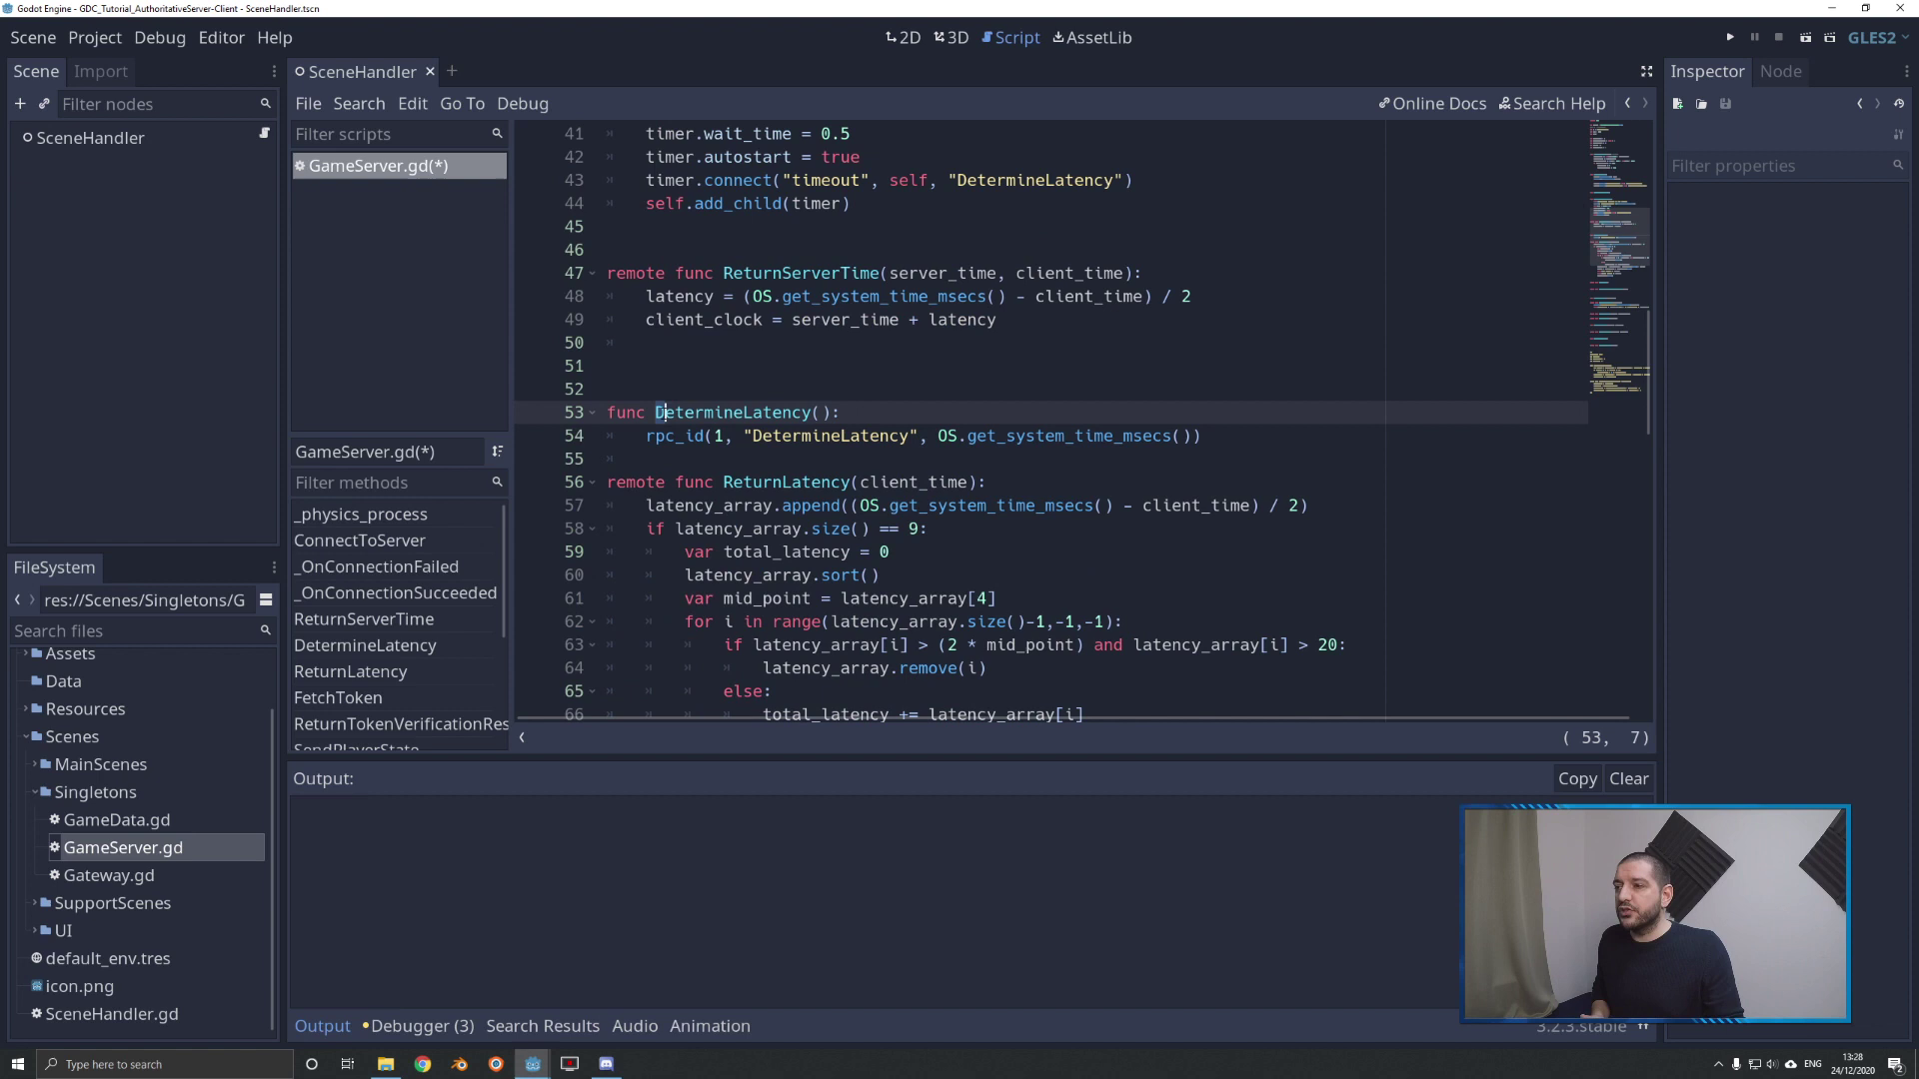
pyautogui.moveTo(656, 413); pyautogui.dragTo(865, 415)
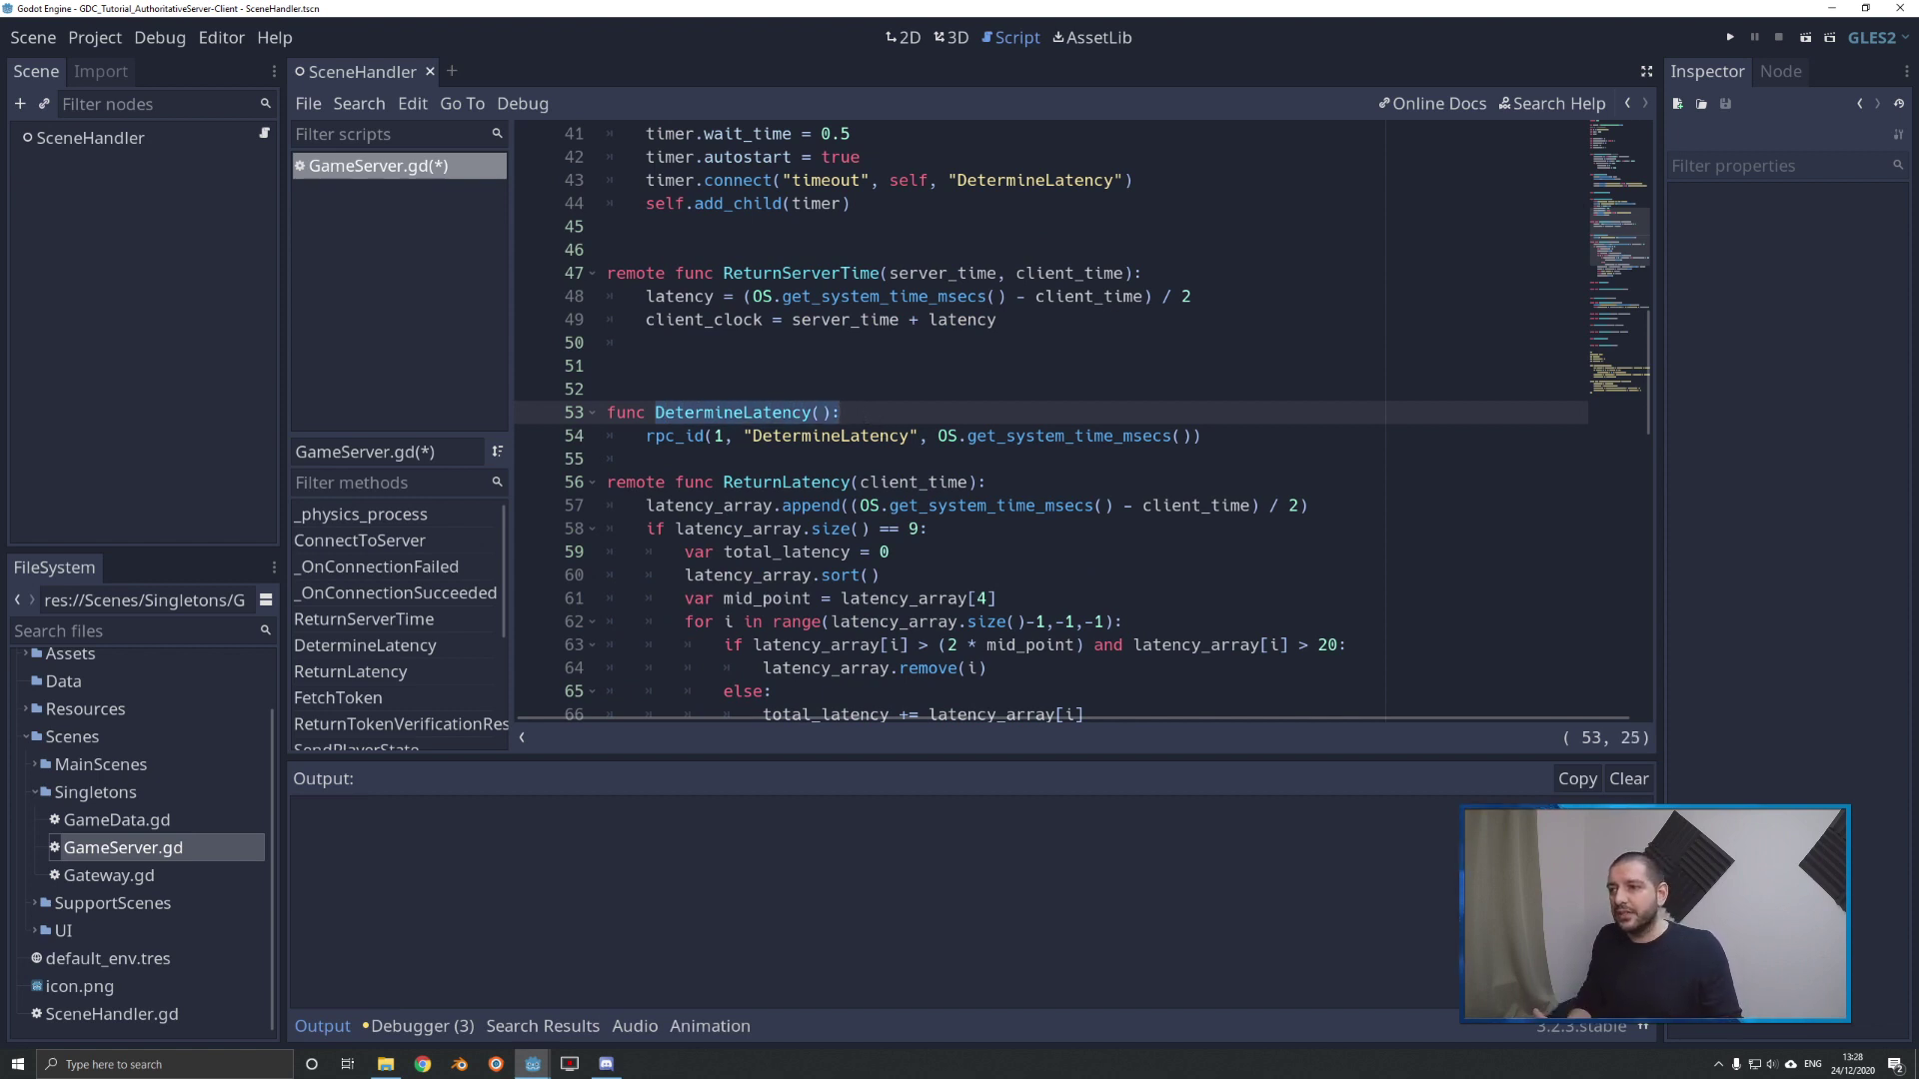
pyautogui.moveTo(645, 436); pyautogui.dragTo(1192, 437)
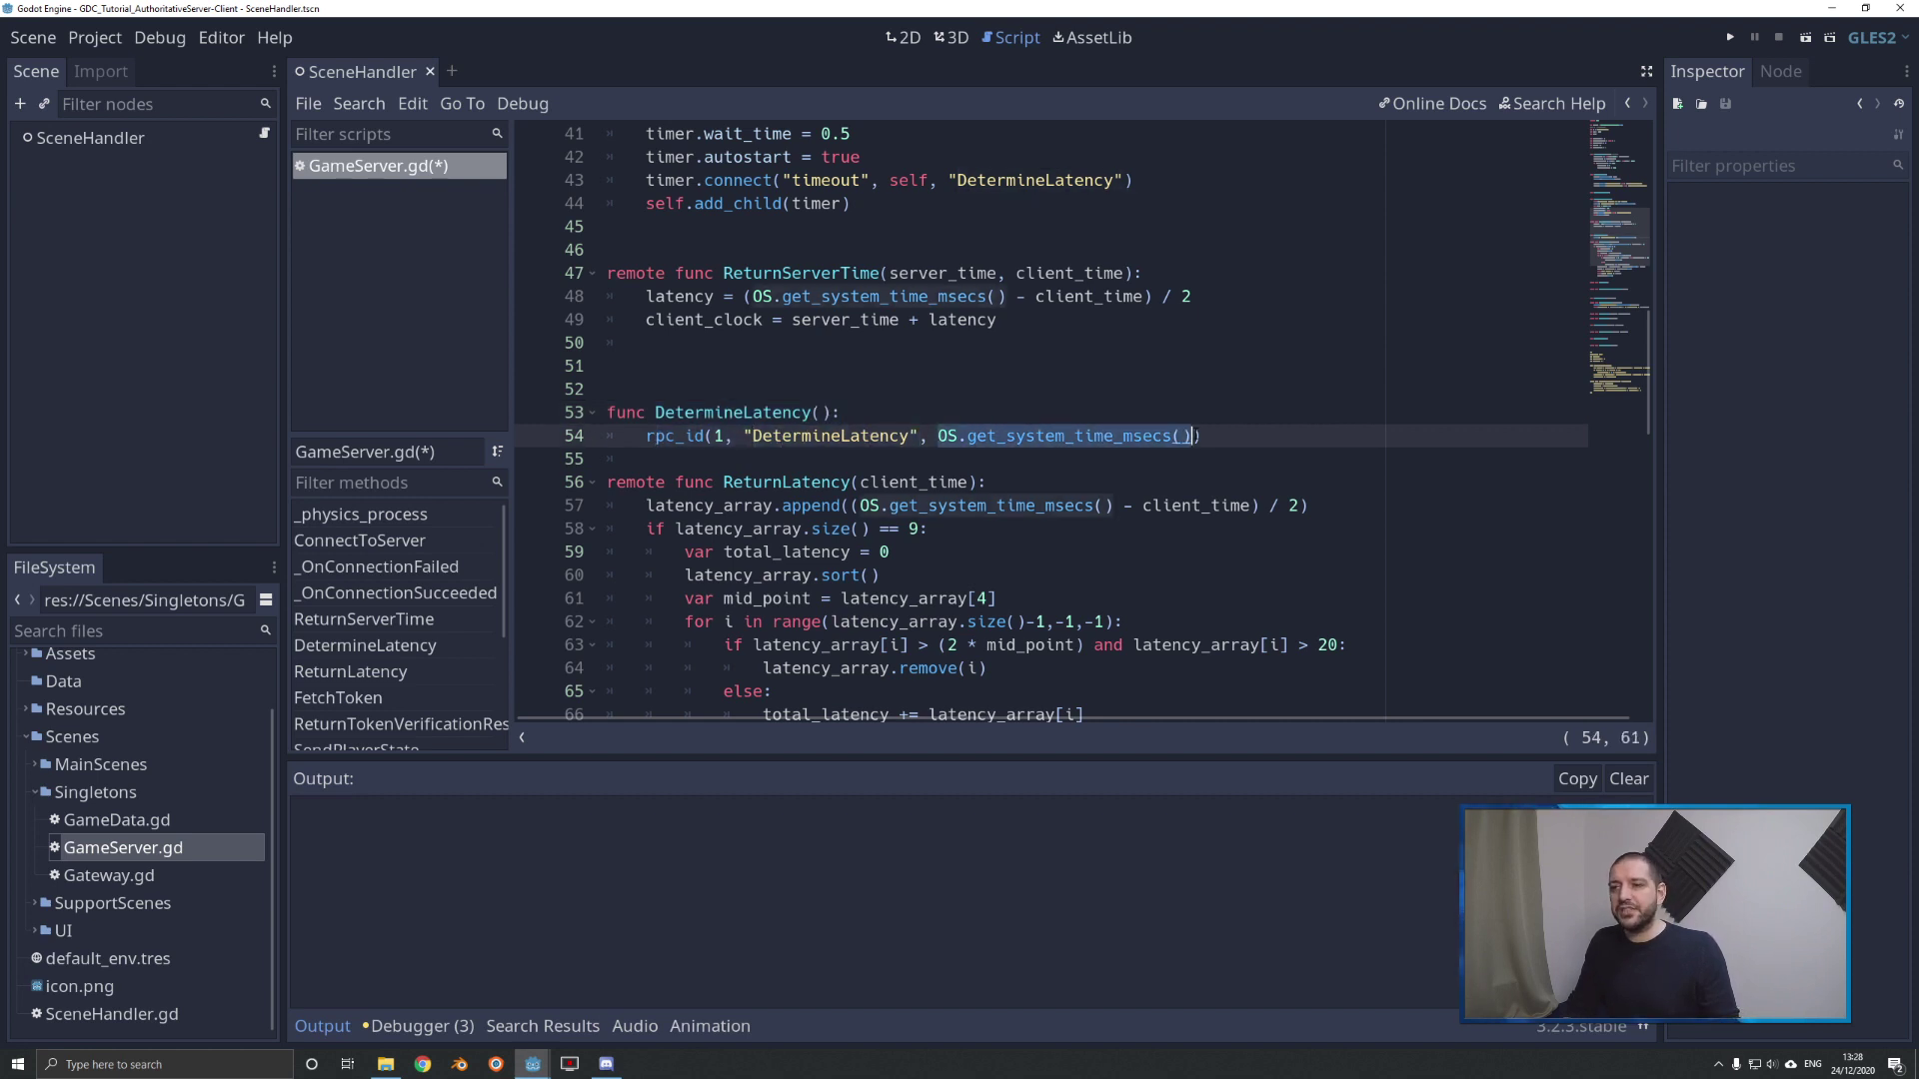
pyautogui.hotkey('alt', 'Tab')
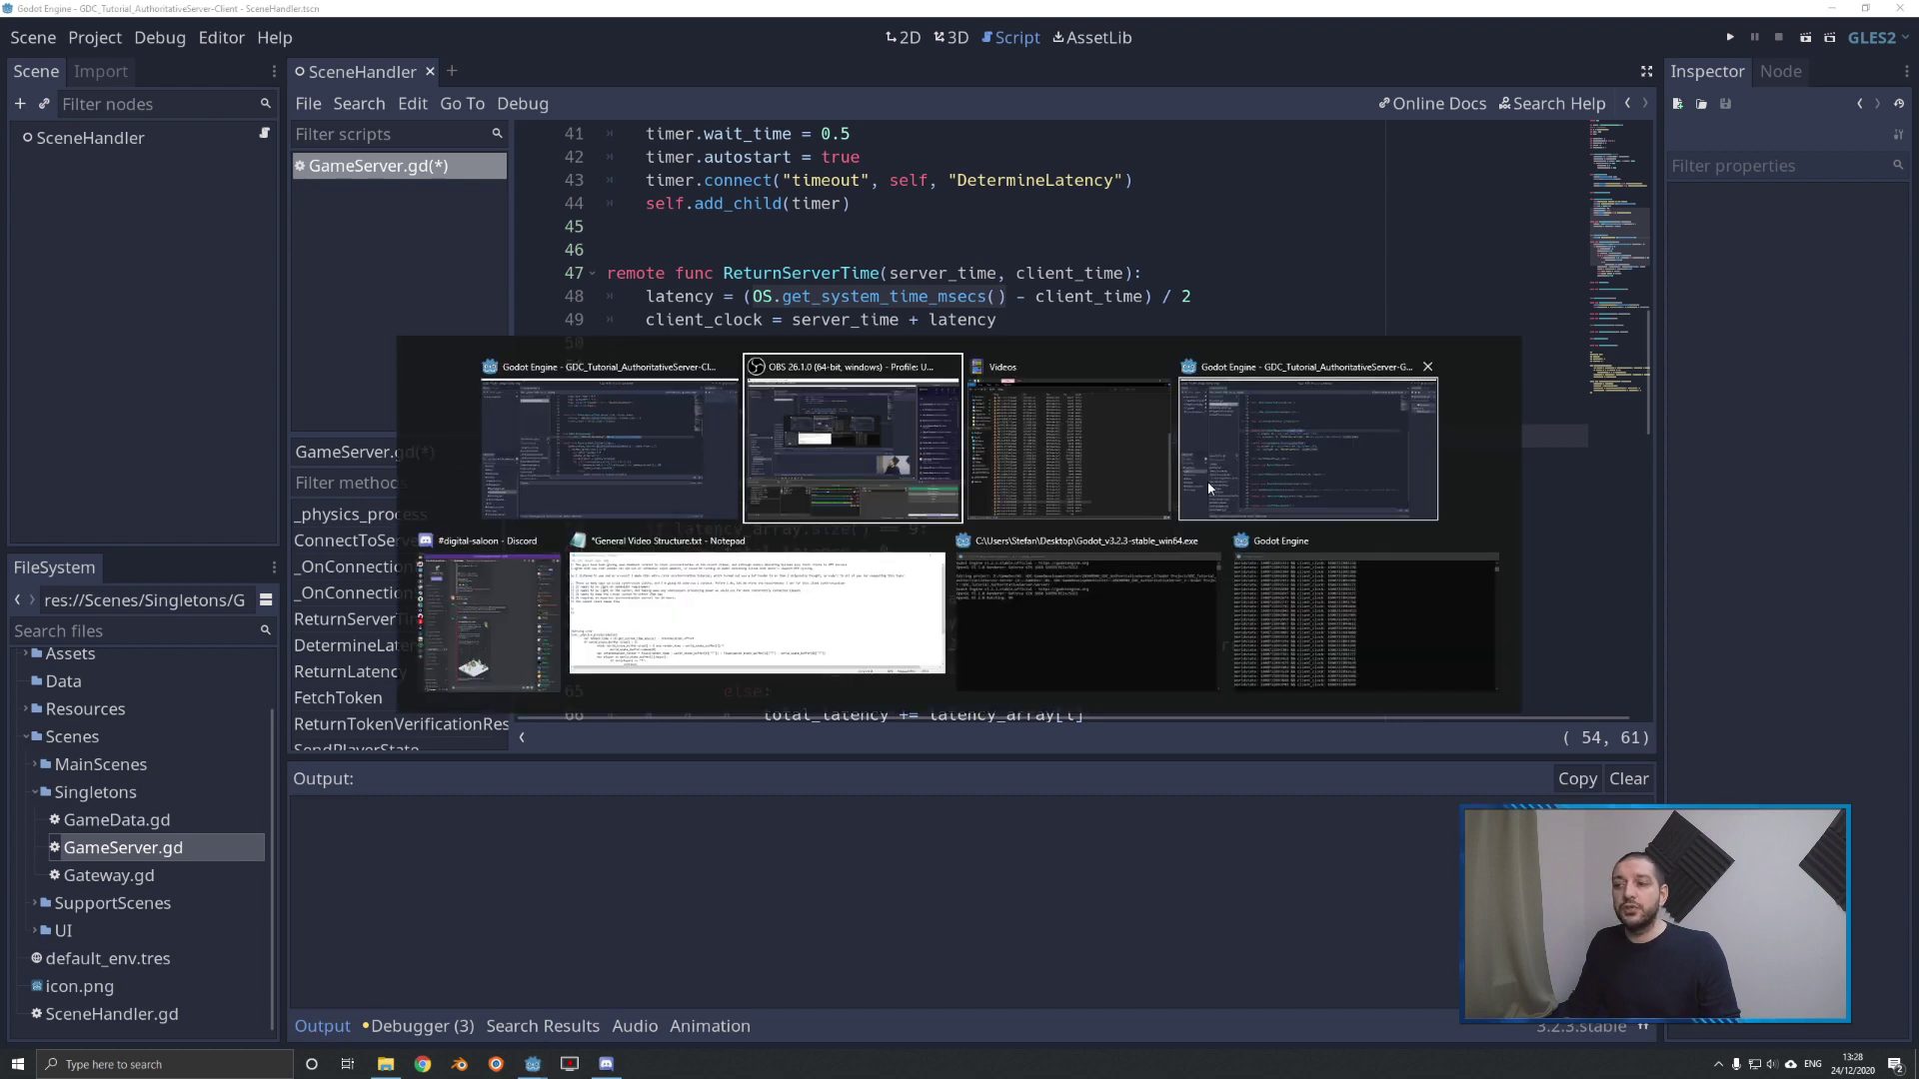
pyautogui.press('Tab')
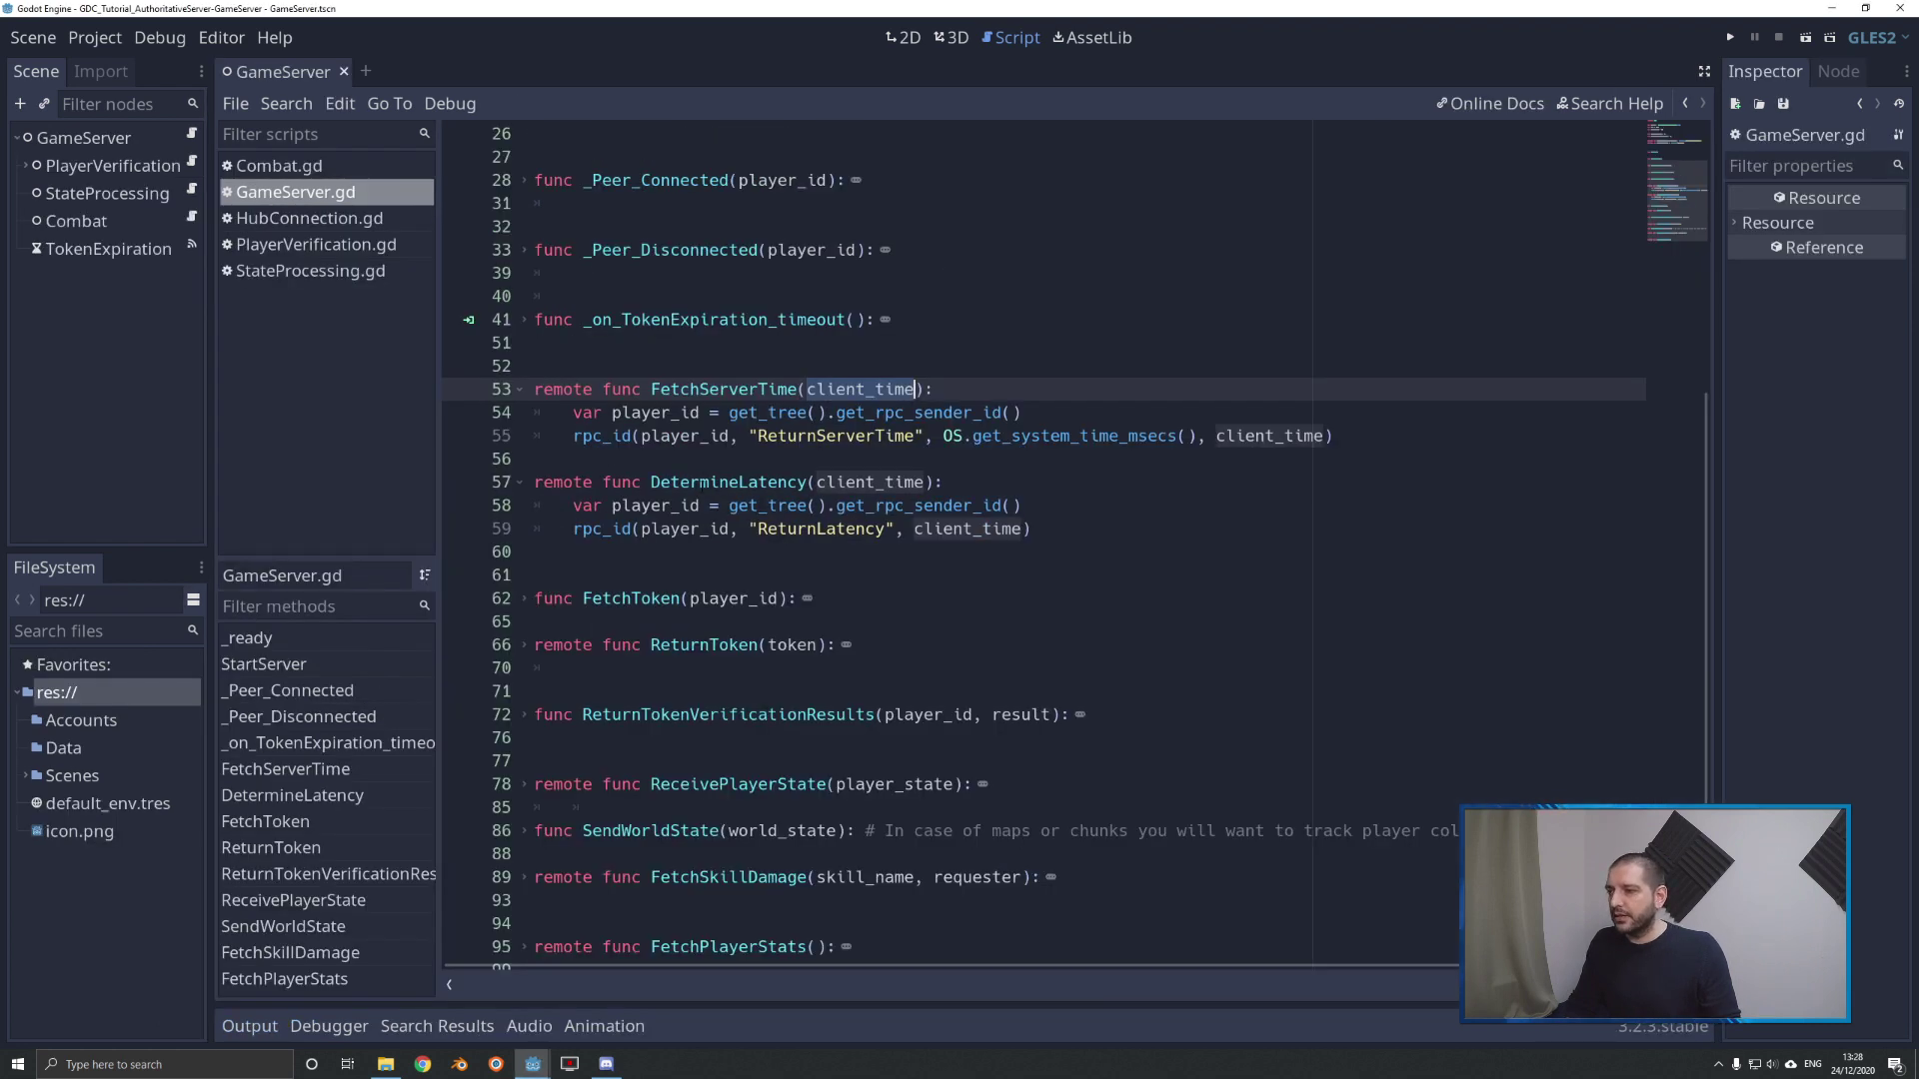
pyautogui.moveTo(649, 480); pyautogui.dragTo(906, 482)
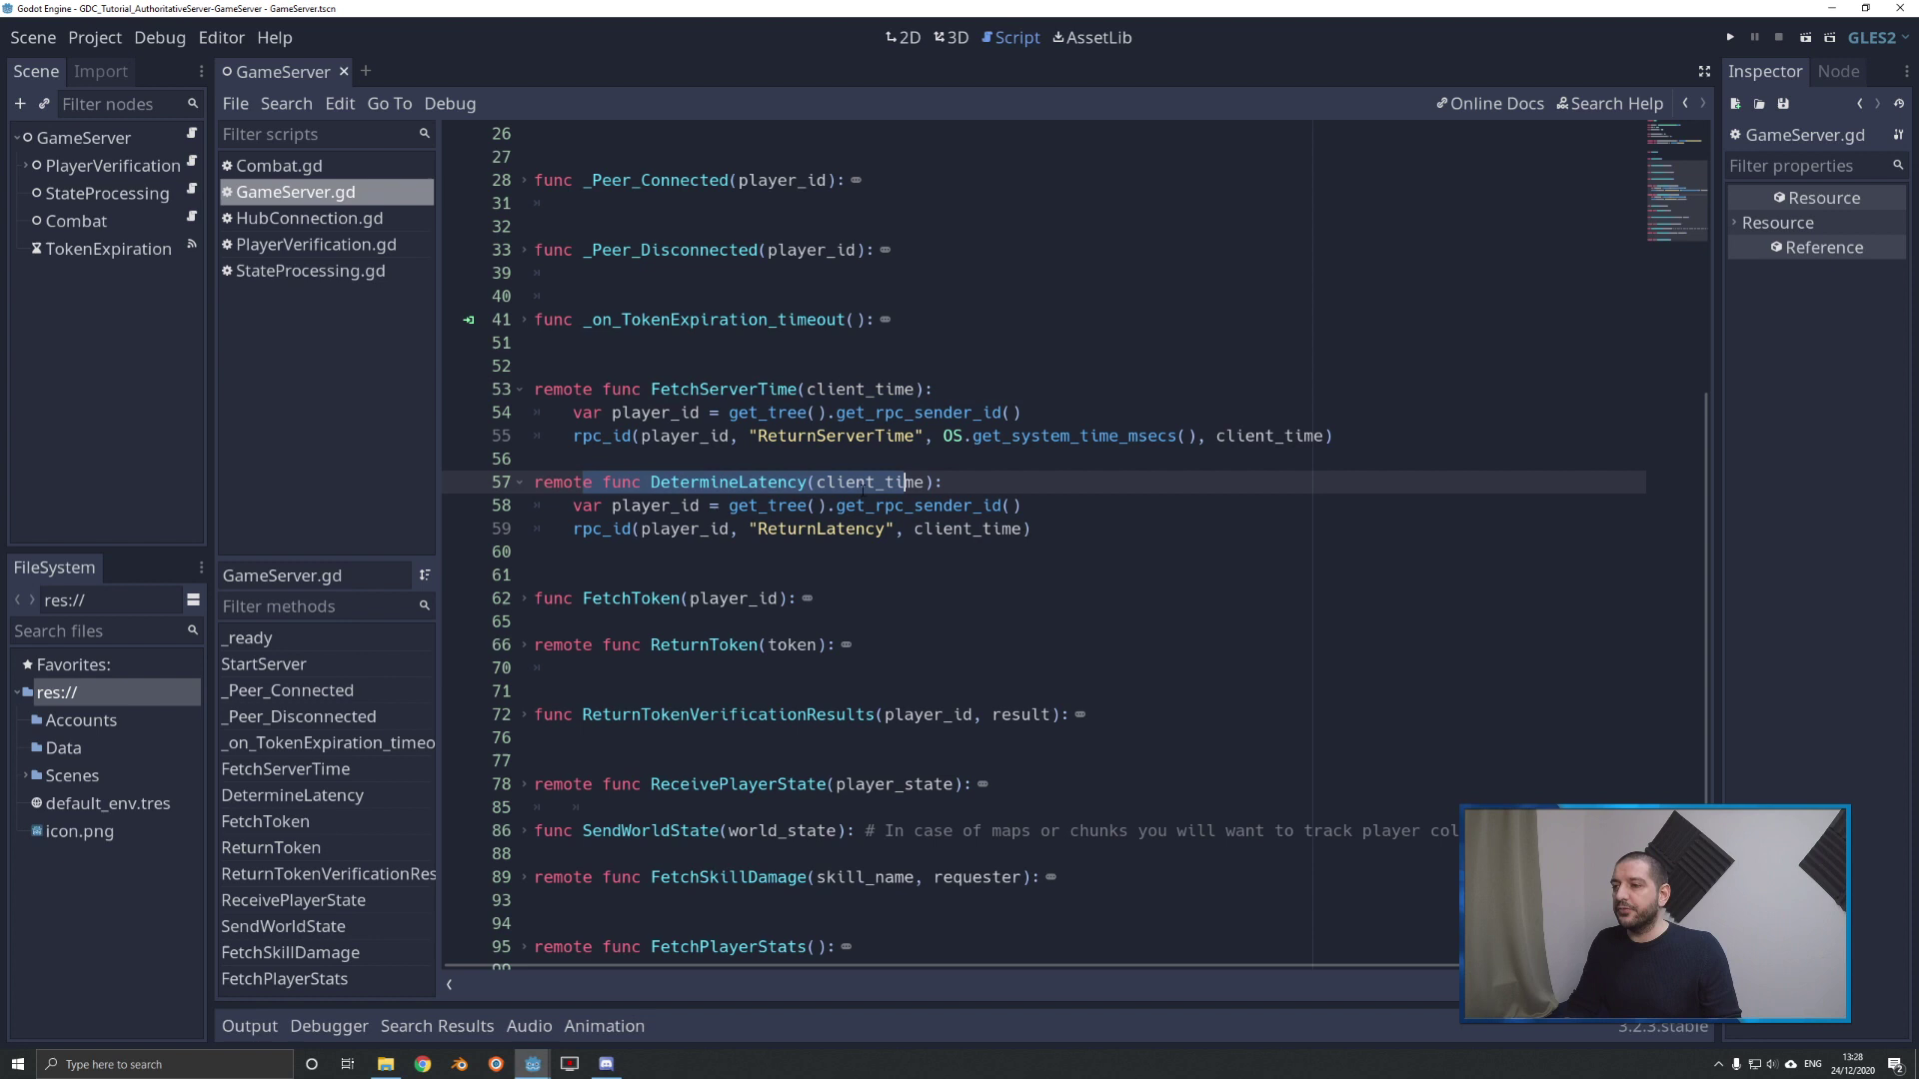
pyautogui.doubleClick(885, 480)
pyautogui.moveTo(573, 504); pyautogui.dragTo(963, 506)
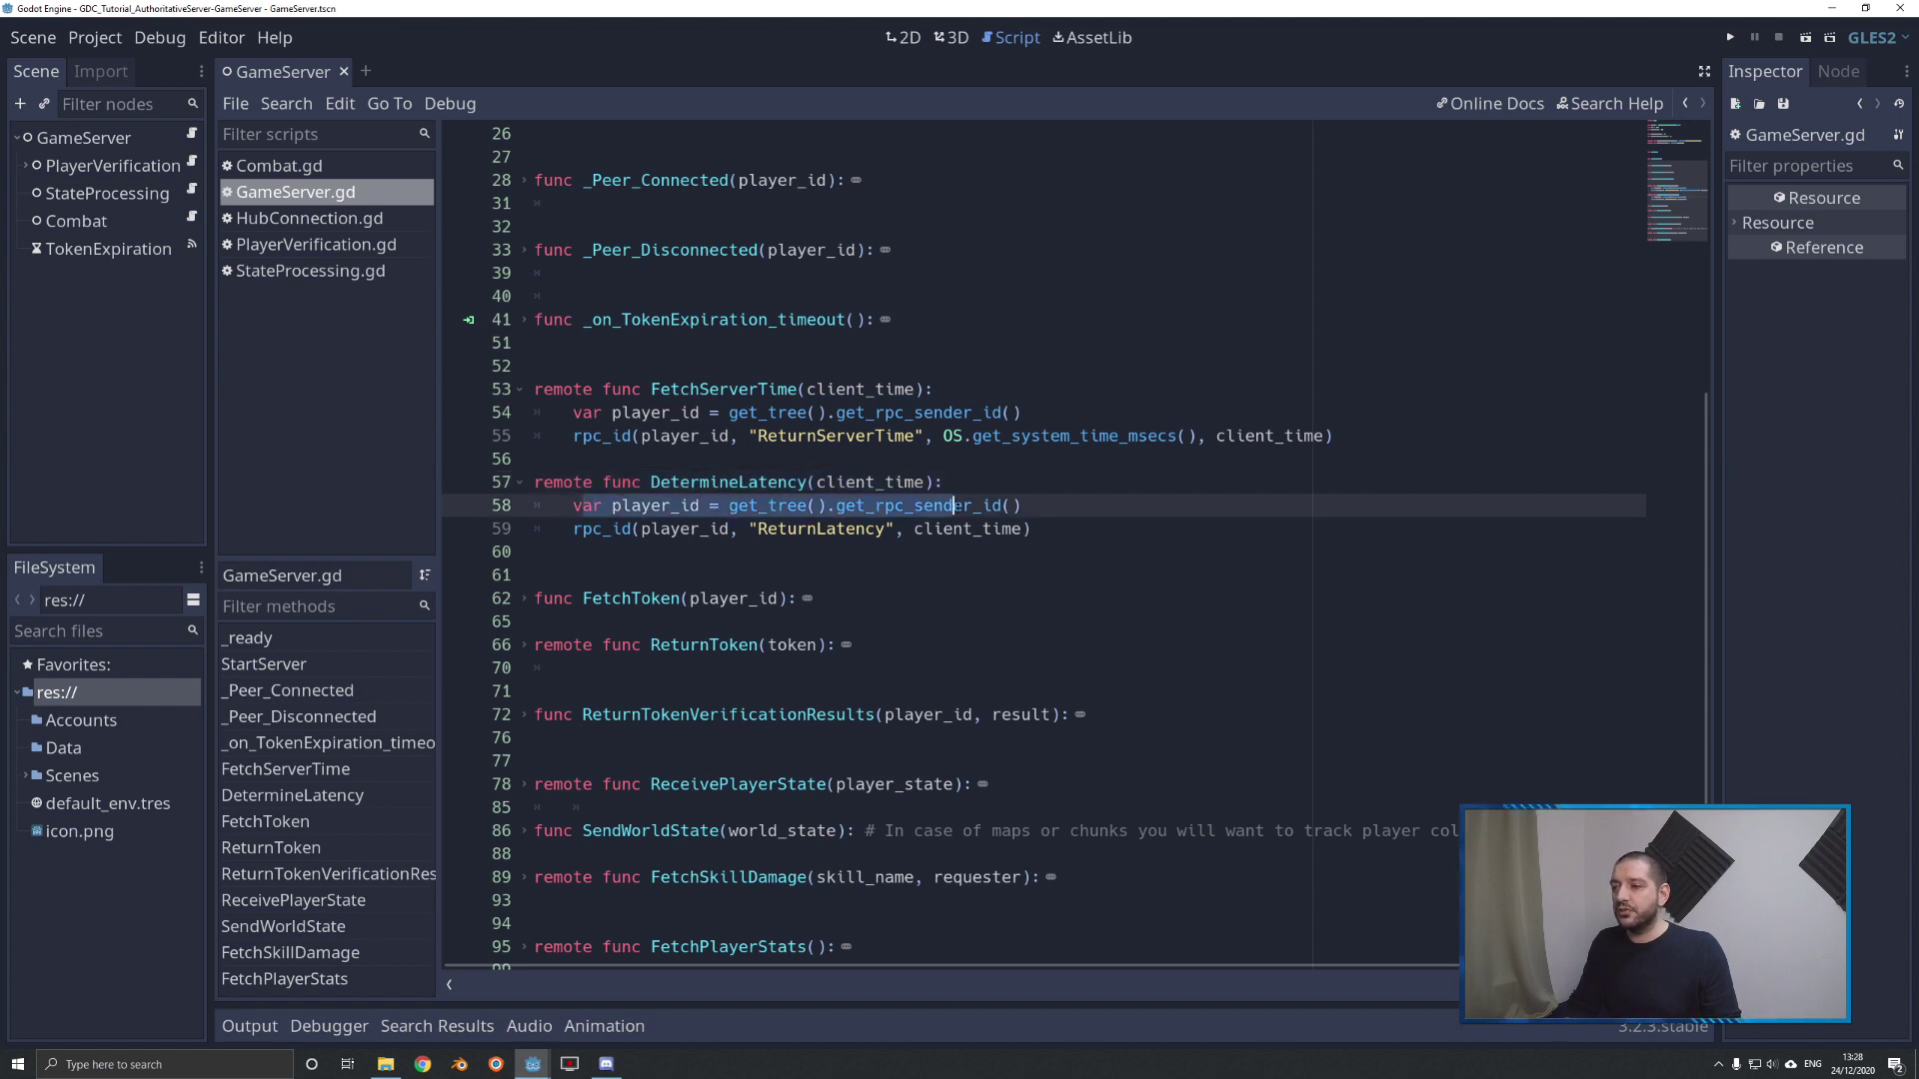
pyautogui.moveTo(573, 528); pyautogui.dragTo(974, 528)
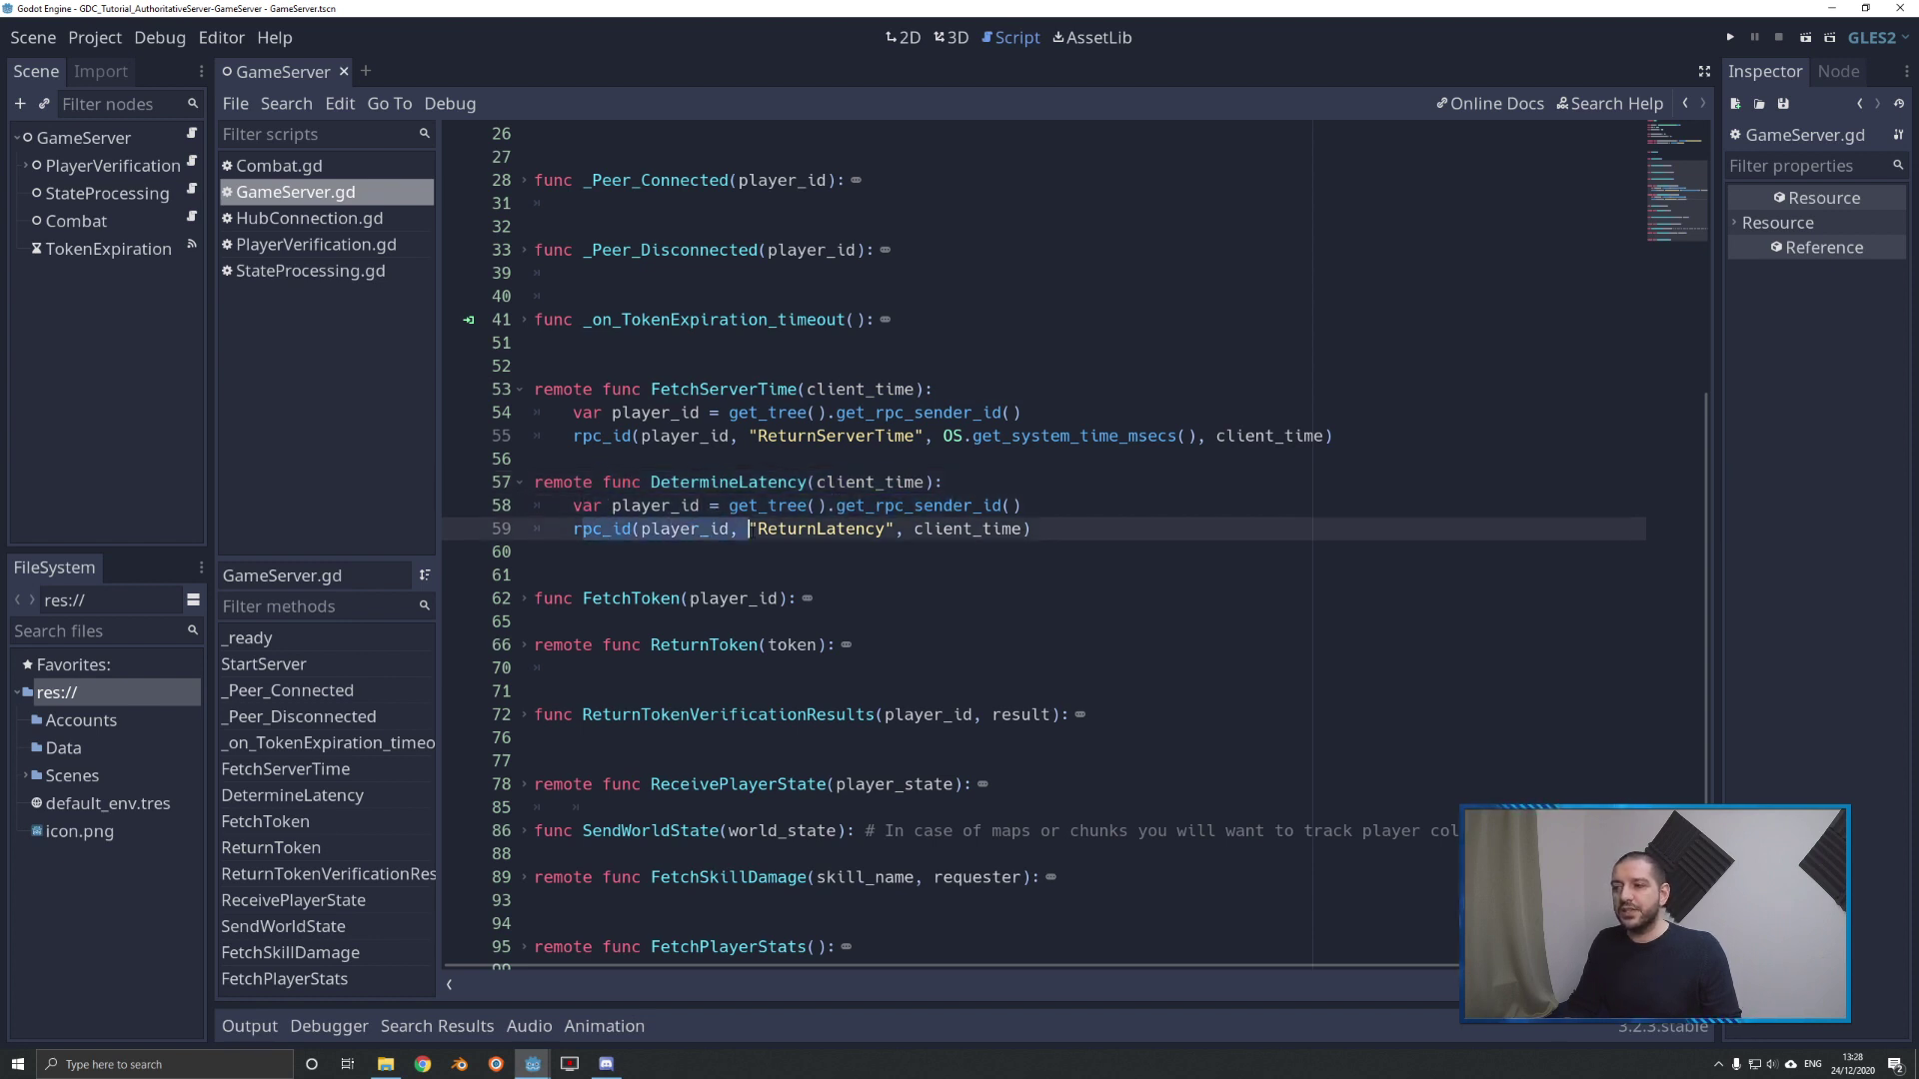
pyautogui.click(974, 529)
pyautogui.click(928, 482)
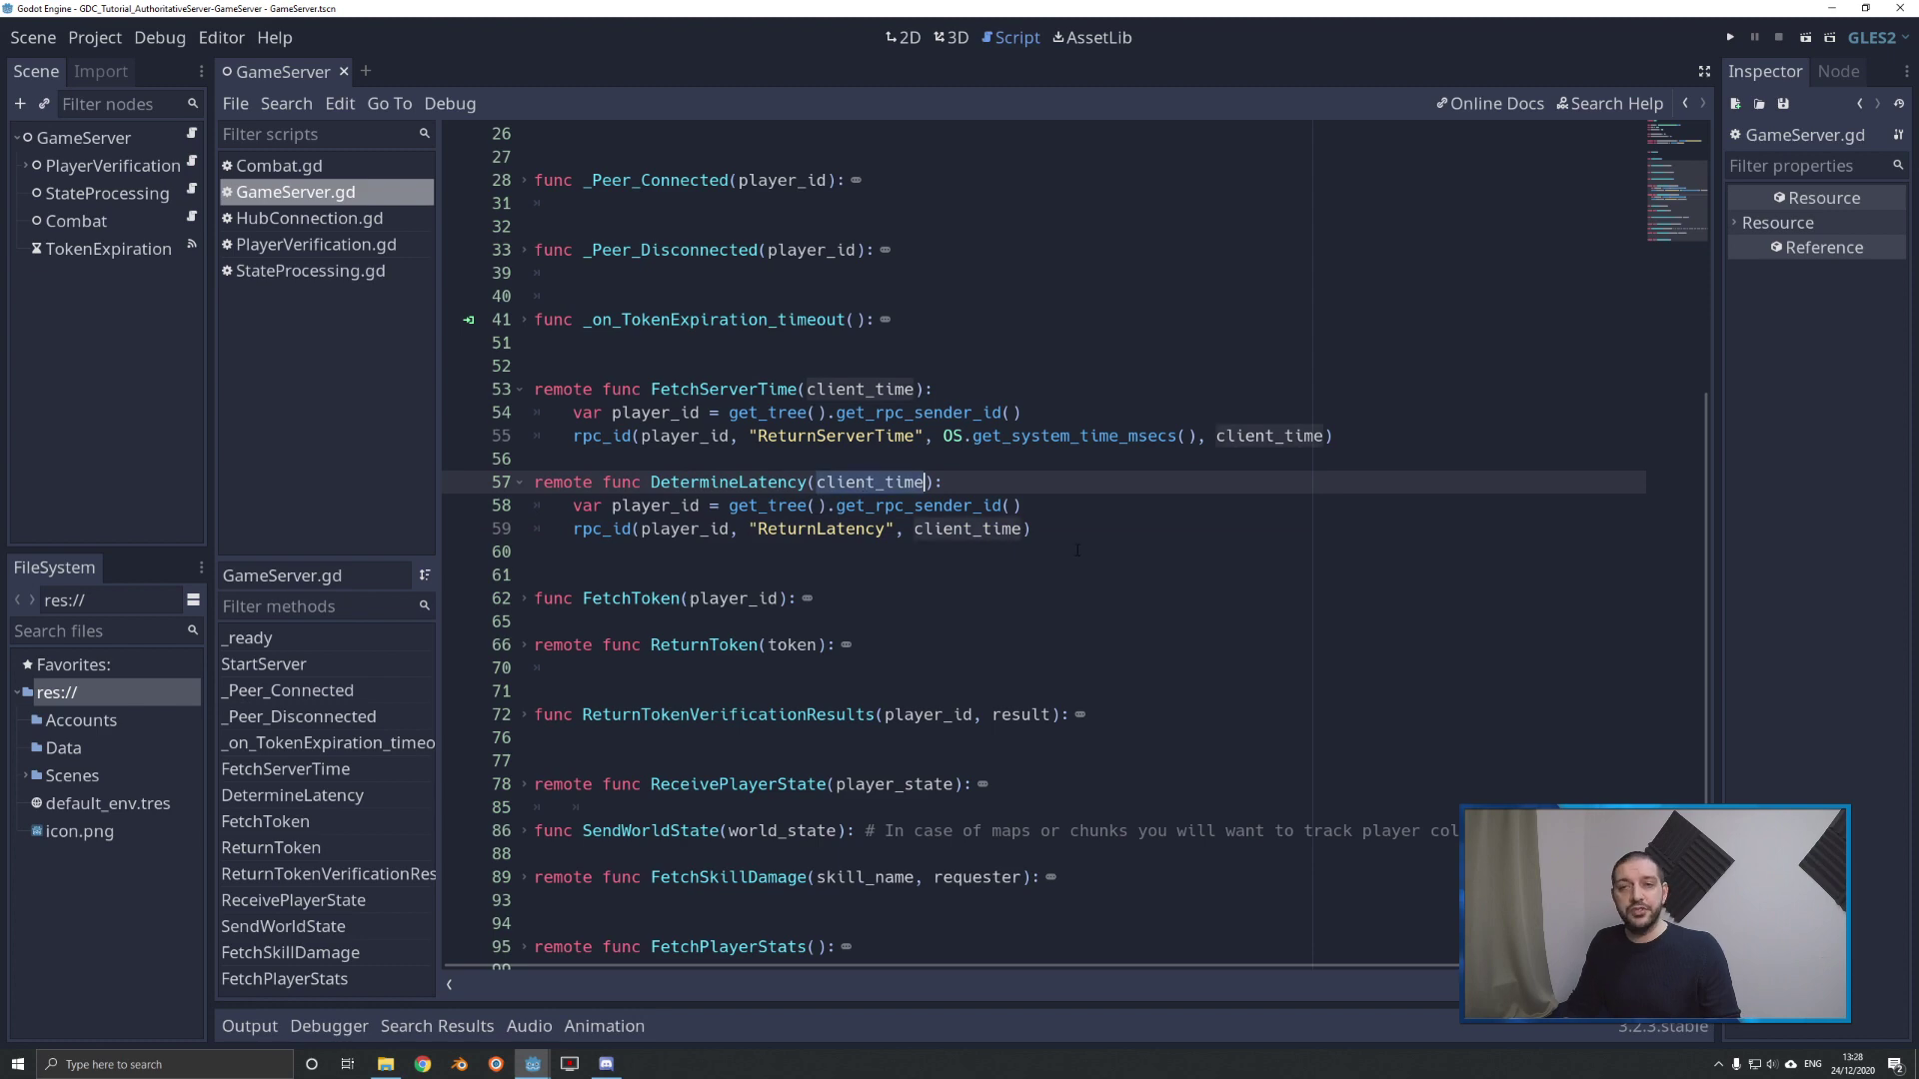
pyautogui.hotkey('alt', 'Tab')
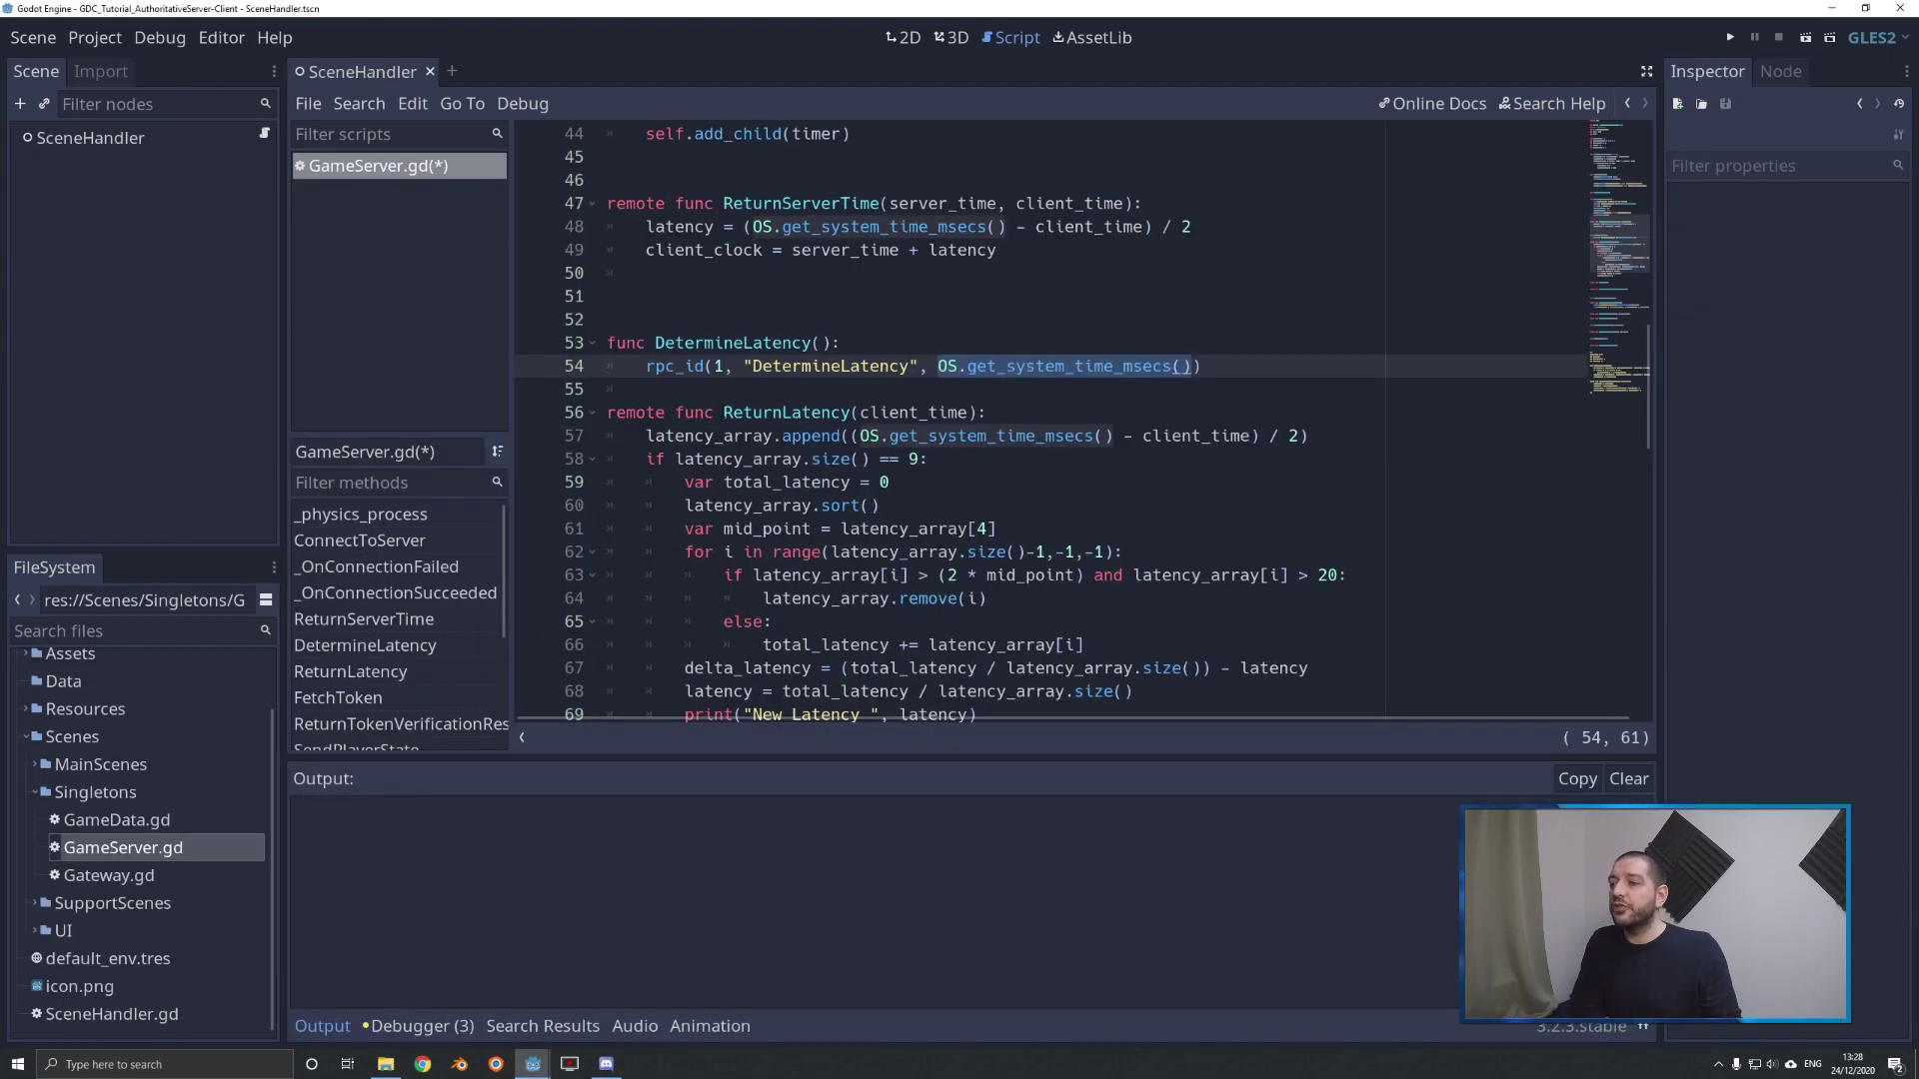
# - Examine ReturnLatency's client_time parameter, its system-time latency calculation and latency_array
pyautogui.moveTo(723, 412); pyautogui.dragTo(766, 412)
pyautogui.doubleClick(915, 412)
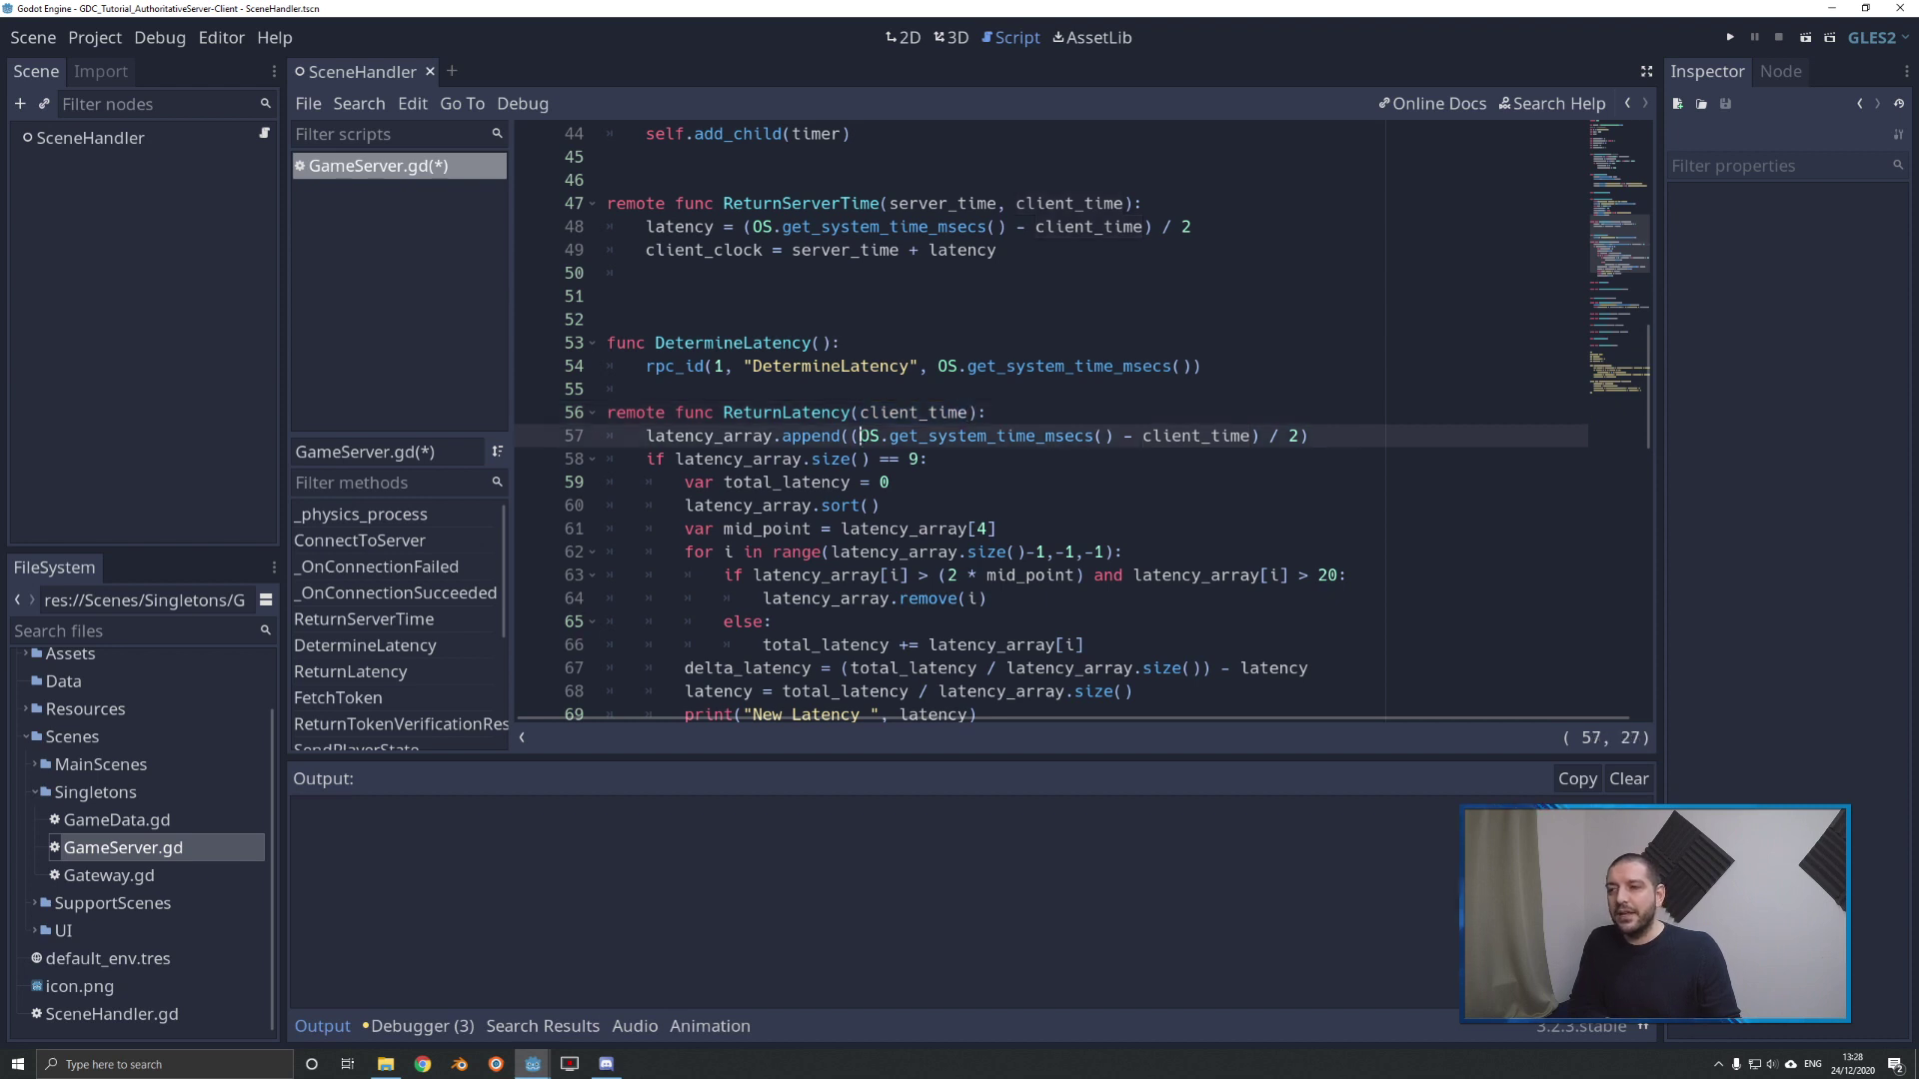
pyautogui.moveTo(859, 436); pyautogui.dragTo(1110, 437)
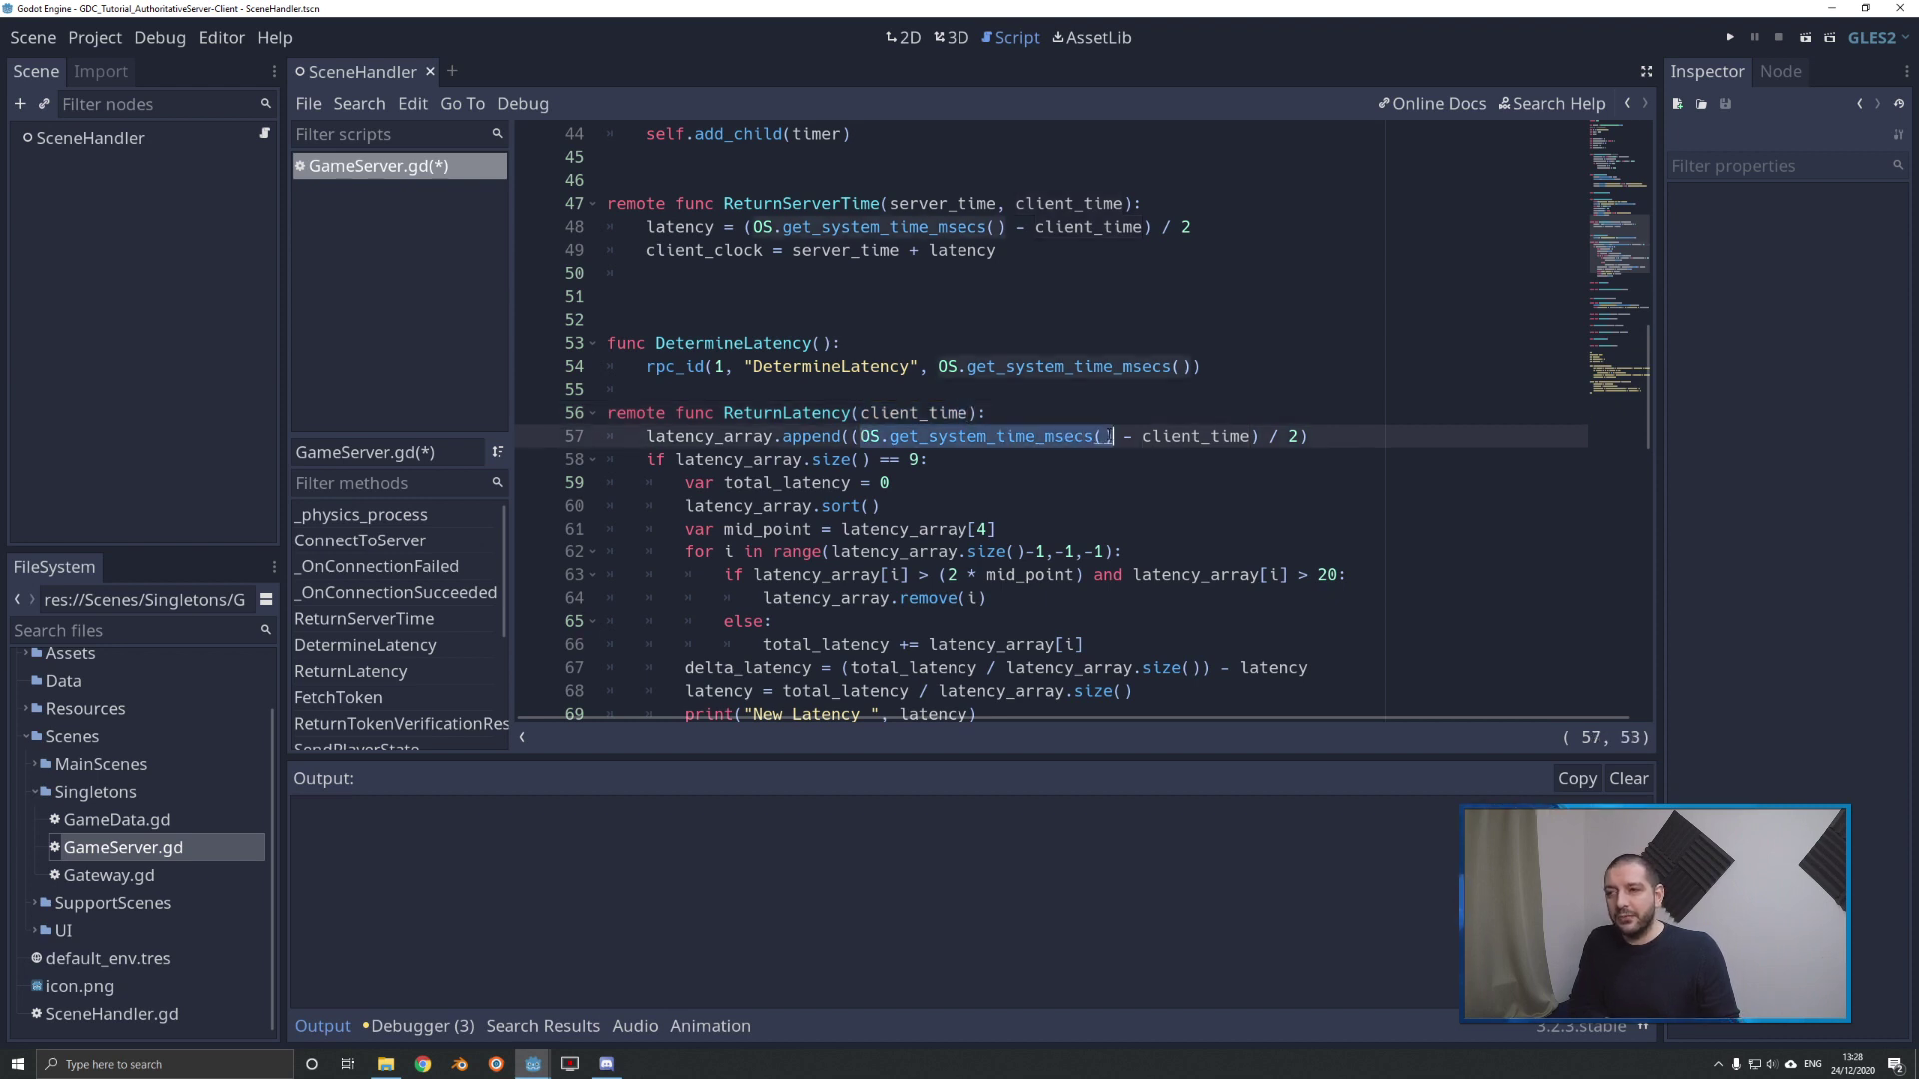
pyautogui.keyDown('shift'); pyautogui.click(1307, 437); pyautogui.keyUp('shift')
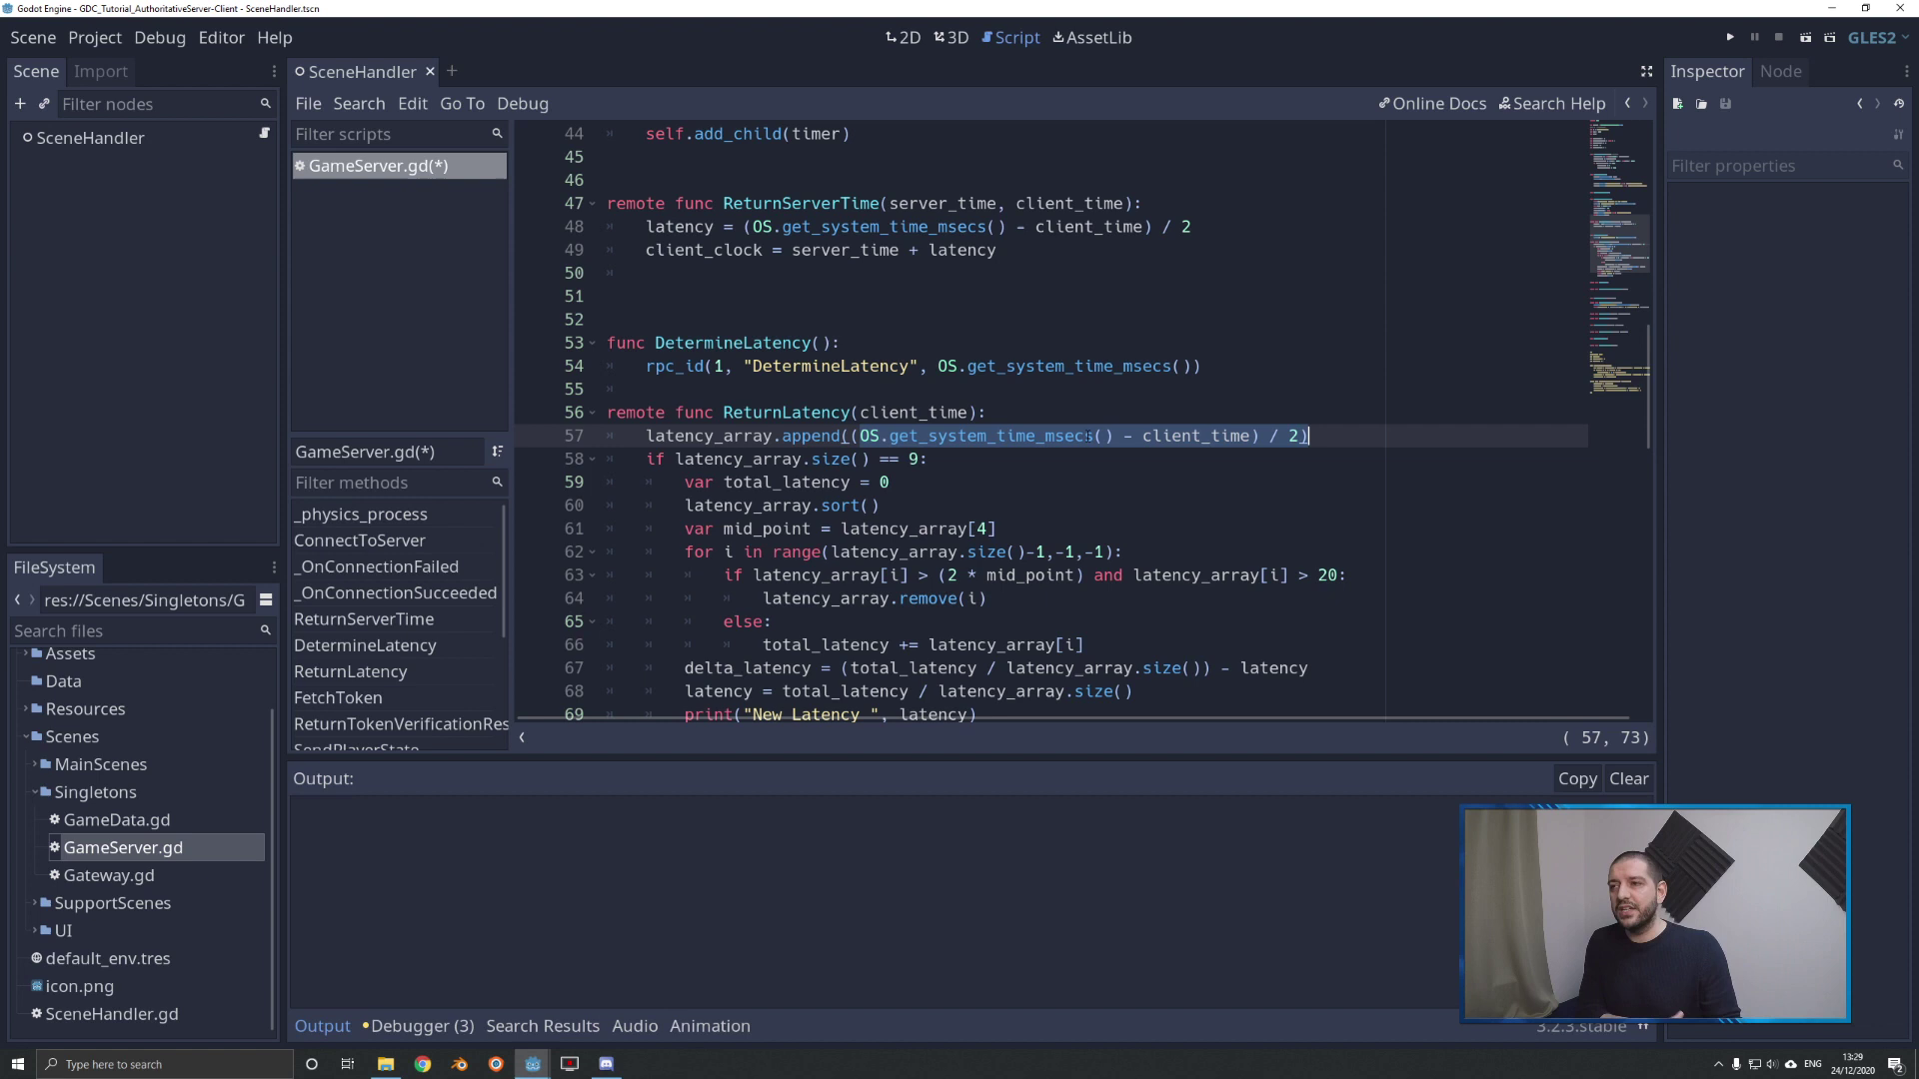
pyautogui.scroll(1, 1087, 436)
pyautogui.doubleClick(681, 296)
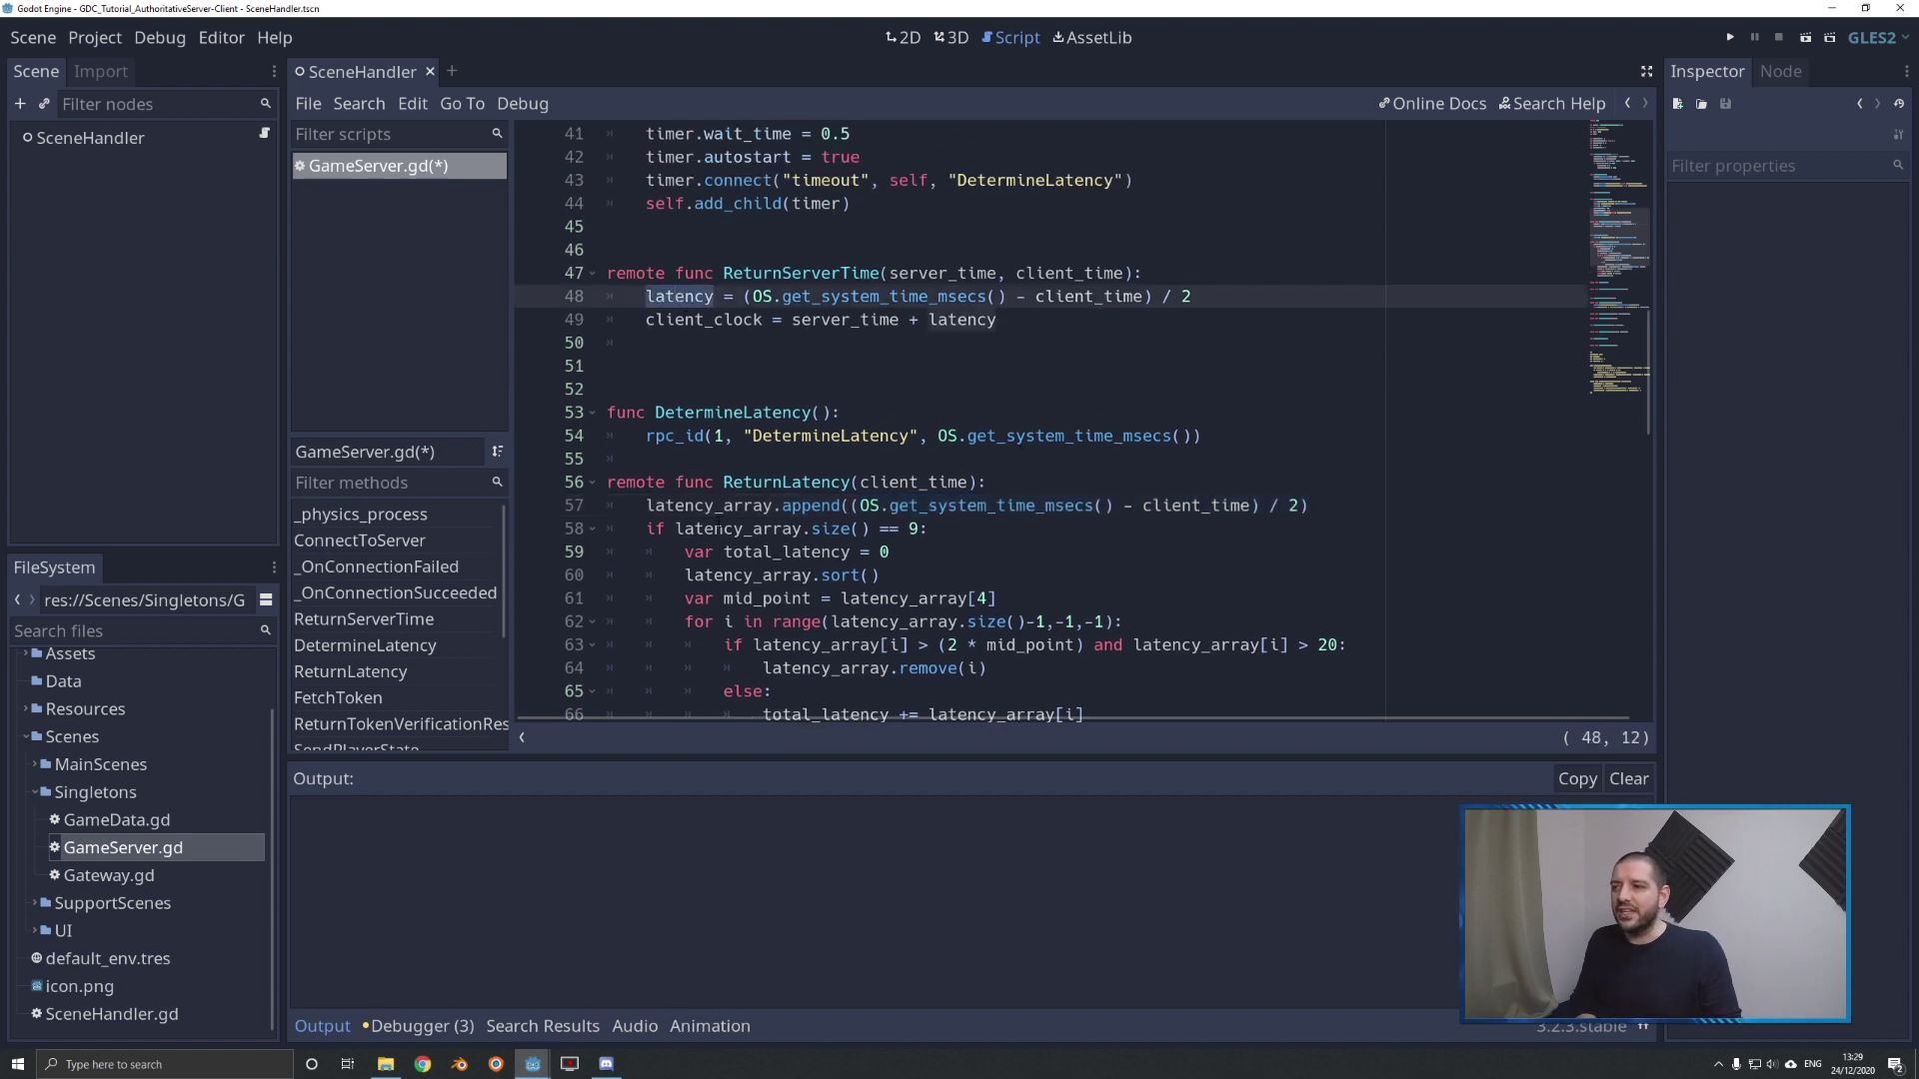
pyautogui.doubleClick(706, 506)
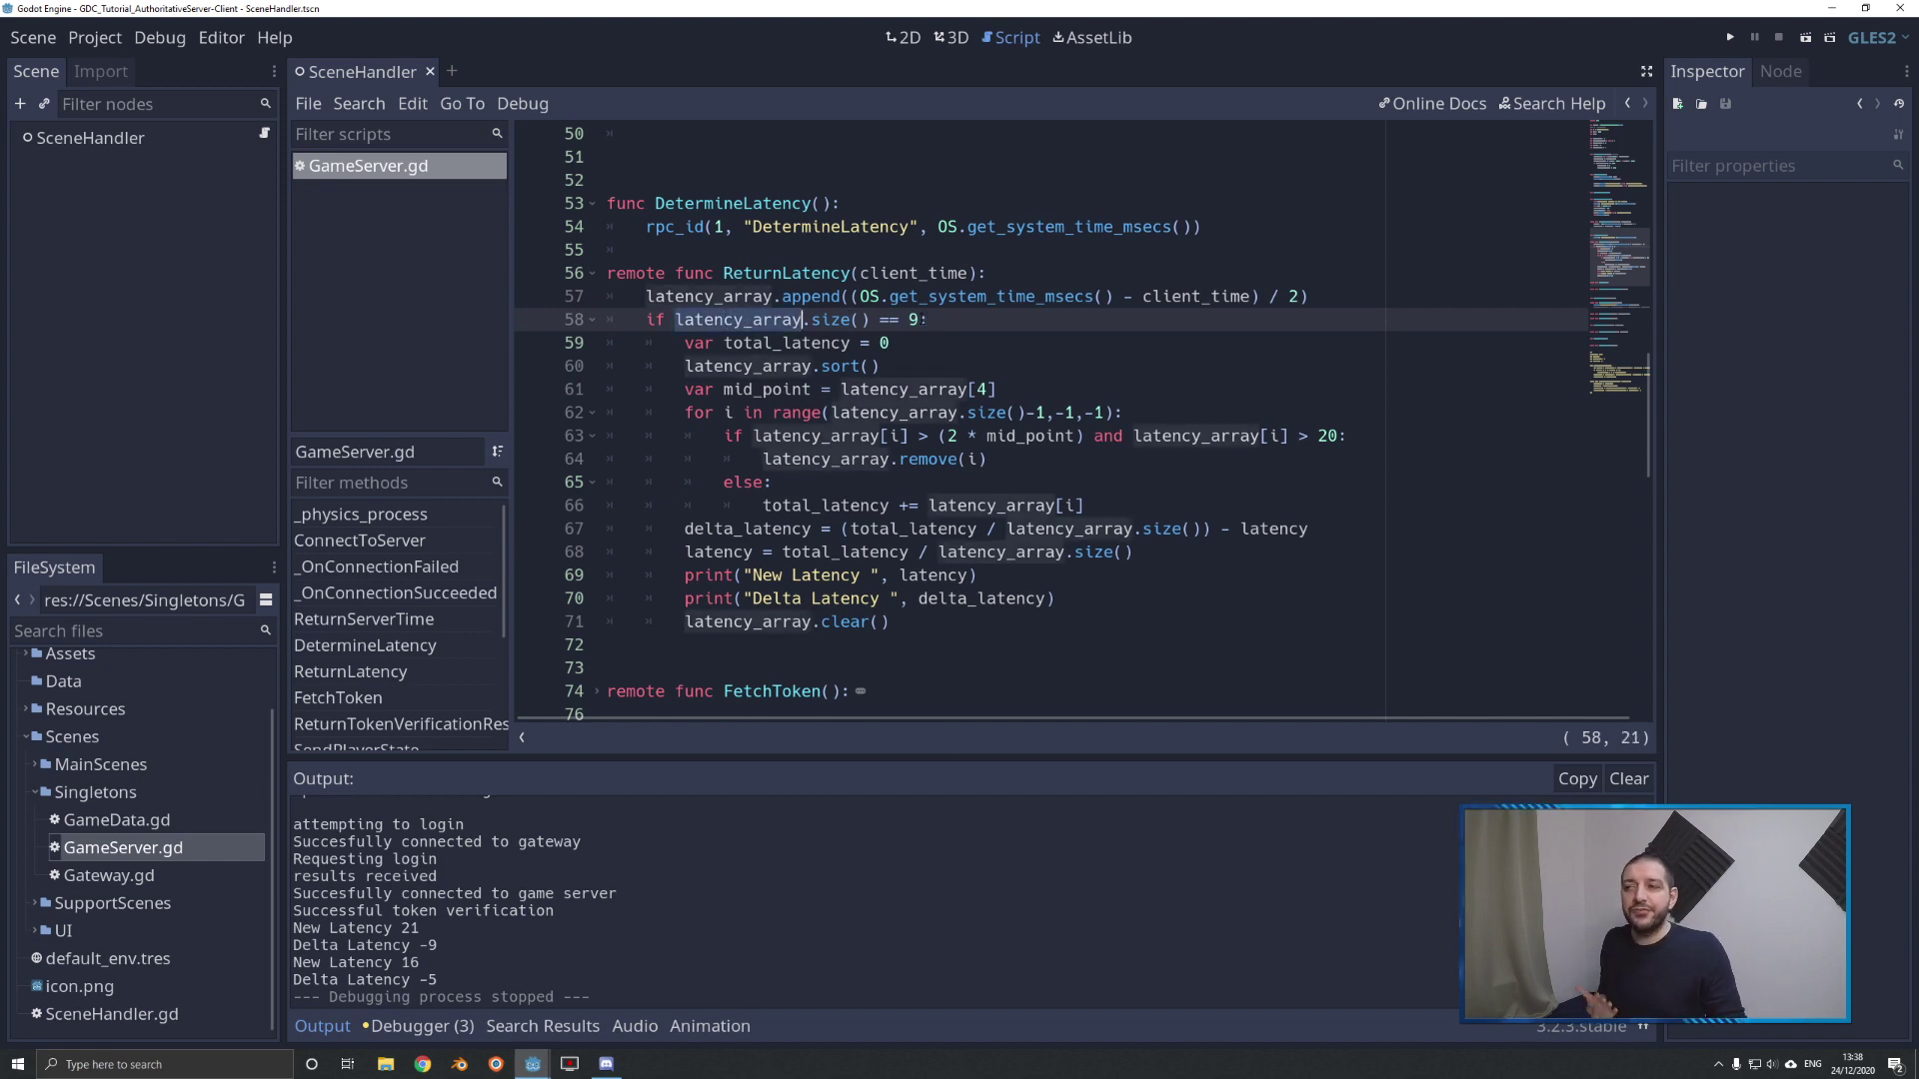
pyautogui.press('Right')
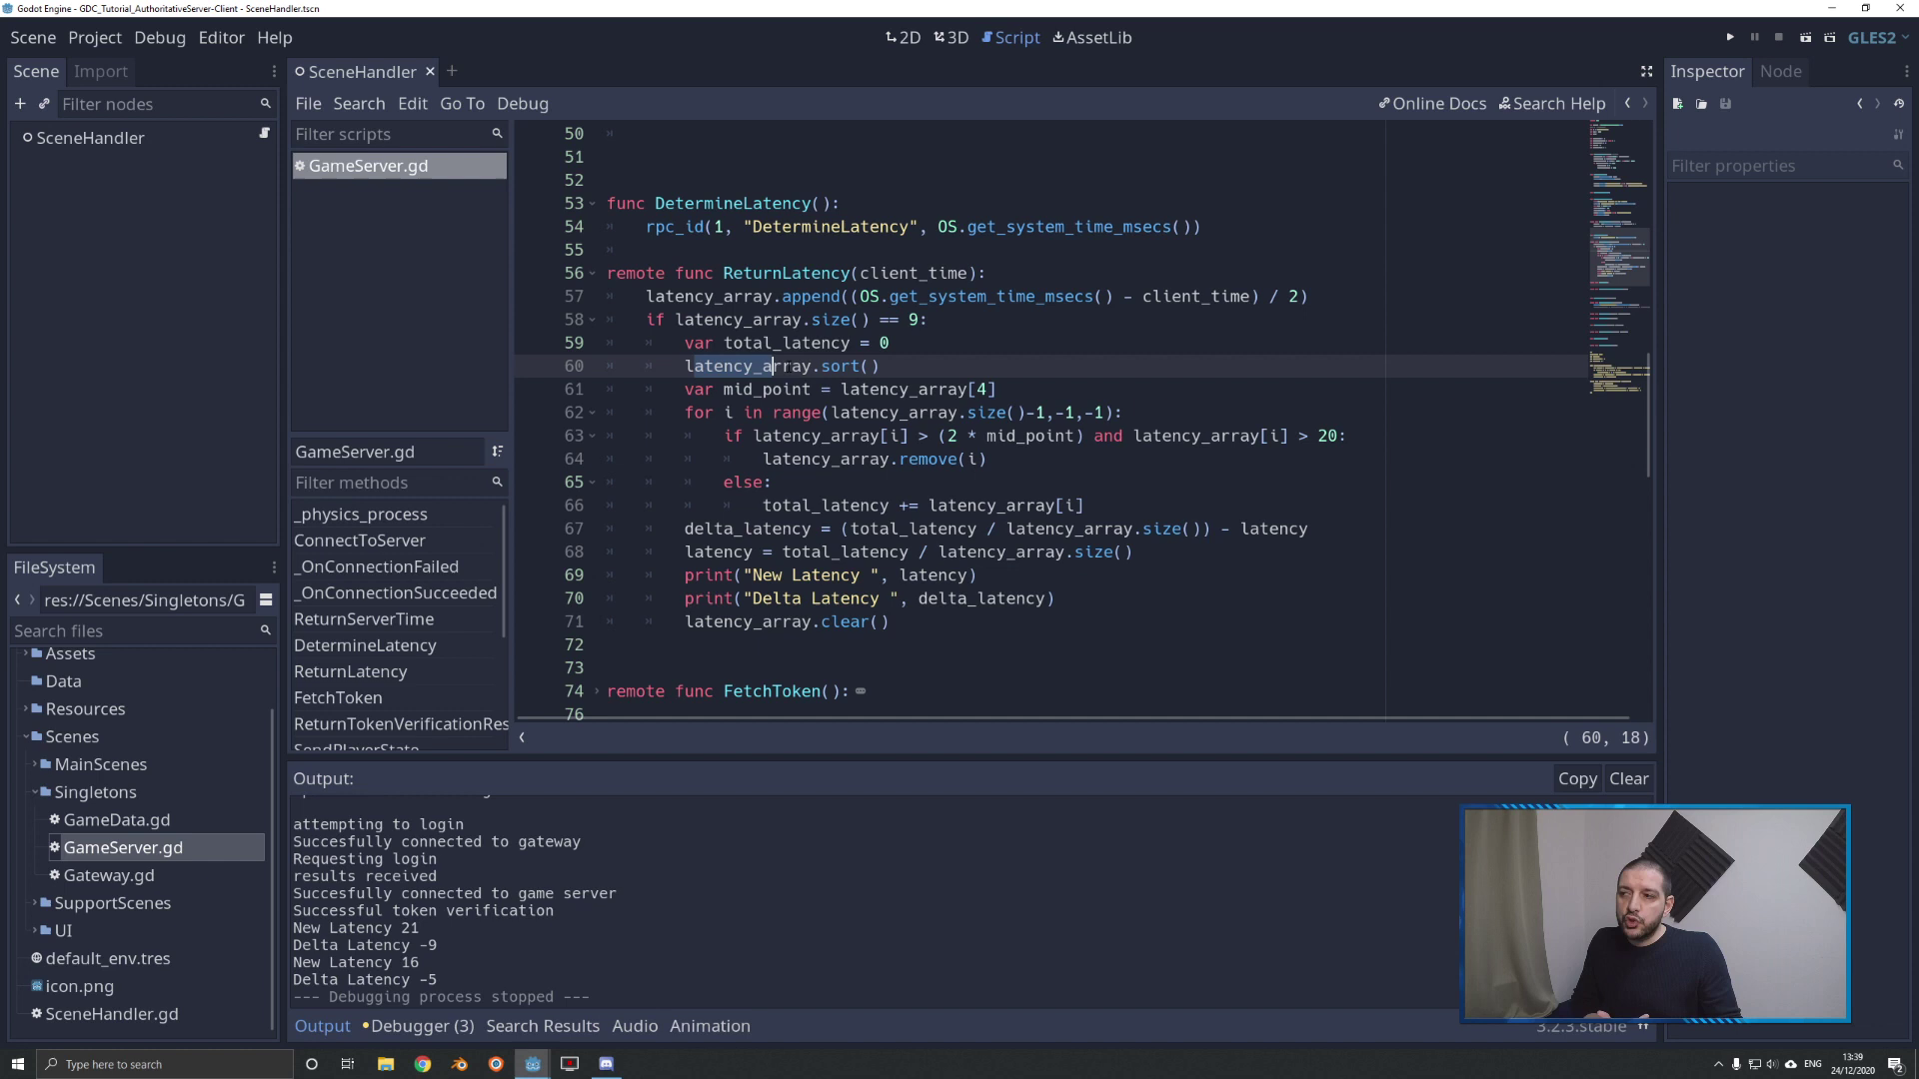
pyautogui.moveTo(685, 365); pyautogui.dragTo(882, 365)
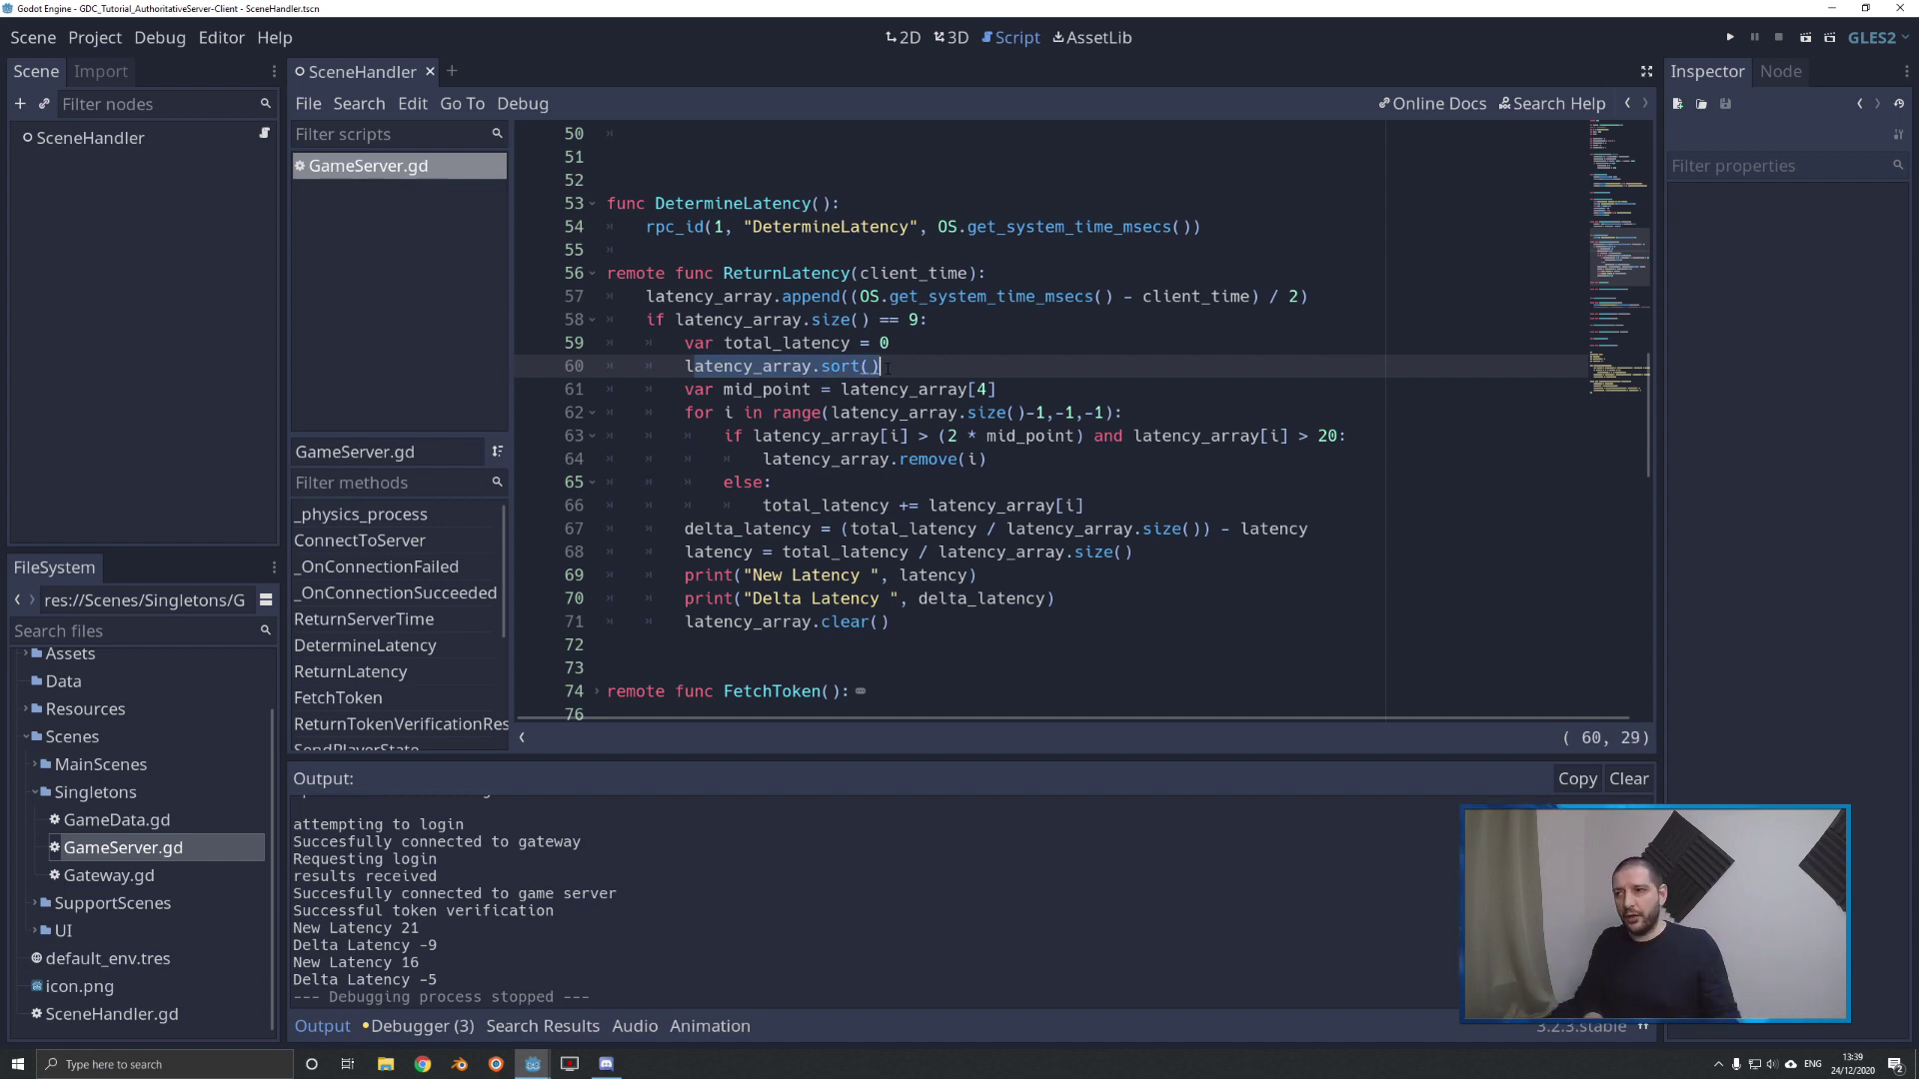
pyautogui.moveTo(723, 389); pyautogui.dragTo(812, 389)
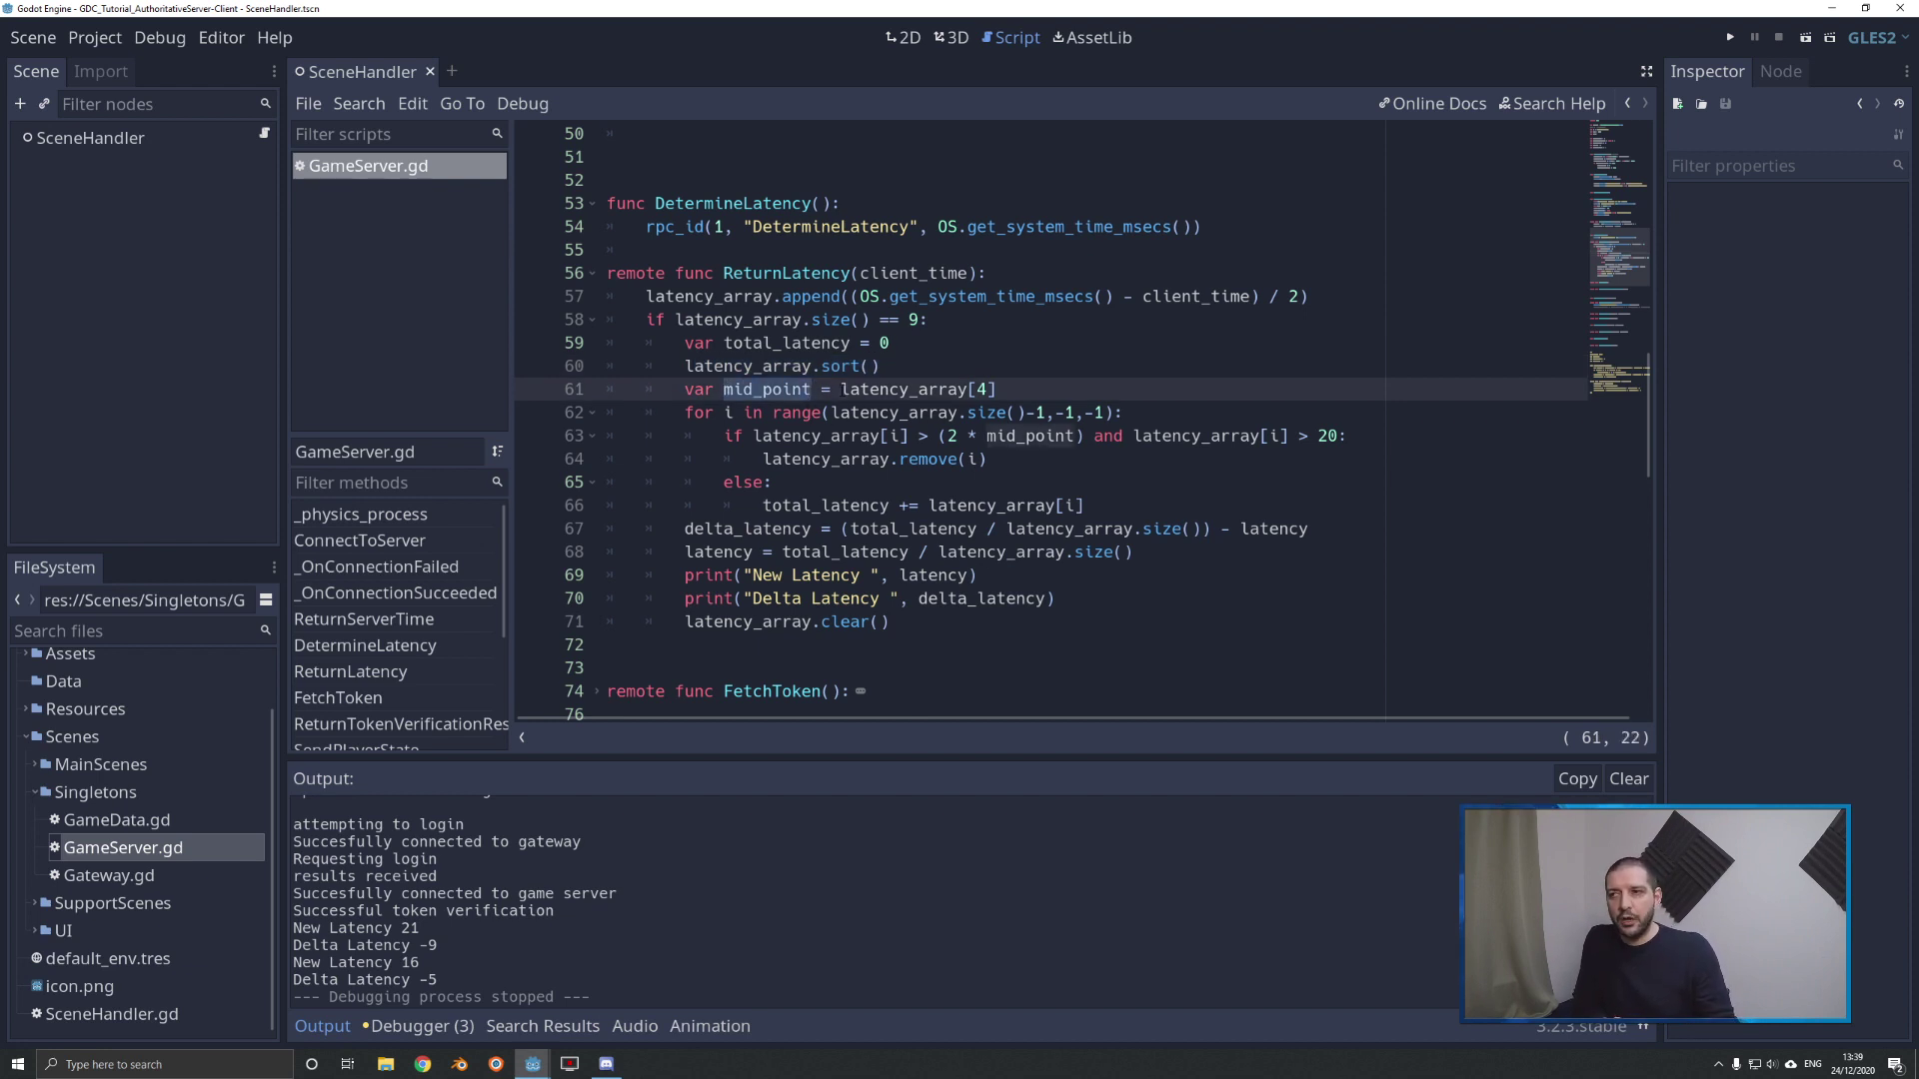
pyautogui.moveTo(841, 389); pyautogui.dragTo(1027, 388)
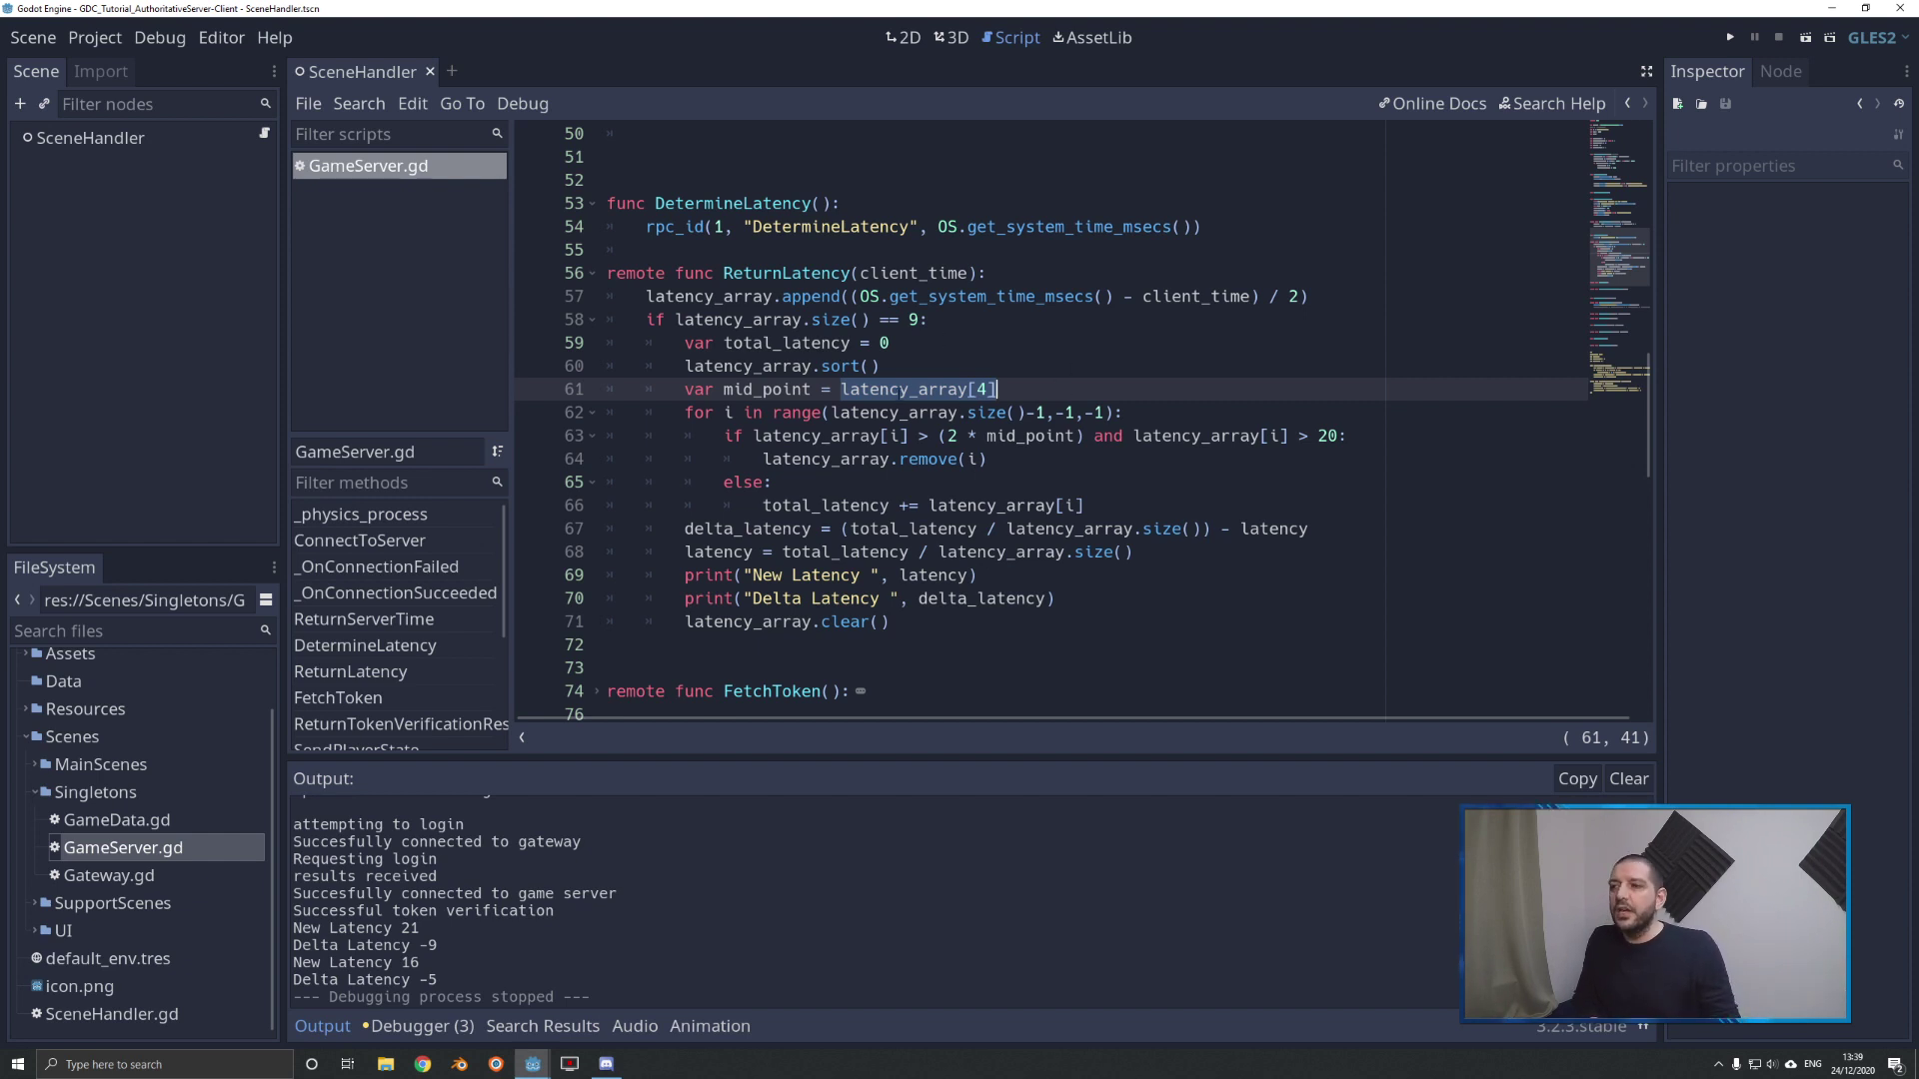
pyautogui.doubleClick(766, 389)
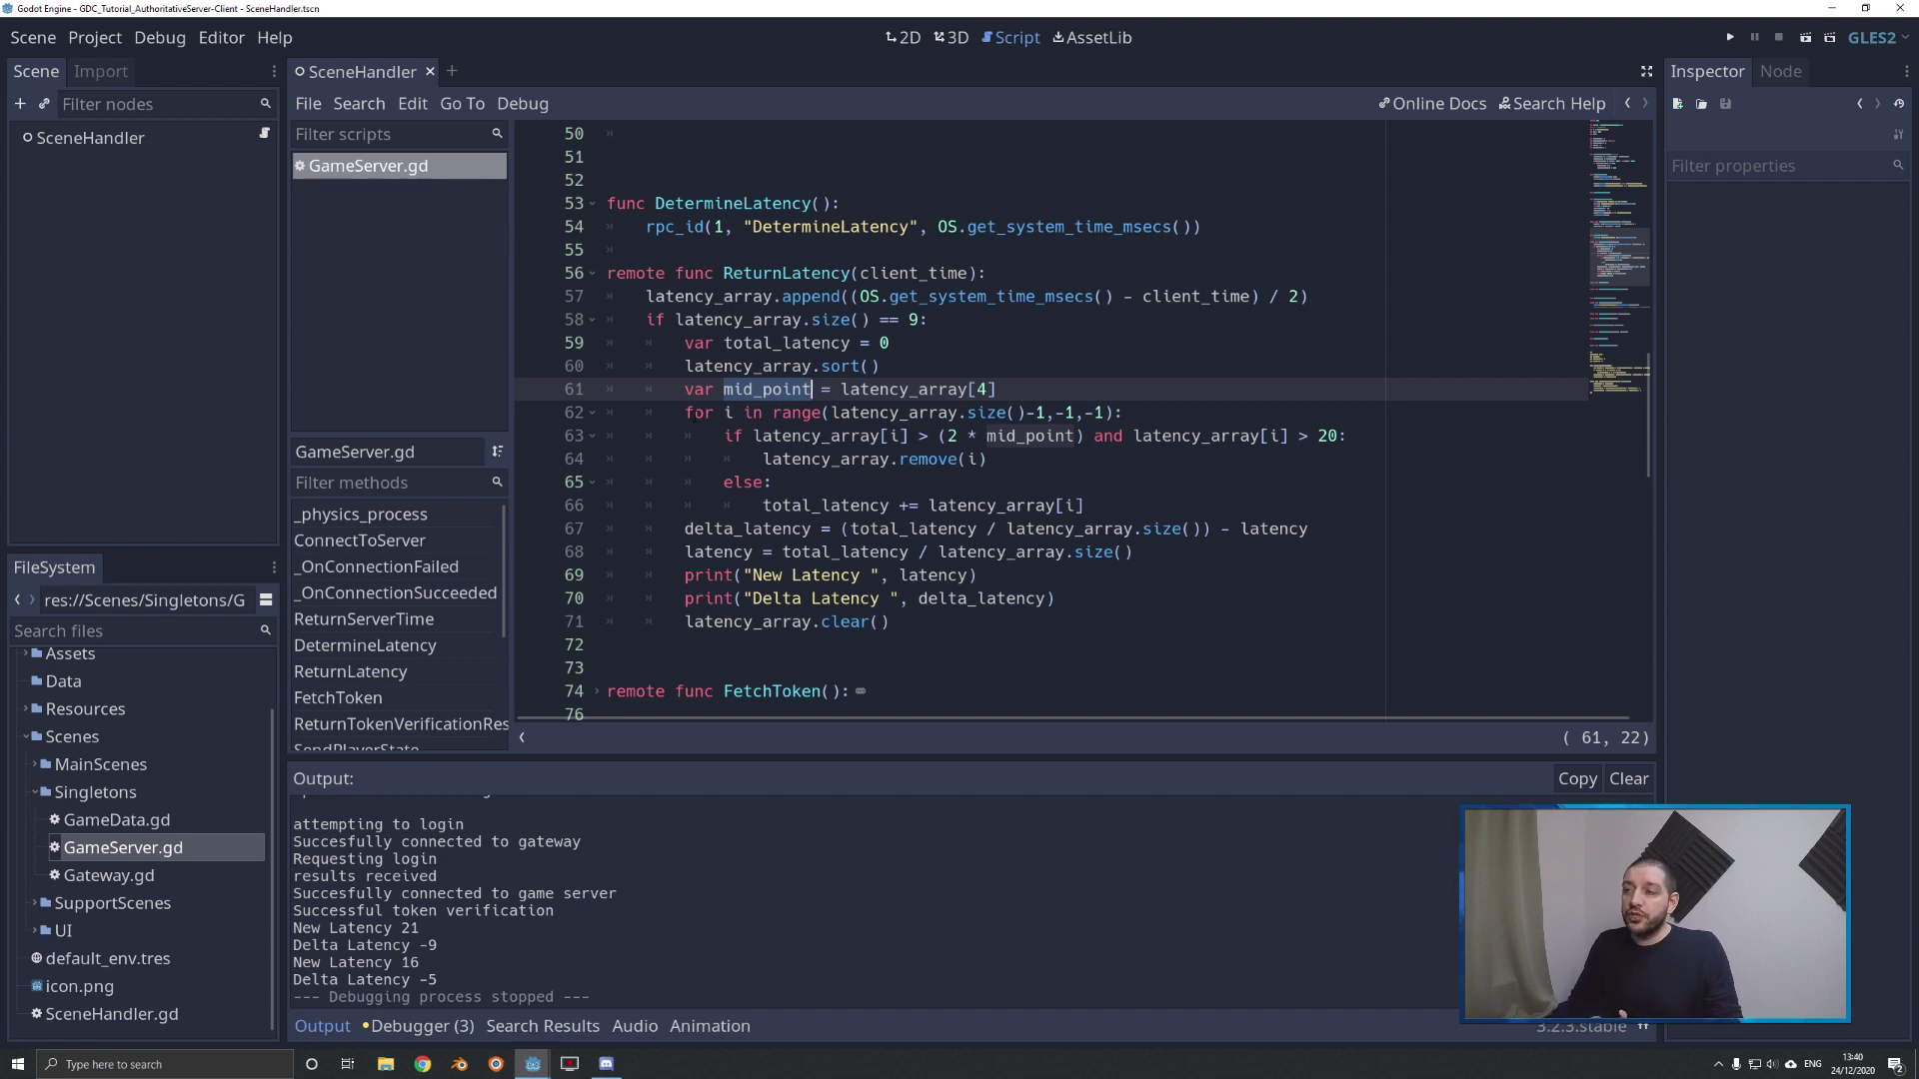
pyautogui.moveTo(685, 412); pyautogui.dragTo(1123, 411)
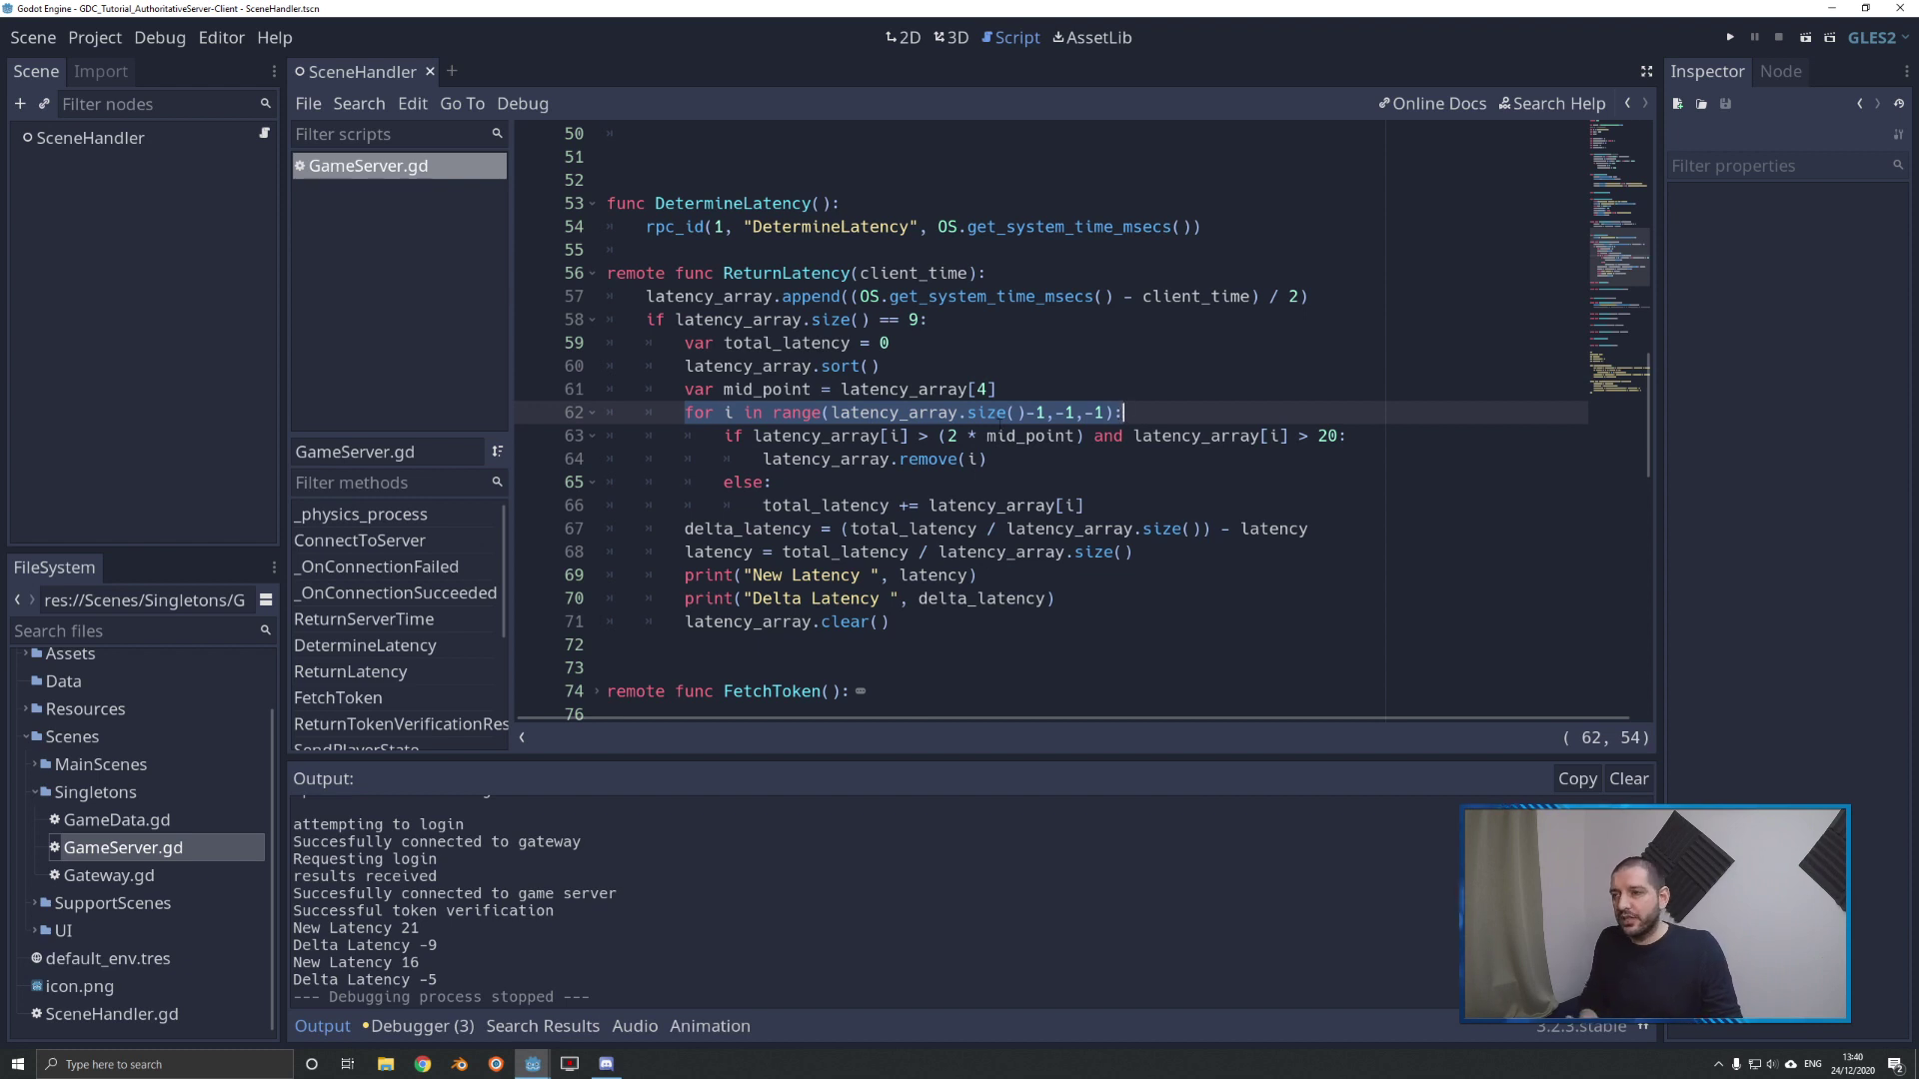
pyautogui.moveTo(752, 434); pyautogui.dragTo(911, 435)
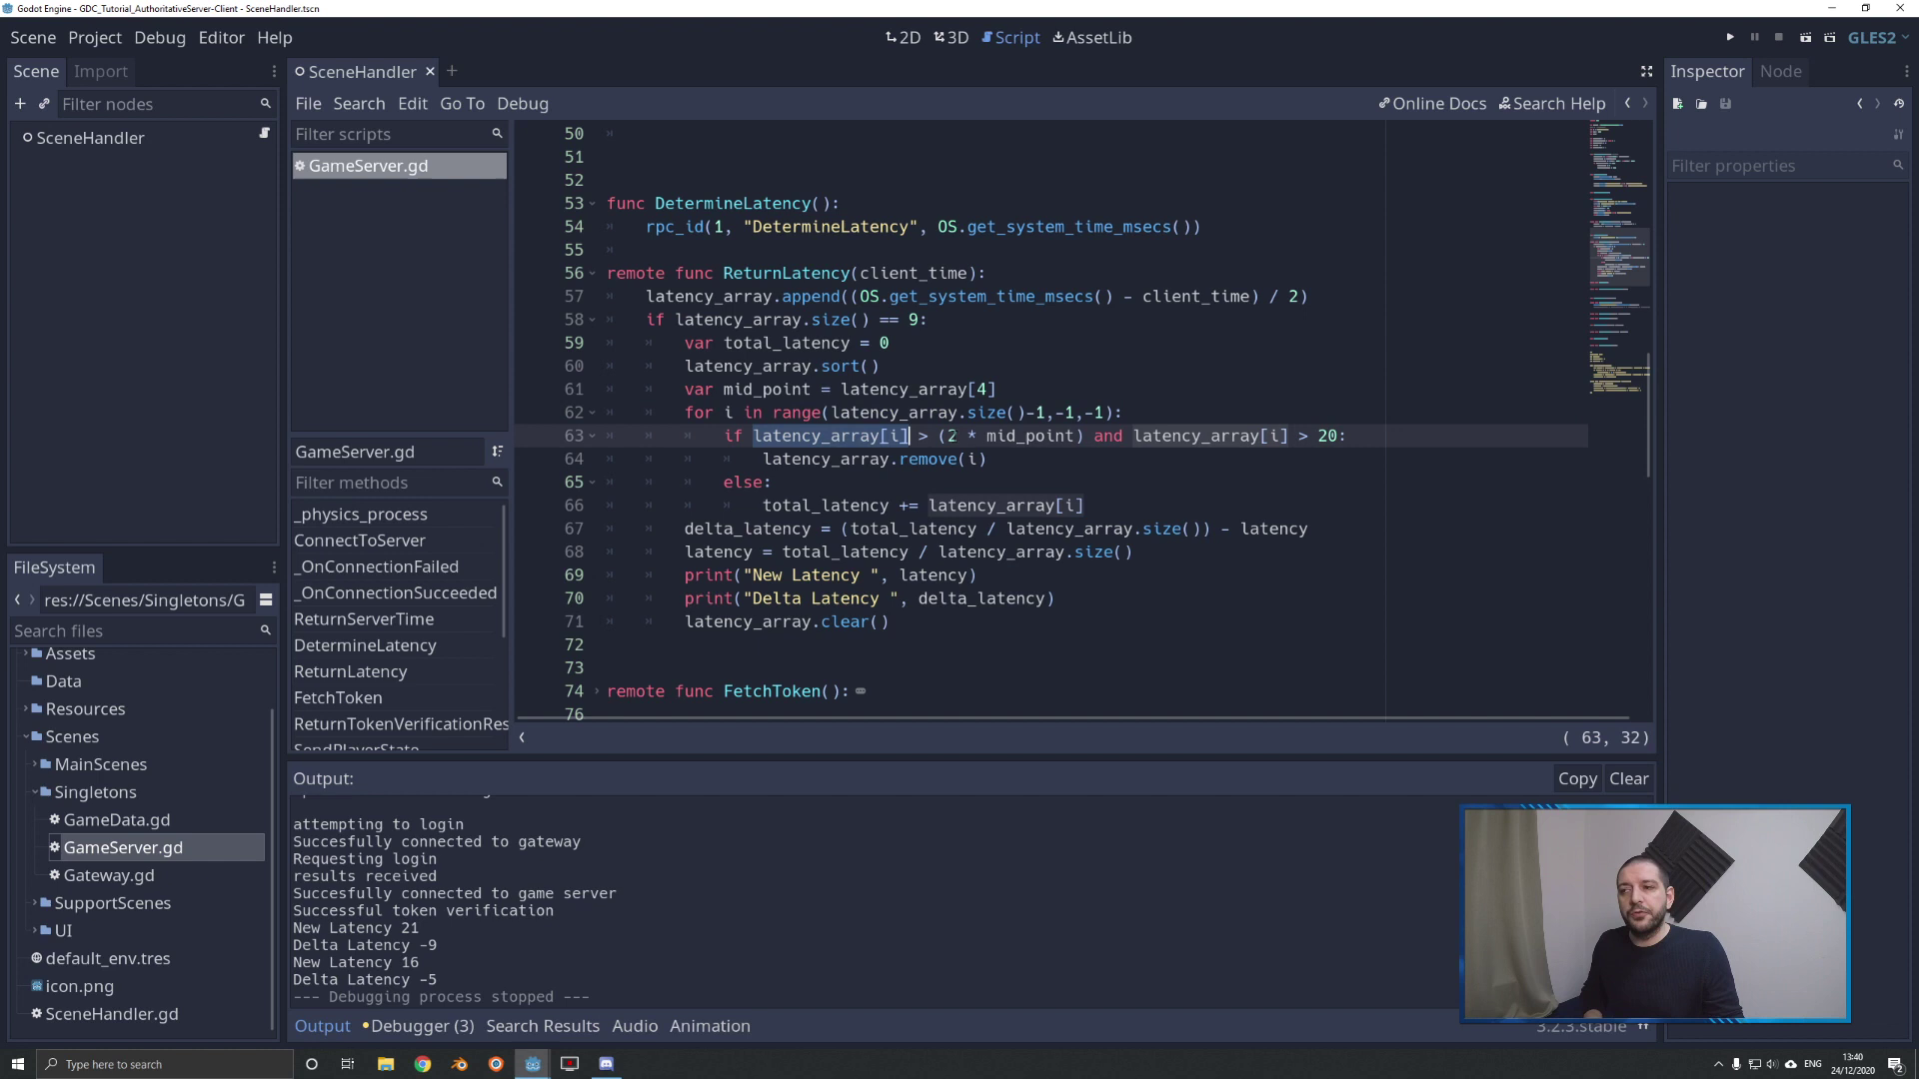
pyautogui.moveTo(948, 437); pyautogui.dragTo(1077, 437)
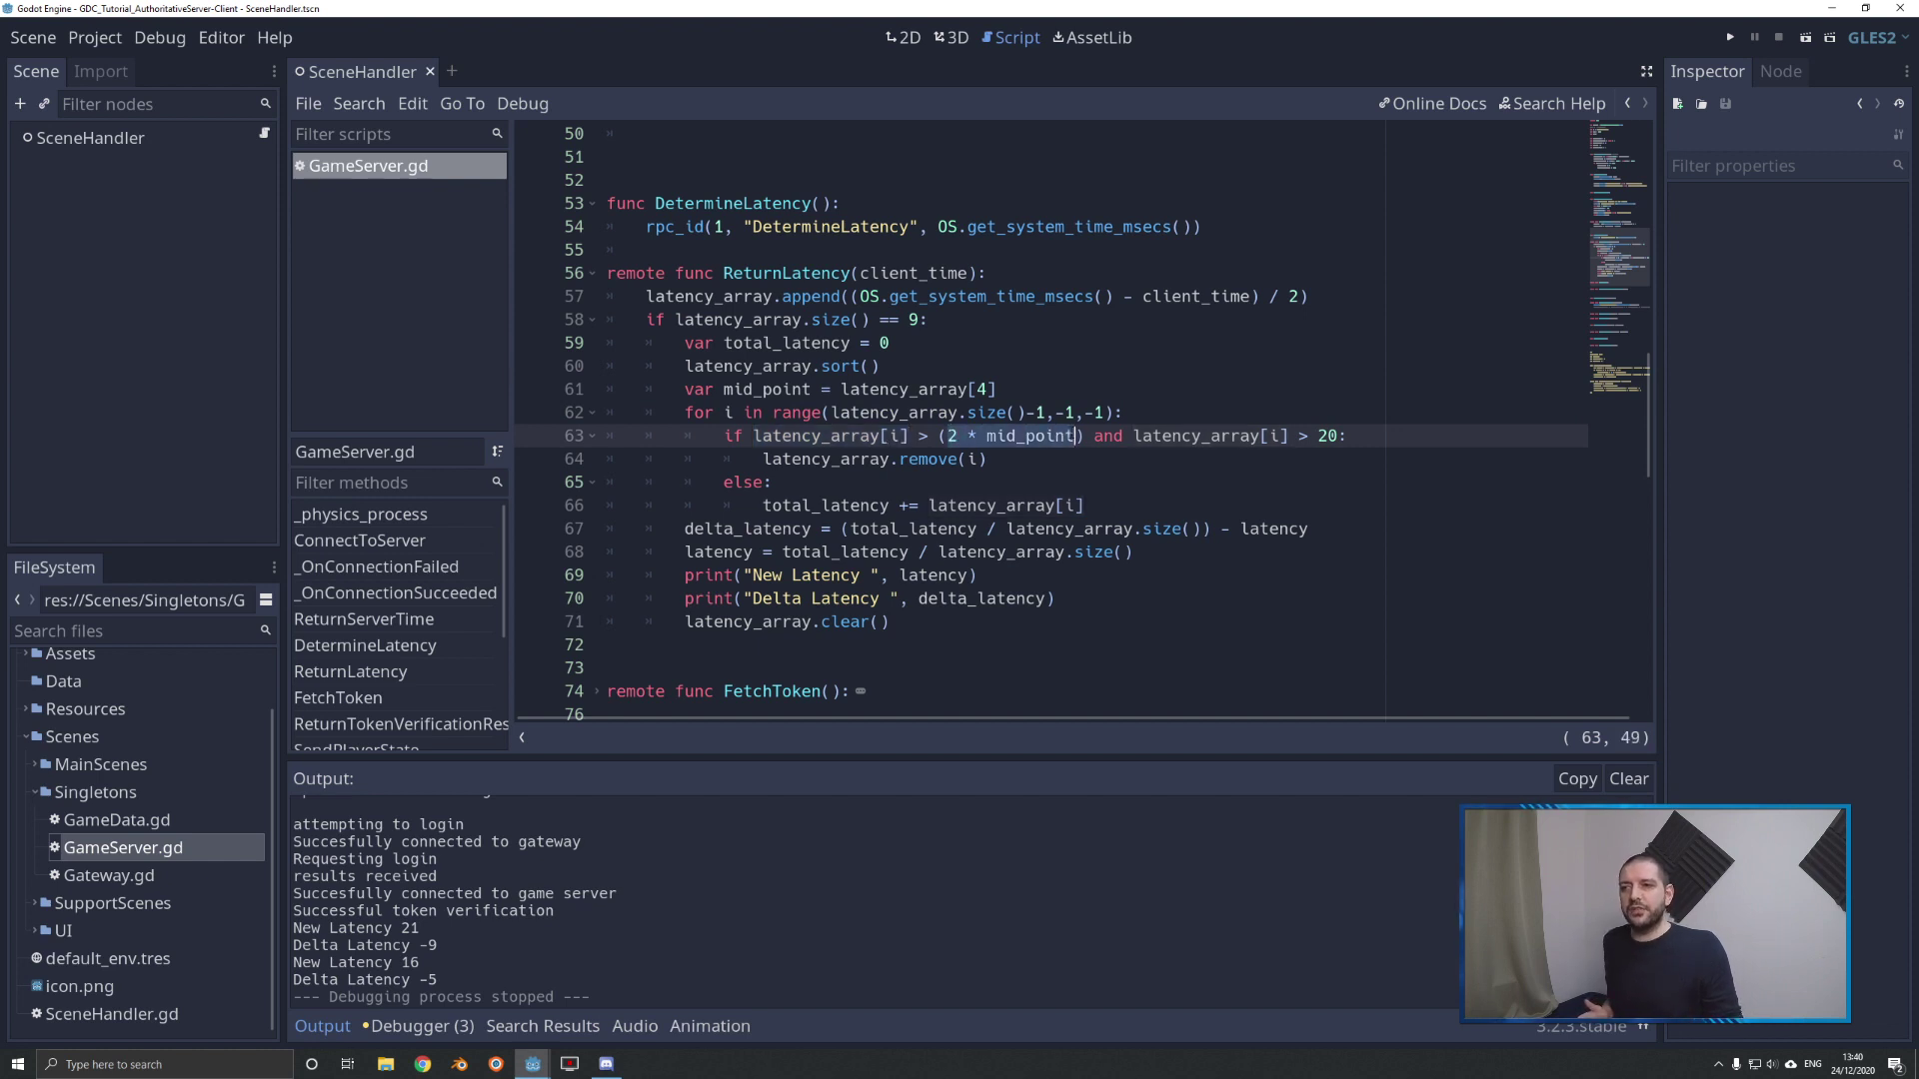
pyautogui.moveTo(763, 460); pyautogui.dragTo(989, 460)
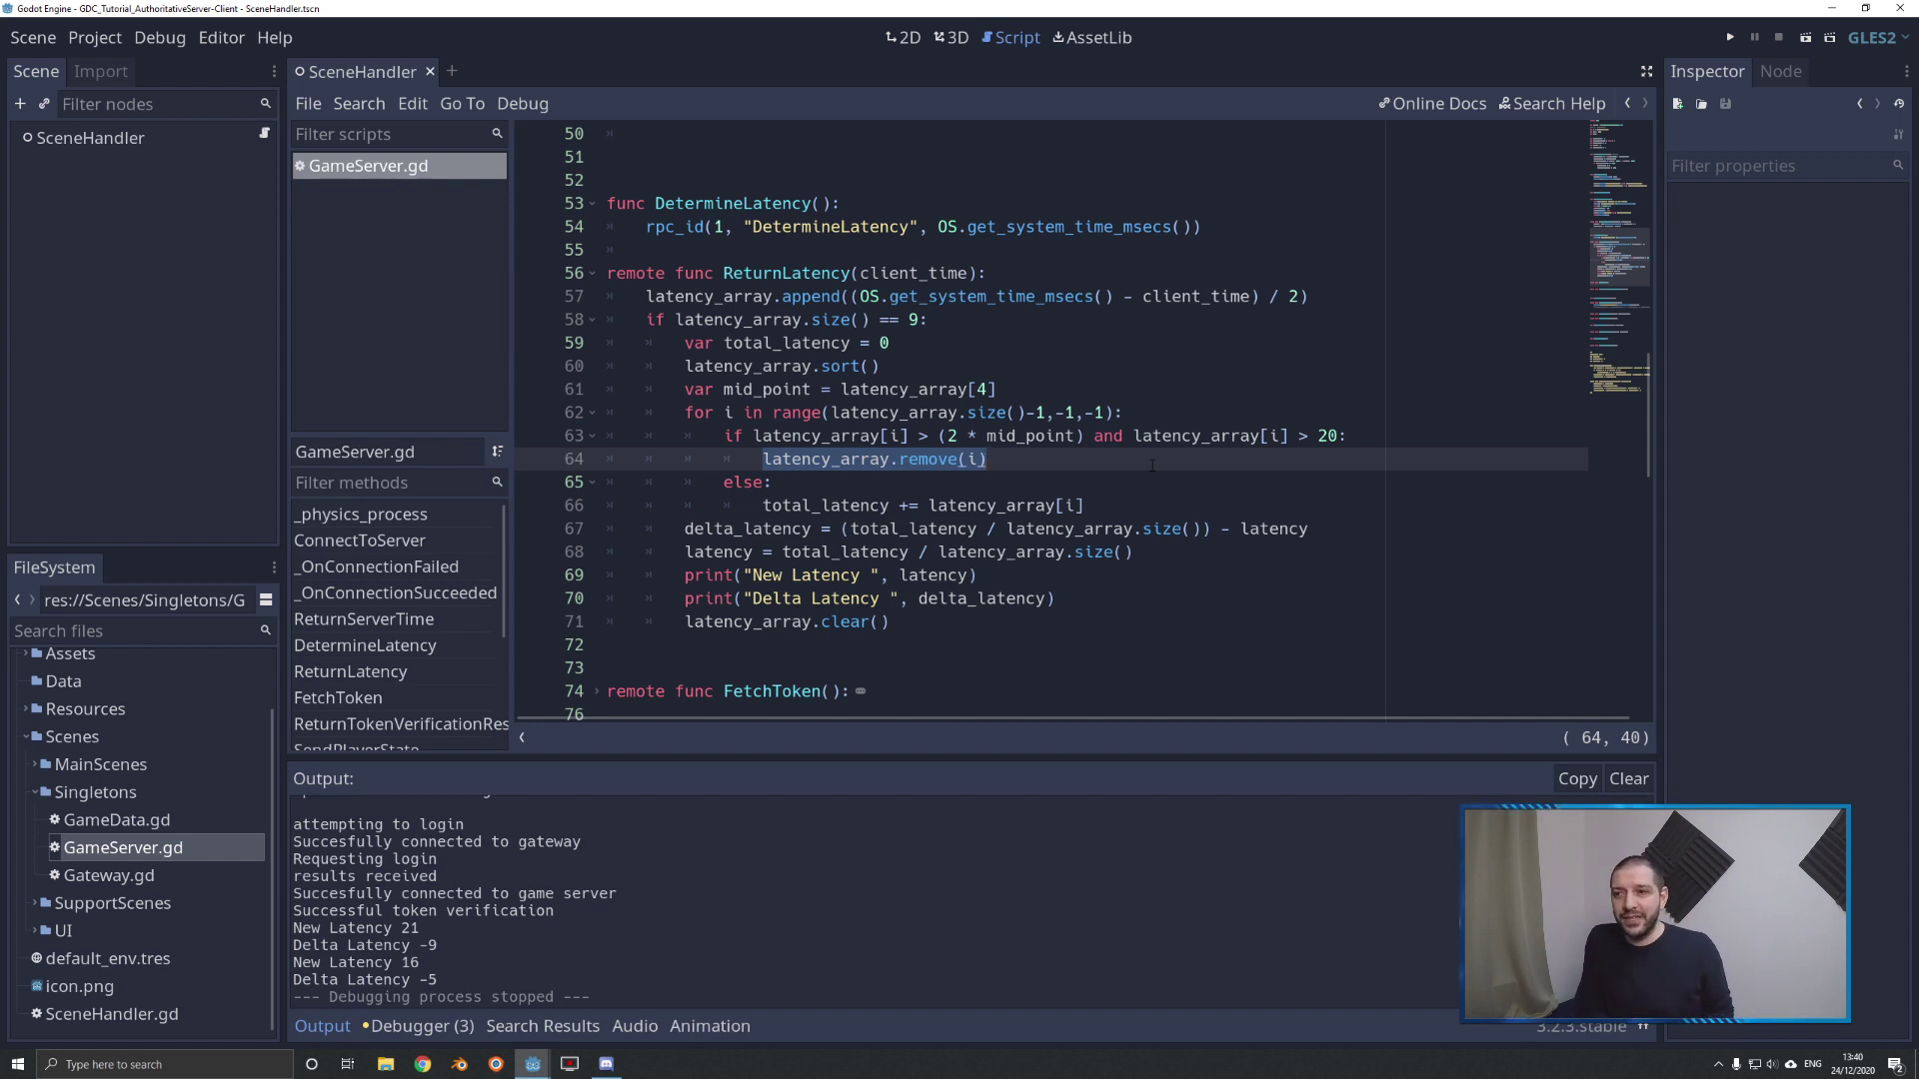
pyautogui.moveTo(967, 437); pyautogui.dragTo(1058, 436)
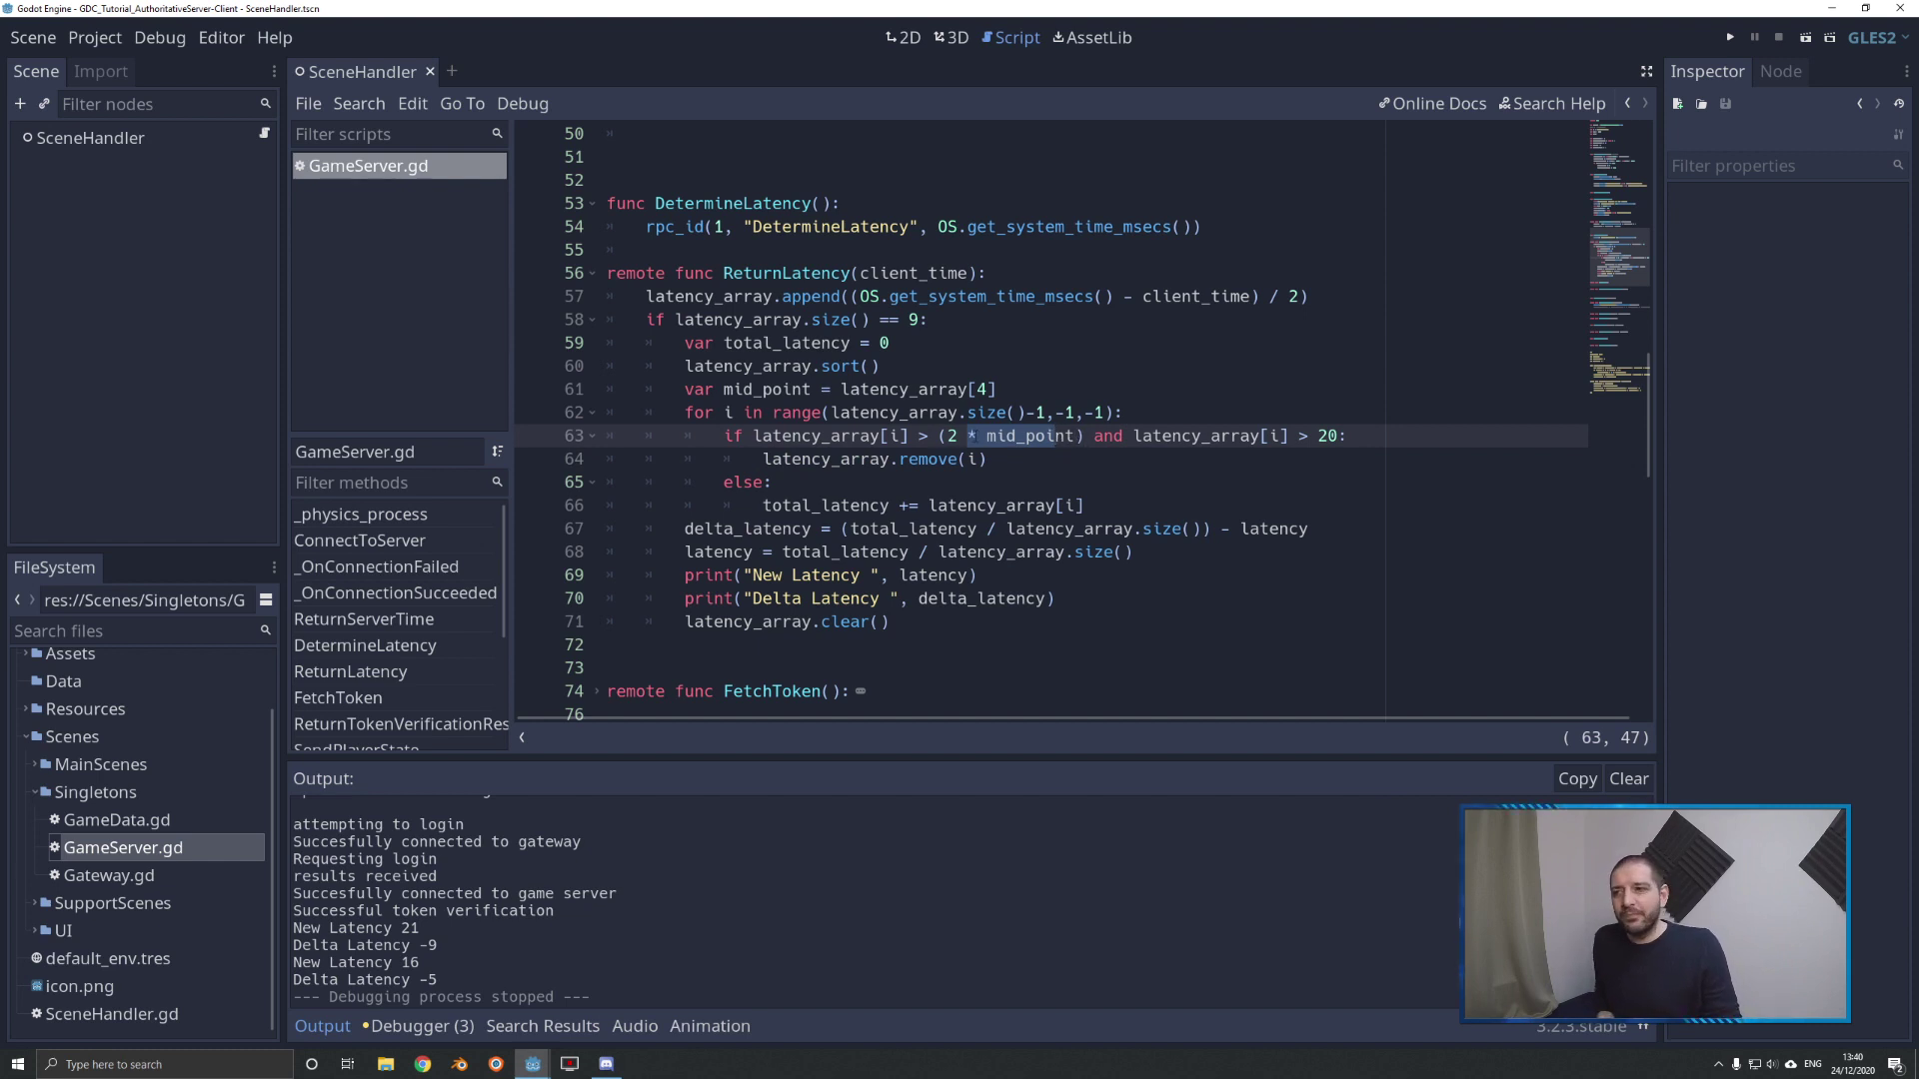
pyautogui.moveTo(1063, 436); pyautogui.dragTo(800, 437)
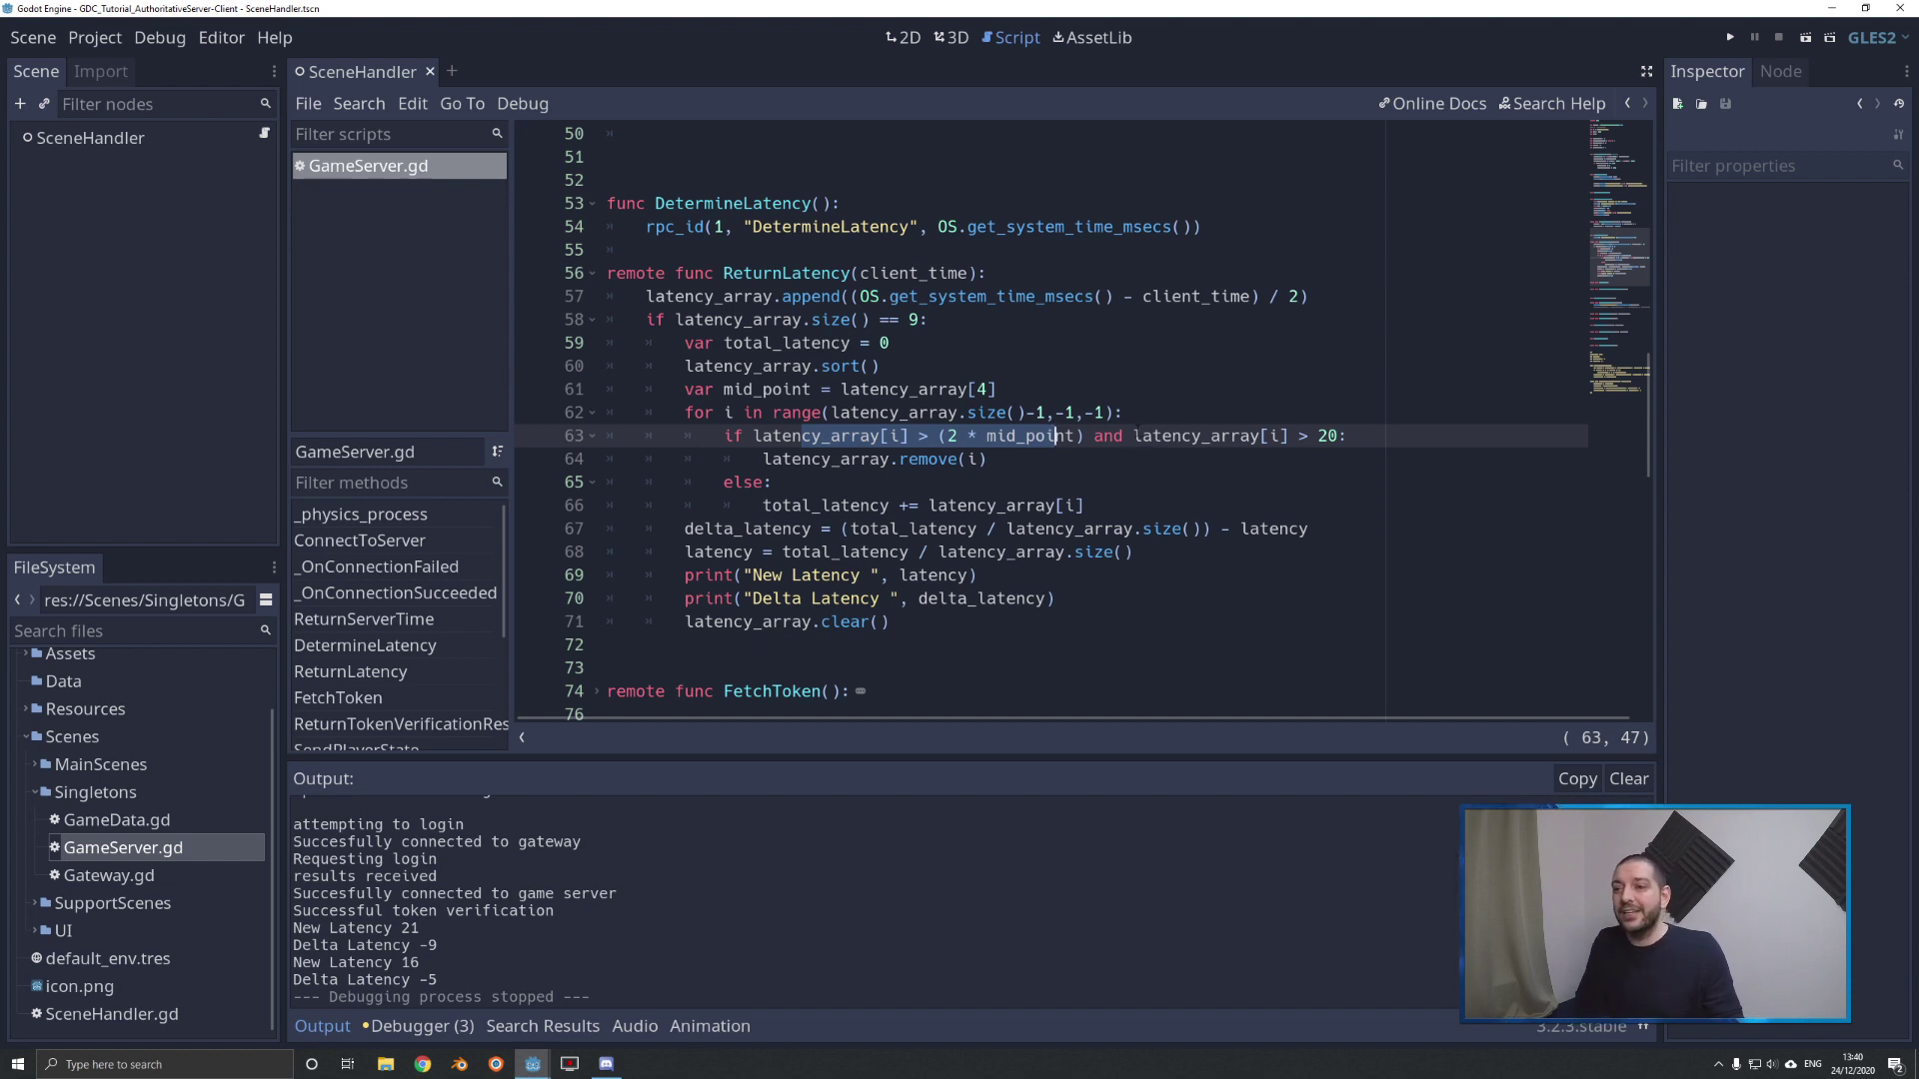
pyautogui.moveTo(1133, 435); pyautogui.dragTo(1342, 436)
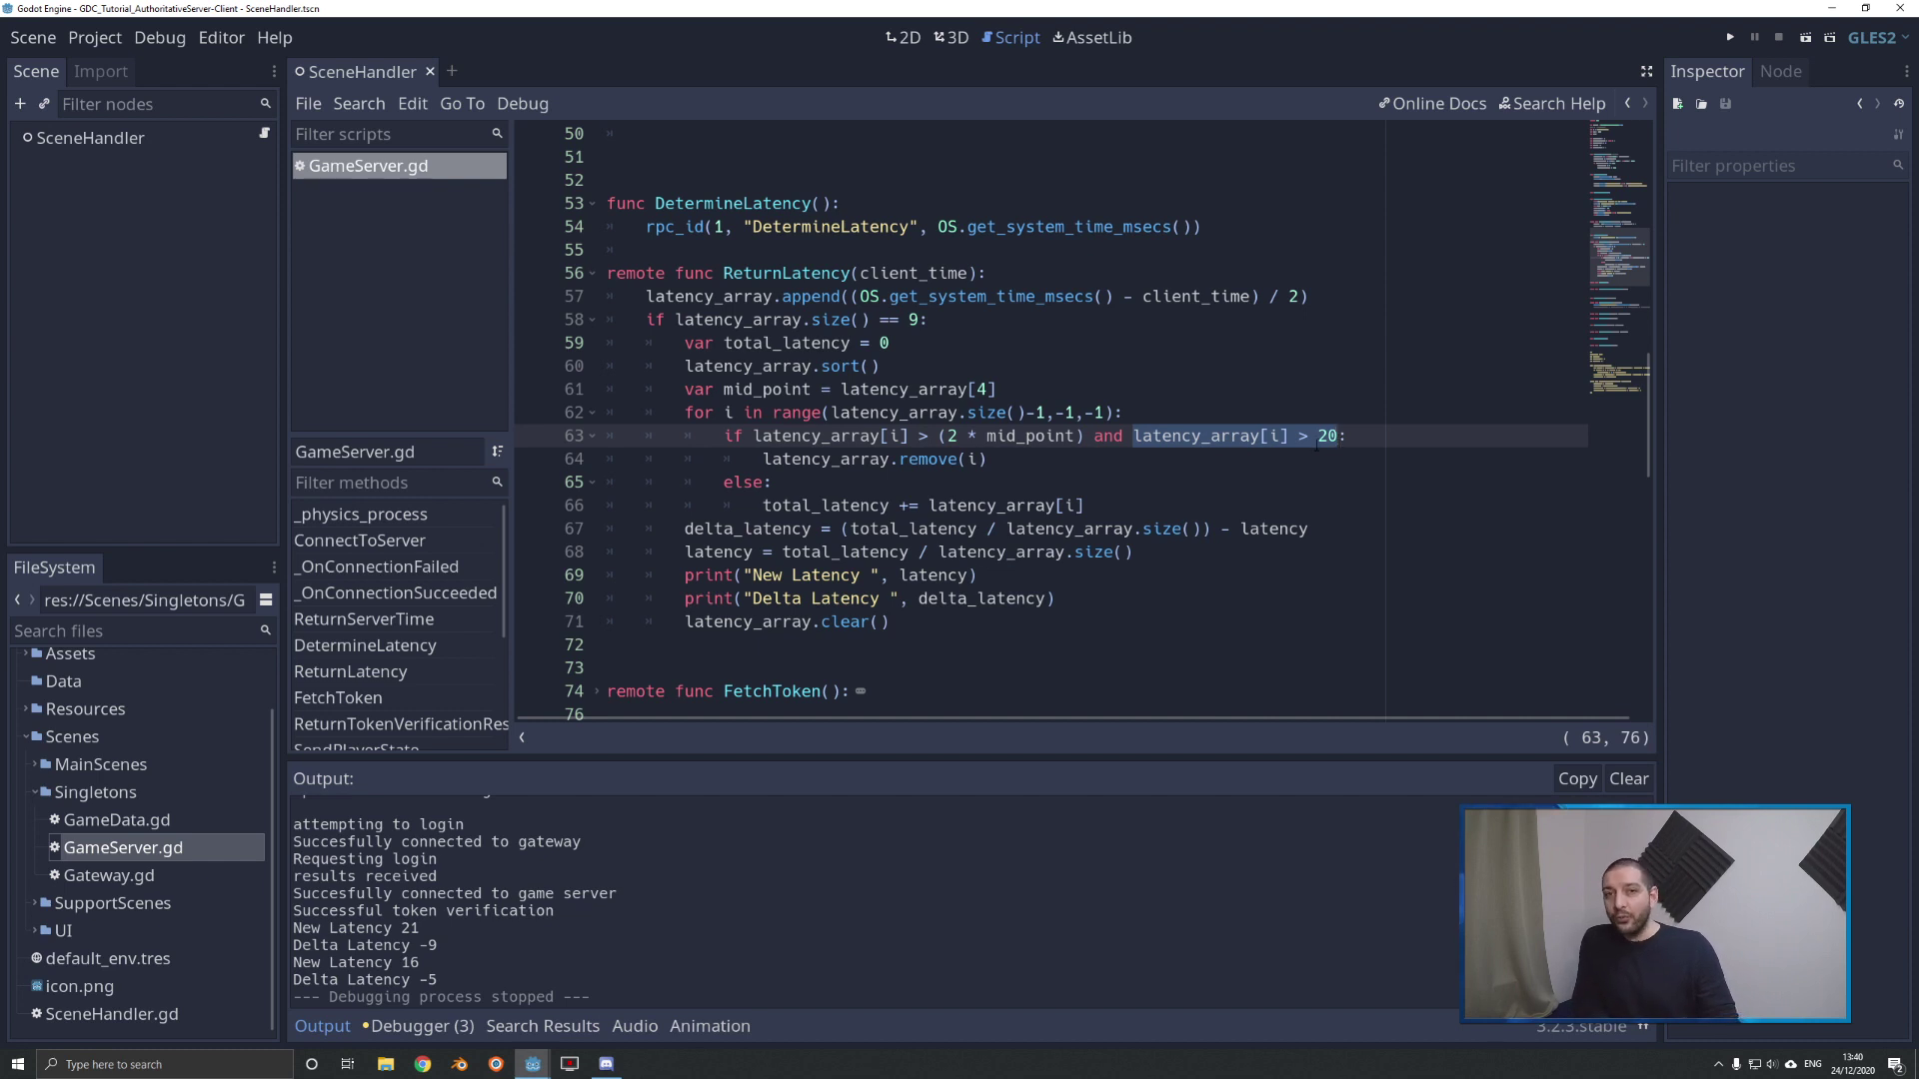
pyautogui.moveTo(792, 434); pyautogui.dragTo(1349, 436)
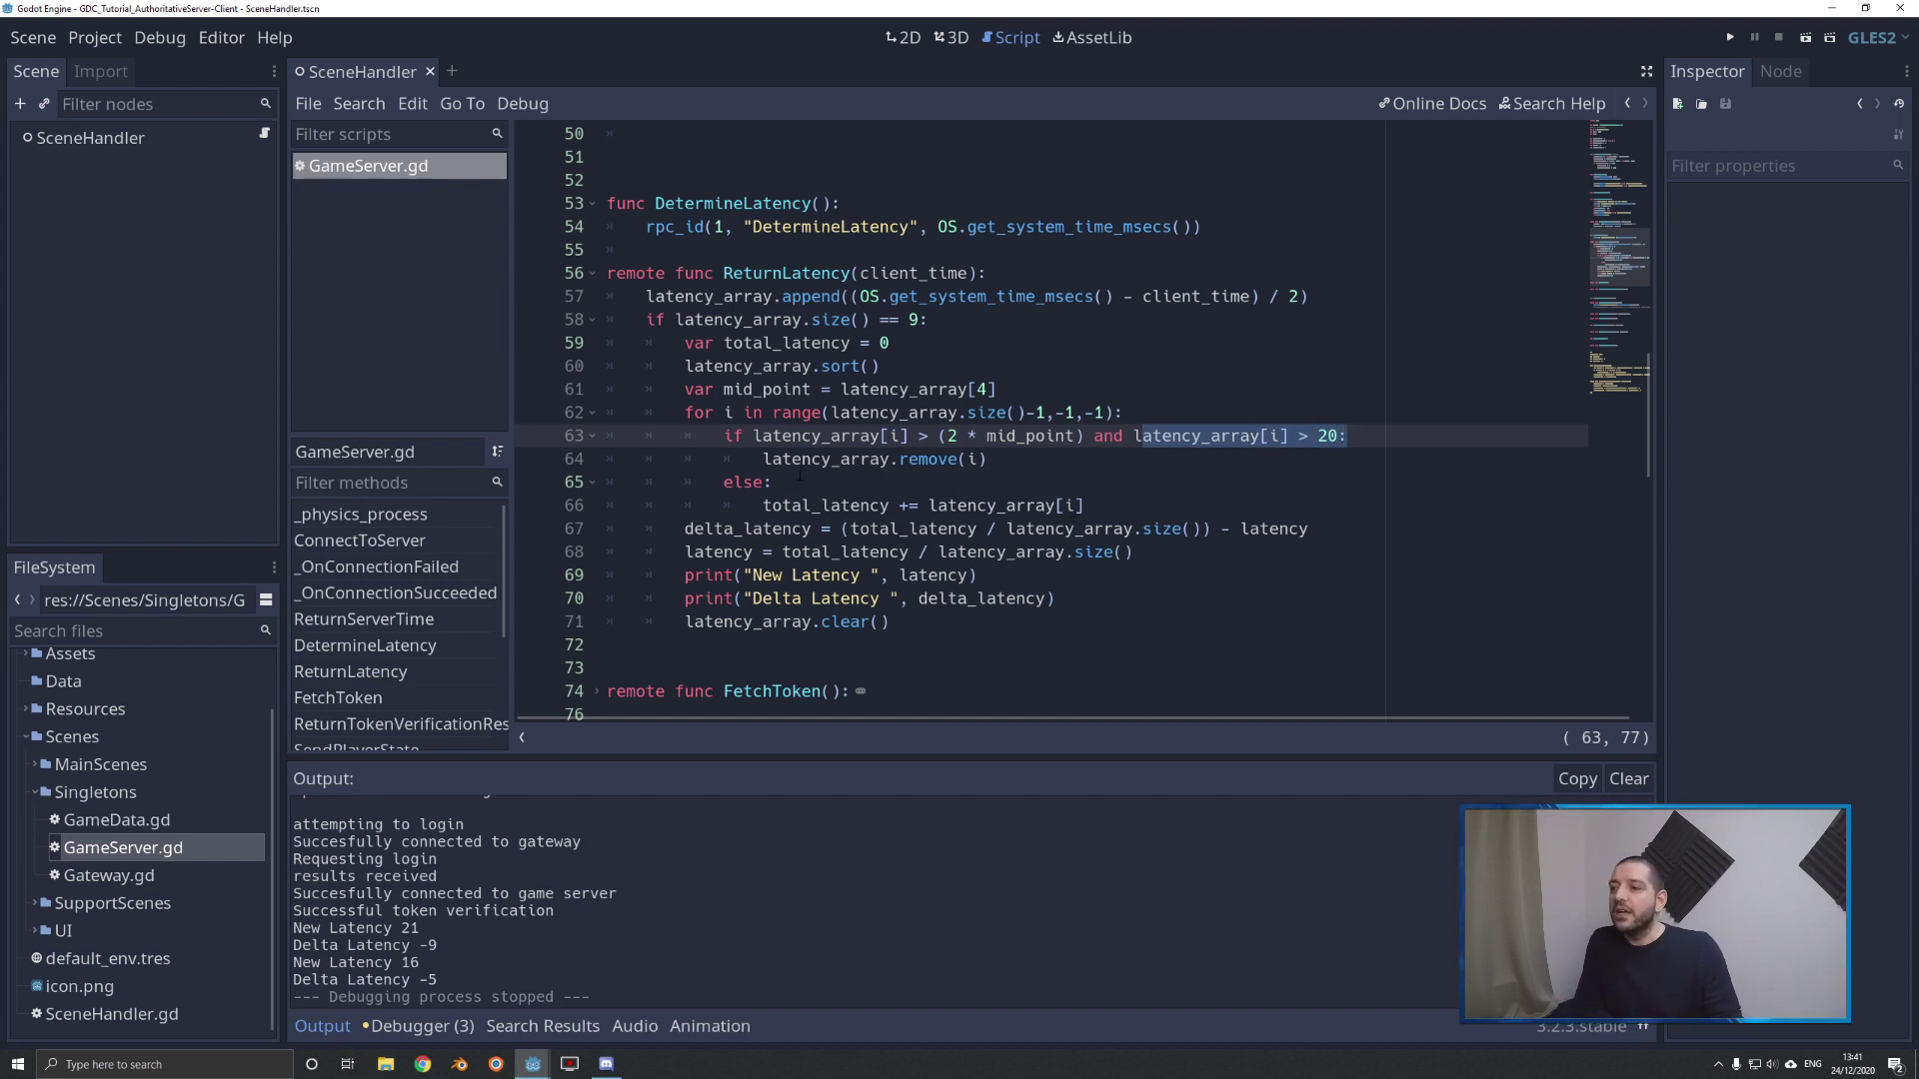
pyautogui.moveTo(763, 459); pyautogui.dragTo(989, 460)
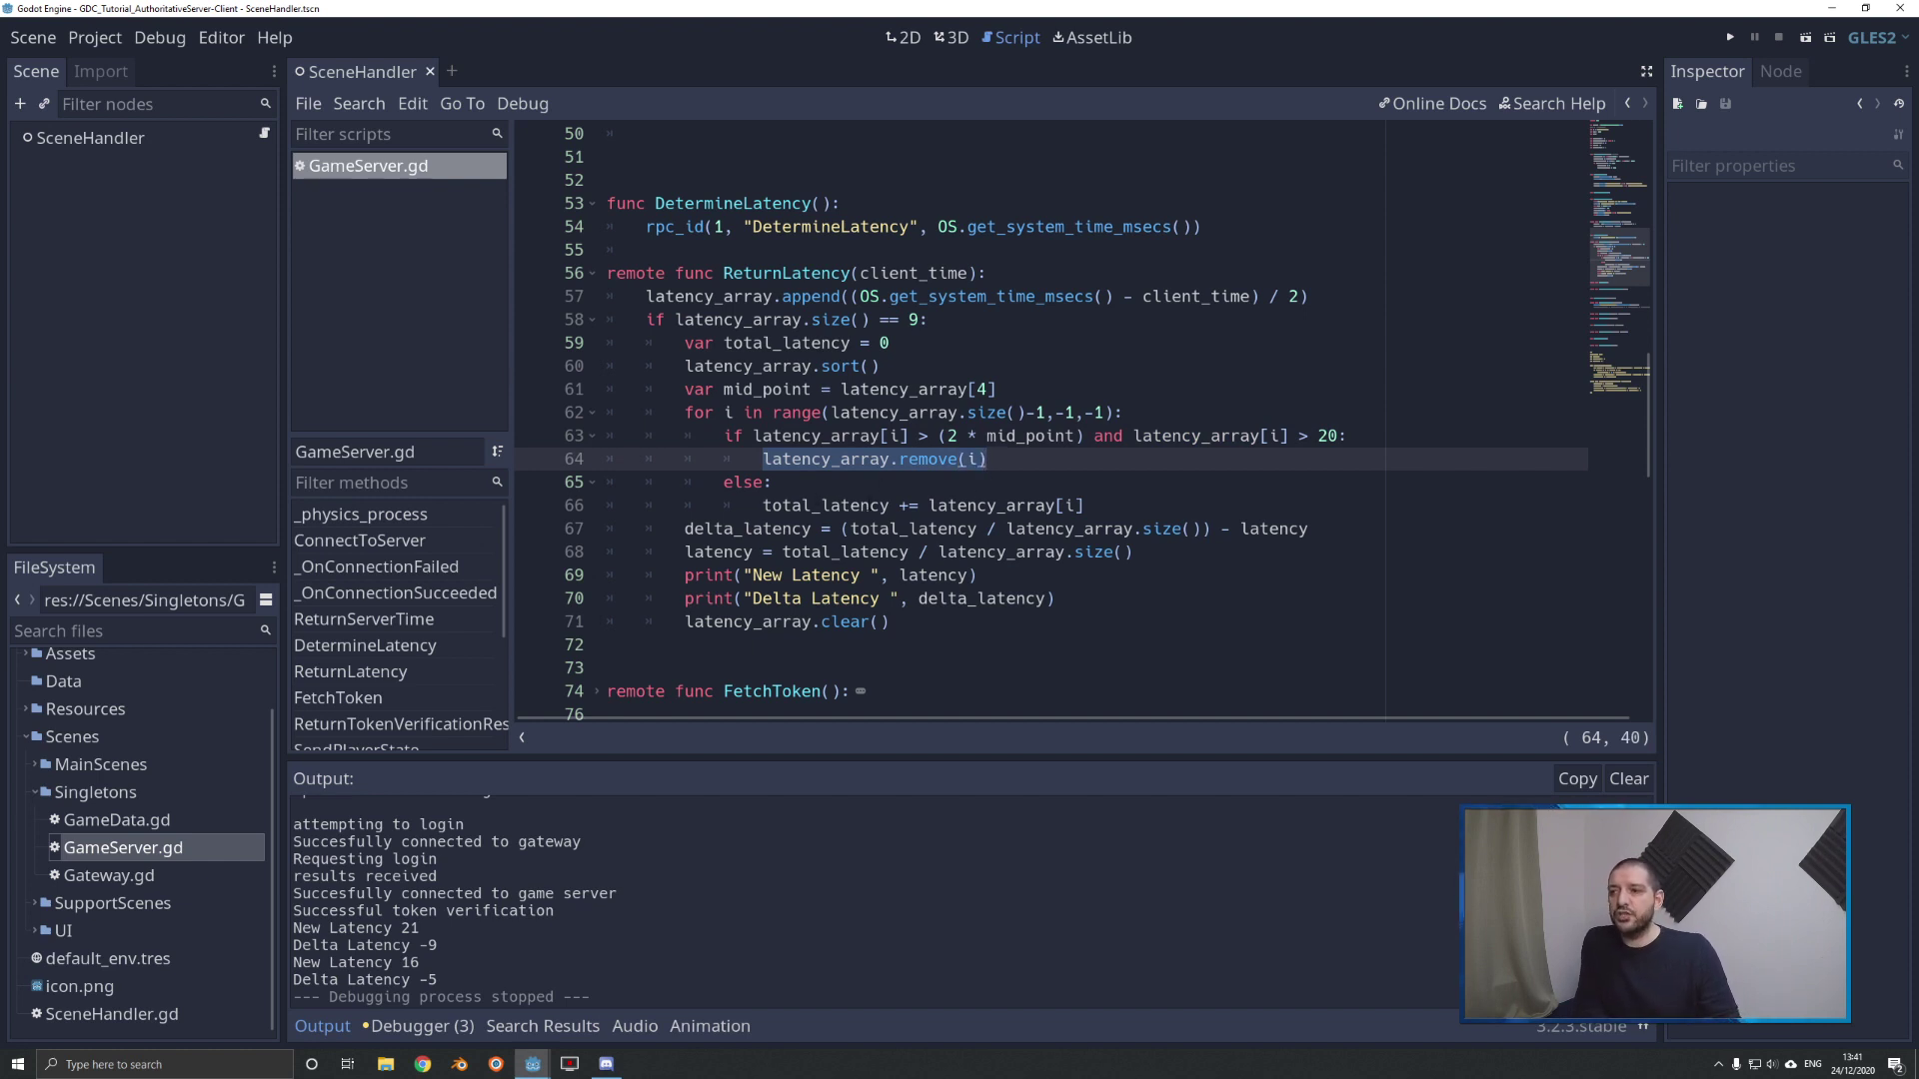
pyautogui.moveTo(928, 505); pyautogui.dragTo(1087, 506)
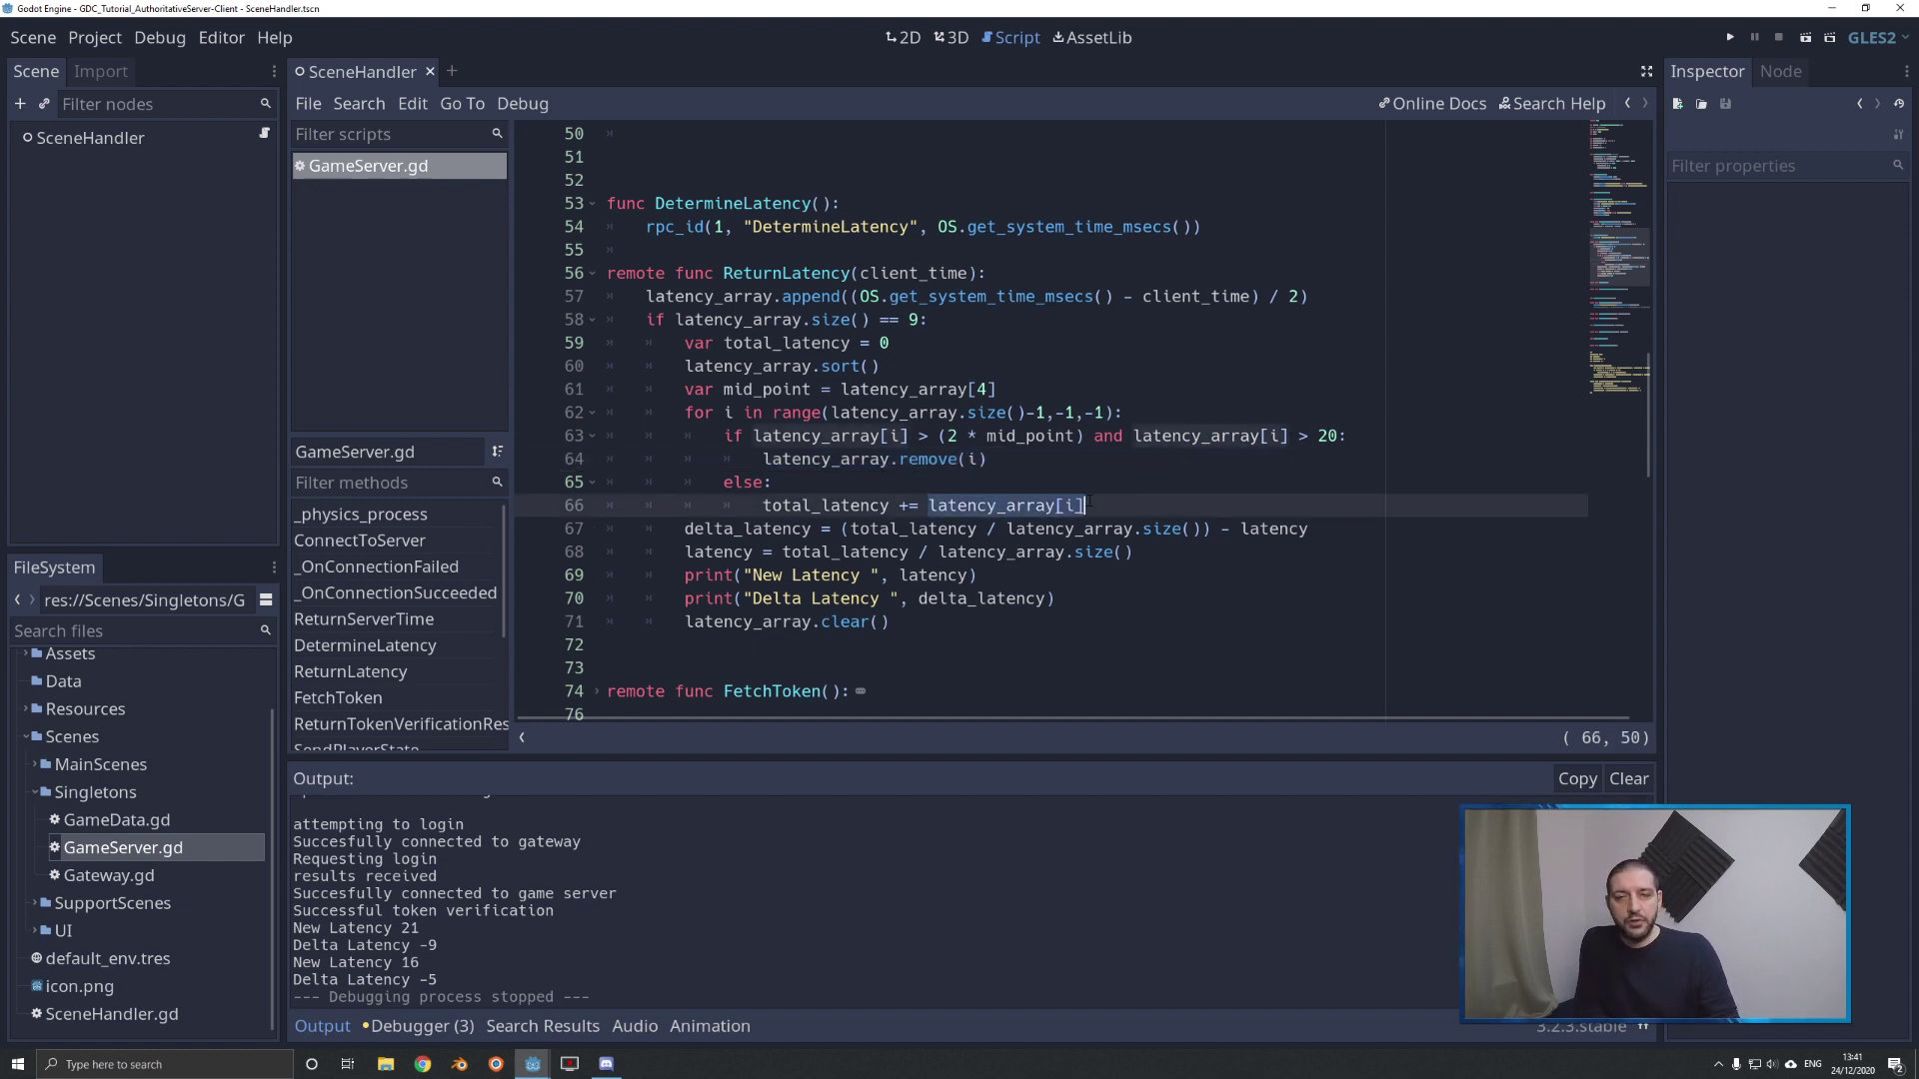
pyautogui.moveTo(762, 505); pyautogui.dragTo(890, 505)
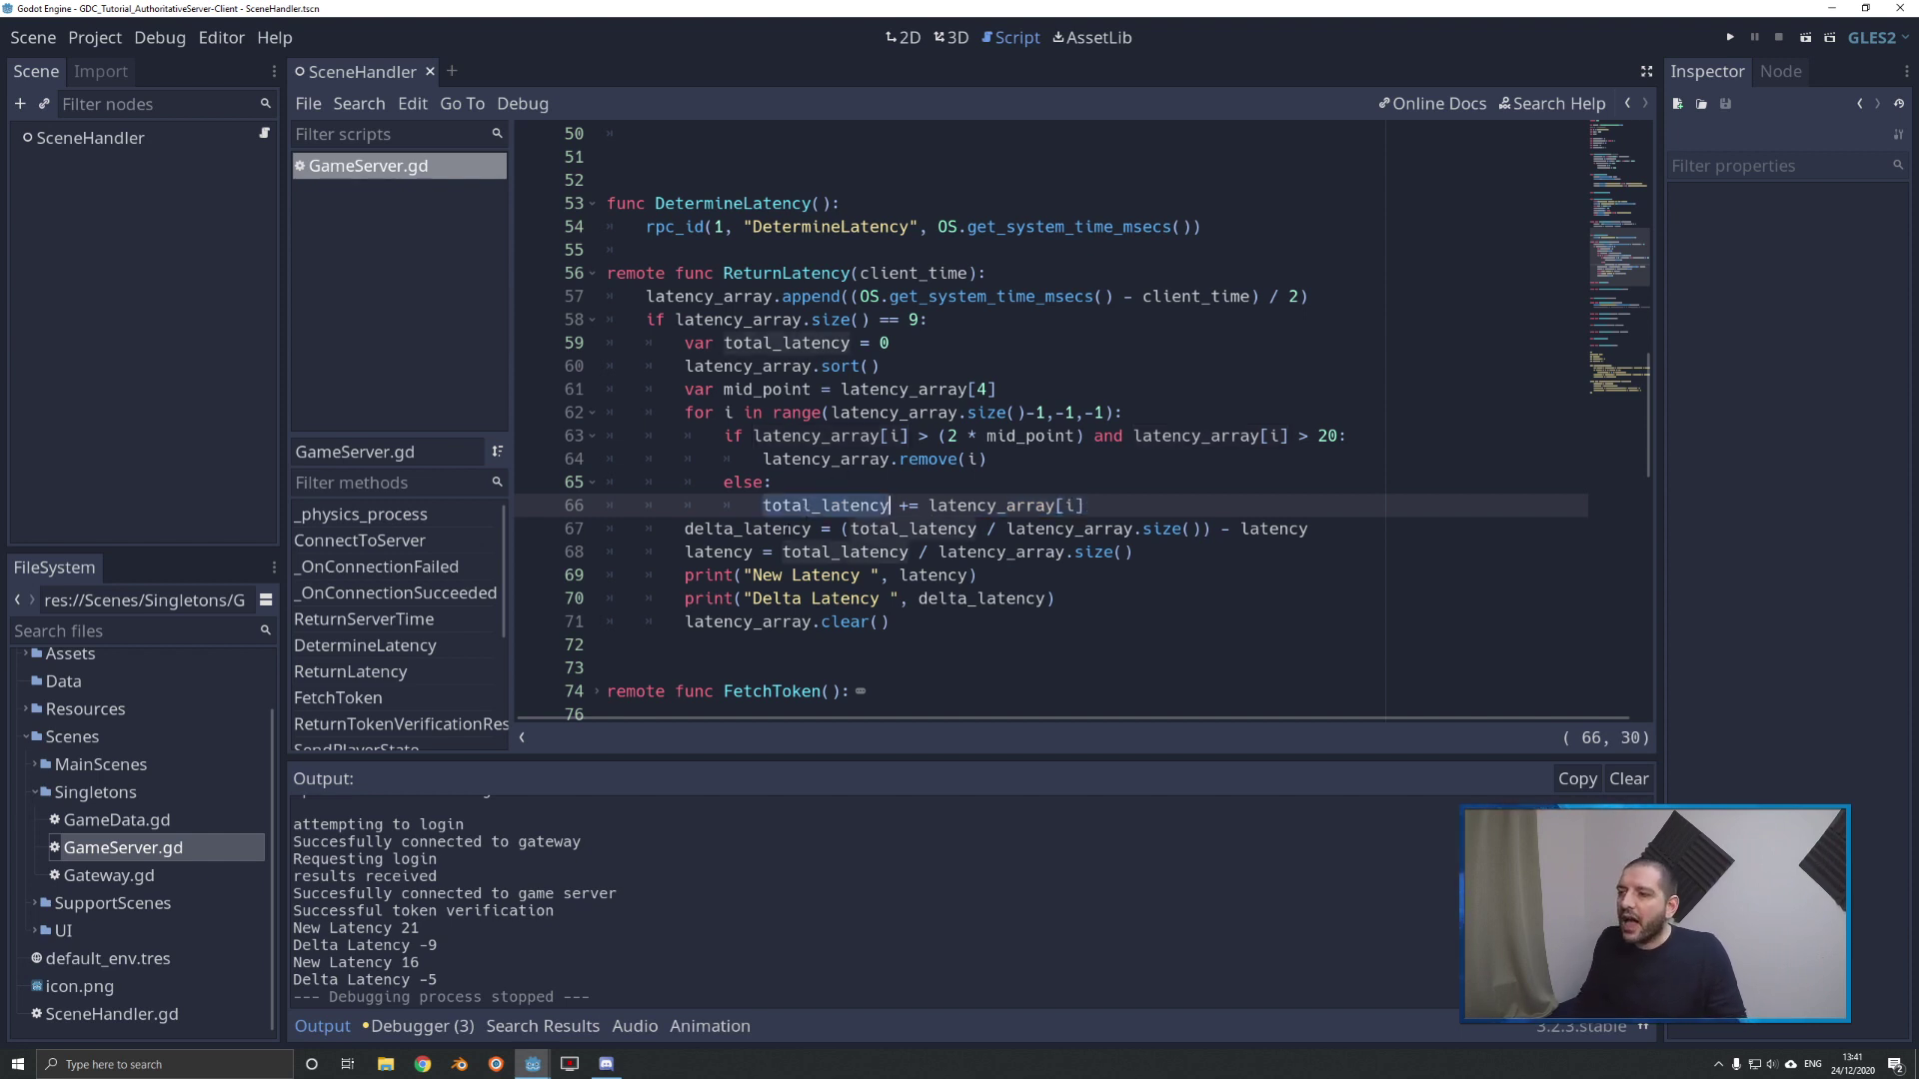
# - Explain the line 67 delta_latency formula: total latency, sample-count divisor and subtracted latency
pyautogui.moveTo(685, 527); pyautogui.dragTo(813, 528)
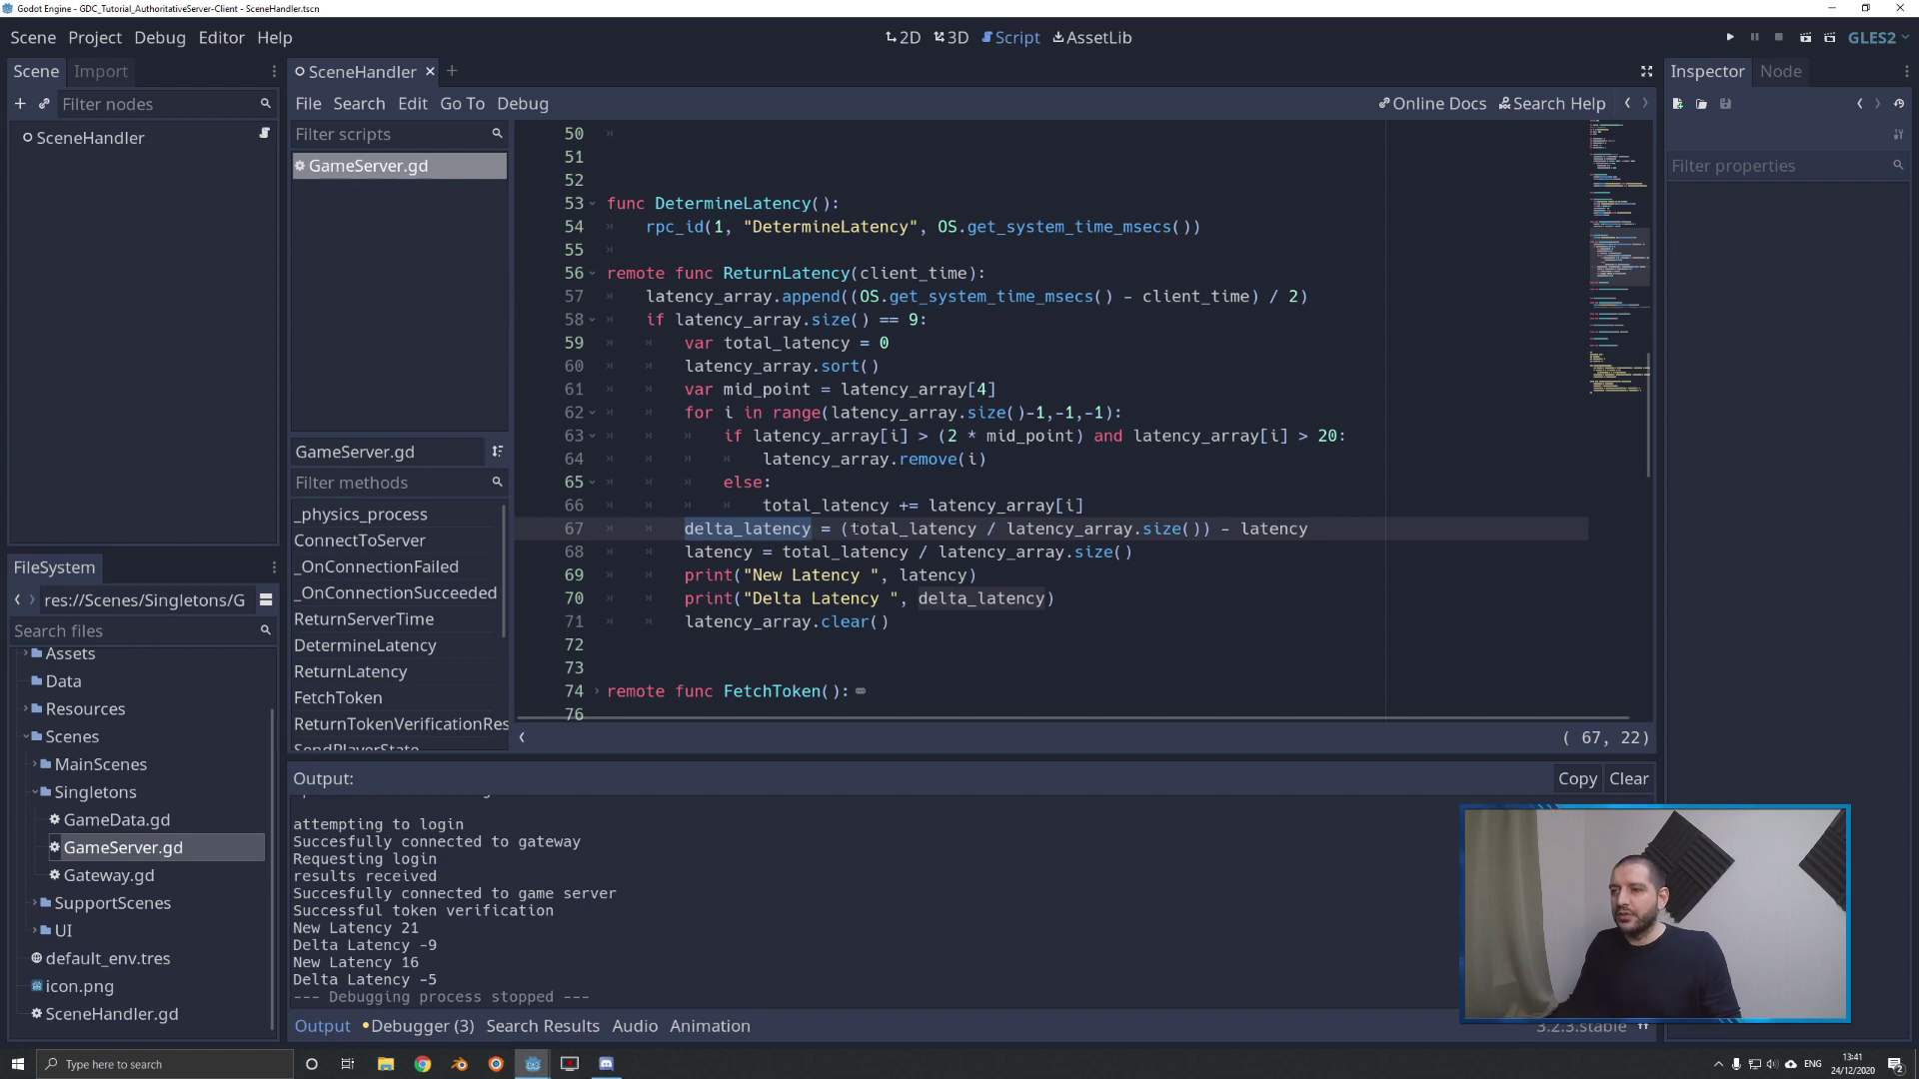
pyautogui.doubleClick(971, 529)
pyautogui.moveTo(1006, 529); pyautogui.dragTo(1210, 530)
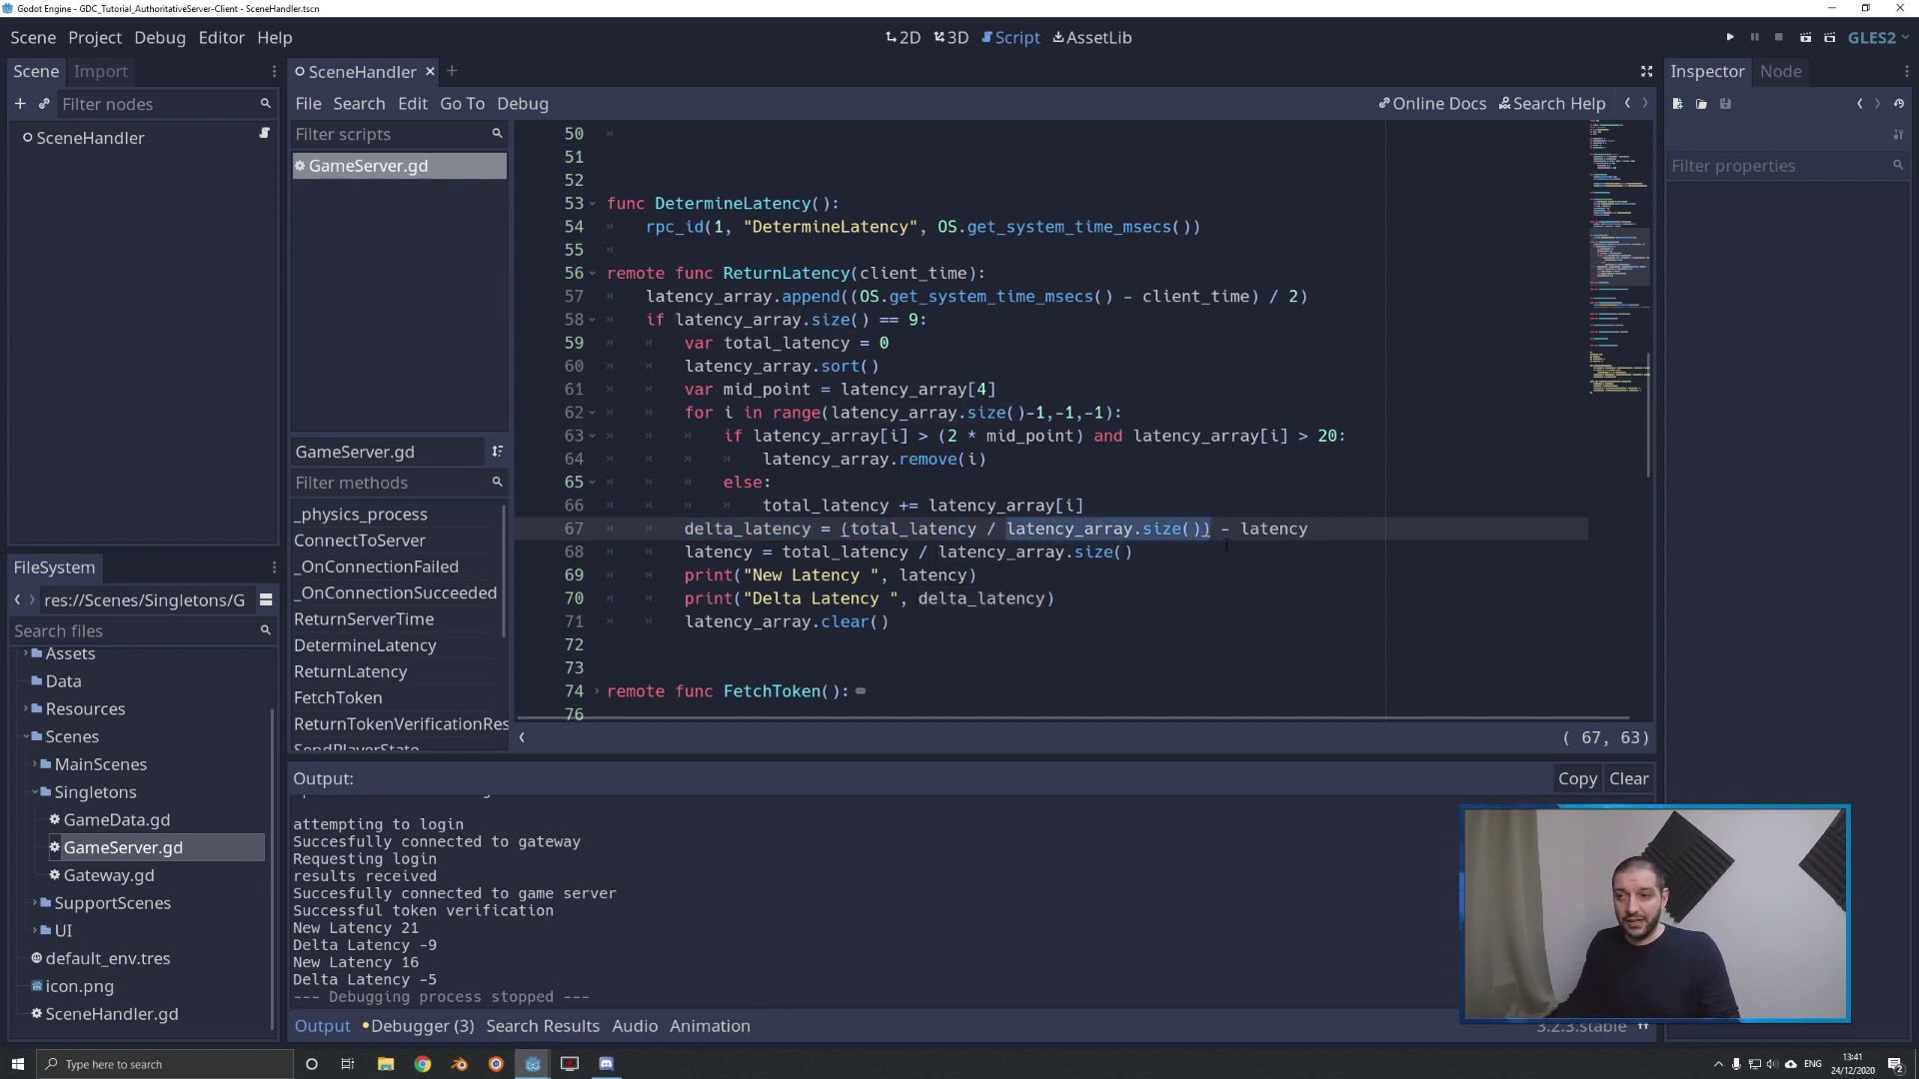
pyautogui.moveTo(1223, 530); pyautogui.dragTo(1311, 530)
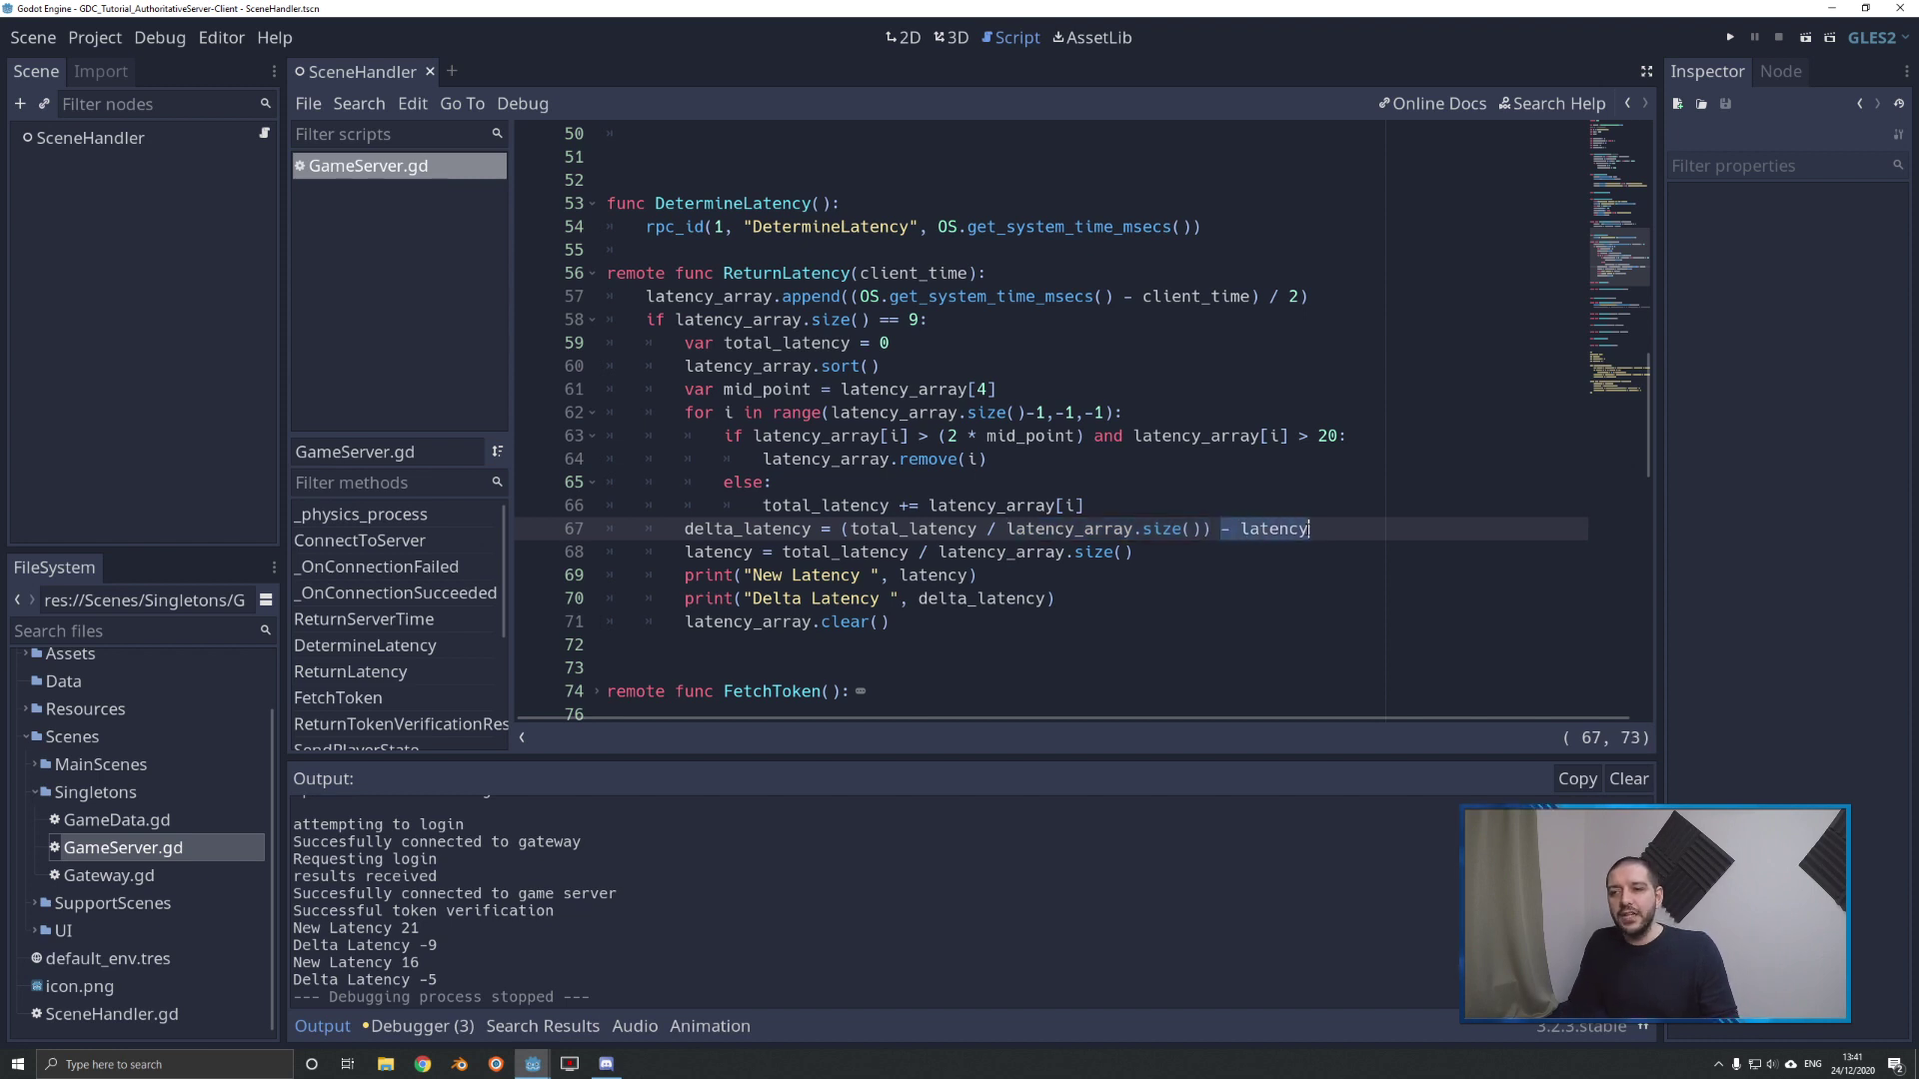
pyautogui.scroll(1, 1310, 530)
pyautogui.scroll(3, 1051, 495)
pyautogui.scroll(1, 884, 483)
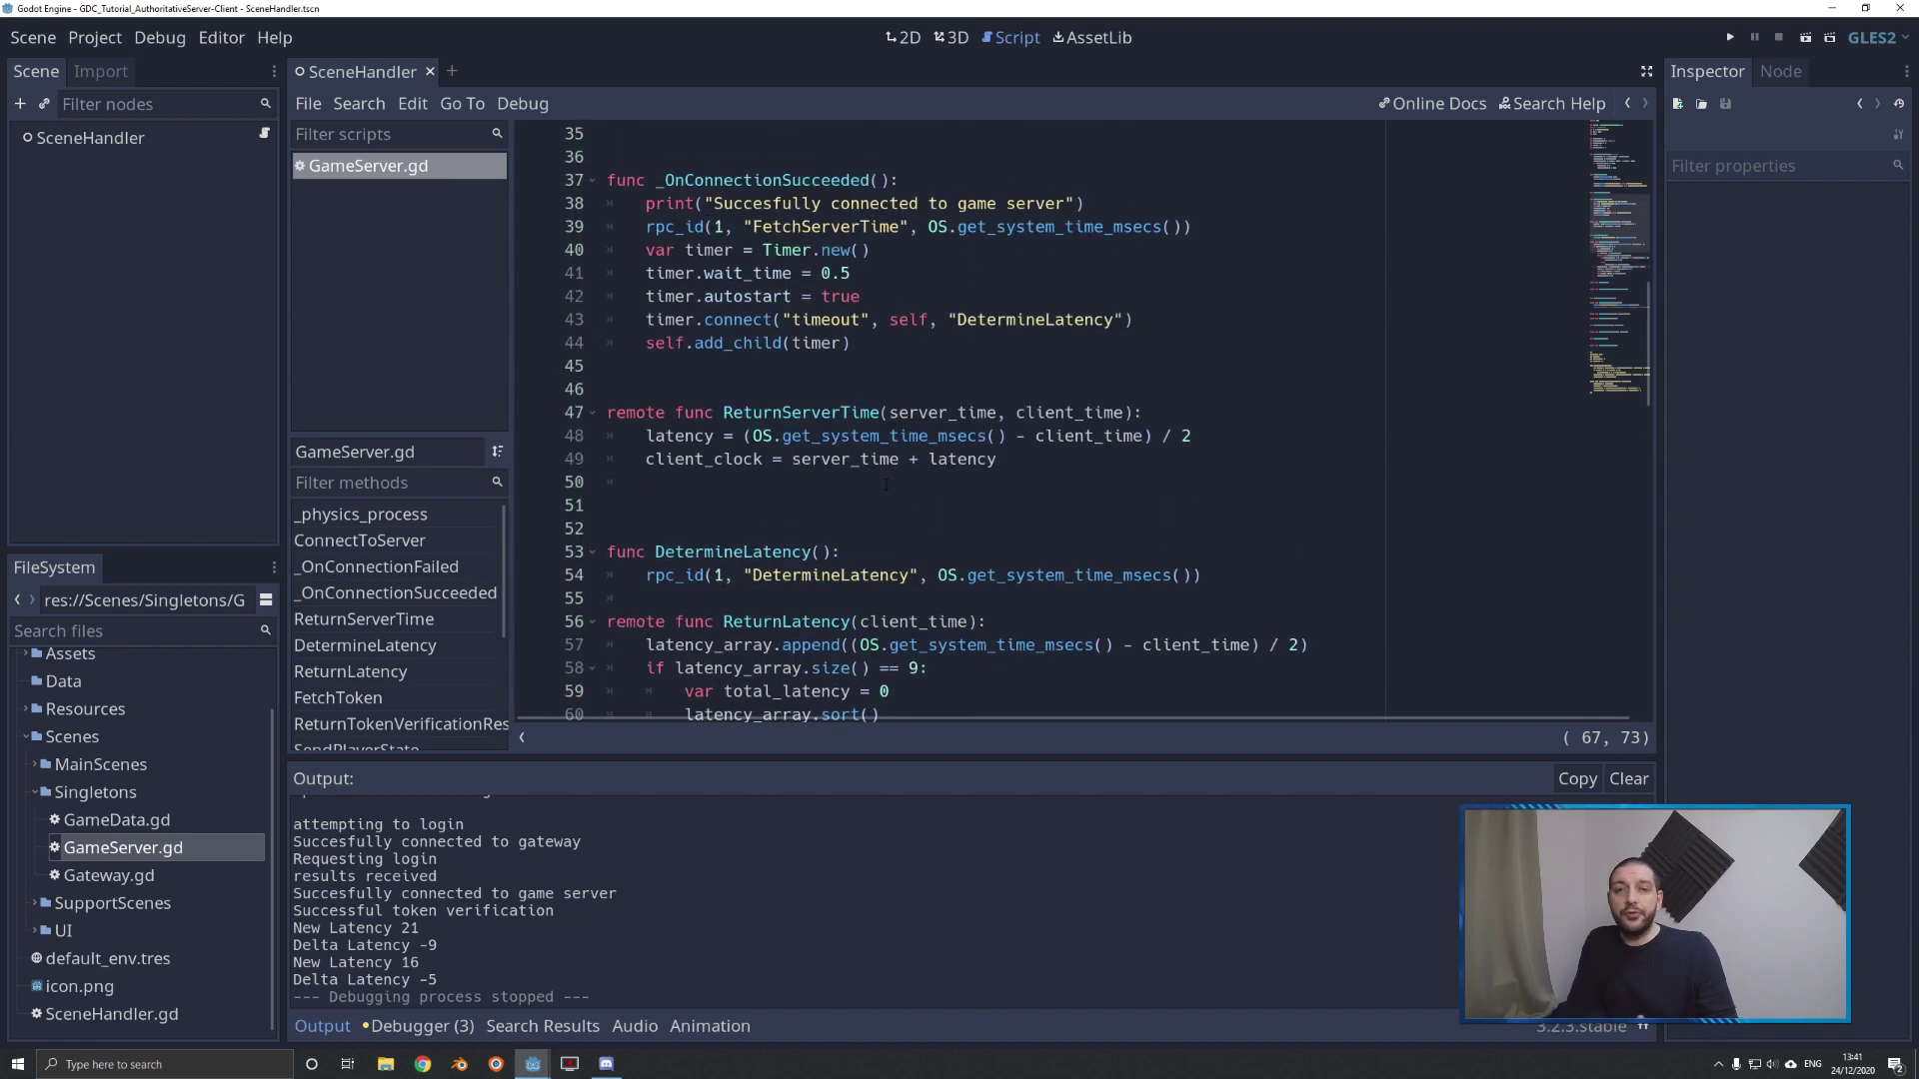
pyautogui.moveTo(647, 434); pyautogui.dragTo(1194, 435)
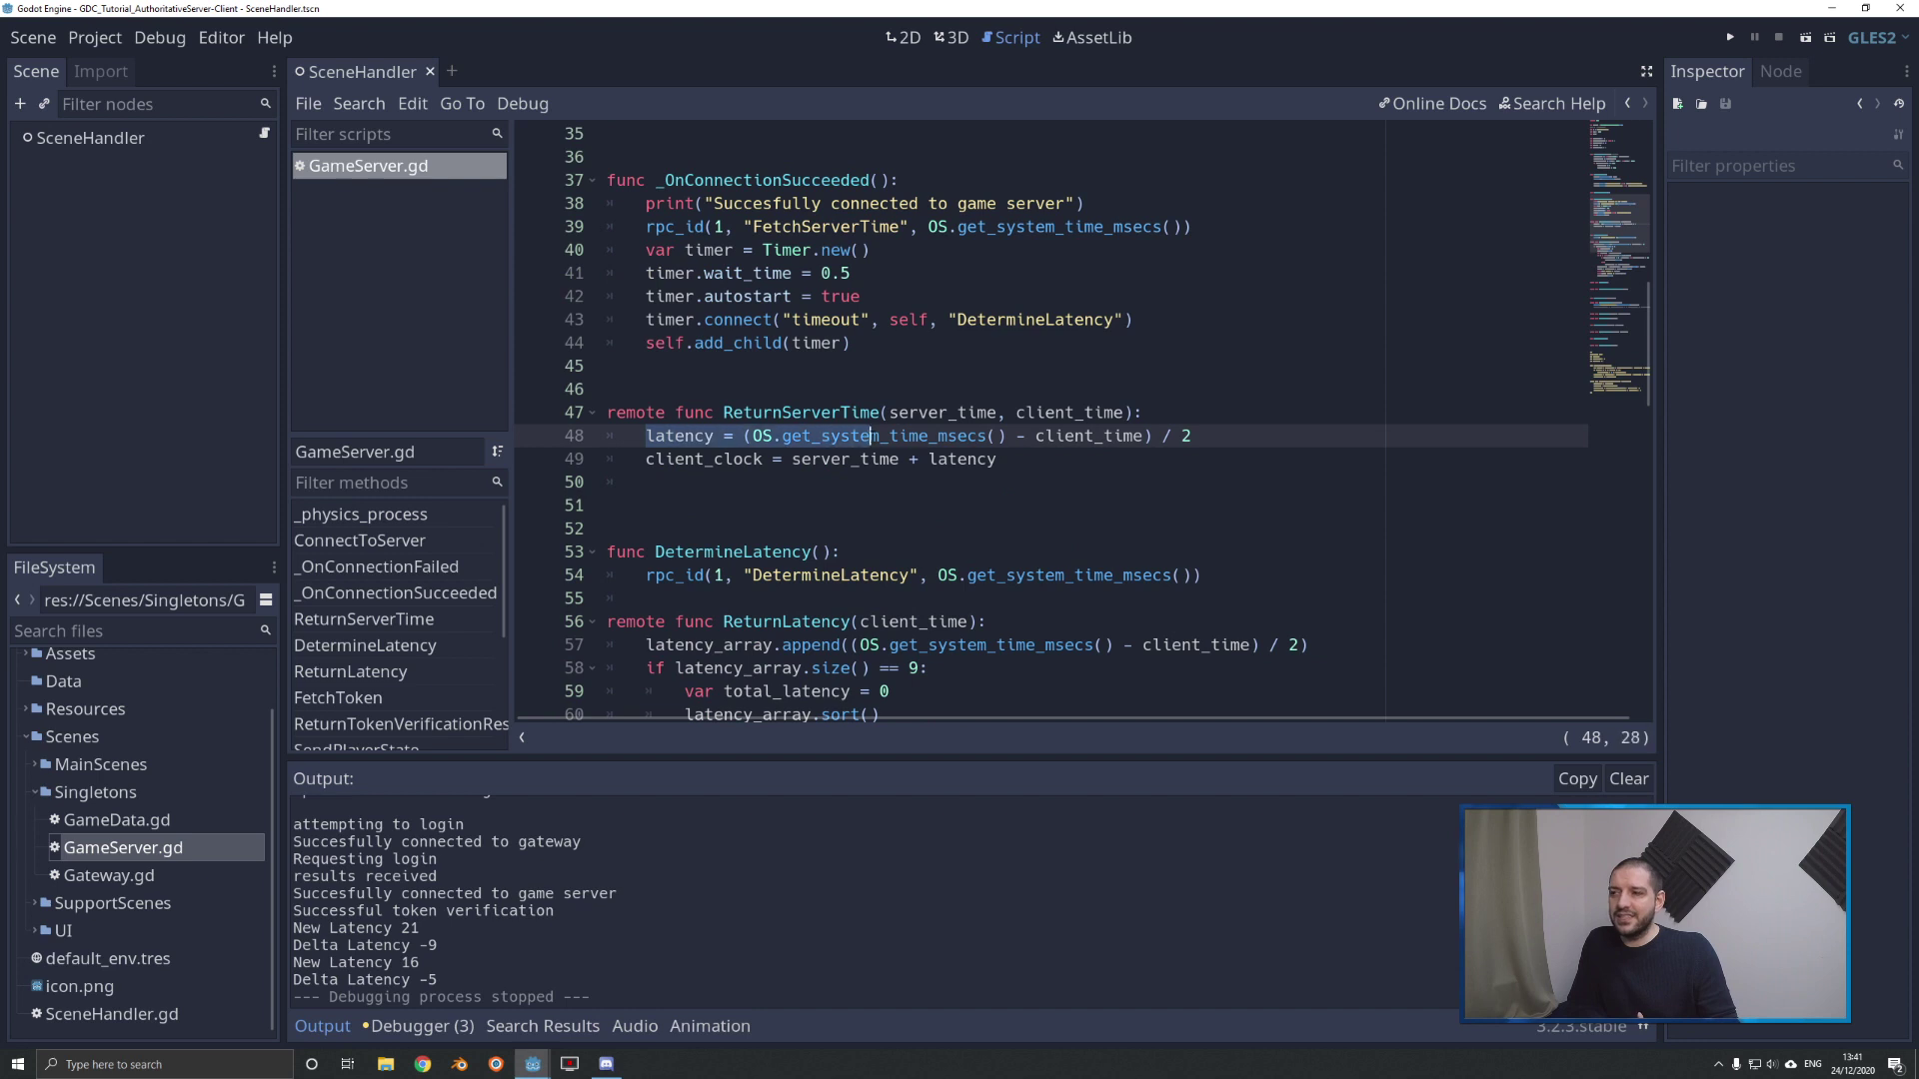
pyautogui.scroll(-1, 1101, 459)
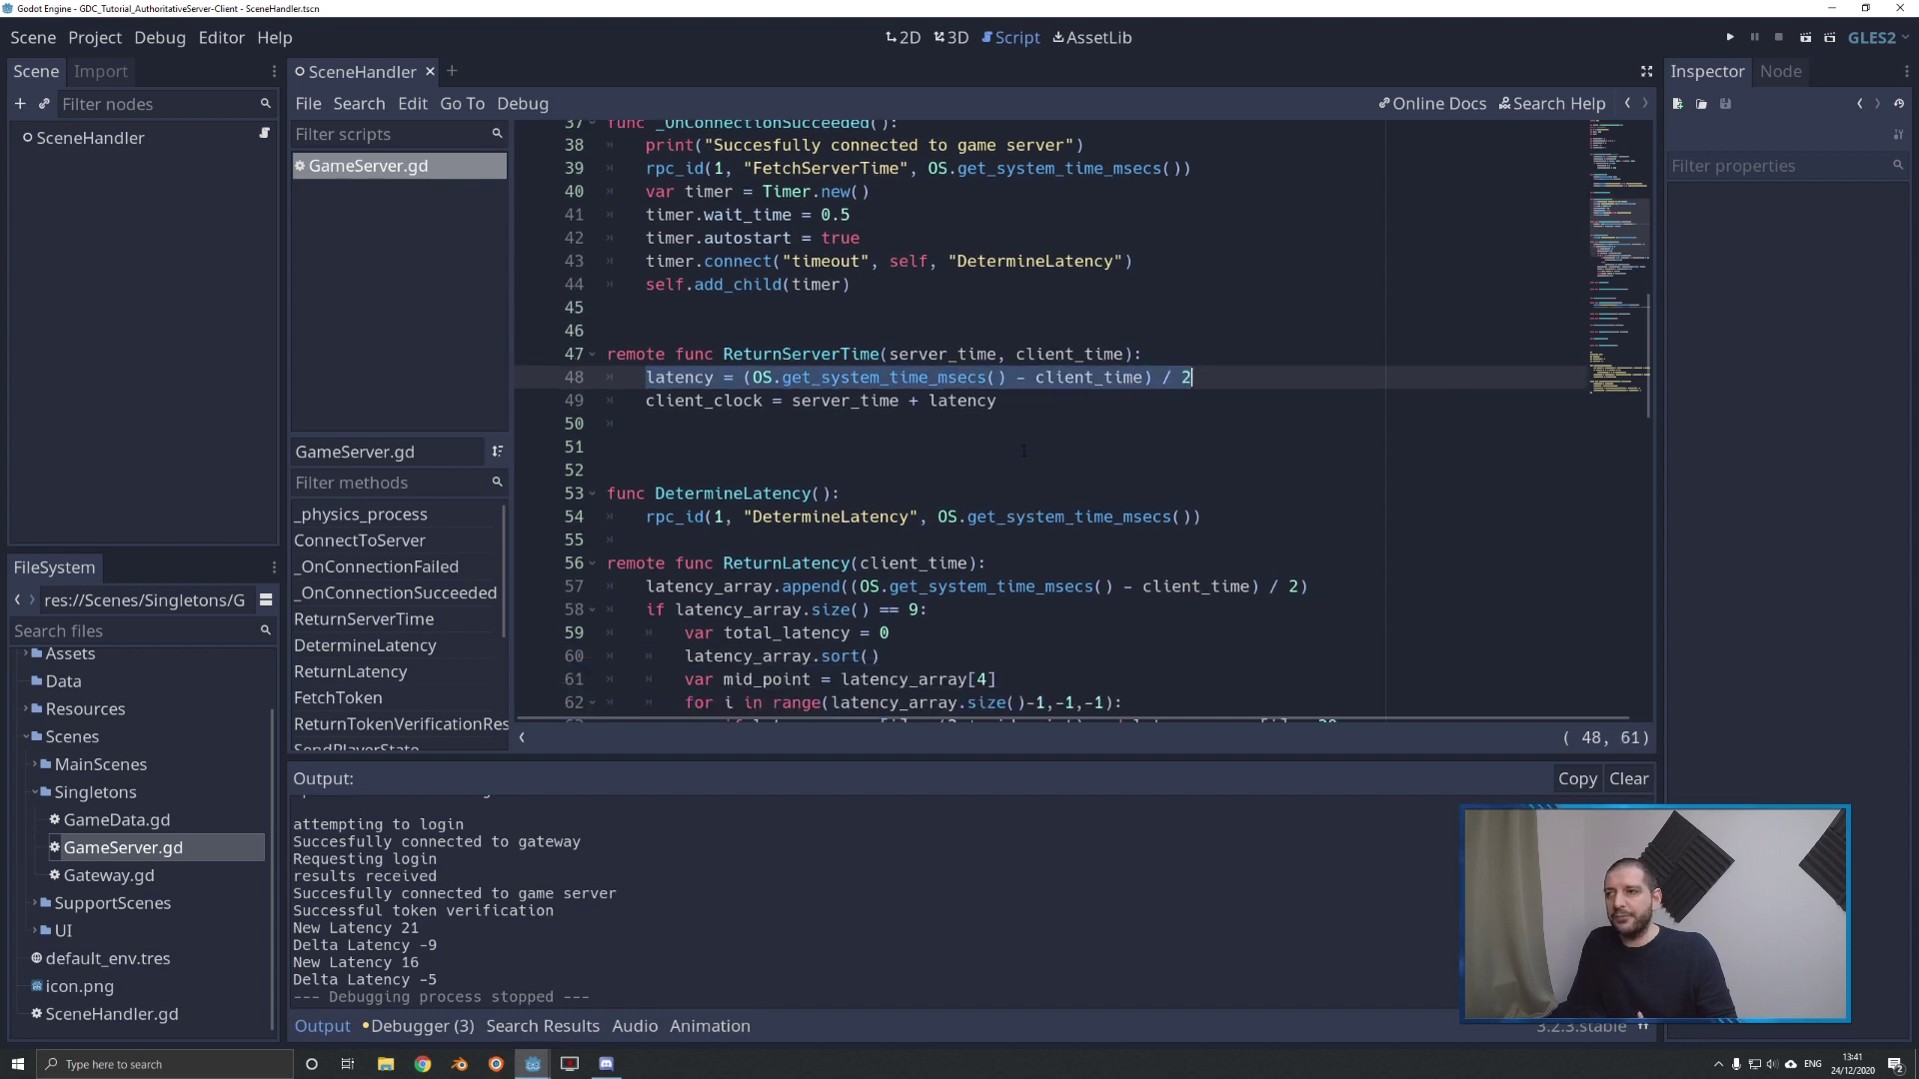
pyautogui.scroll(-3, 1050, 453)
pyautogui.scroll(-1, 944, 510)
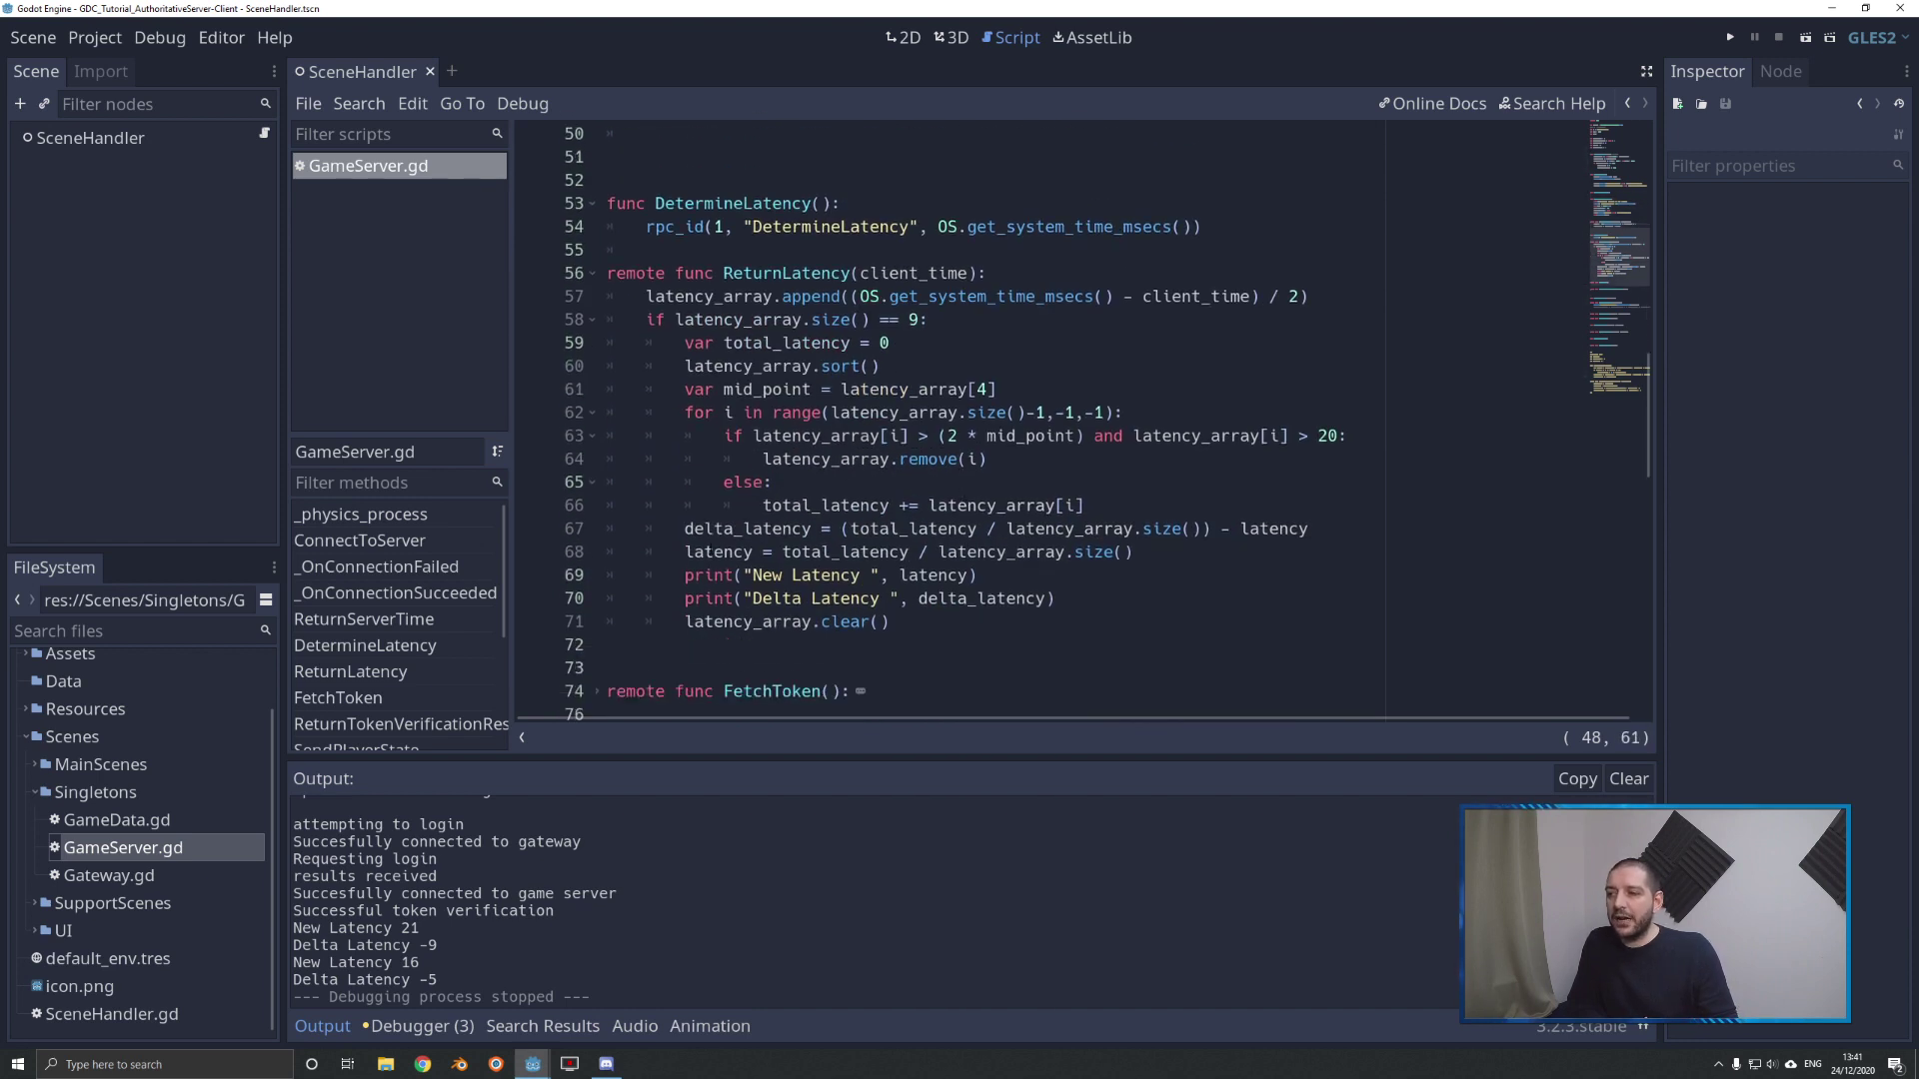
# - Review the averaged latency assignment, sample clearing, per-sample recording and nine-sample check
pyautogui.moveTo(685, 551); pyautogui.dragTo(1139, 552)
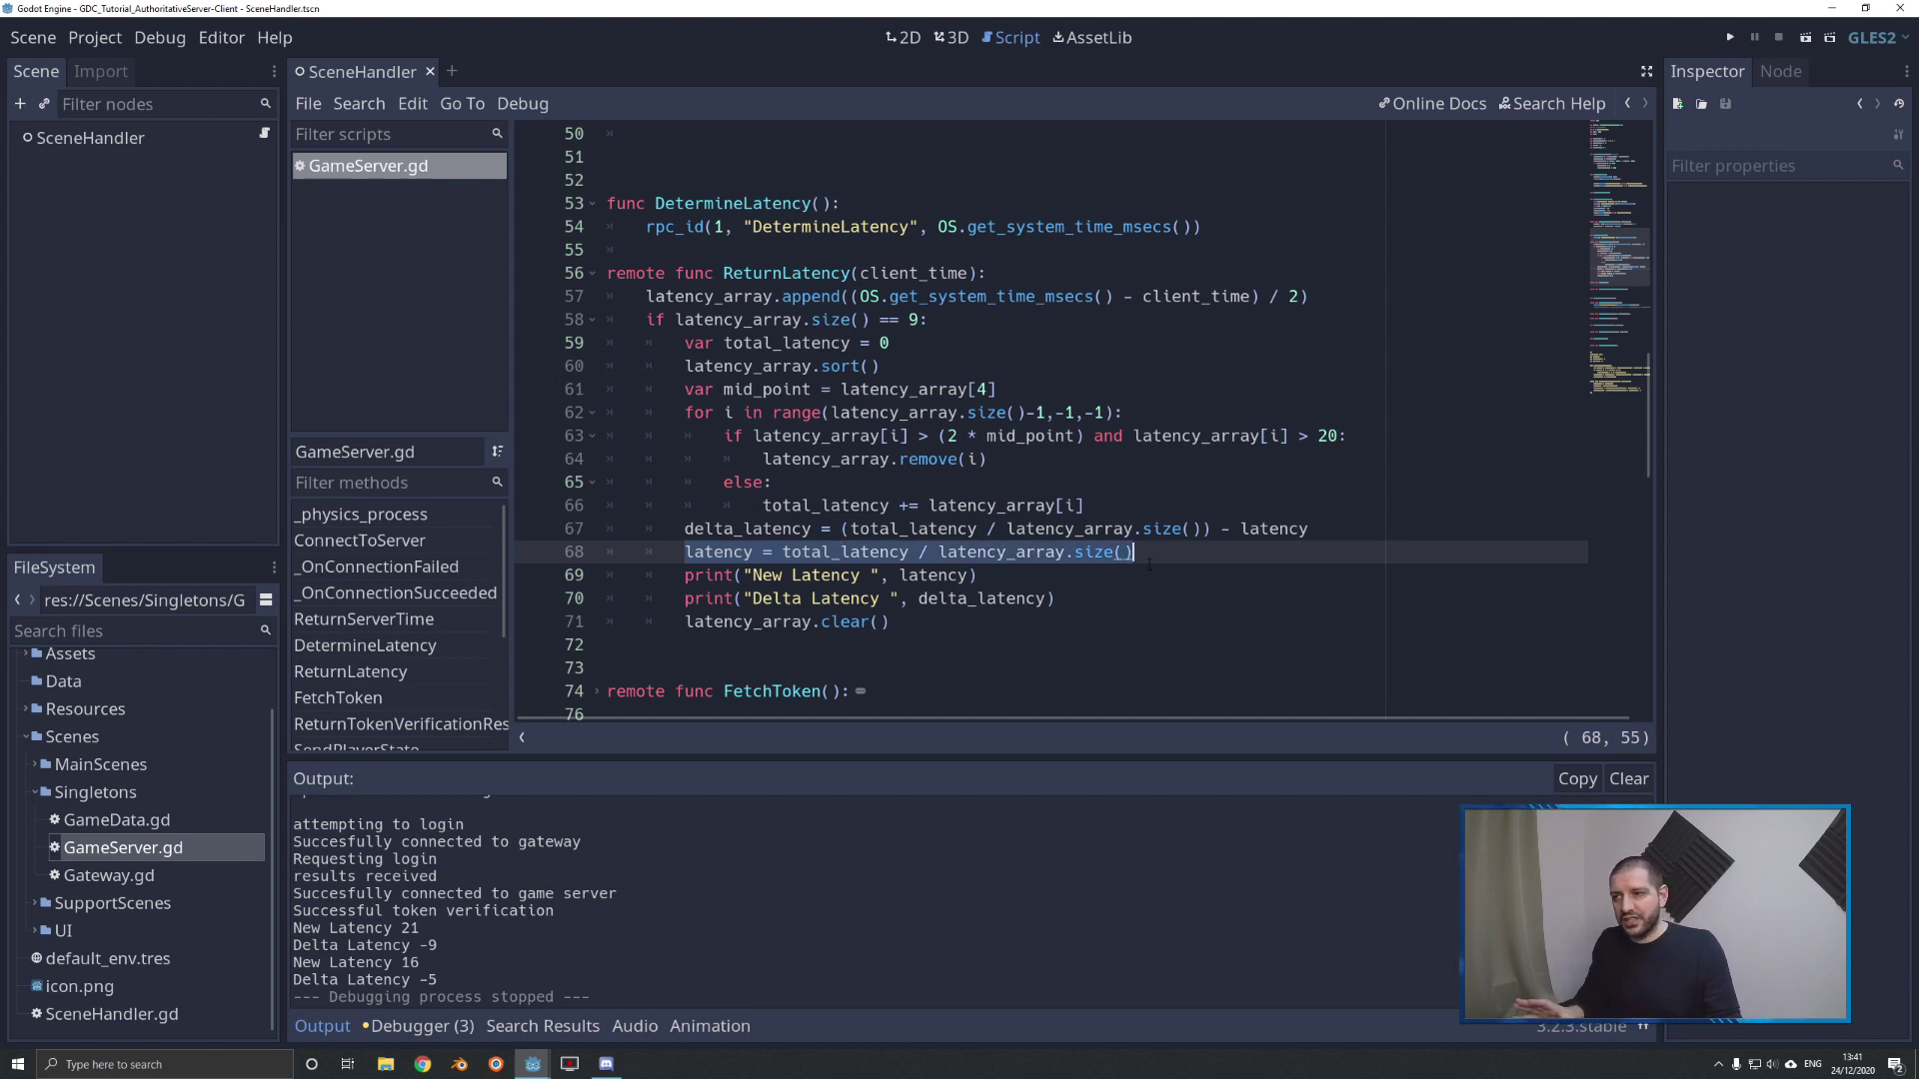
pyautogui.scroll(-1, 904, 545)
pyautogui.moveTo(686, 506); pyautogui.dragTo(1059, 529)
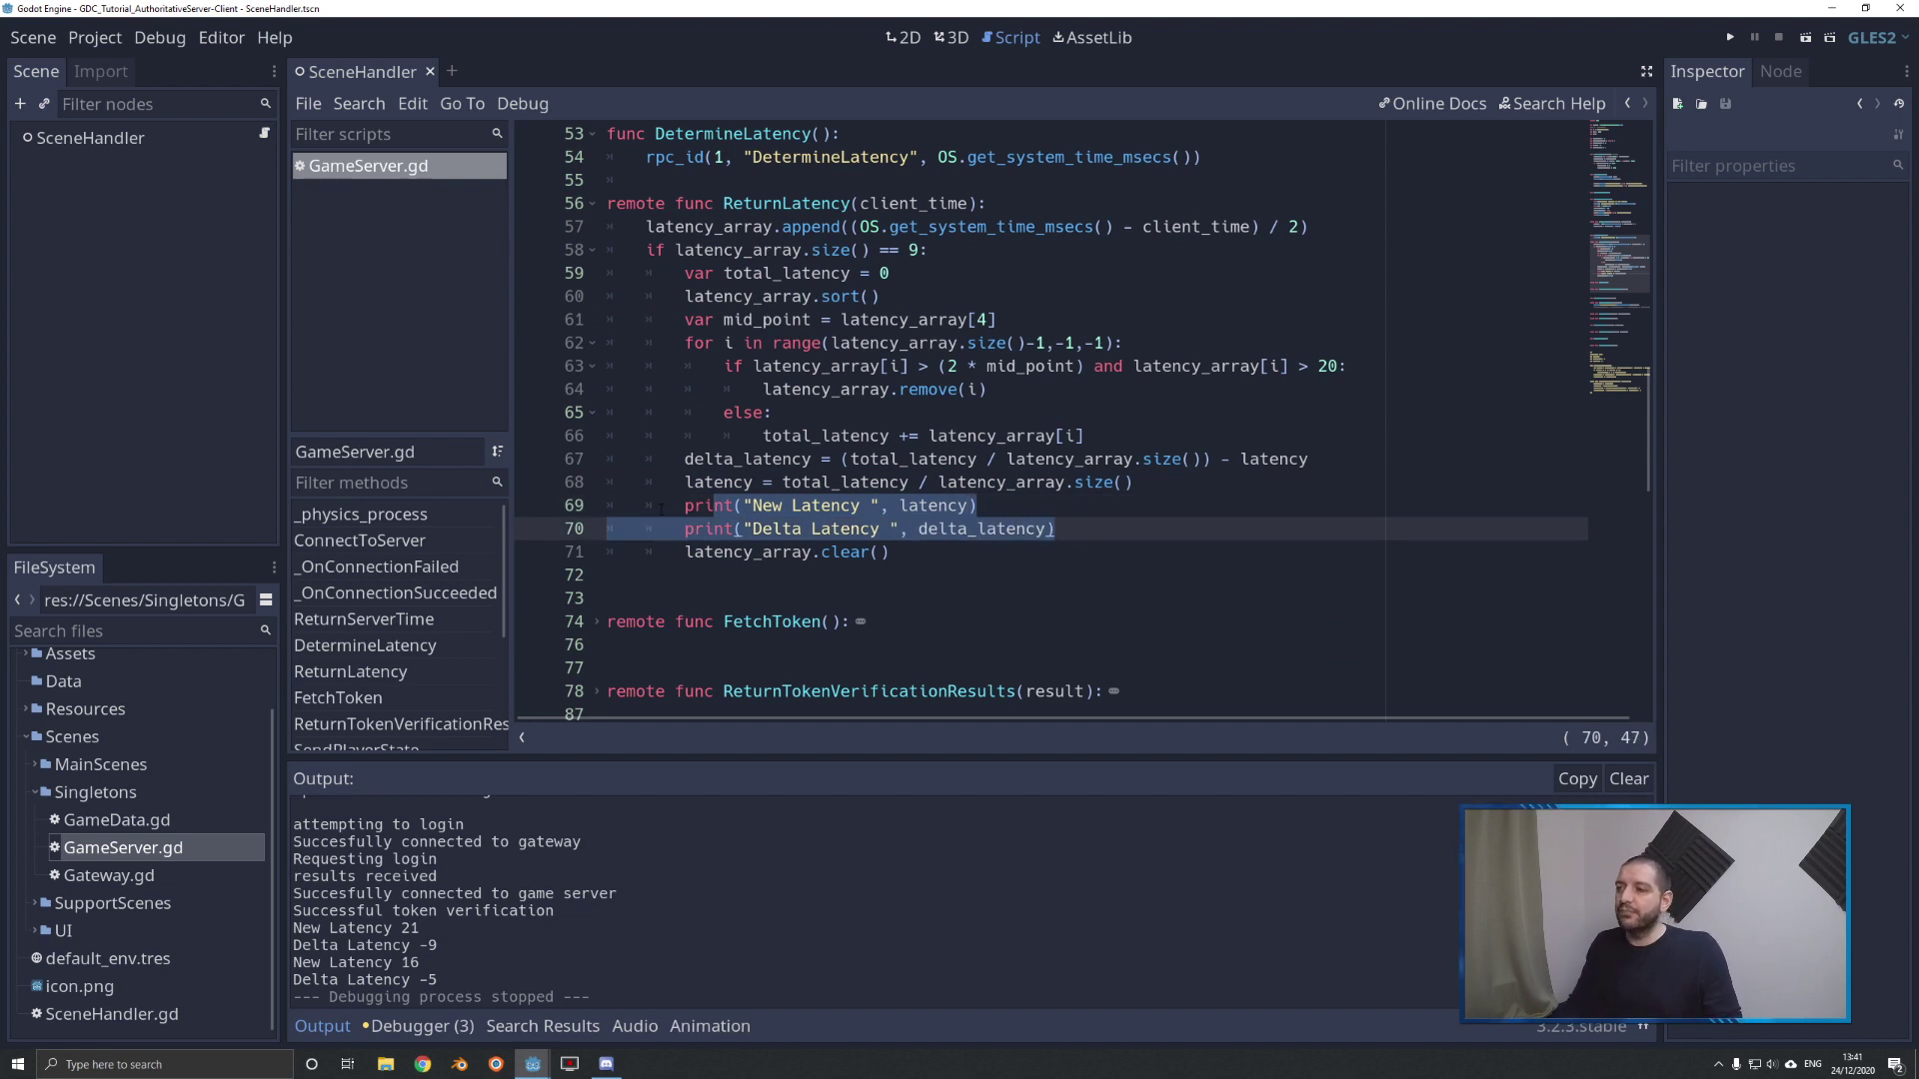
pyautogui.moveTo(684, 553); pyautogui.dragTo(894, 552)
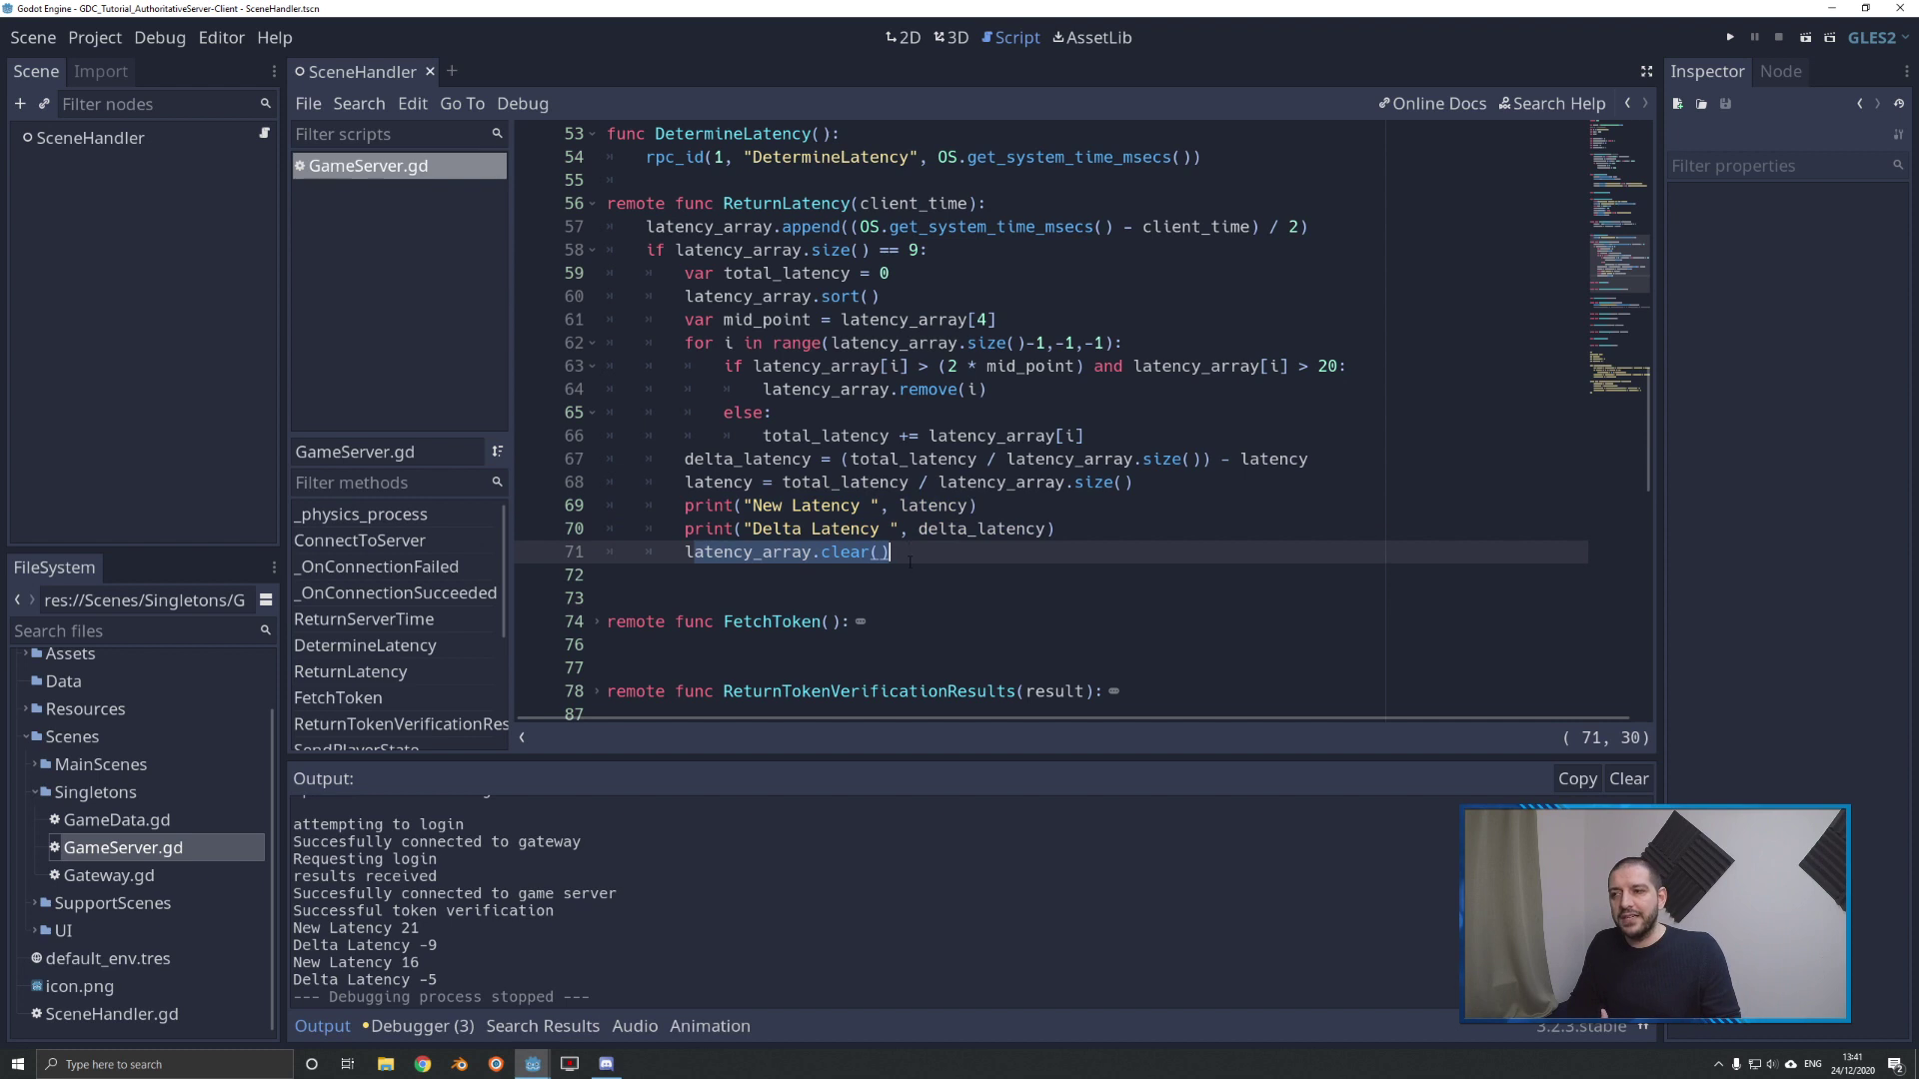
pyautogui.scroll(1, 910, 554)
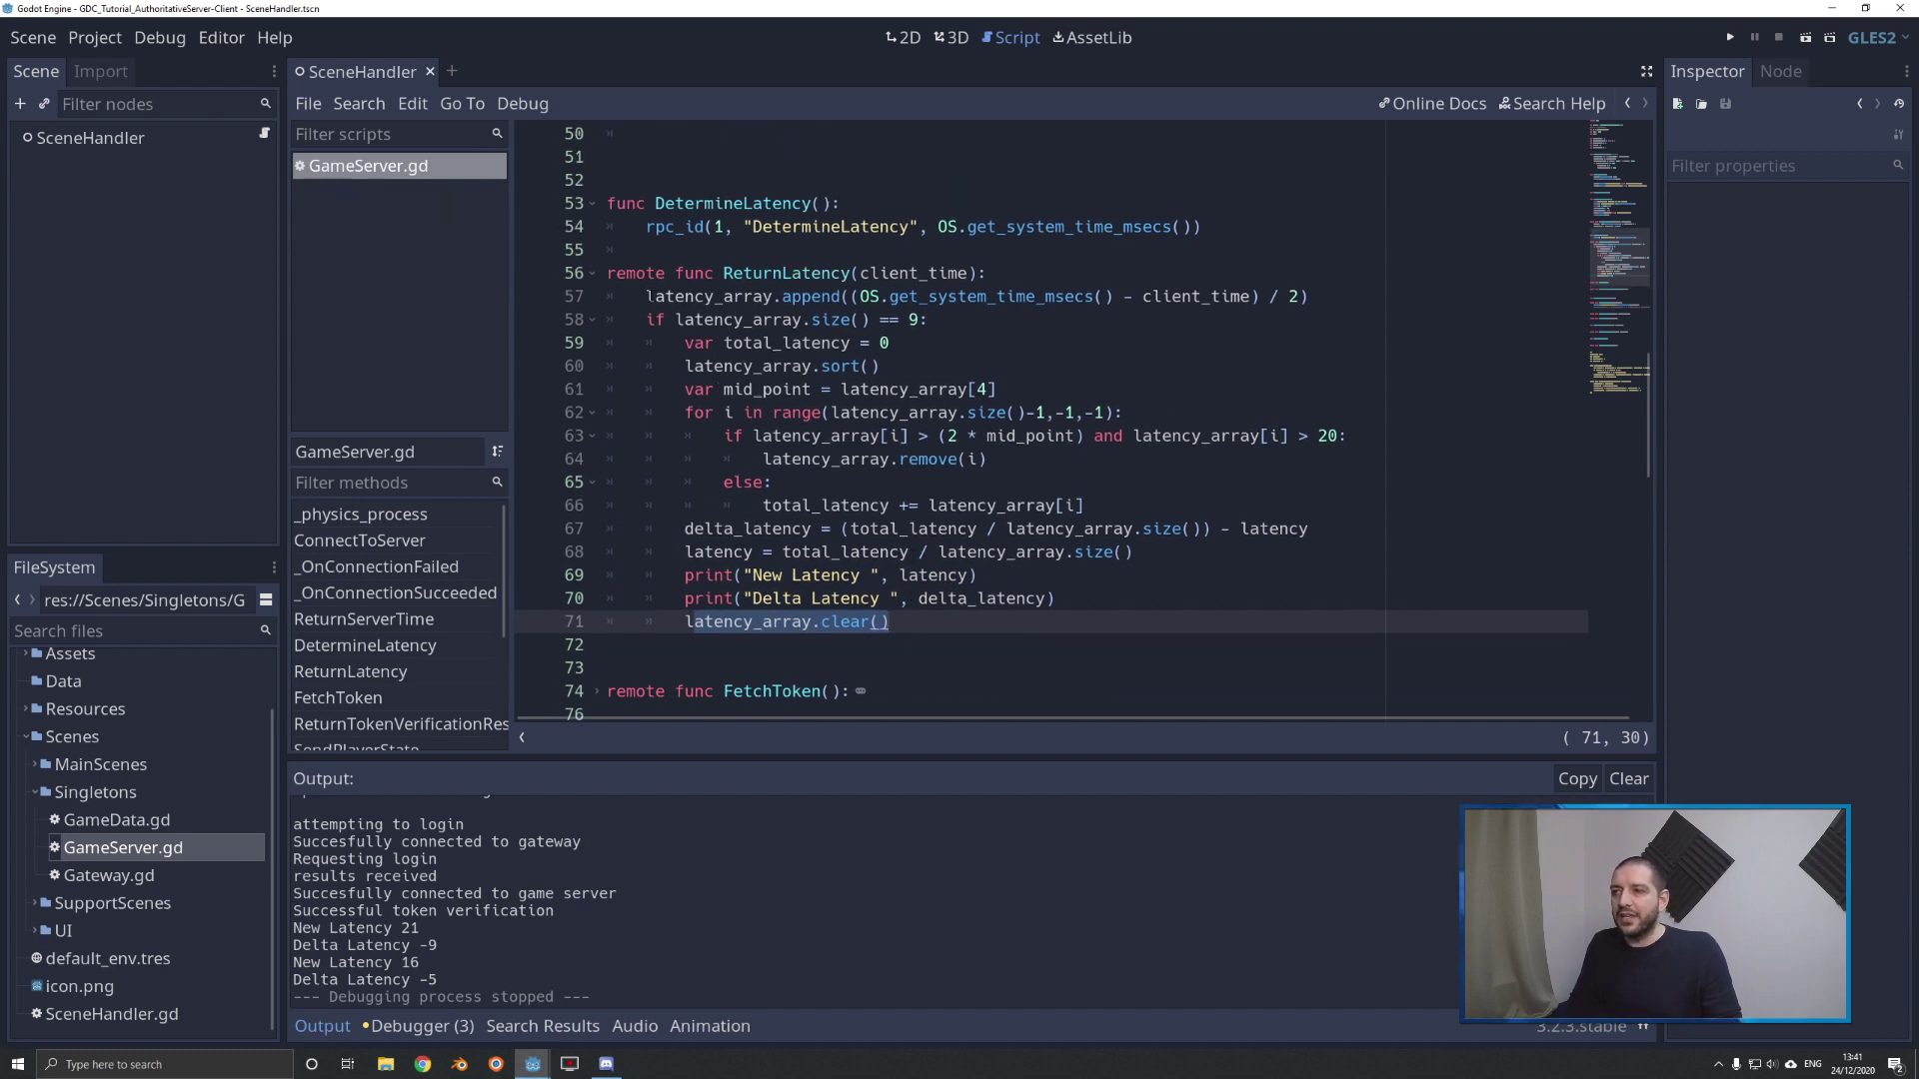
pyautogui.moveTo(646, 294); pyautogui.dragTo(1311, 296)
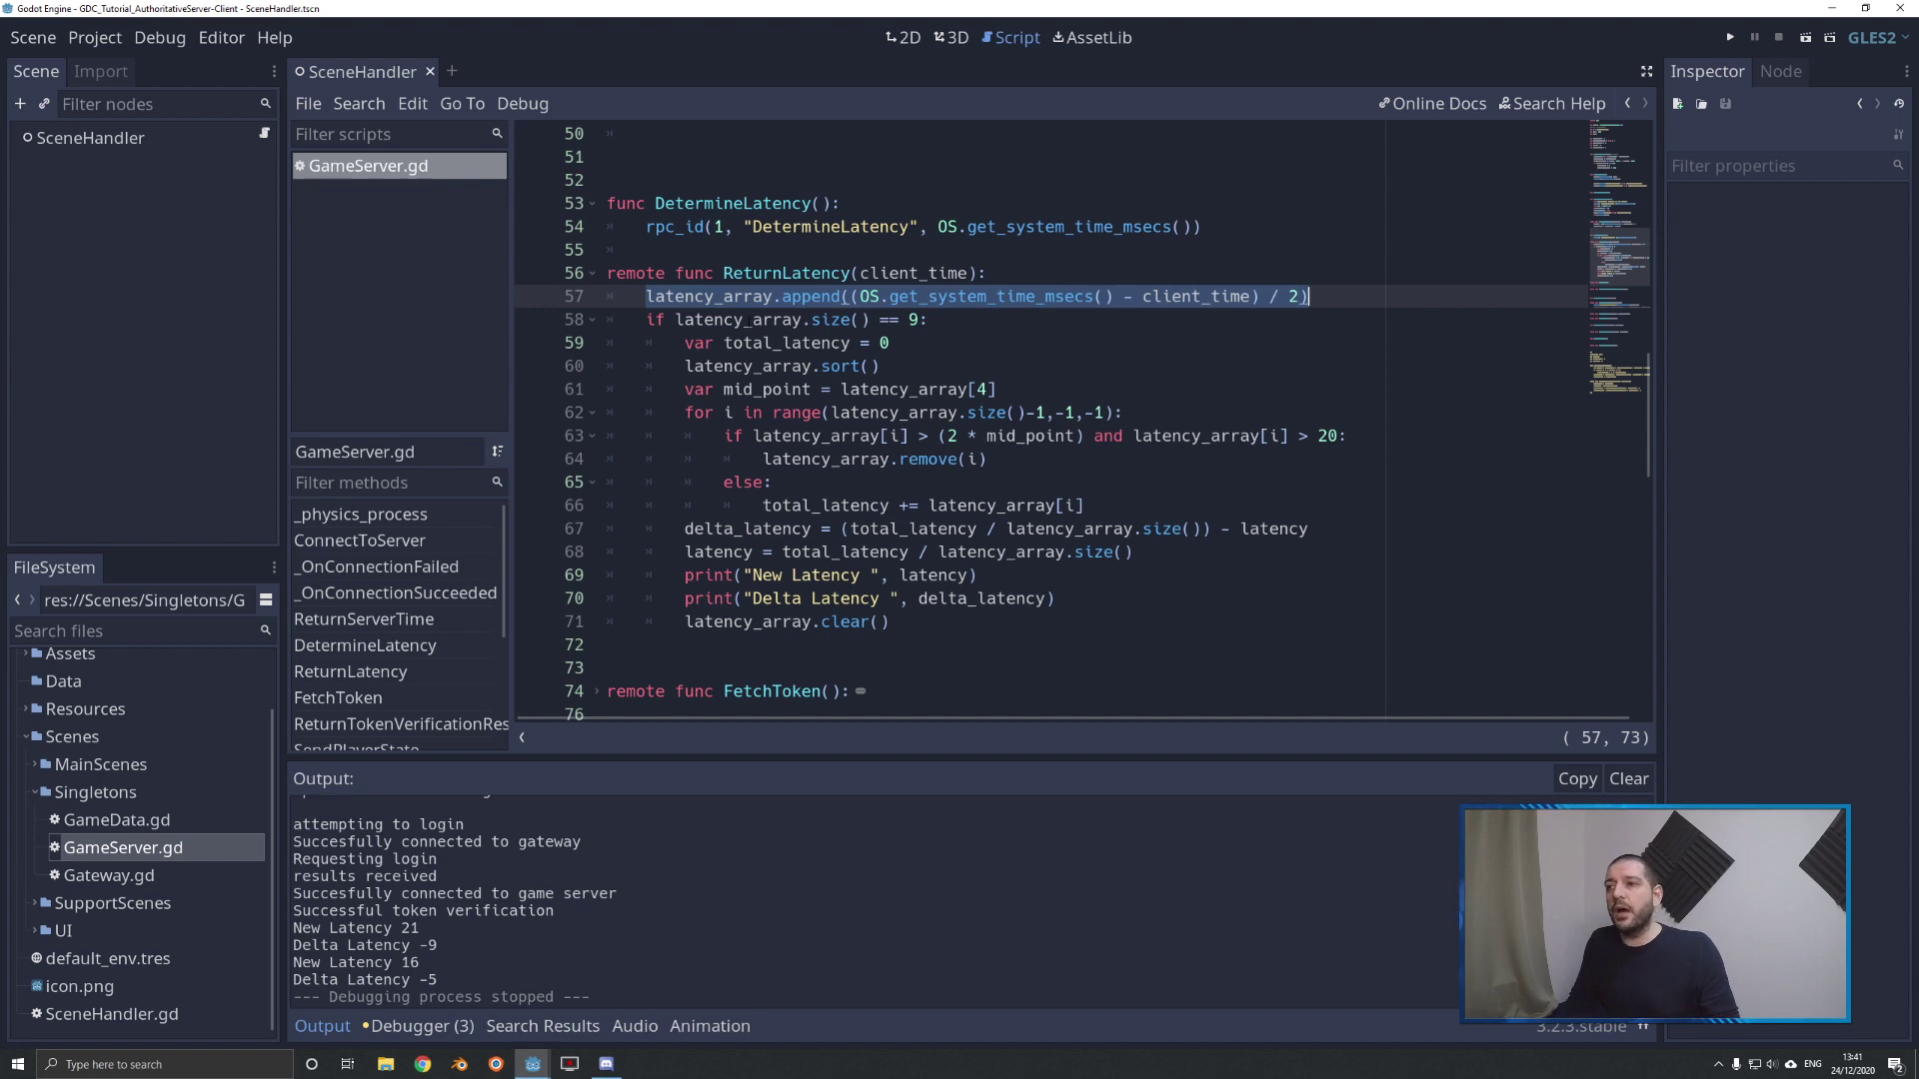
pyautogui.moveTo(647, 320); pyautogui.dragTo(932, 320)
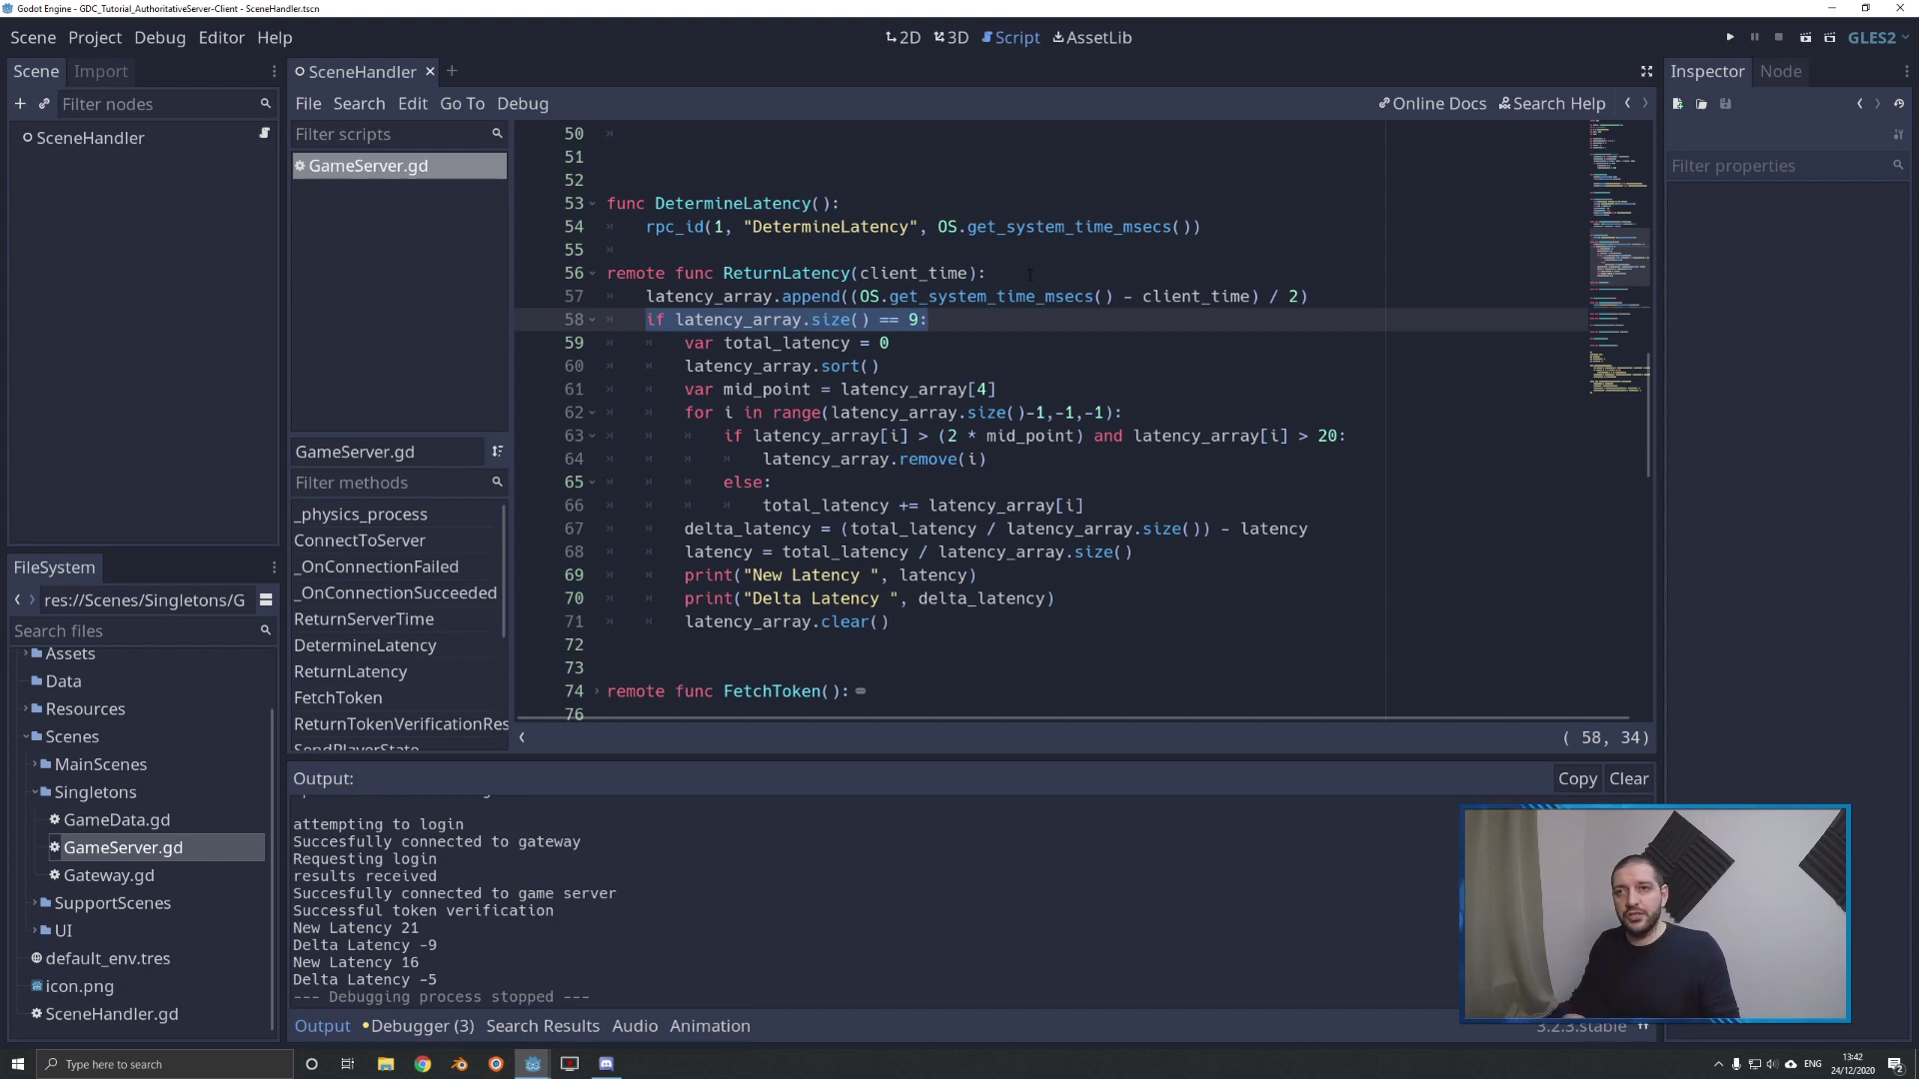
# - Run the client game and minimize its window to watch latency readings in Output
pyautogui.click(1728, 37)
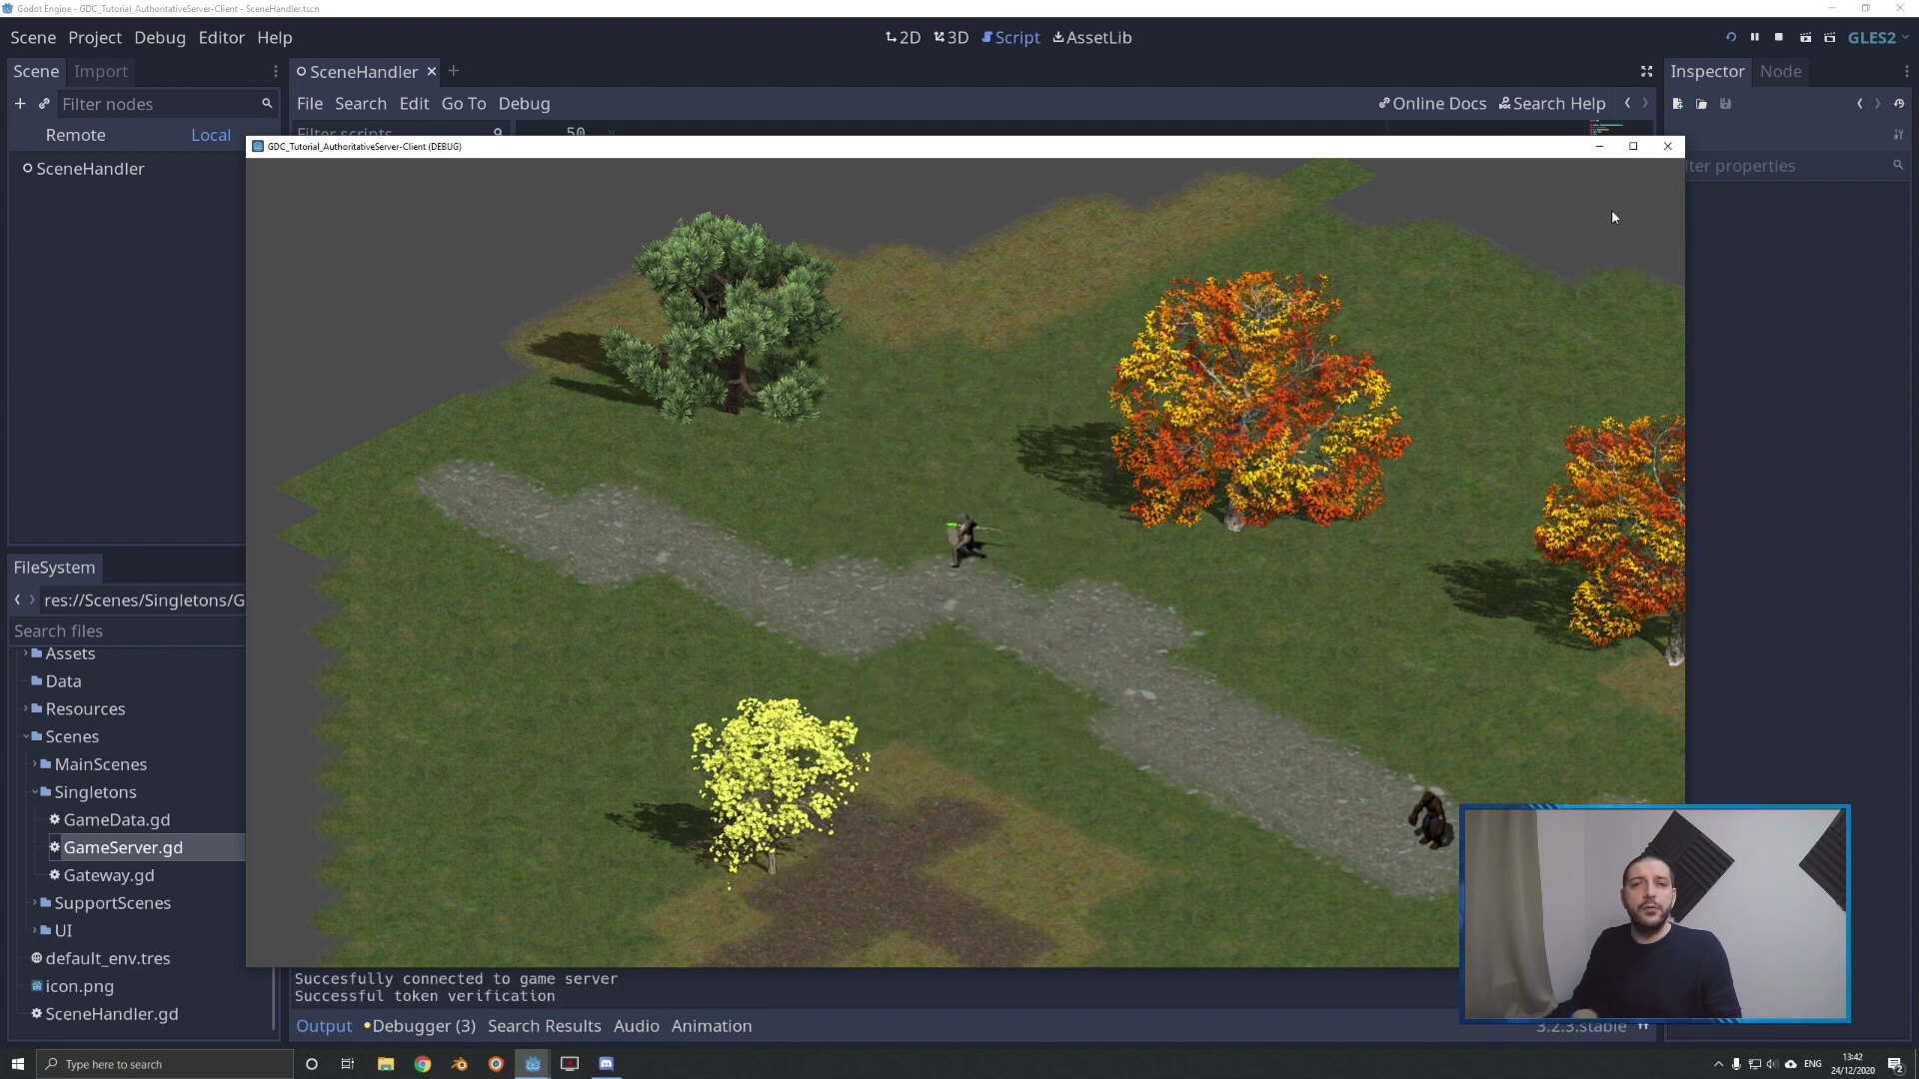
pyautogui.click(1598, 146)
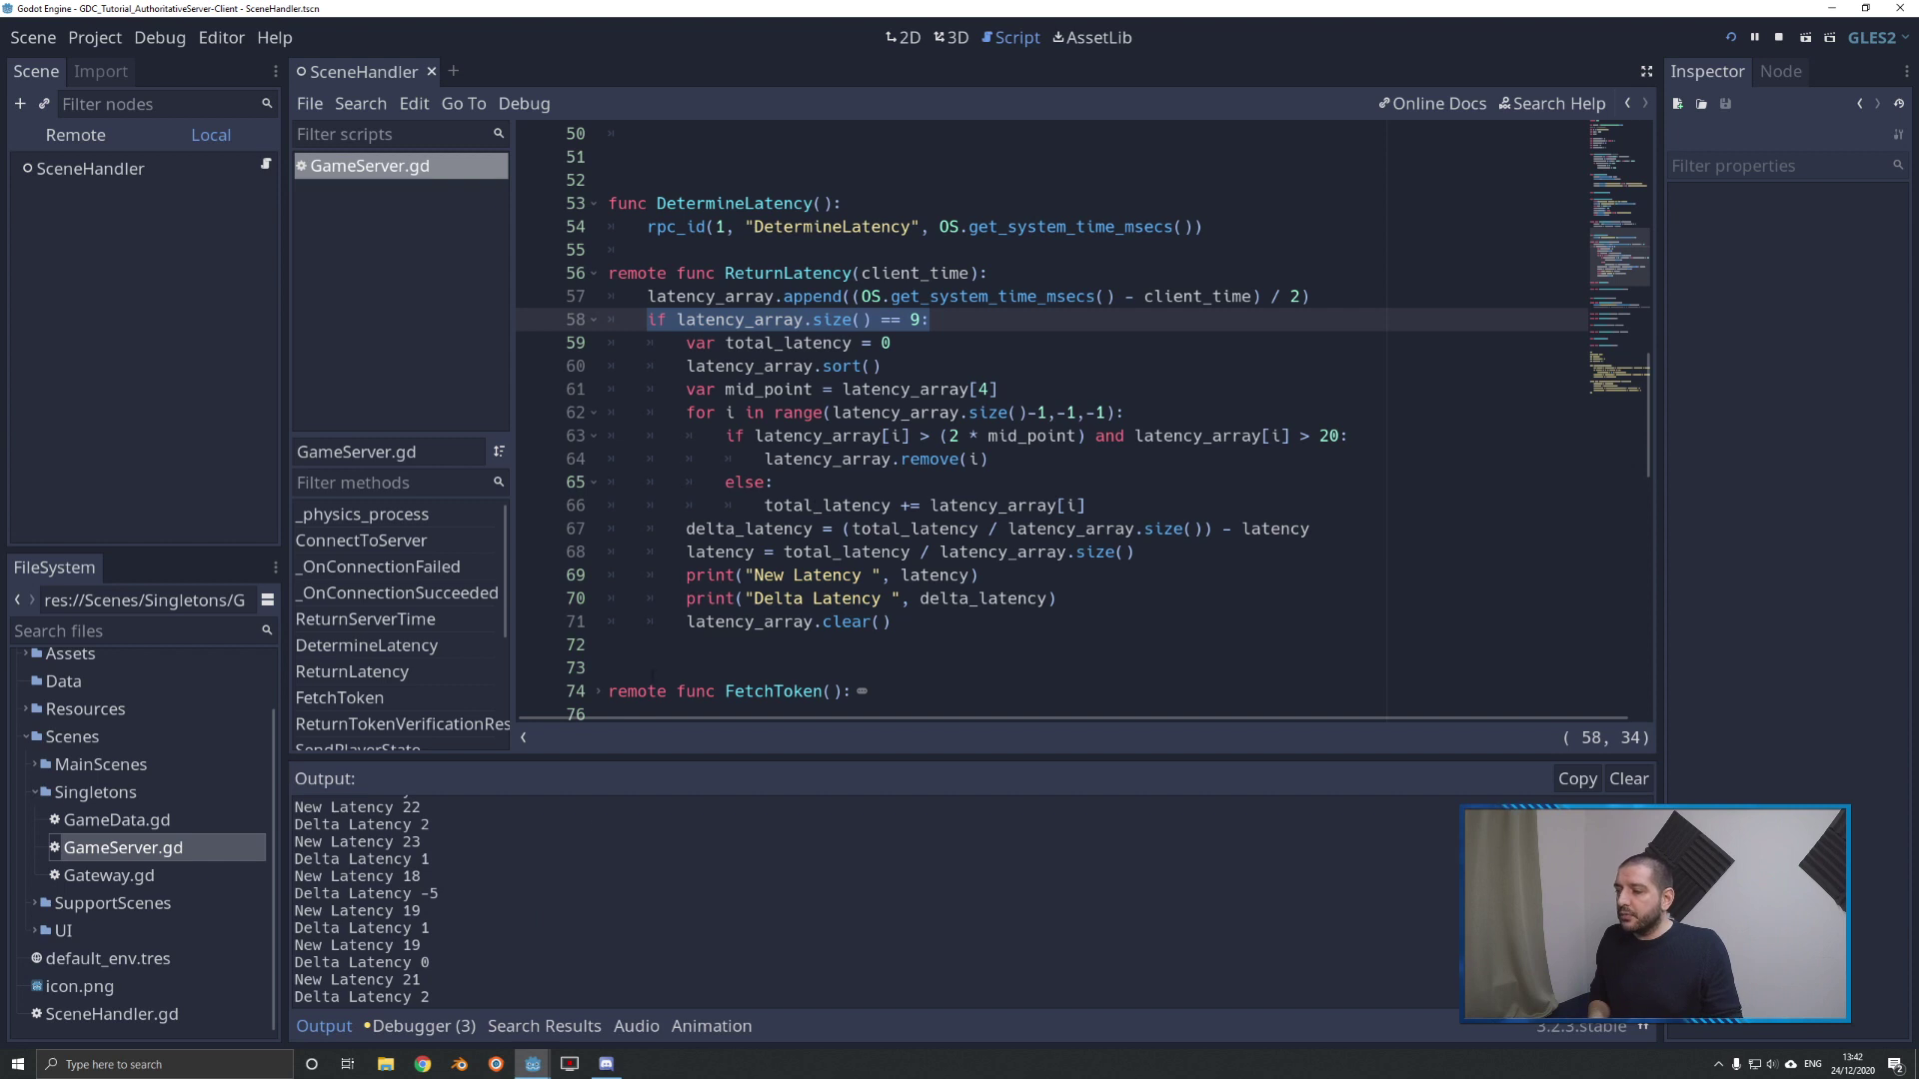
pyautogui.scroll(3, 1019, 505)
pyautogui.scroll(4, 1019, 506)
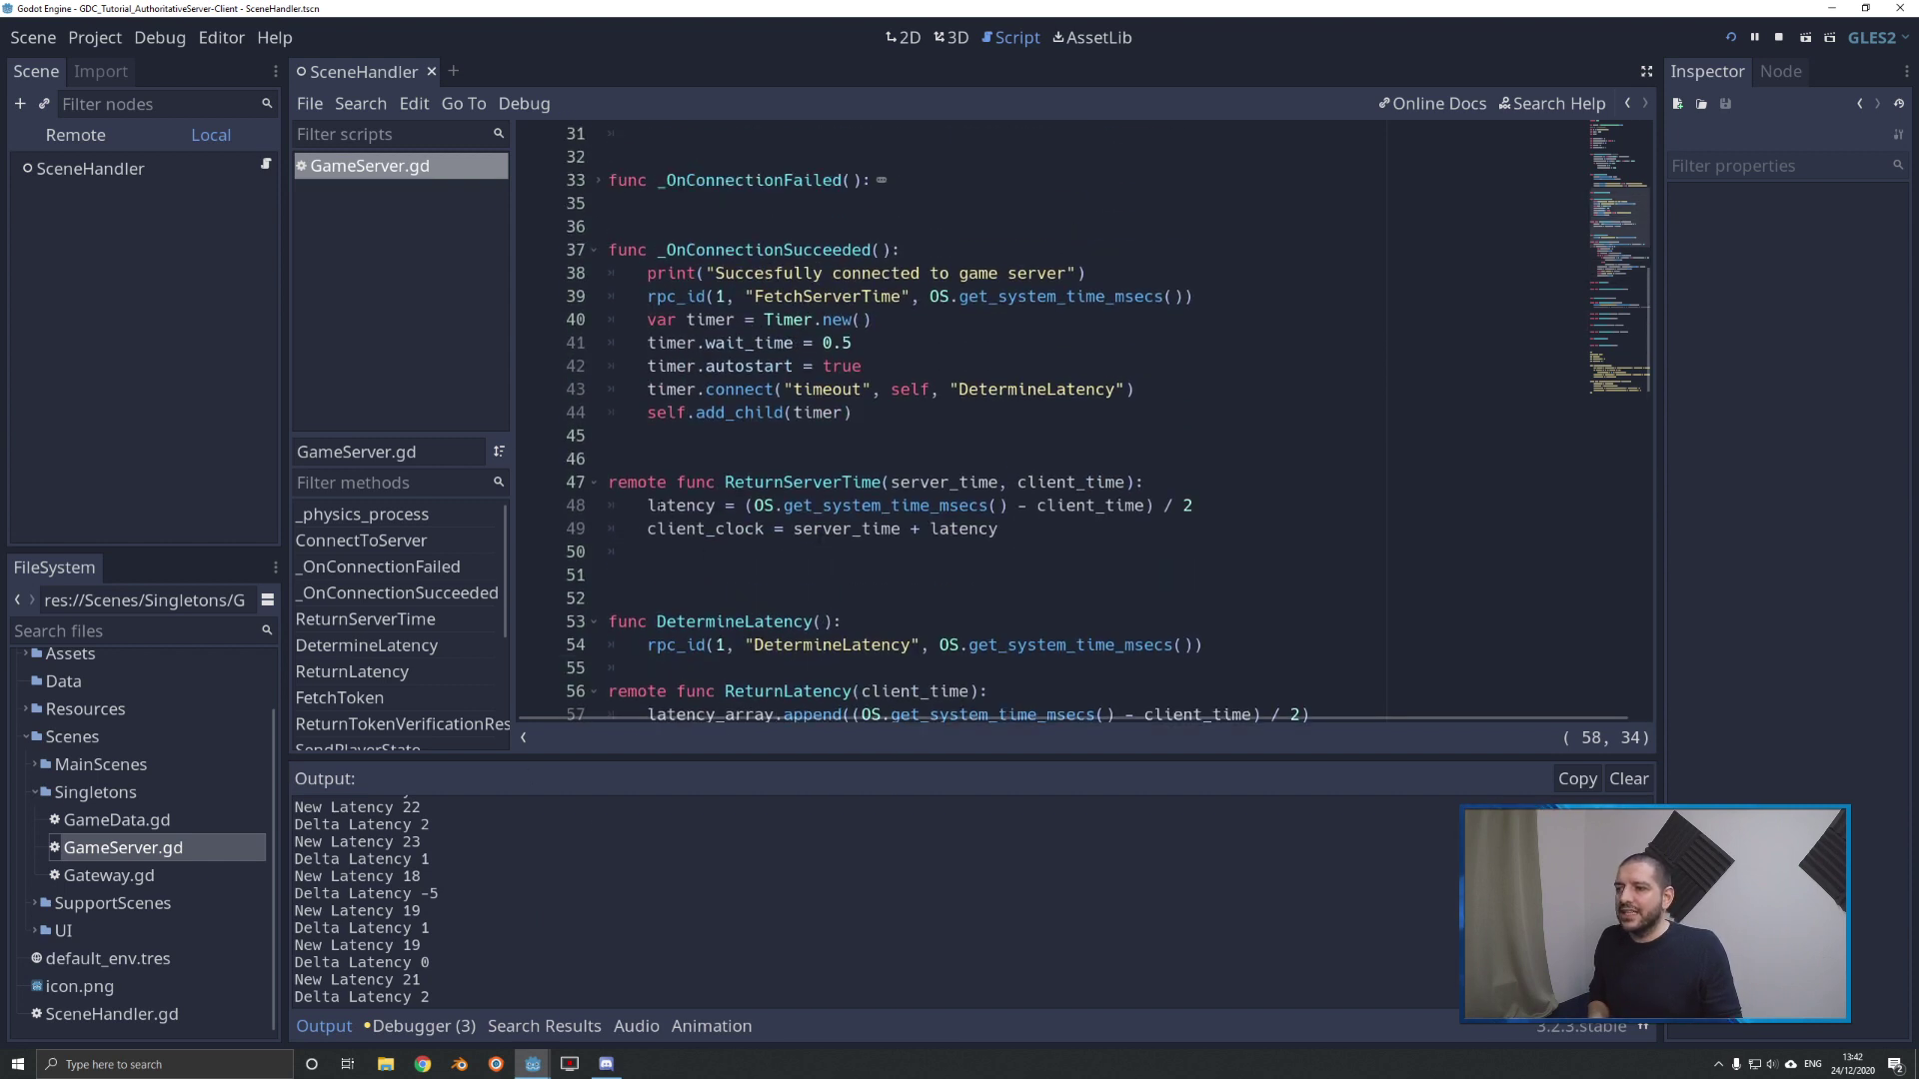
pyautogui.click(1017, 505)
pyautogui.moveTo(1018, 506); pyautogui.dragTo(1164, 505)
pyautogui.scroll(5, 530, 858)
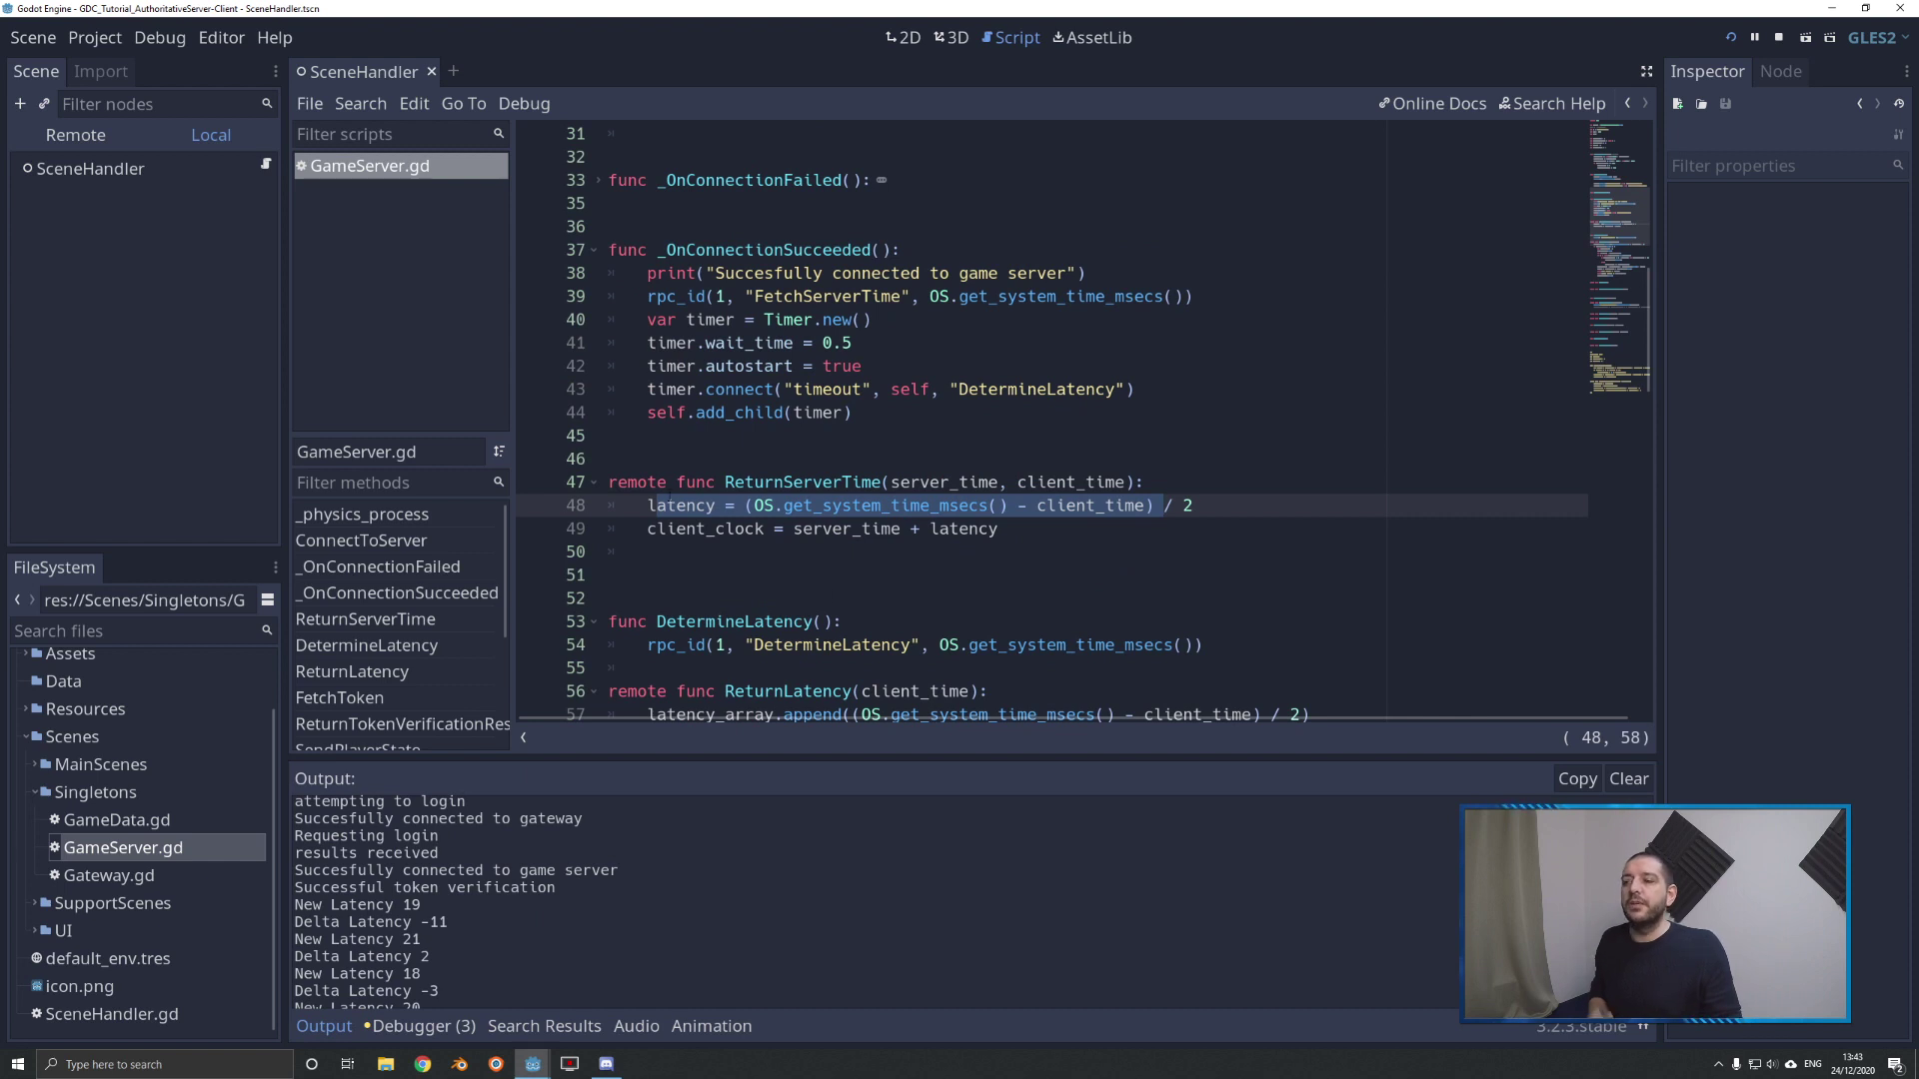
pyautogui.doubleClick(683, 506)
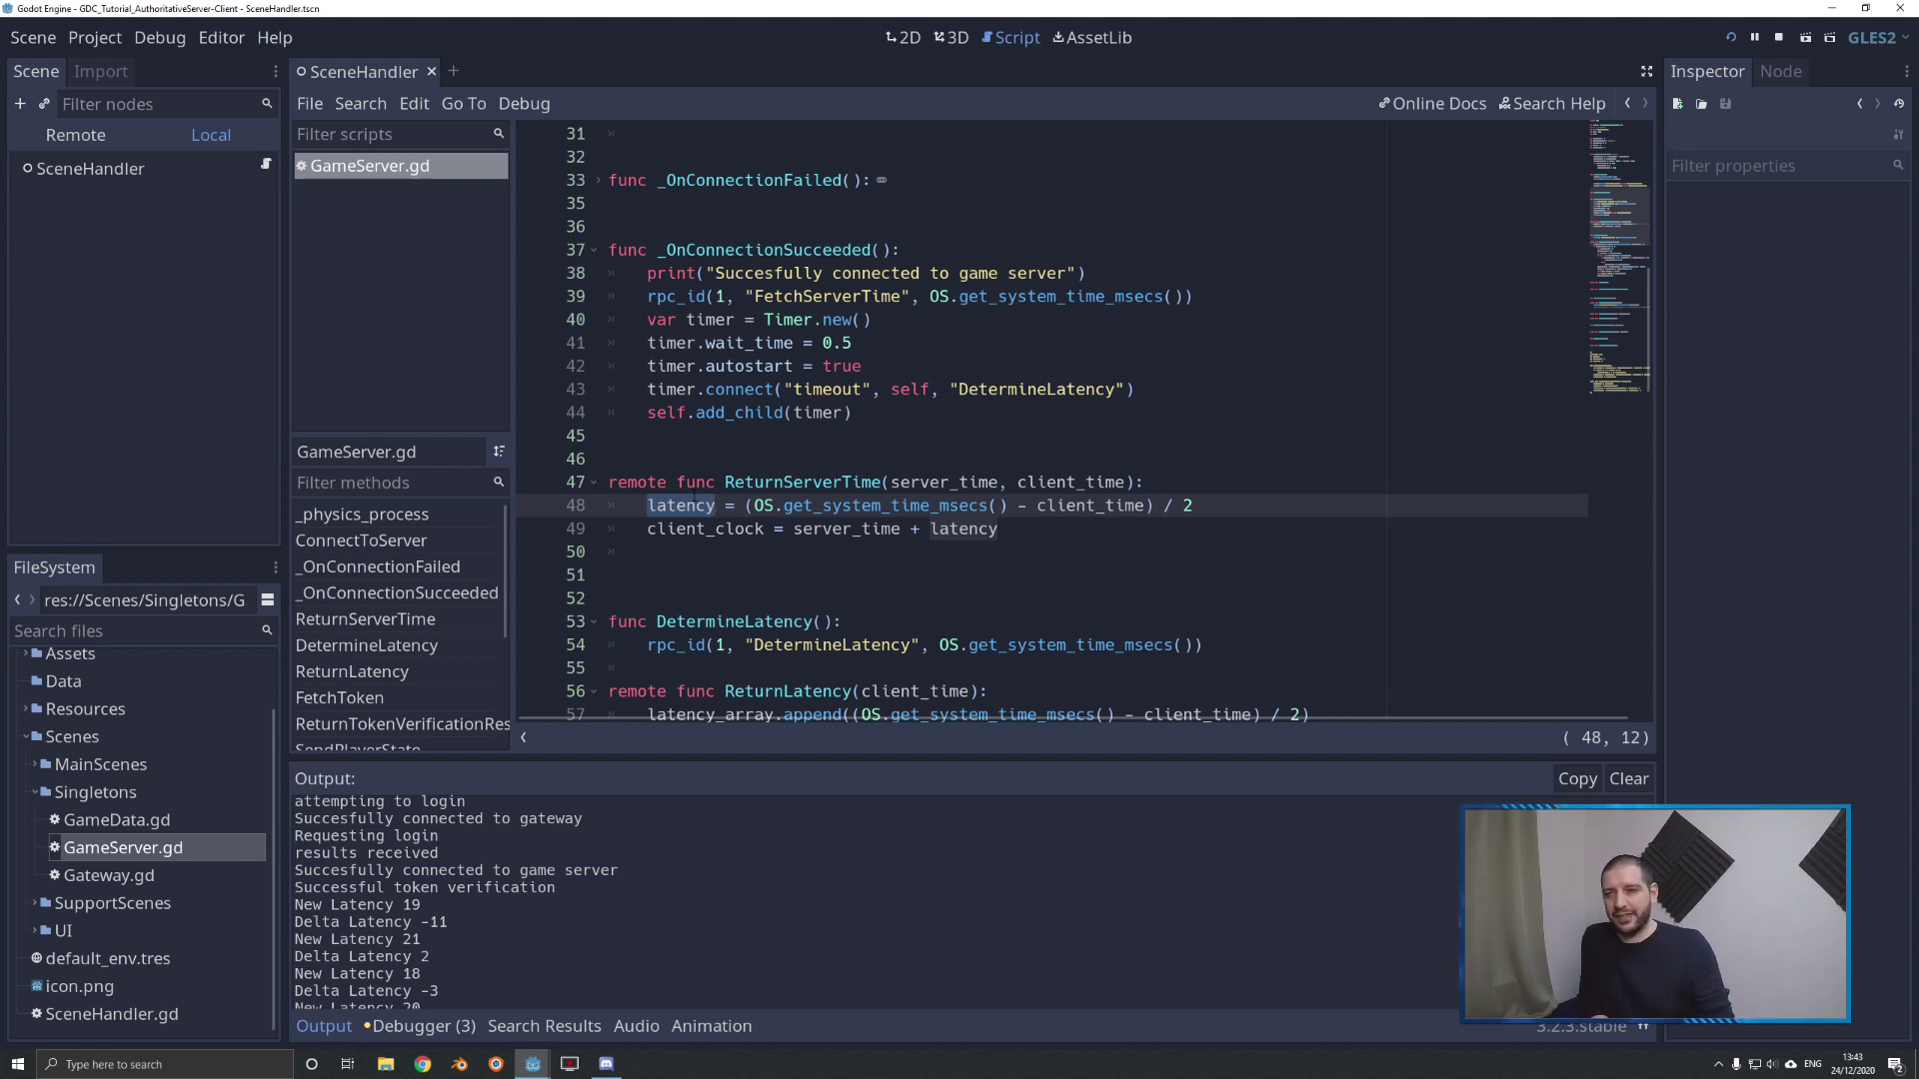
pyautogui.doubleClick(678, 510)
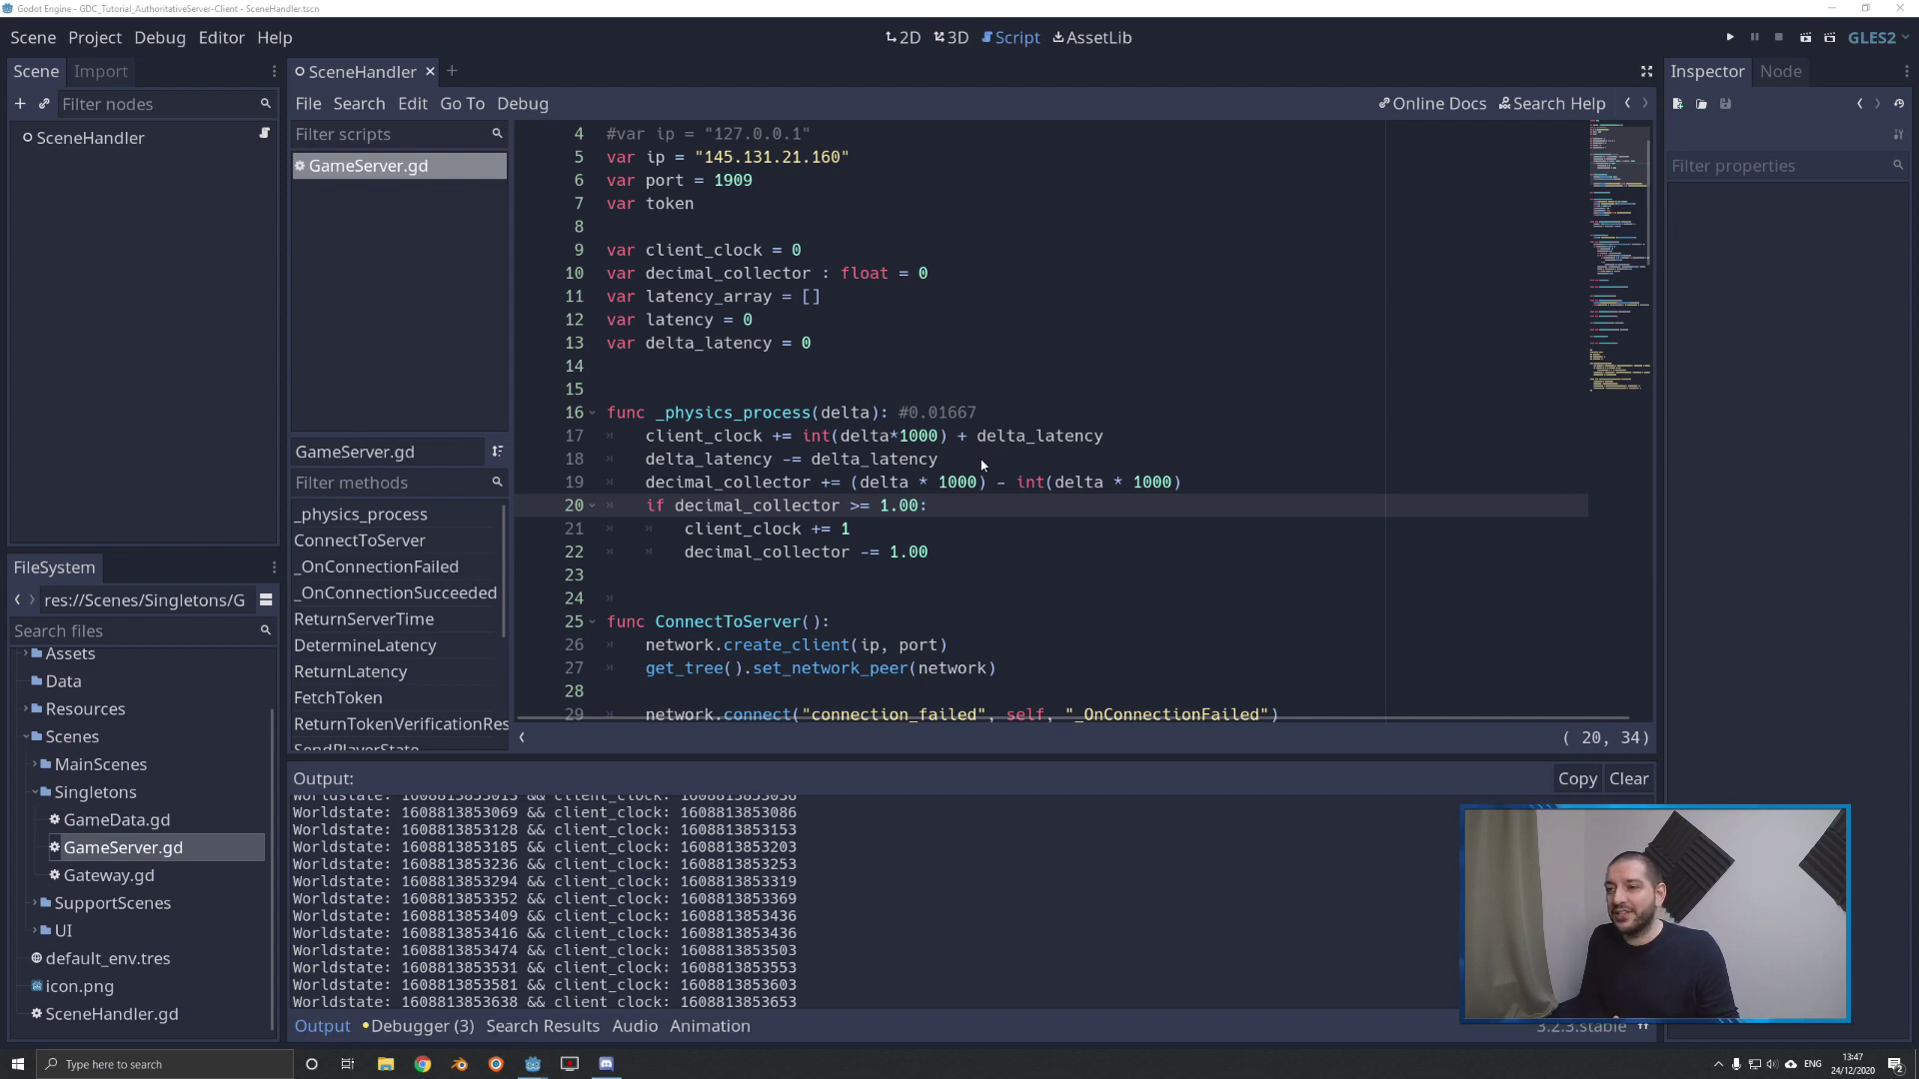
# - Inspect the client_clock and delta_latency lines 17–18 in _physics_process
pyautogui.moveTo(982, 463); pyautogui.dragTo(977, 436)
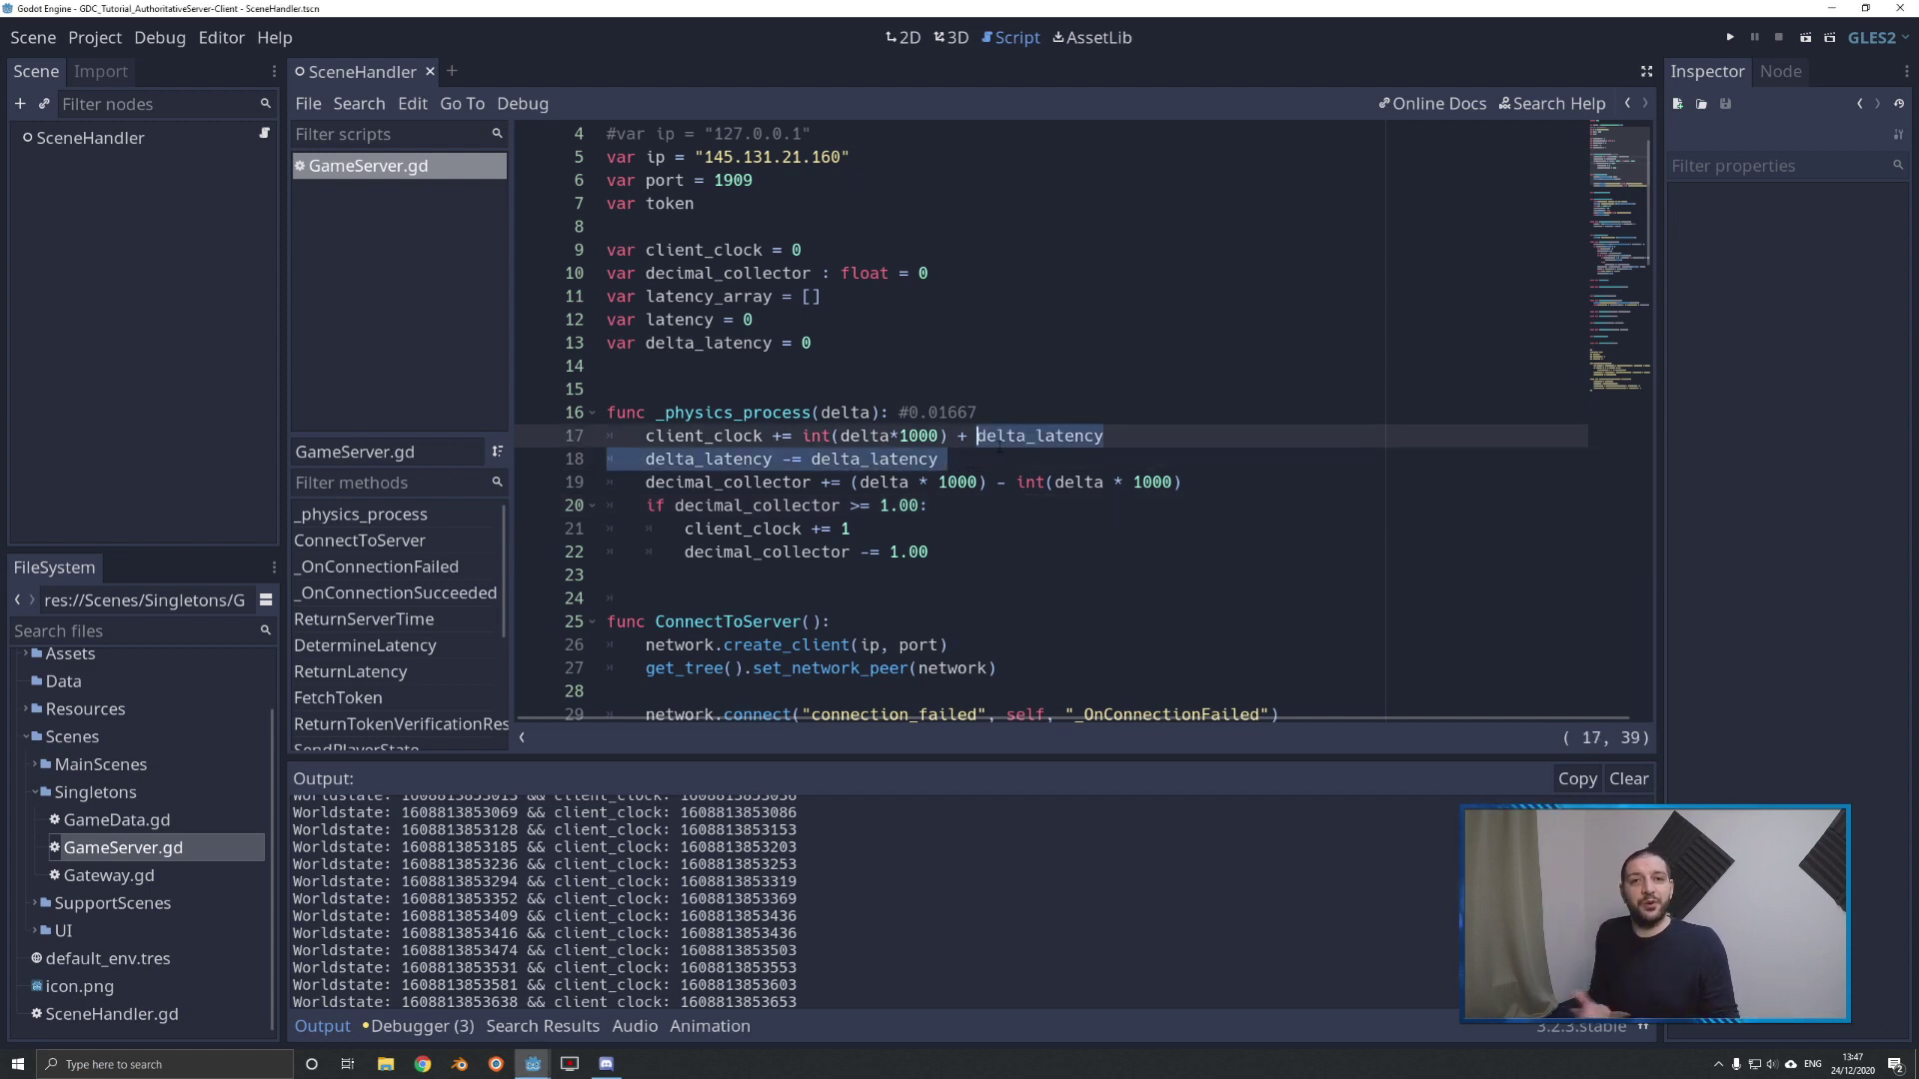
pyautogui.doubleClick(704, 436)
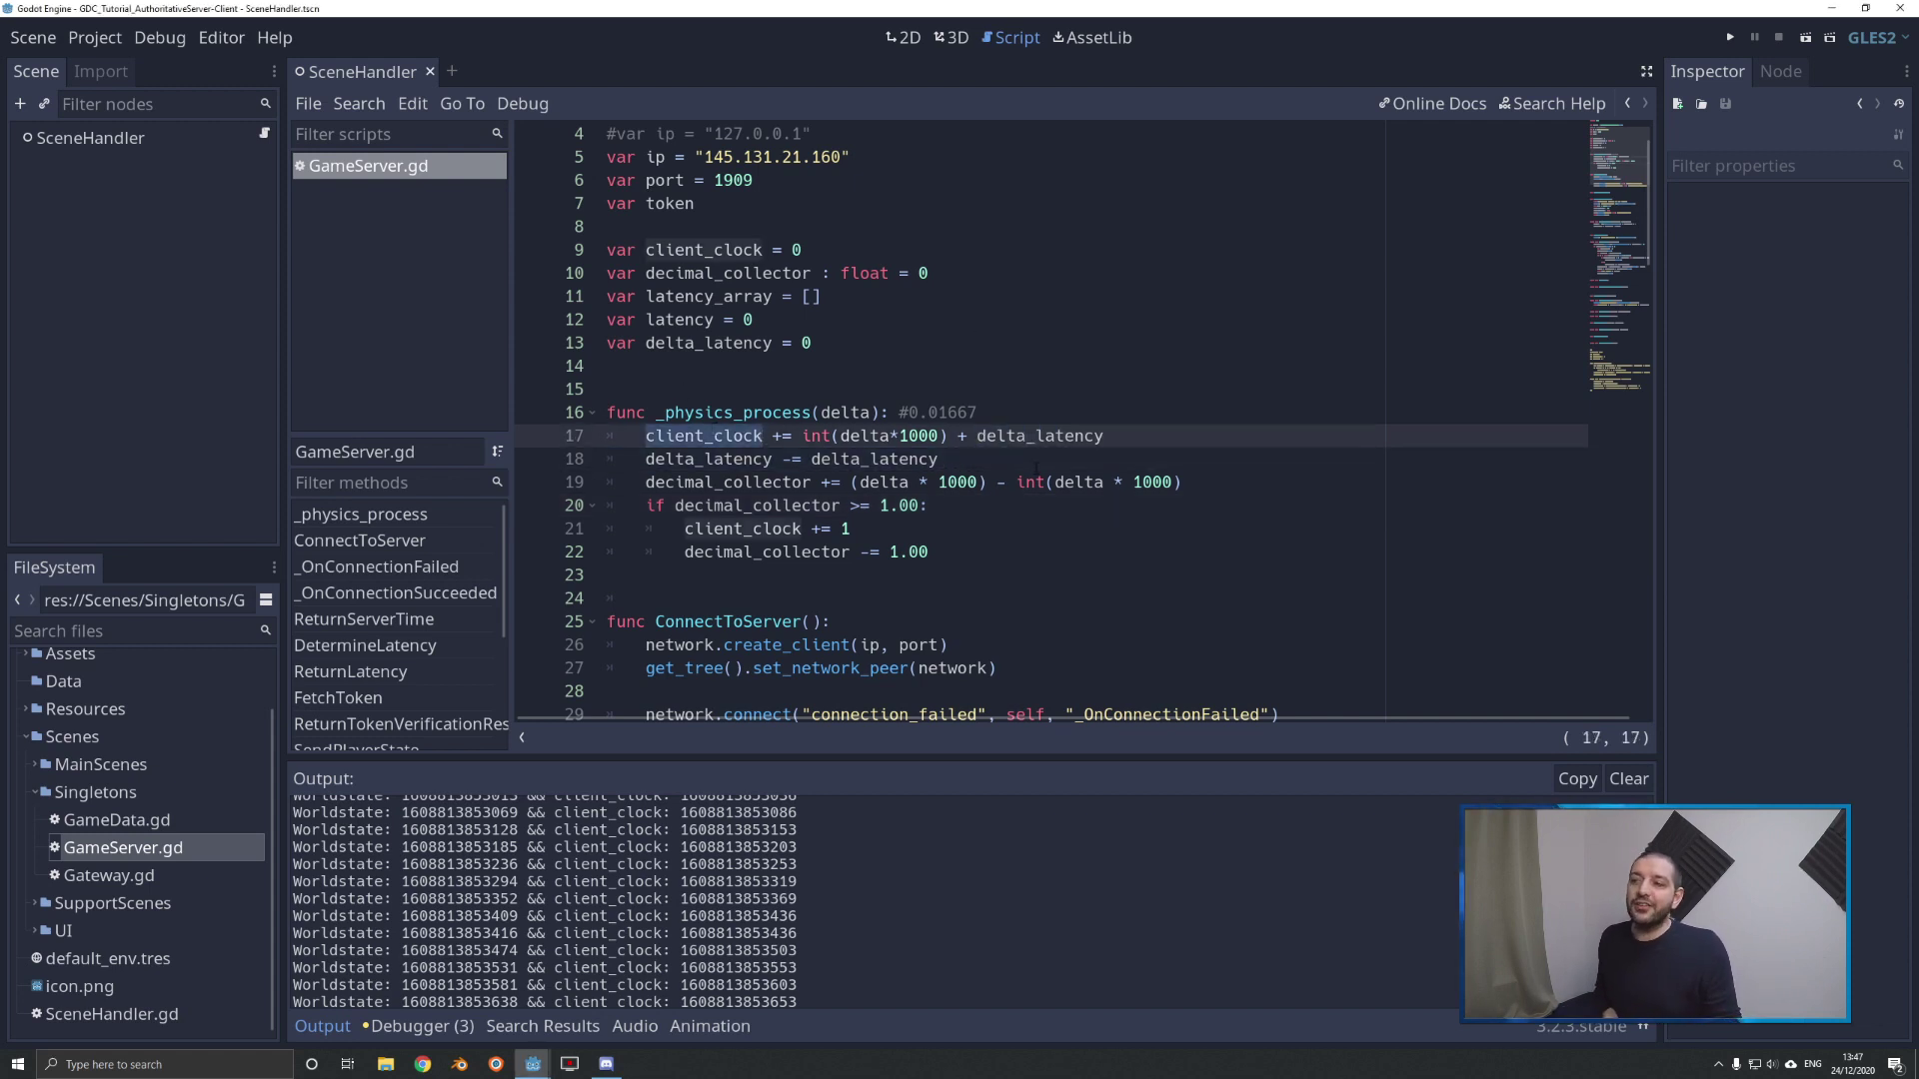
pyautogui.doubleClick(1039, 435)
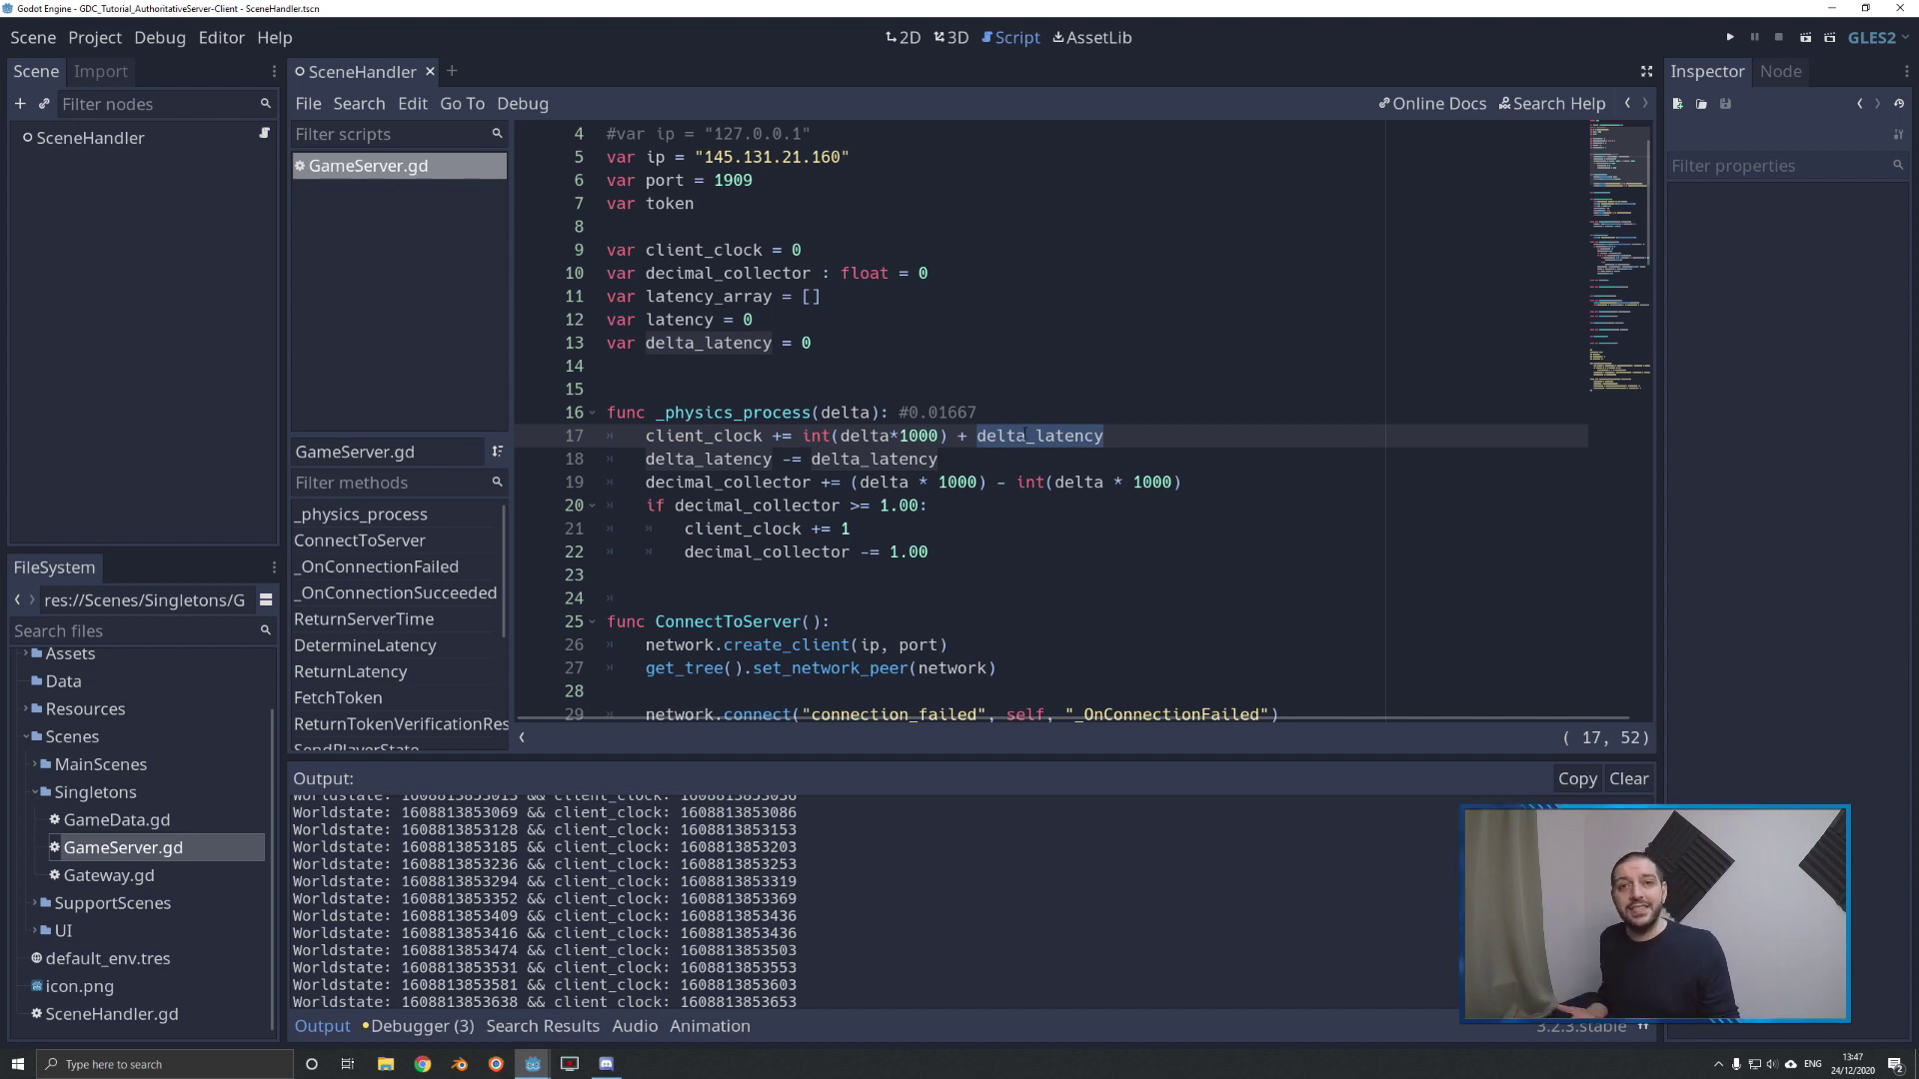
pyautogui.press('Home')
pyautogui.hotkey('ctrl', 'Right')
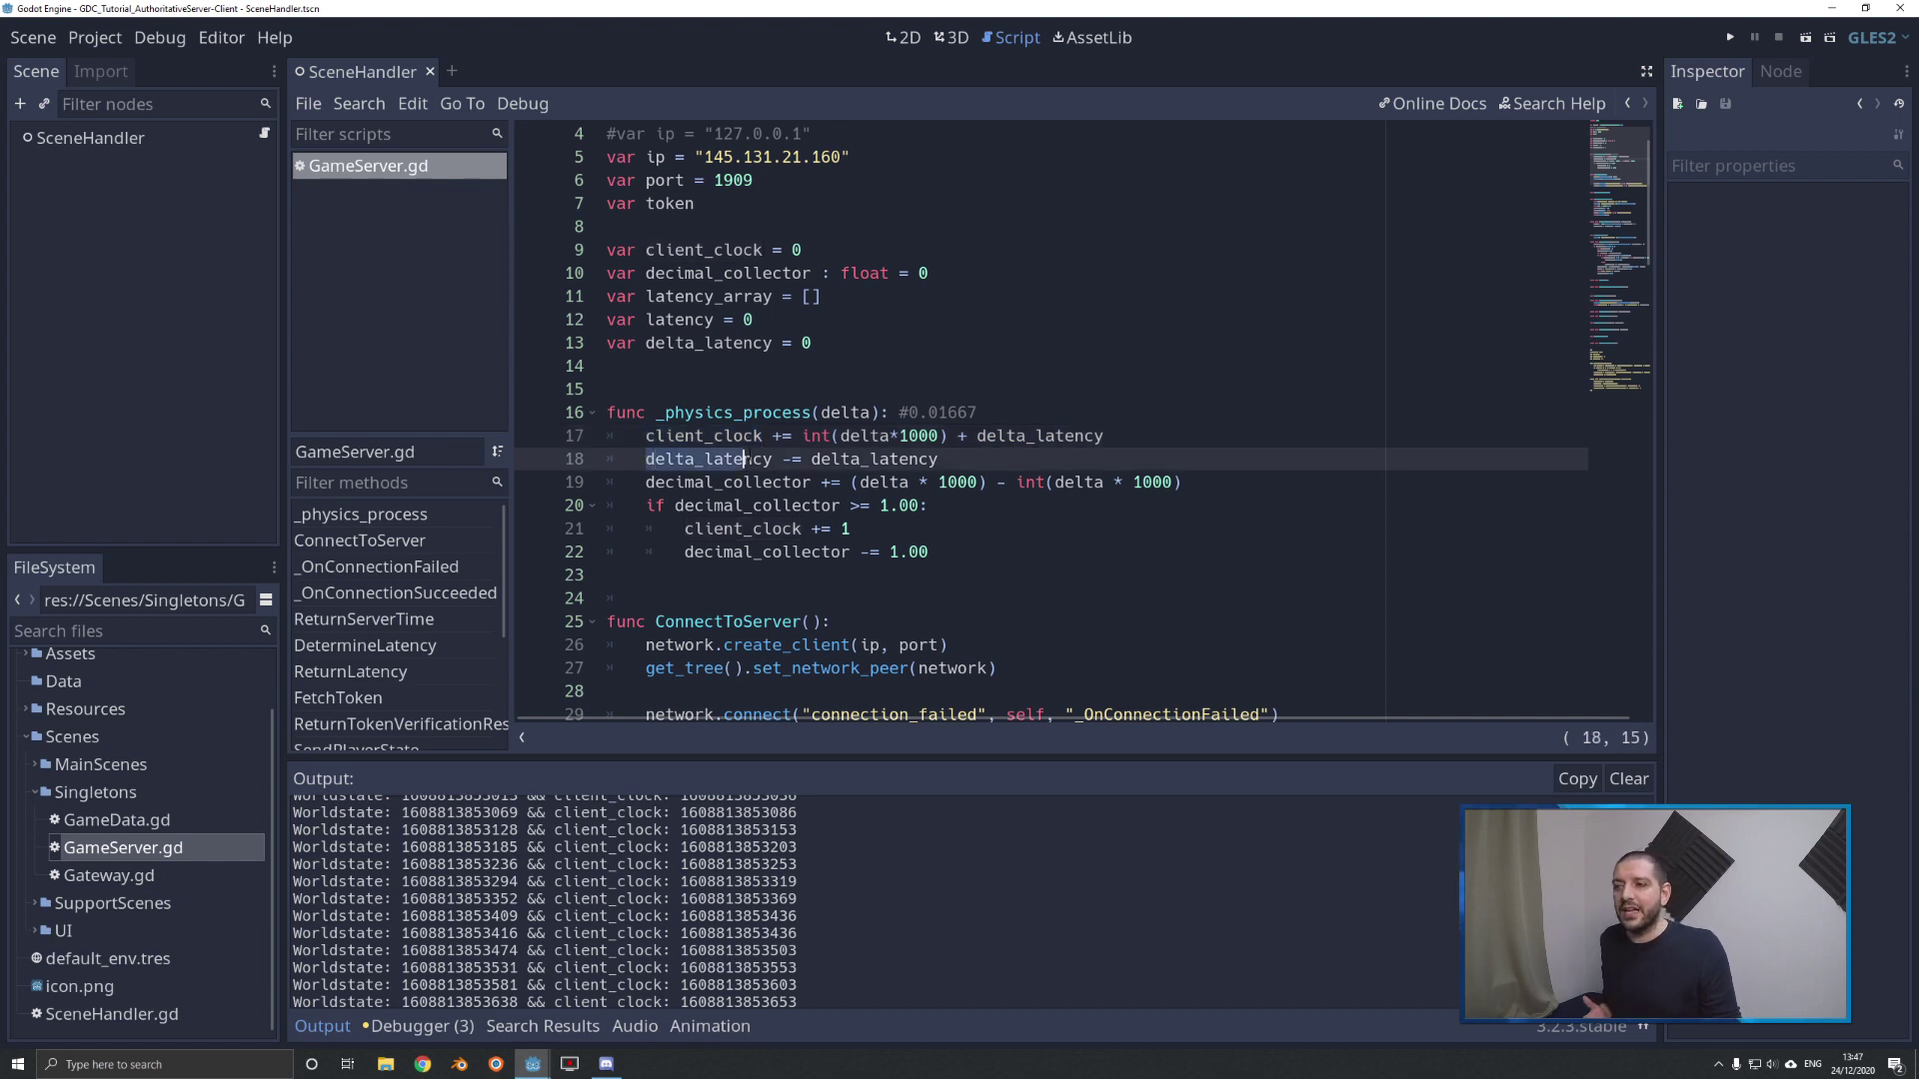
pyautogui.moveTo(645, 459); pyautogui.dragTo(977, 455)
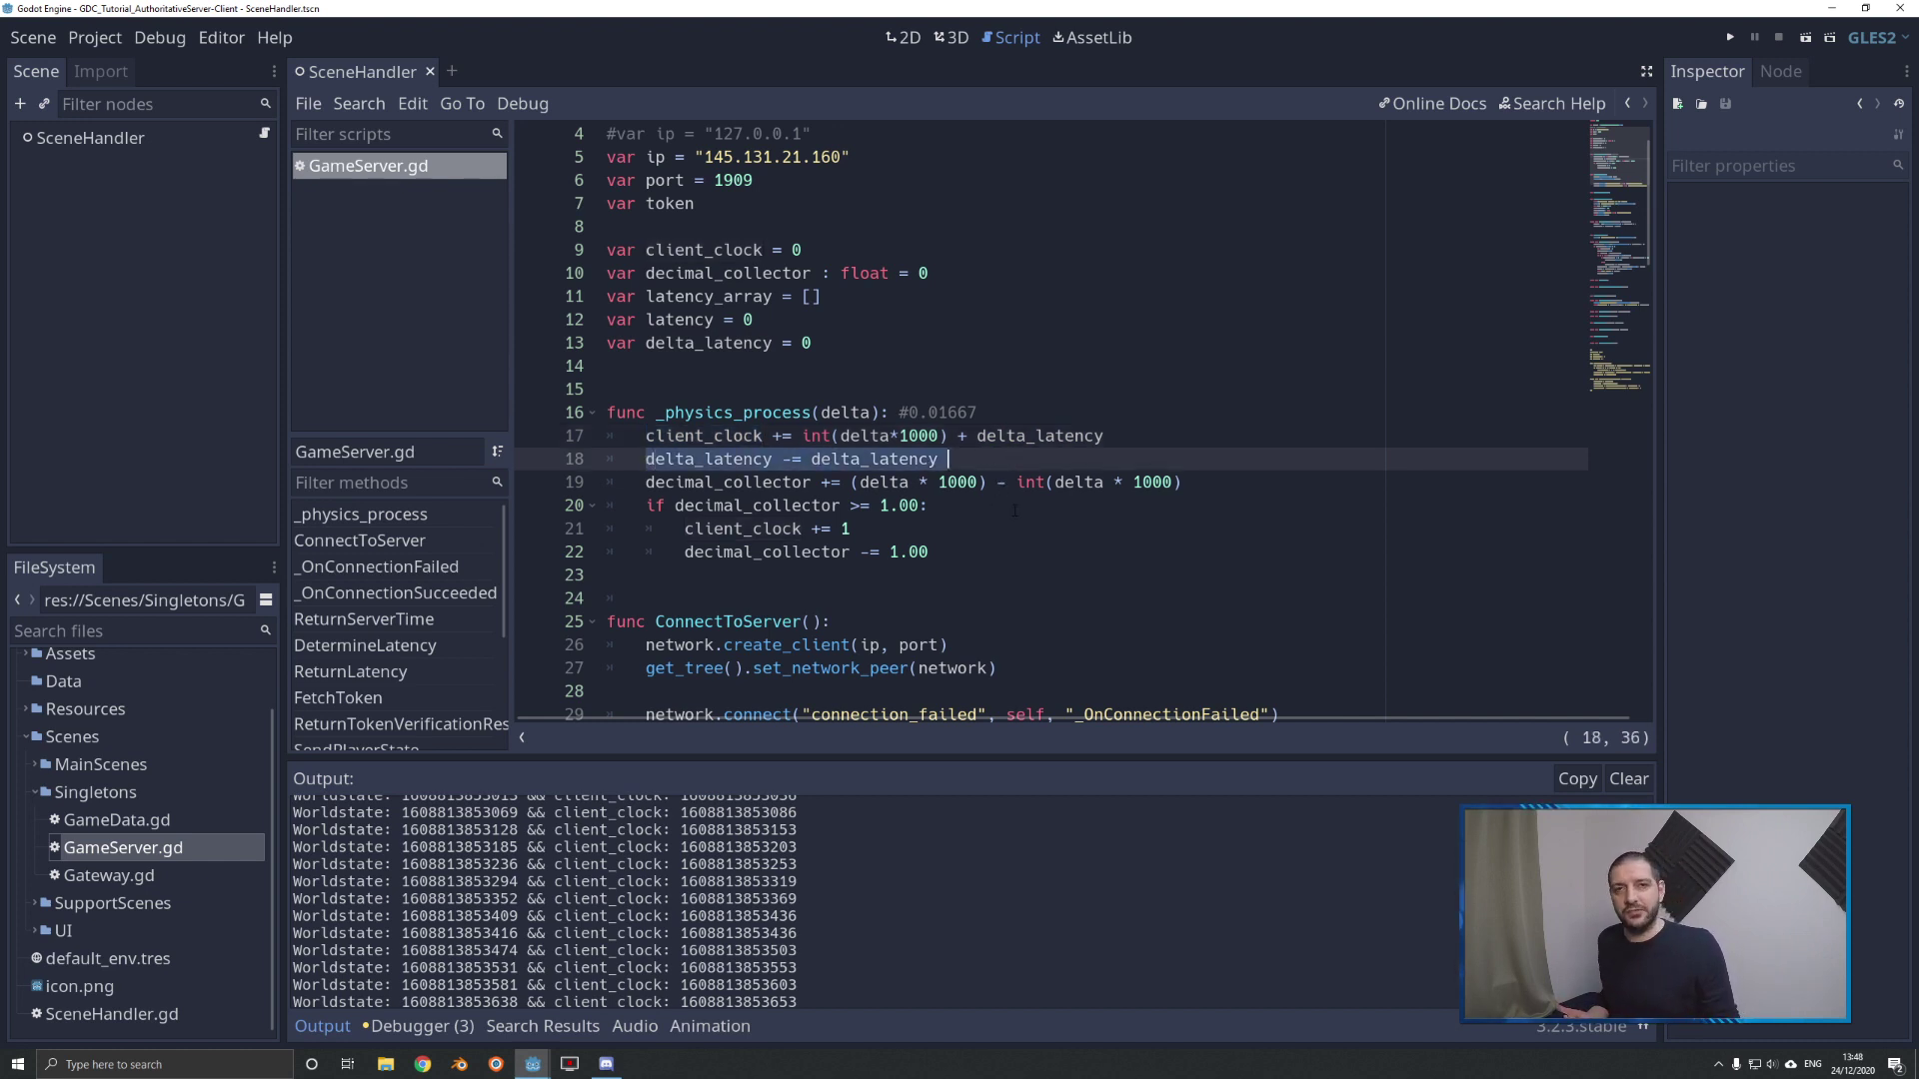
# - Change line 18 so delta_latency resets to zero after being added to client_clock
pyautogui.click(793, 458)
pyautogui.press('BackSpace')
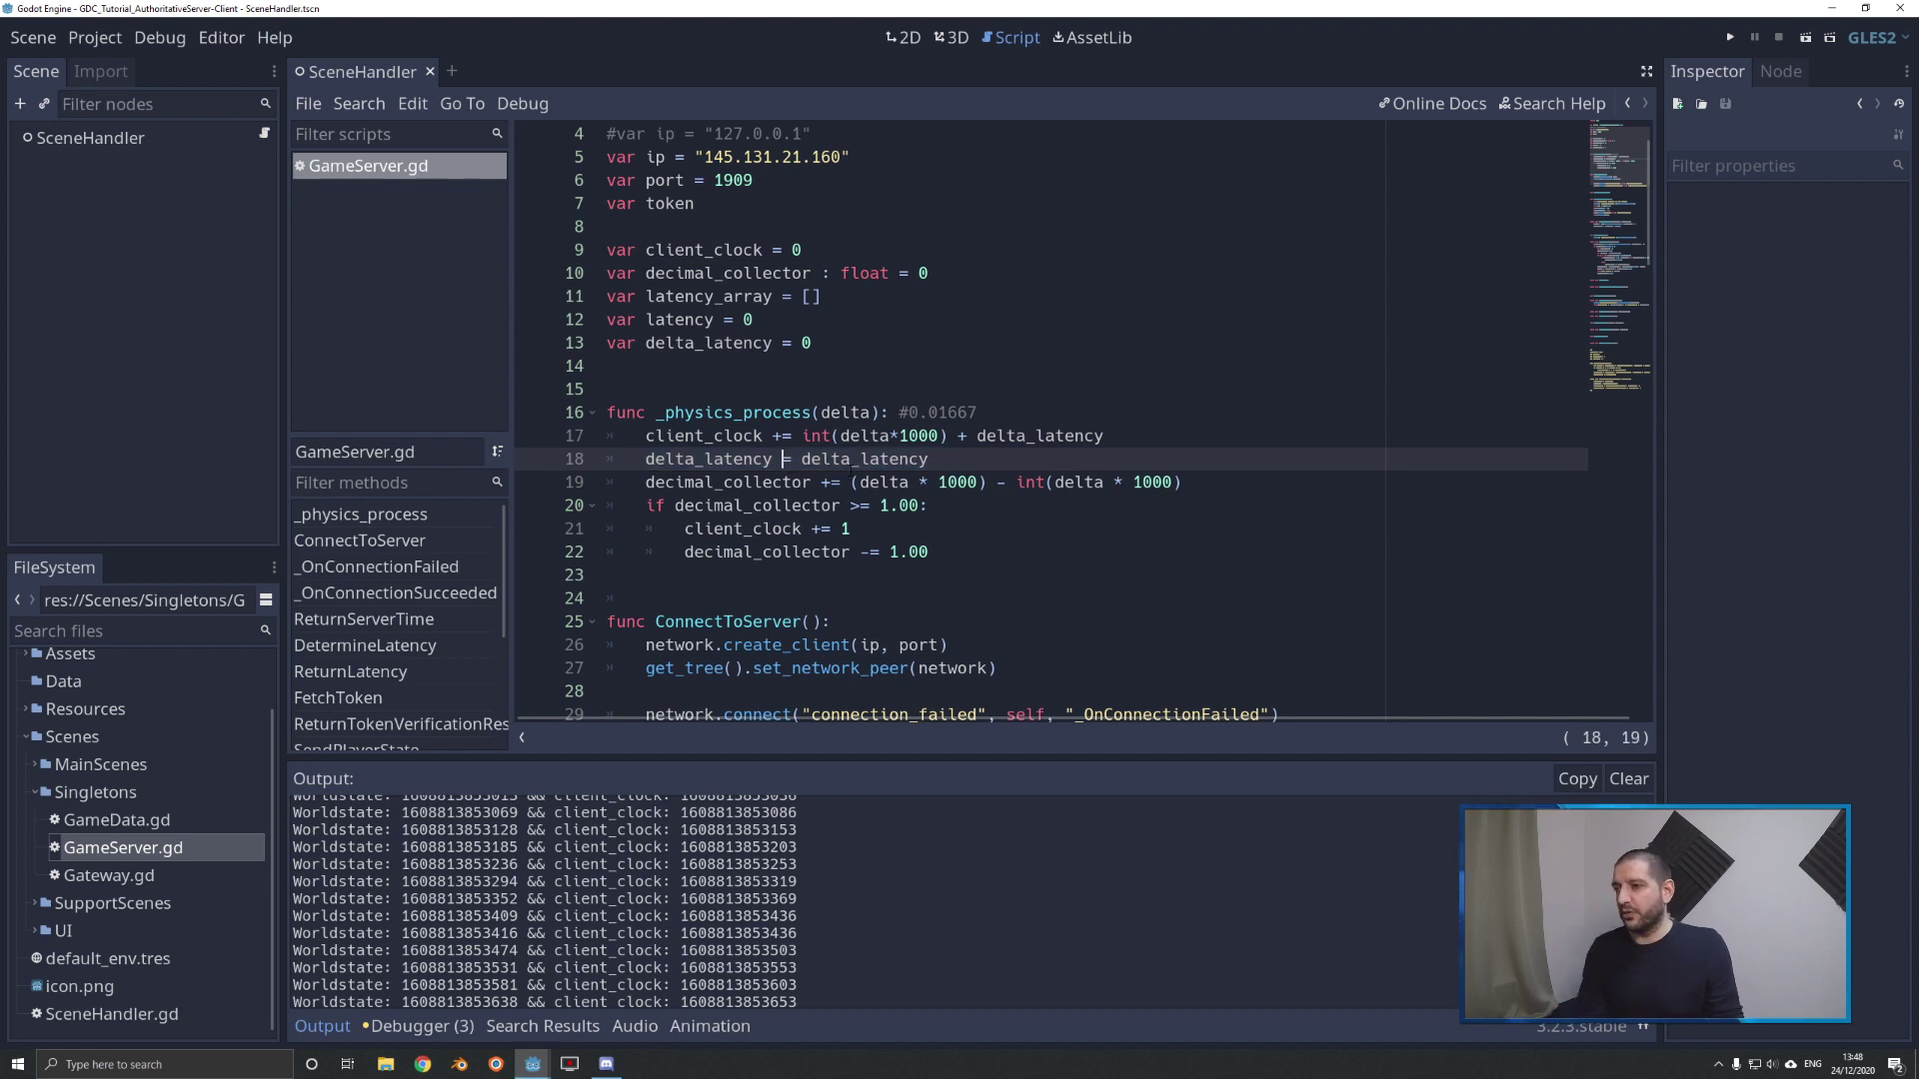
pyautogui.doubleClick(865, 460)
pyautogui.write('0')
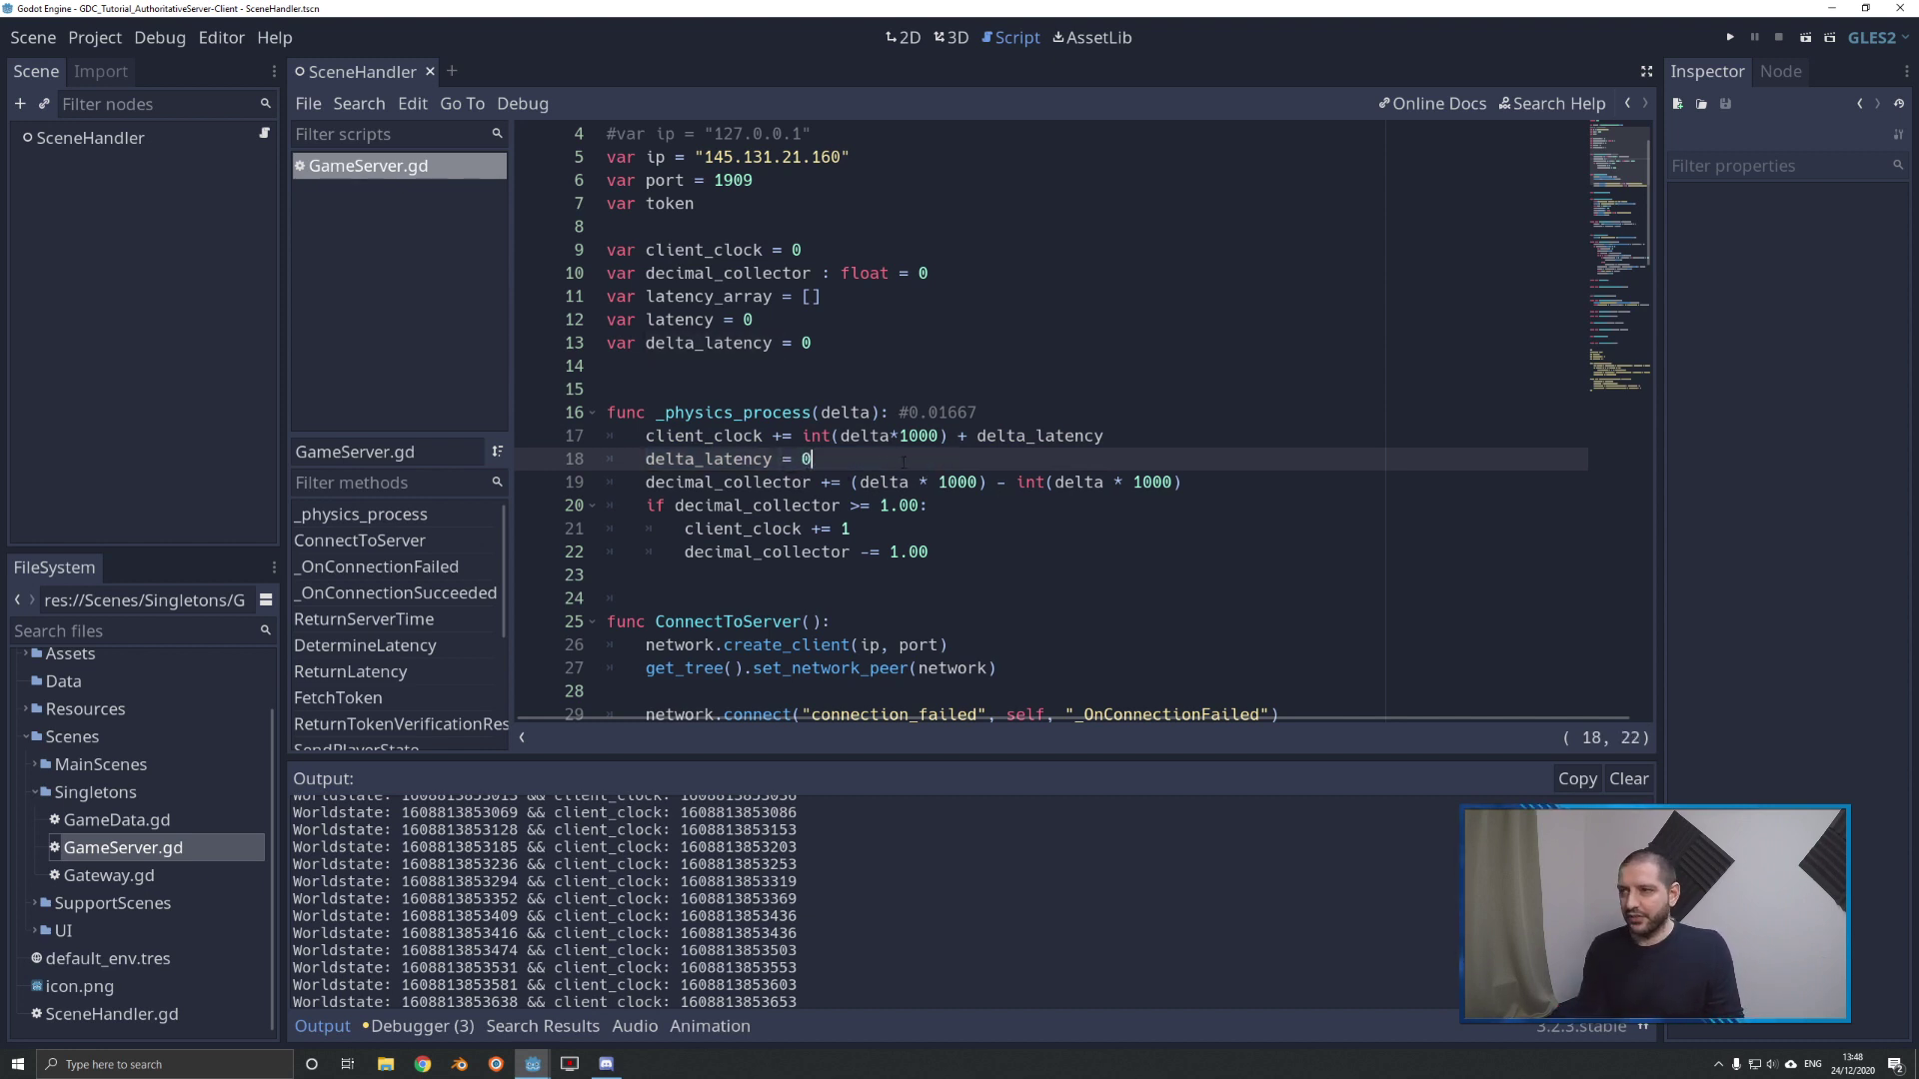
pyautogui.click(882, 436)
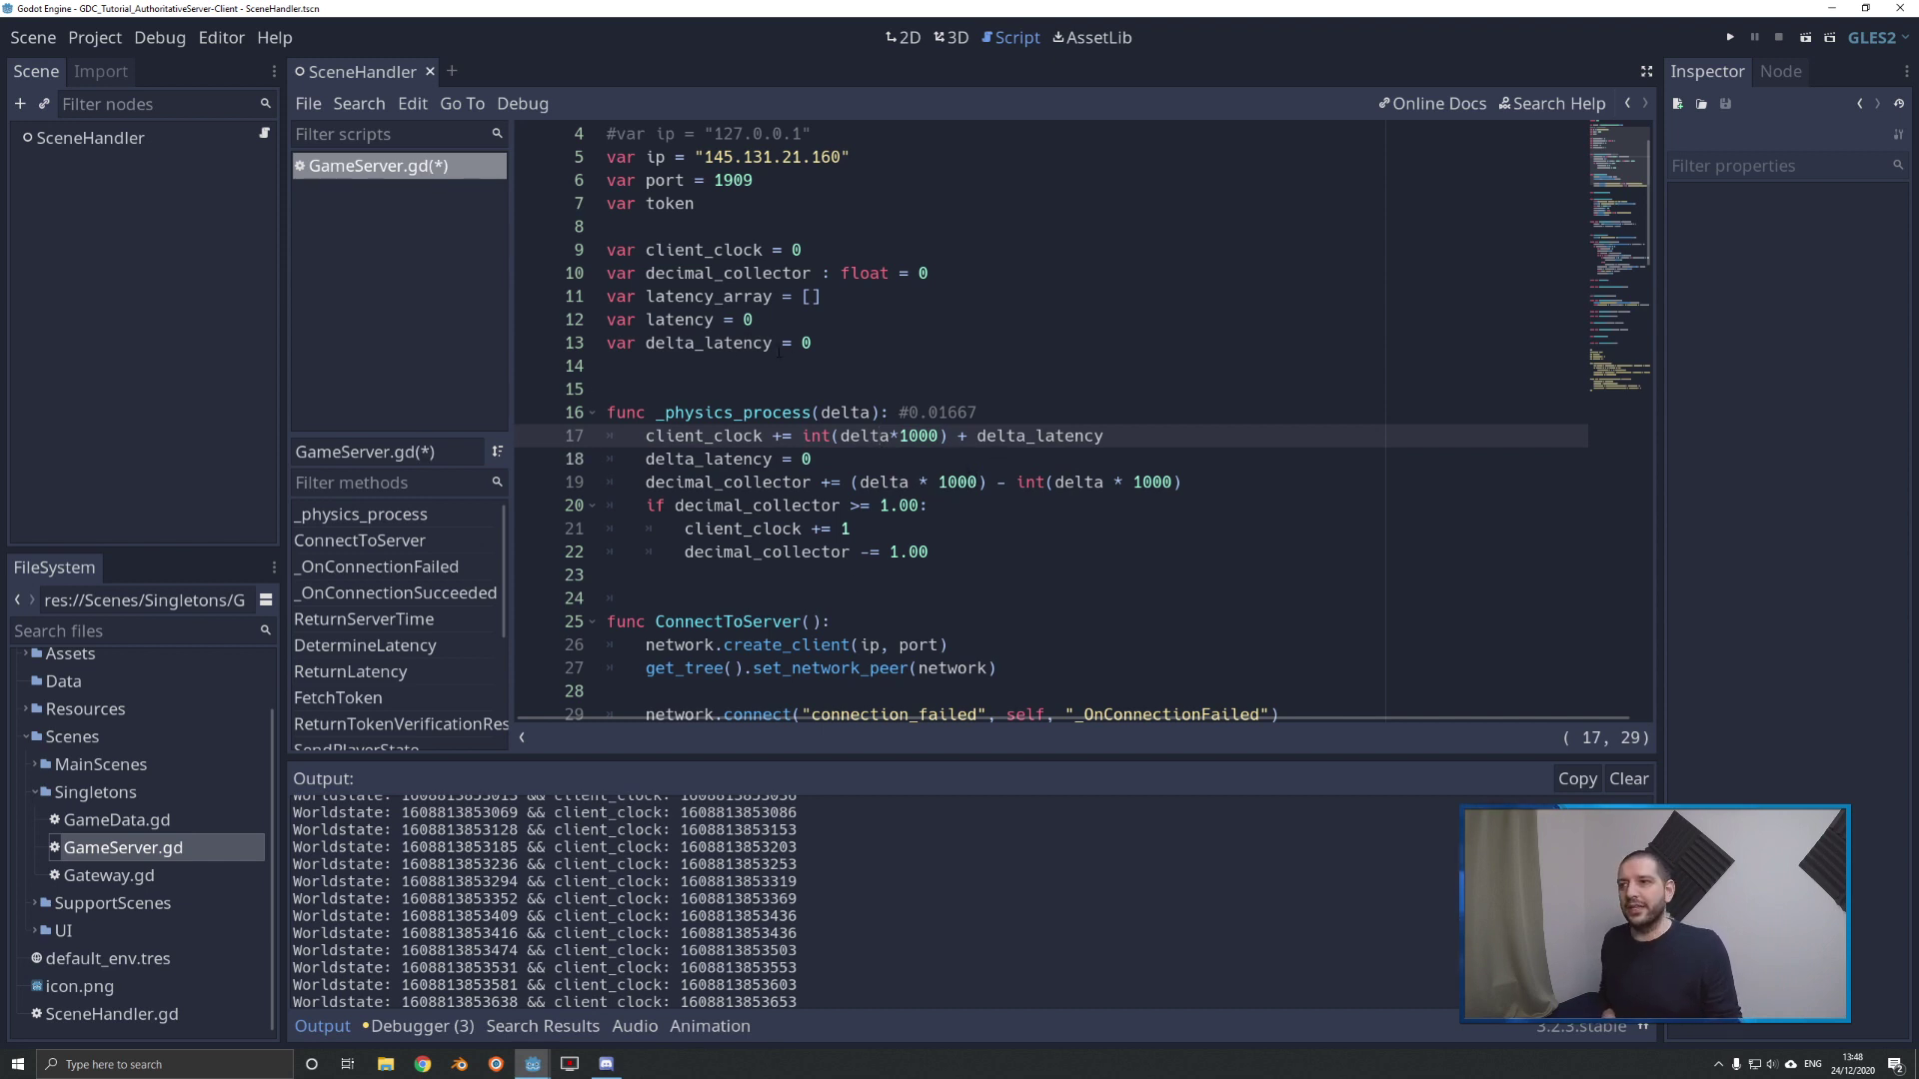
pyautogui.moveTo(685, 343); pyautogui.dragTo(783, 344)
pyautogui.click(1127, 436)
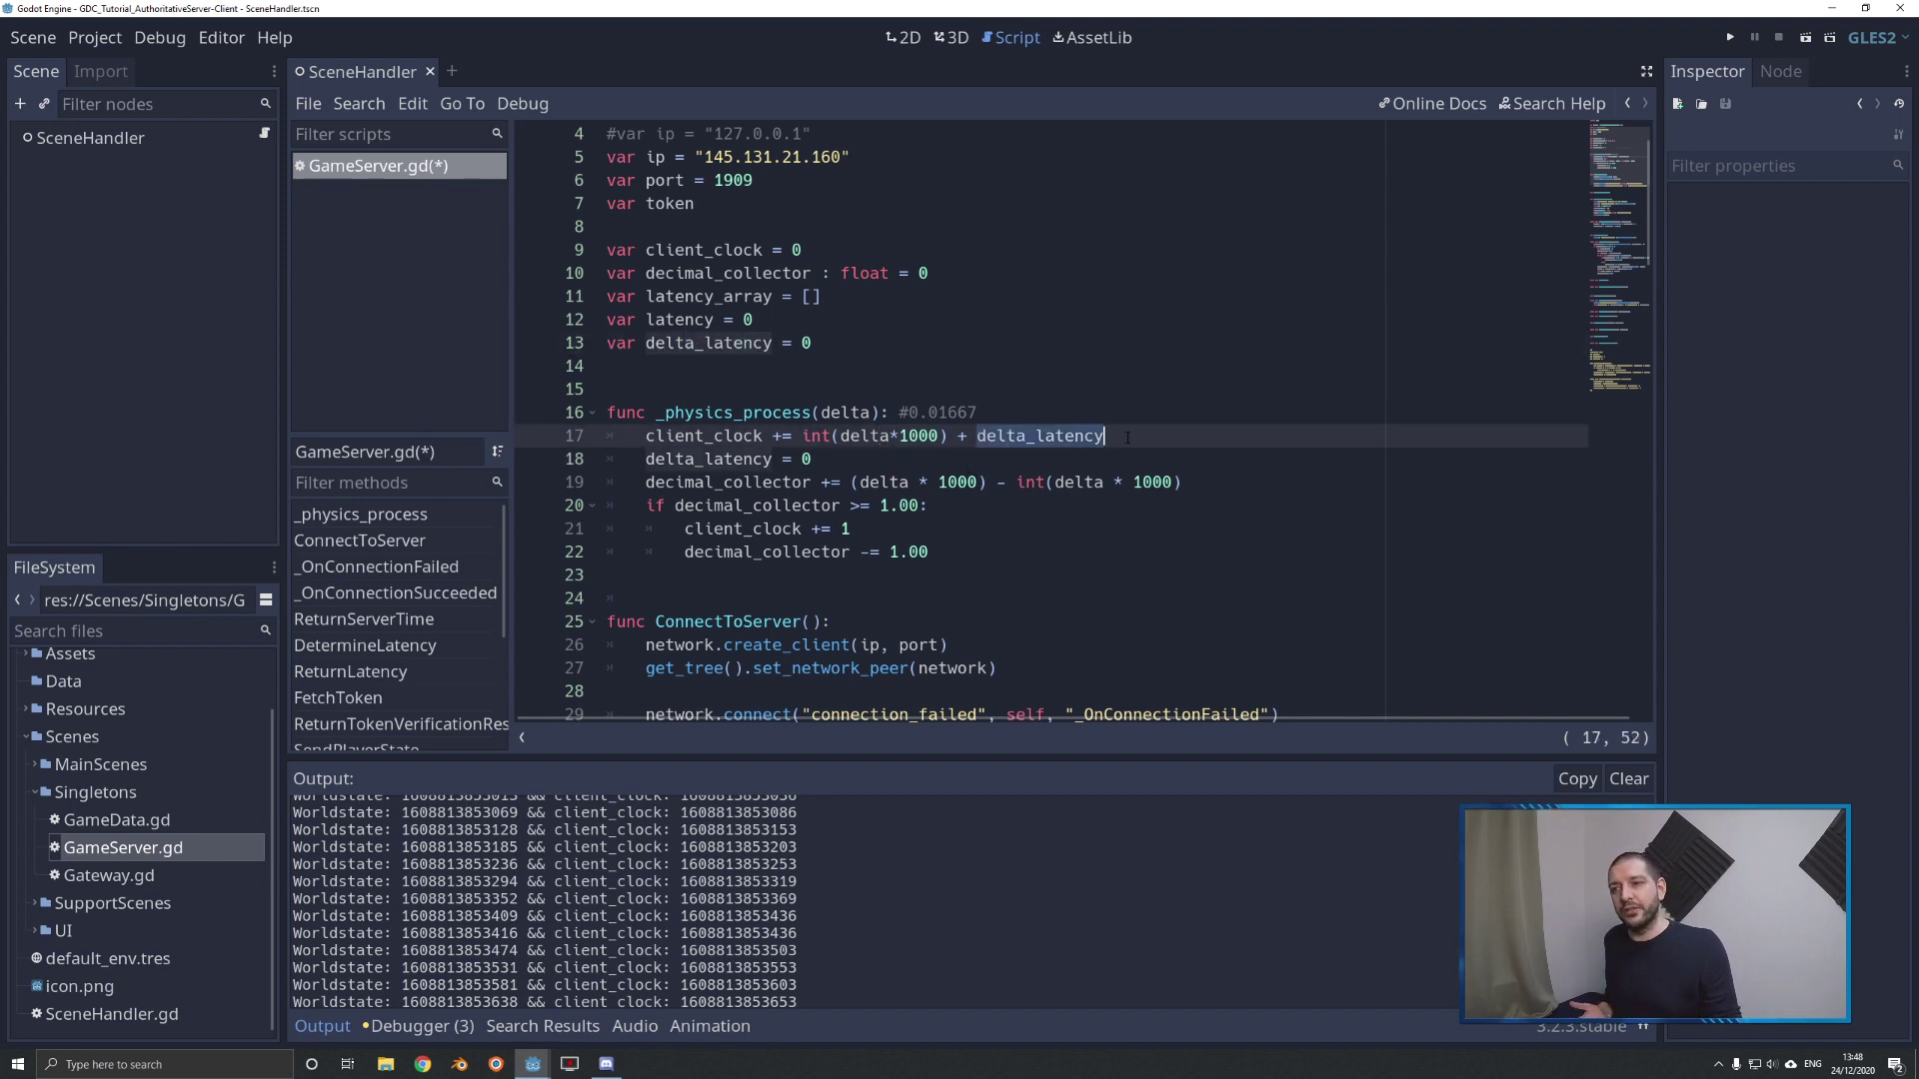
pyautogui.click(873, 458)
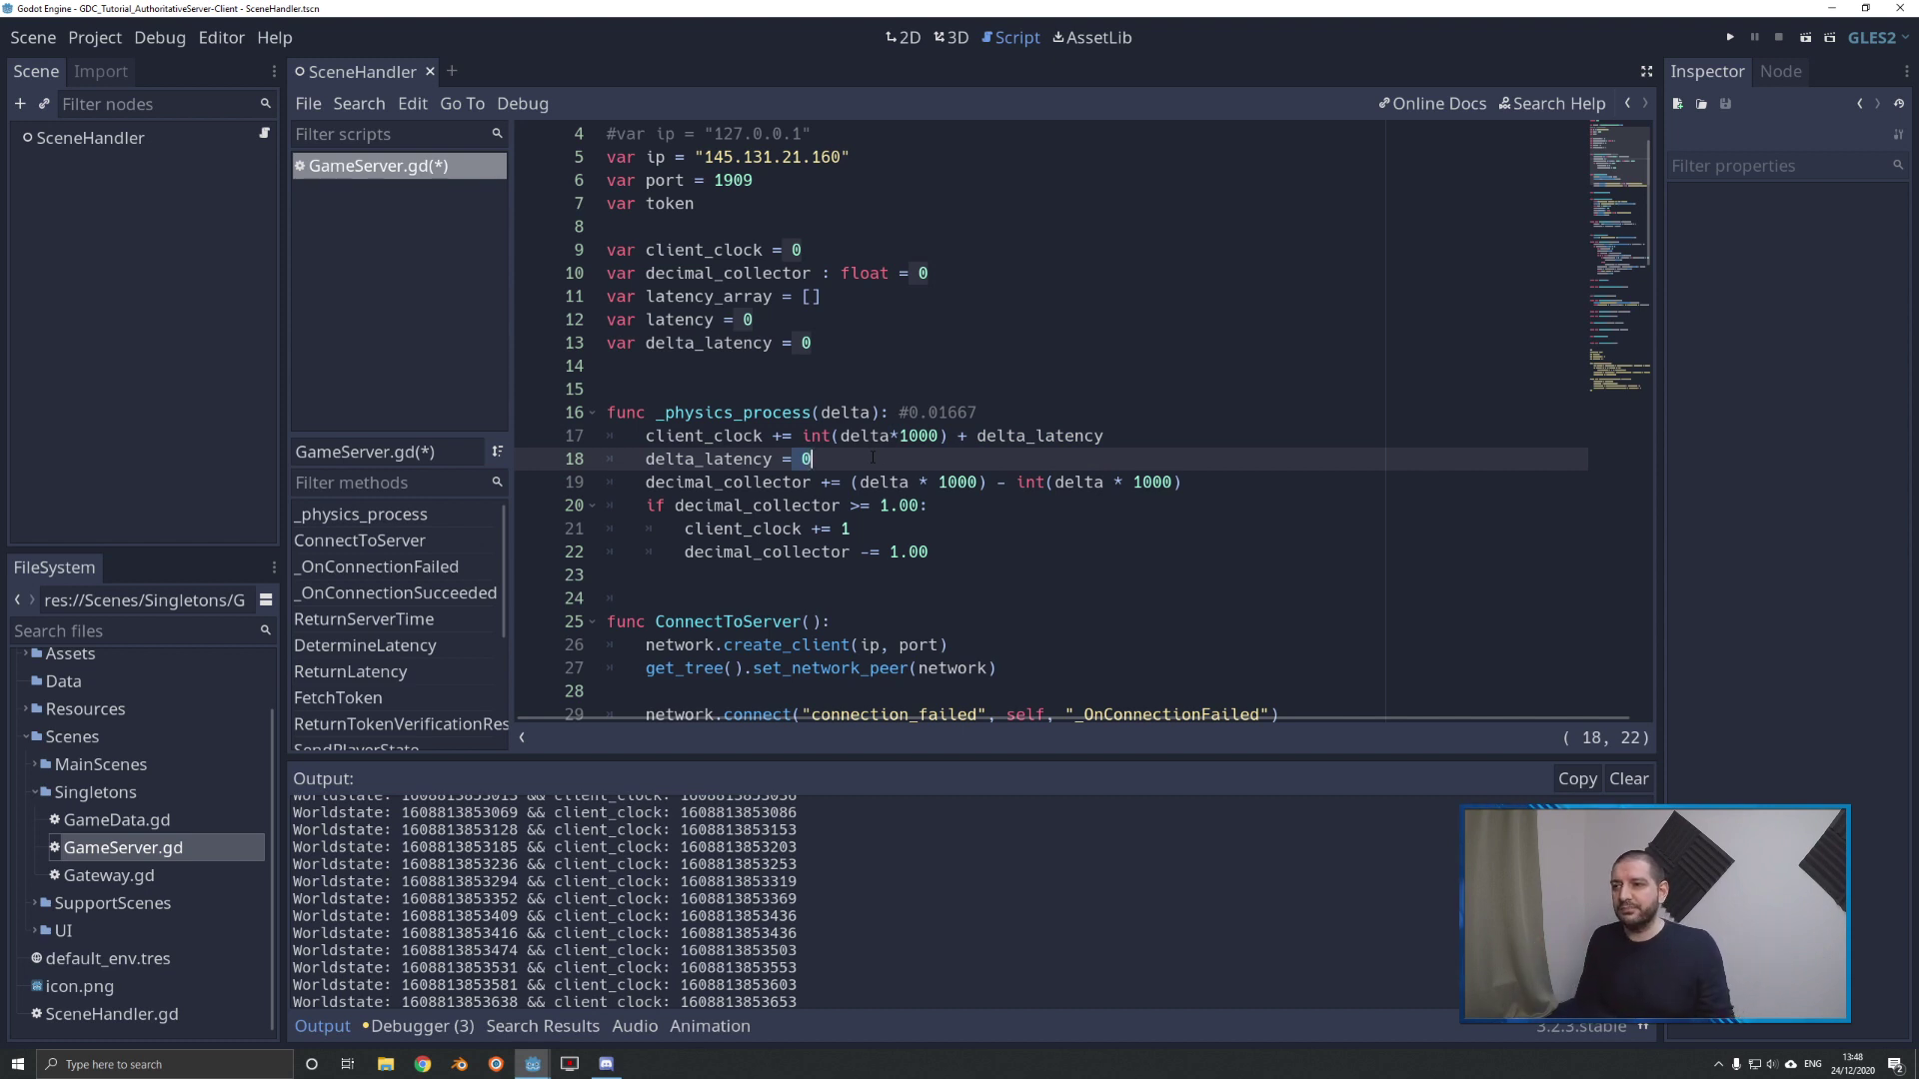
pyautogui.click(909, 481)
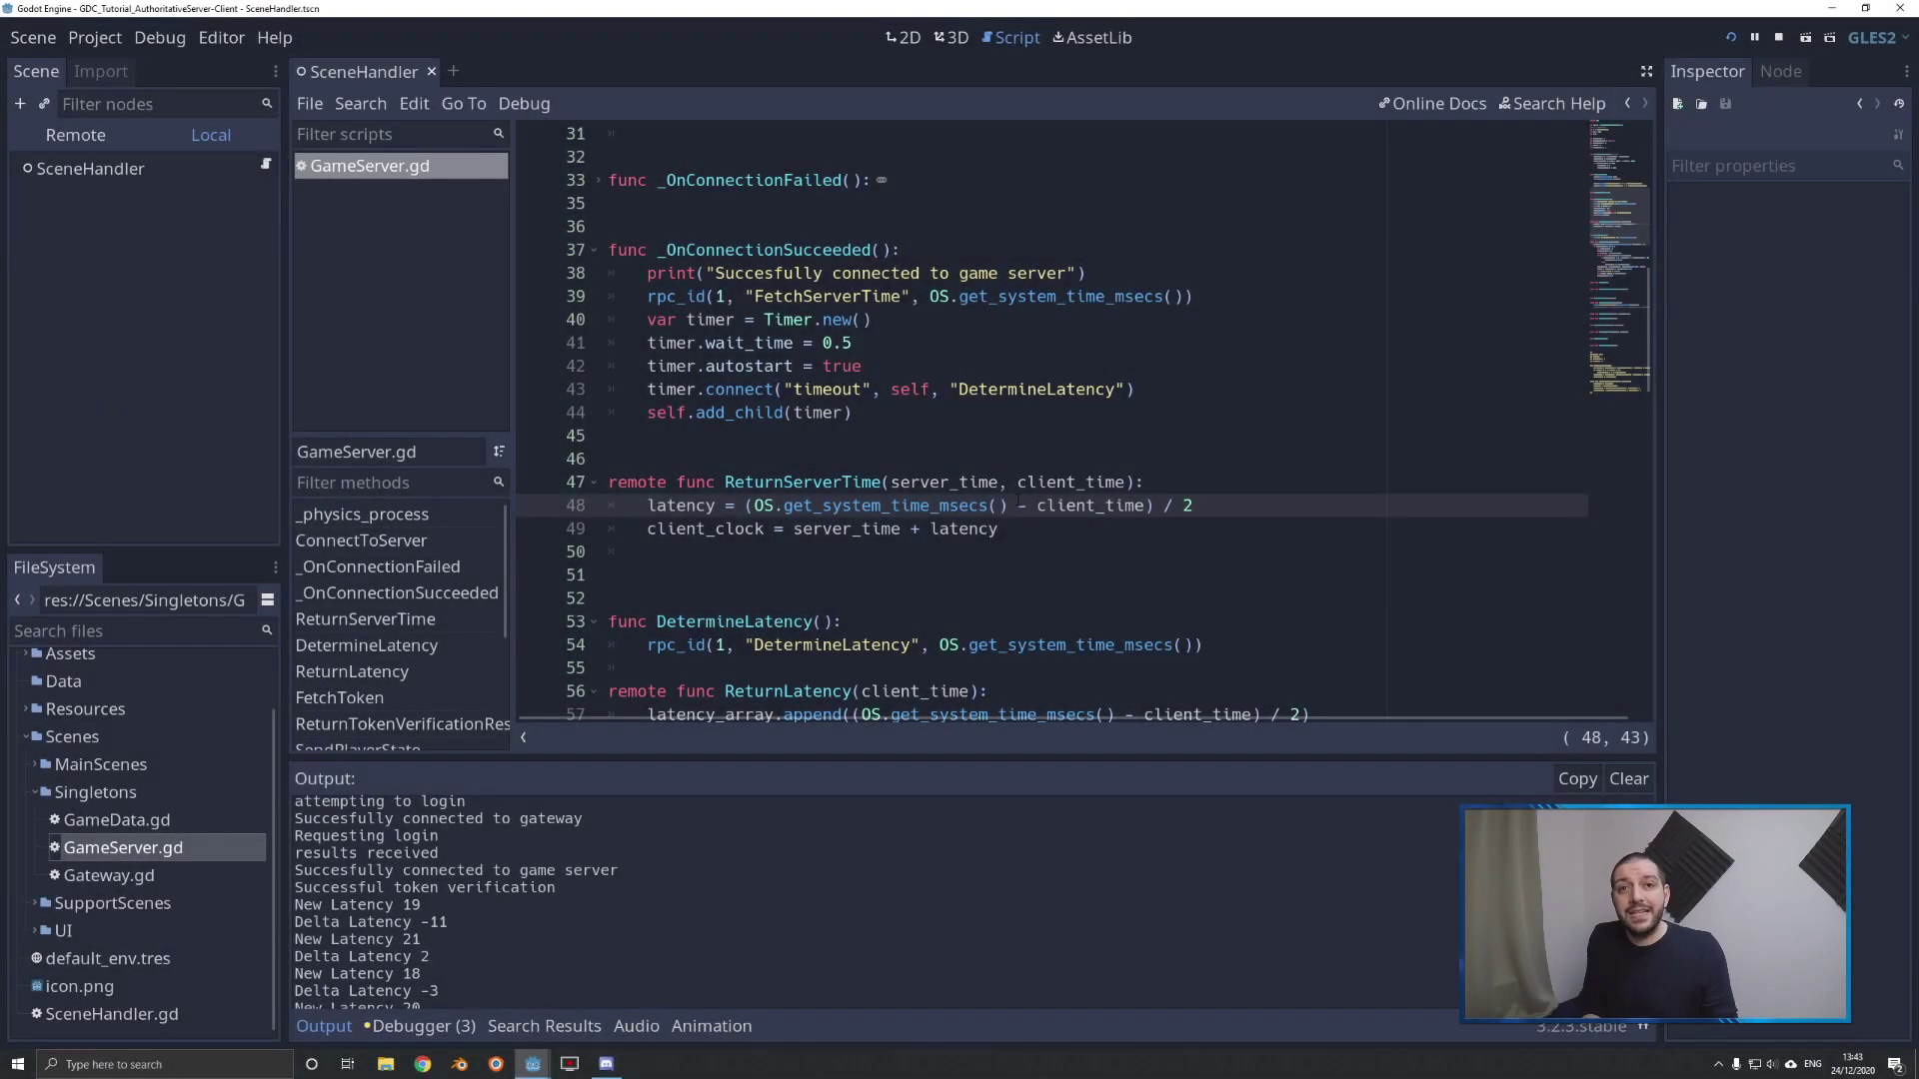
pyautogui.scroll(-4, 1081, 420)
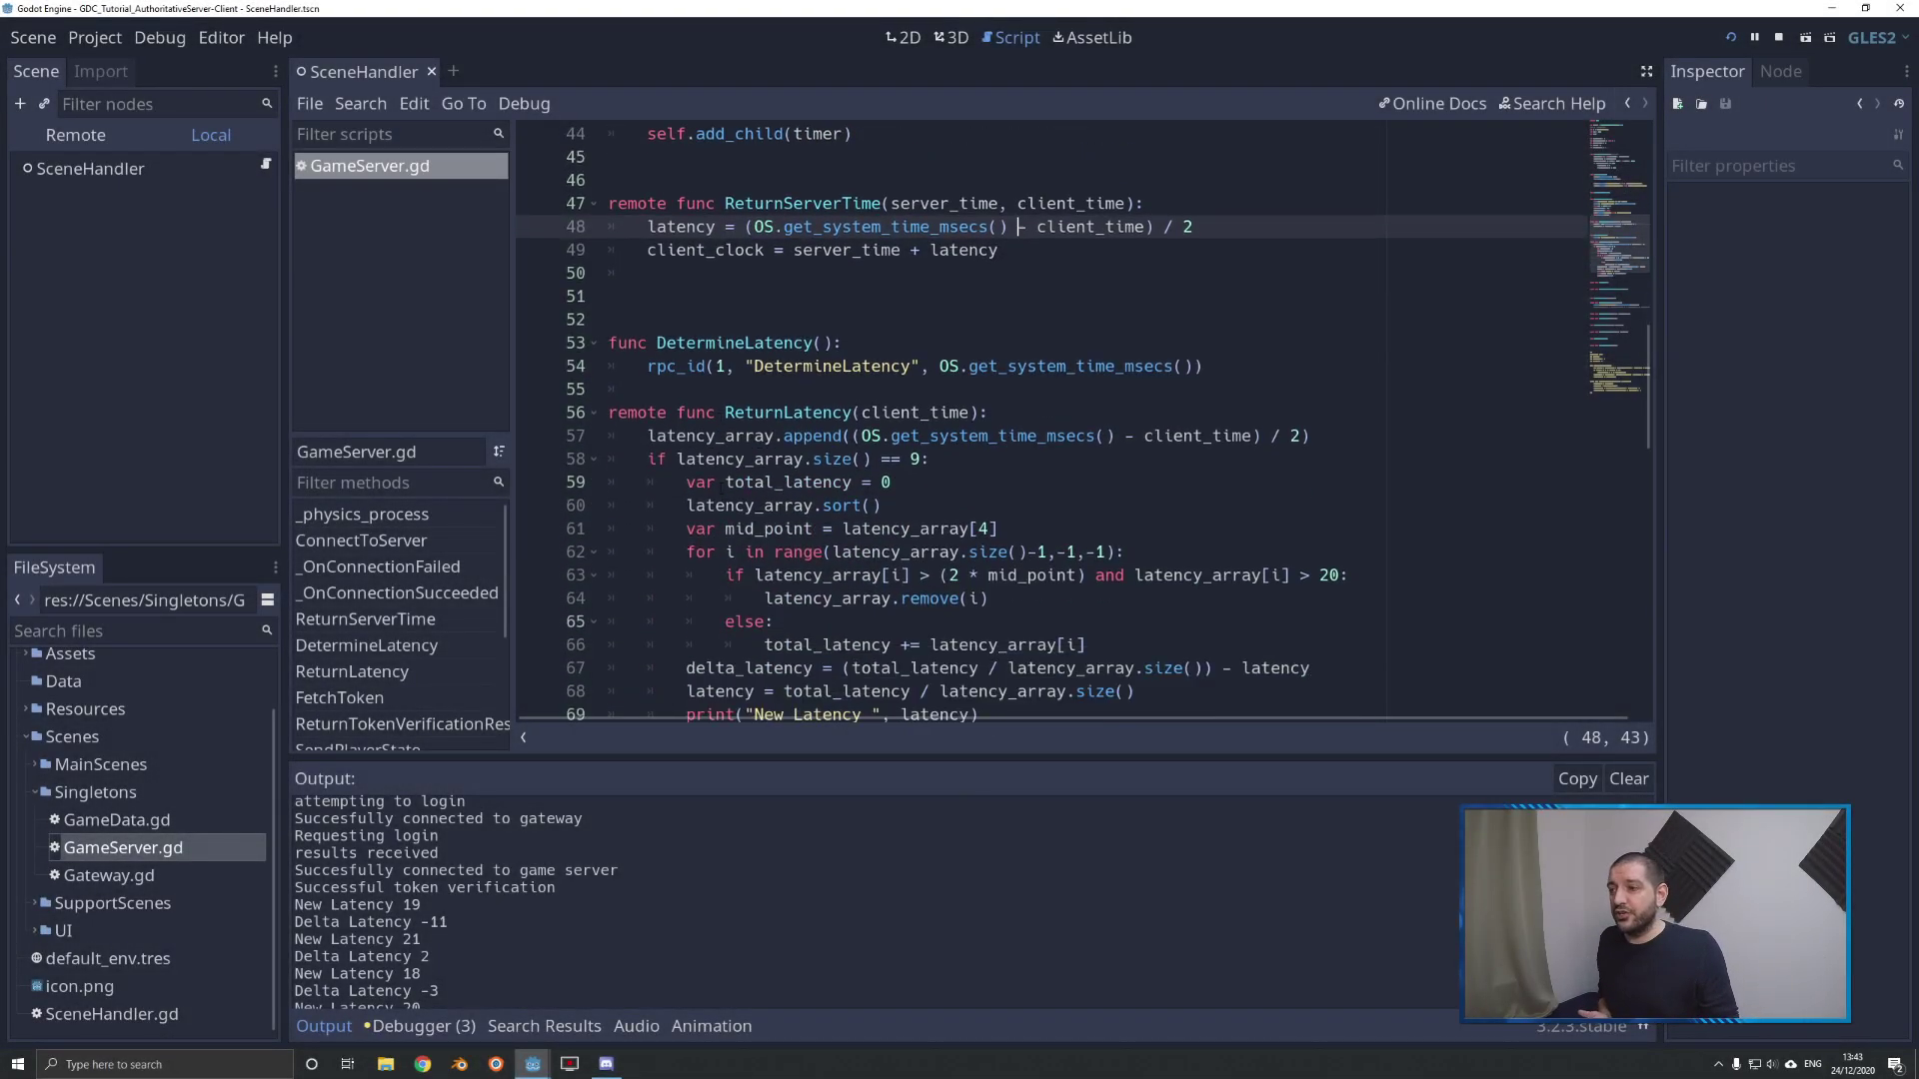
pyautogui.scroll(-4, 1079, 419)
pyautogui.scroll(-3, 1080, 420)
pyautogui.scroll(-1, 742, 520)
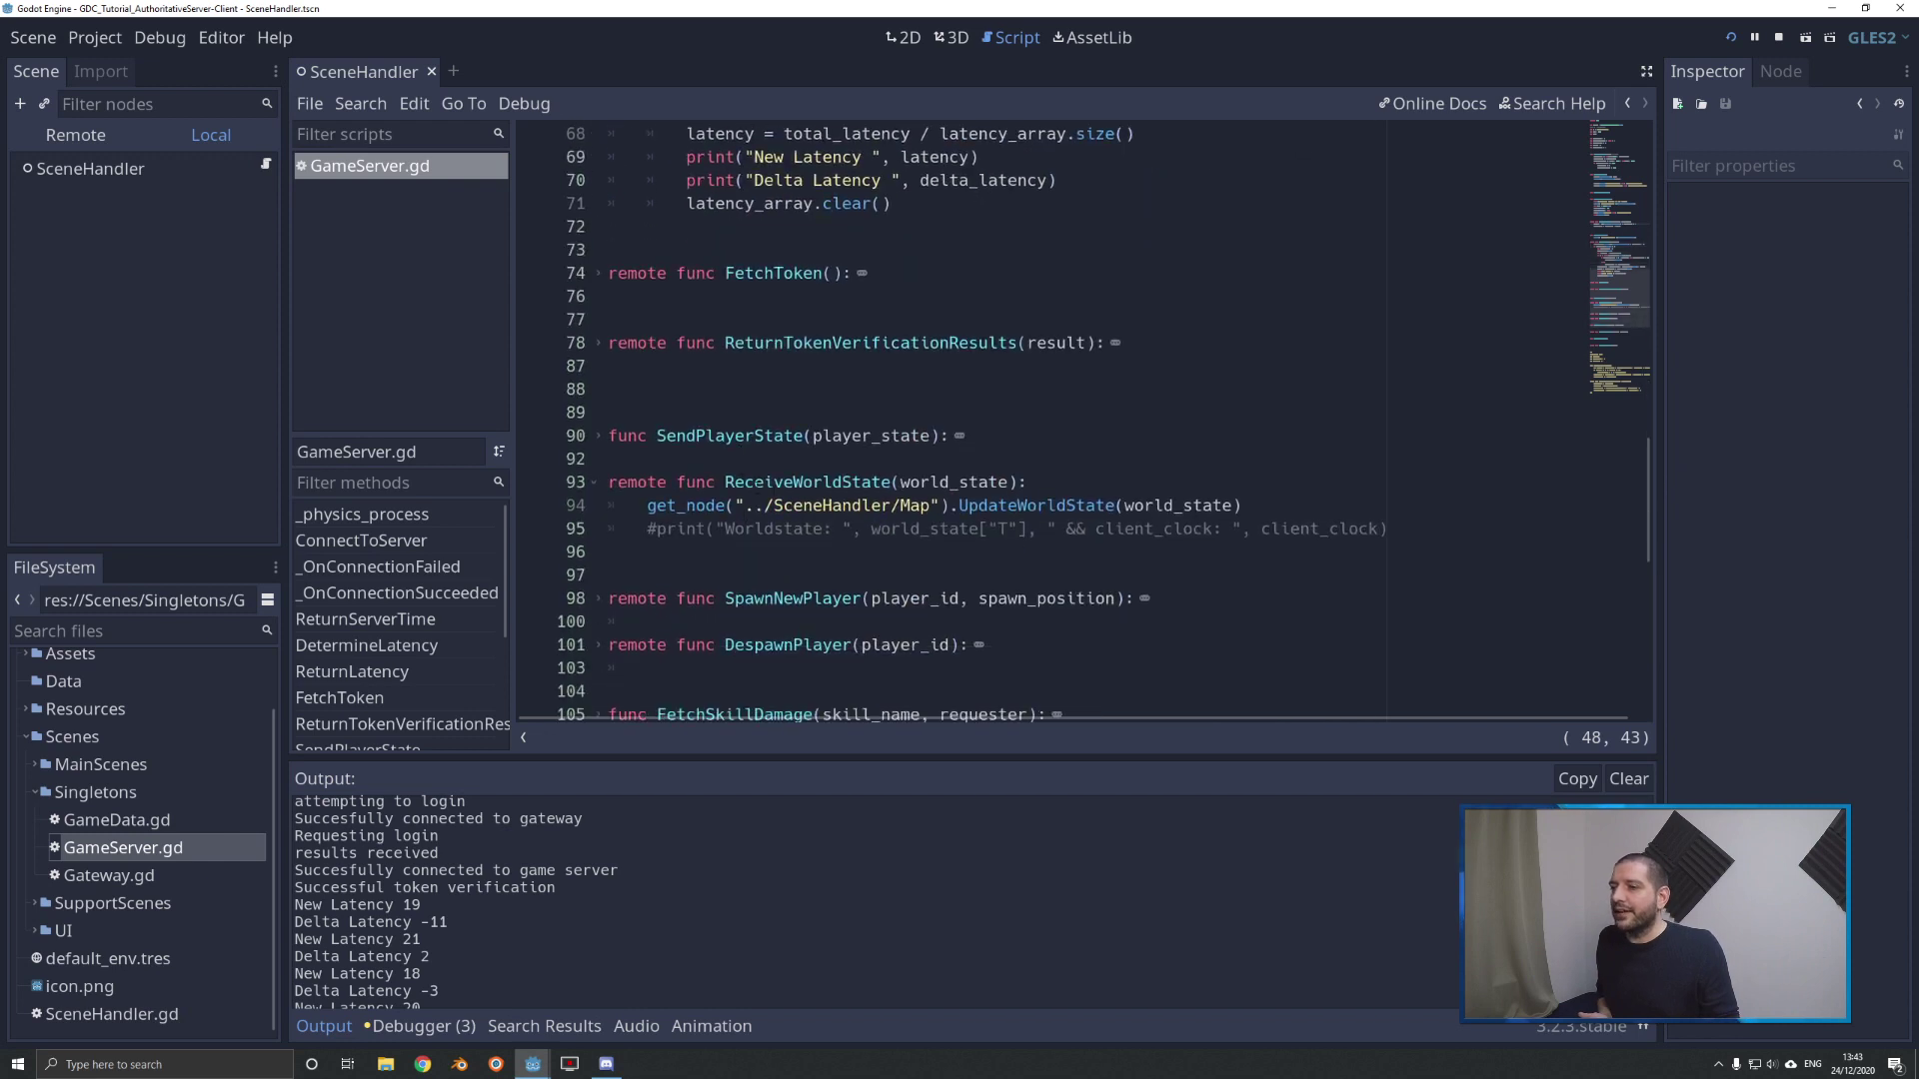
pyautogui.moveTo(724, 481); pyautogui.dragTo(1001, 482)
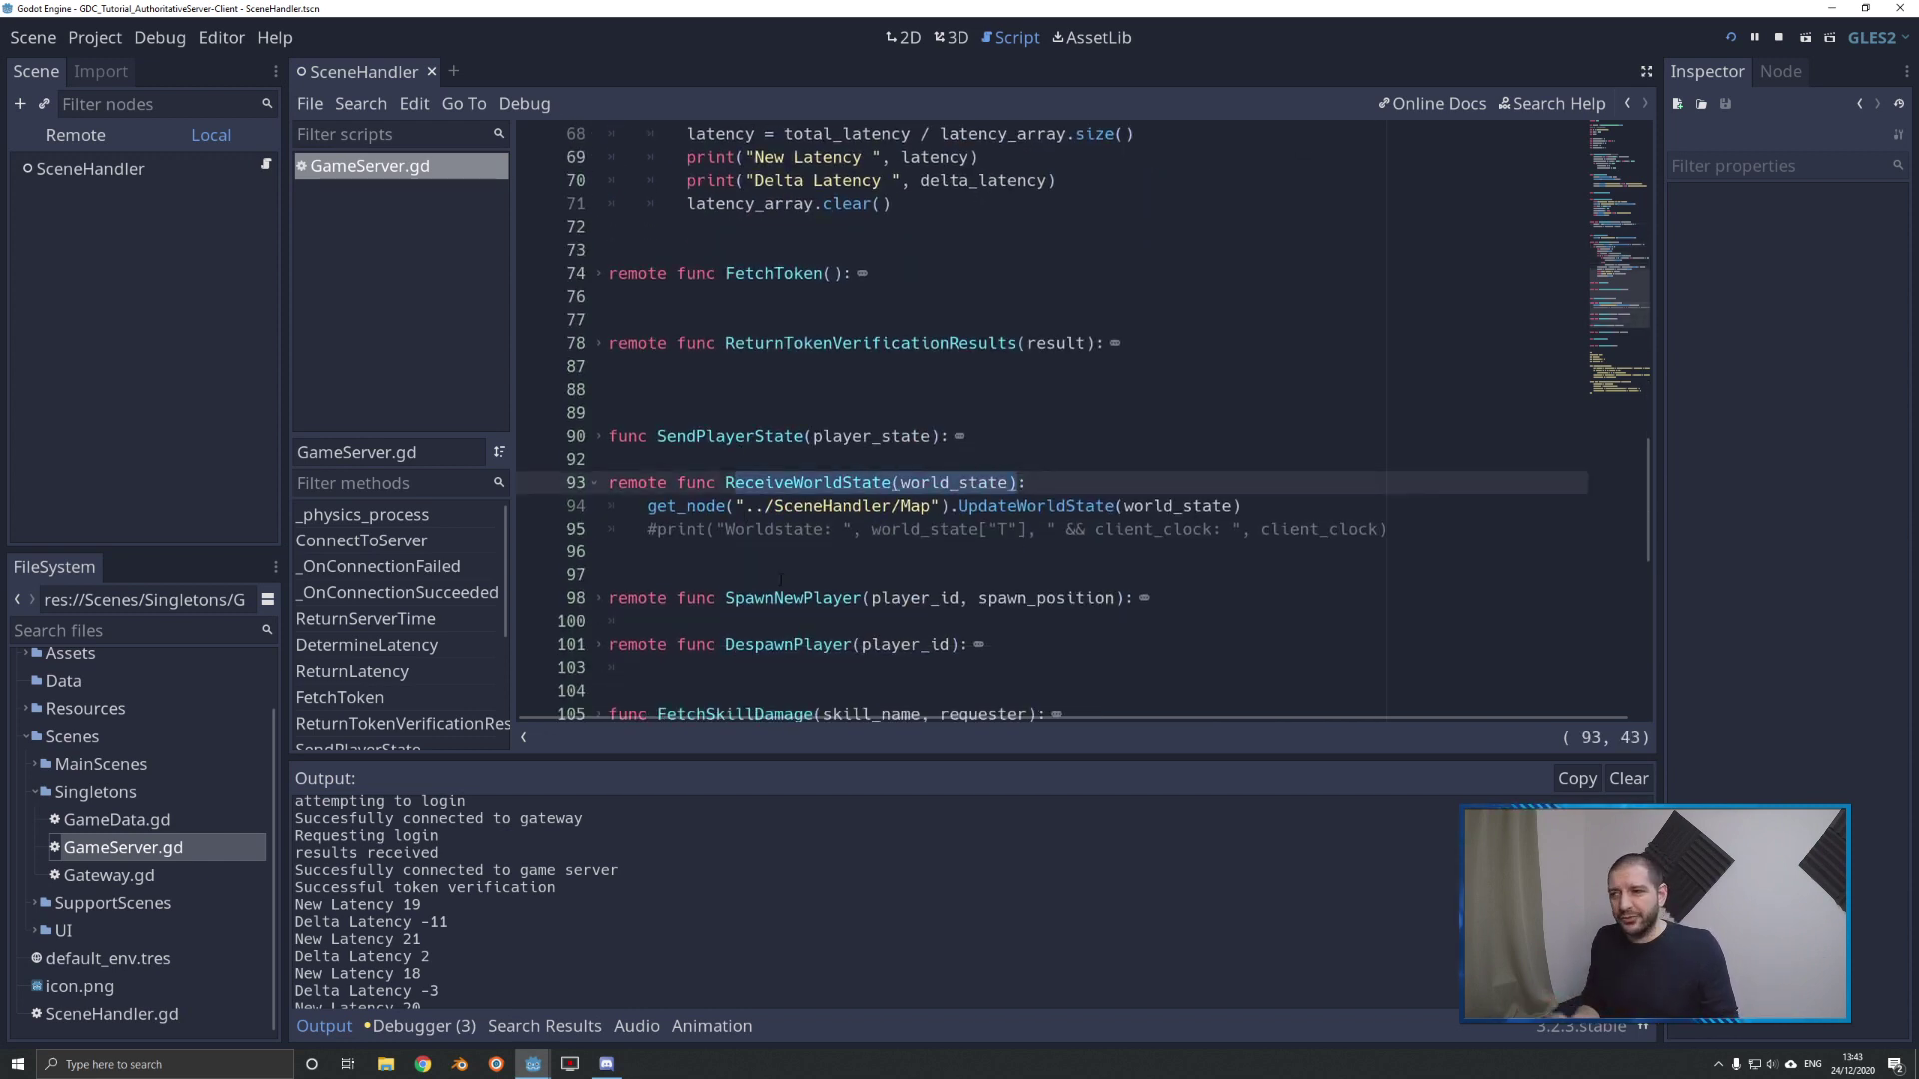
# - Uncomment the world_state and client_clock print in ReceiveWorldState
pyautogui.click(646, 529)
pyautogui.hotkey('ctrl', 'k')
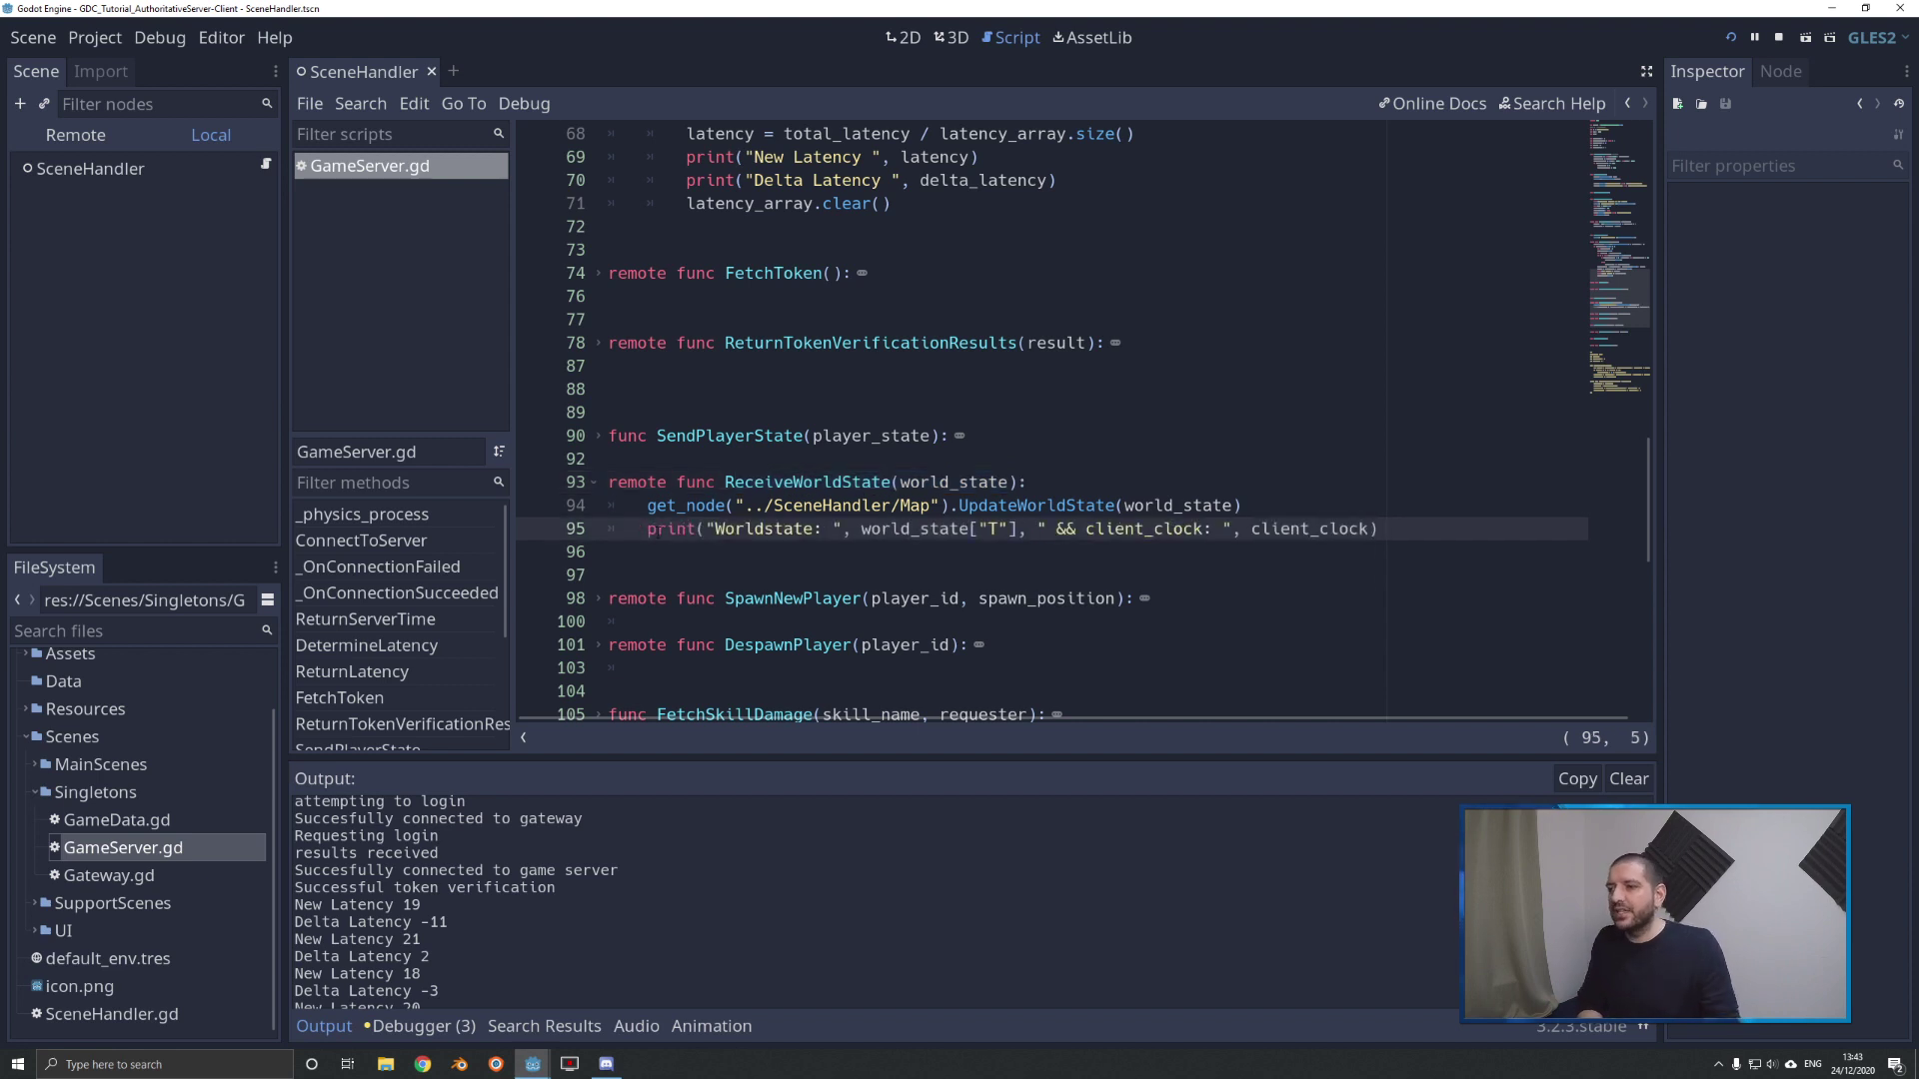
pyautogui.doubleClick(920, 529)
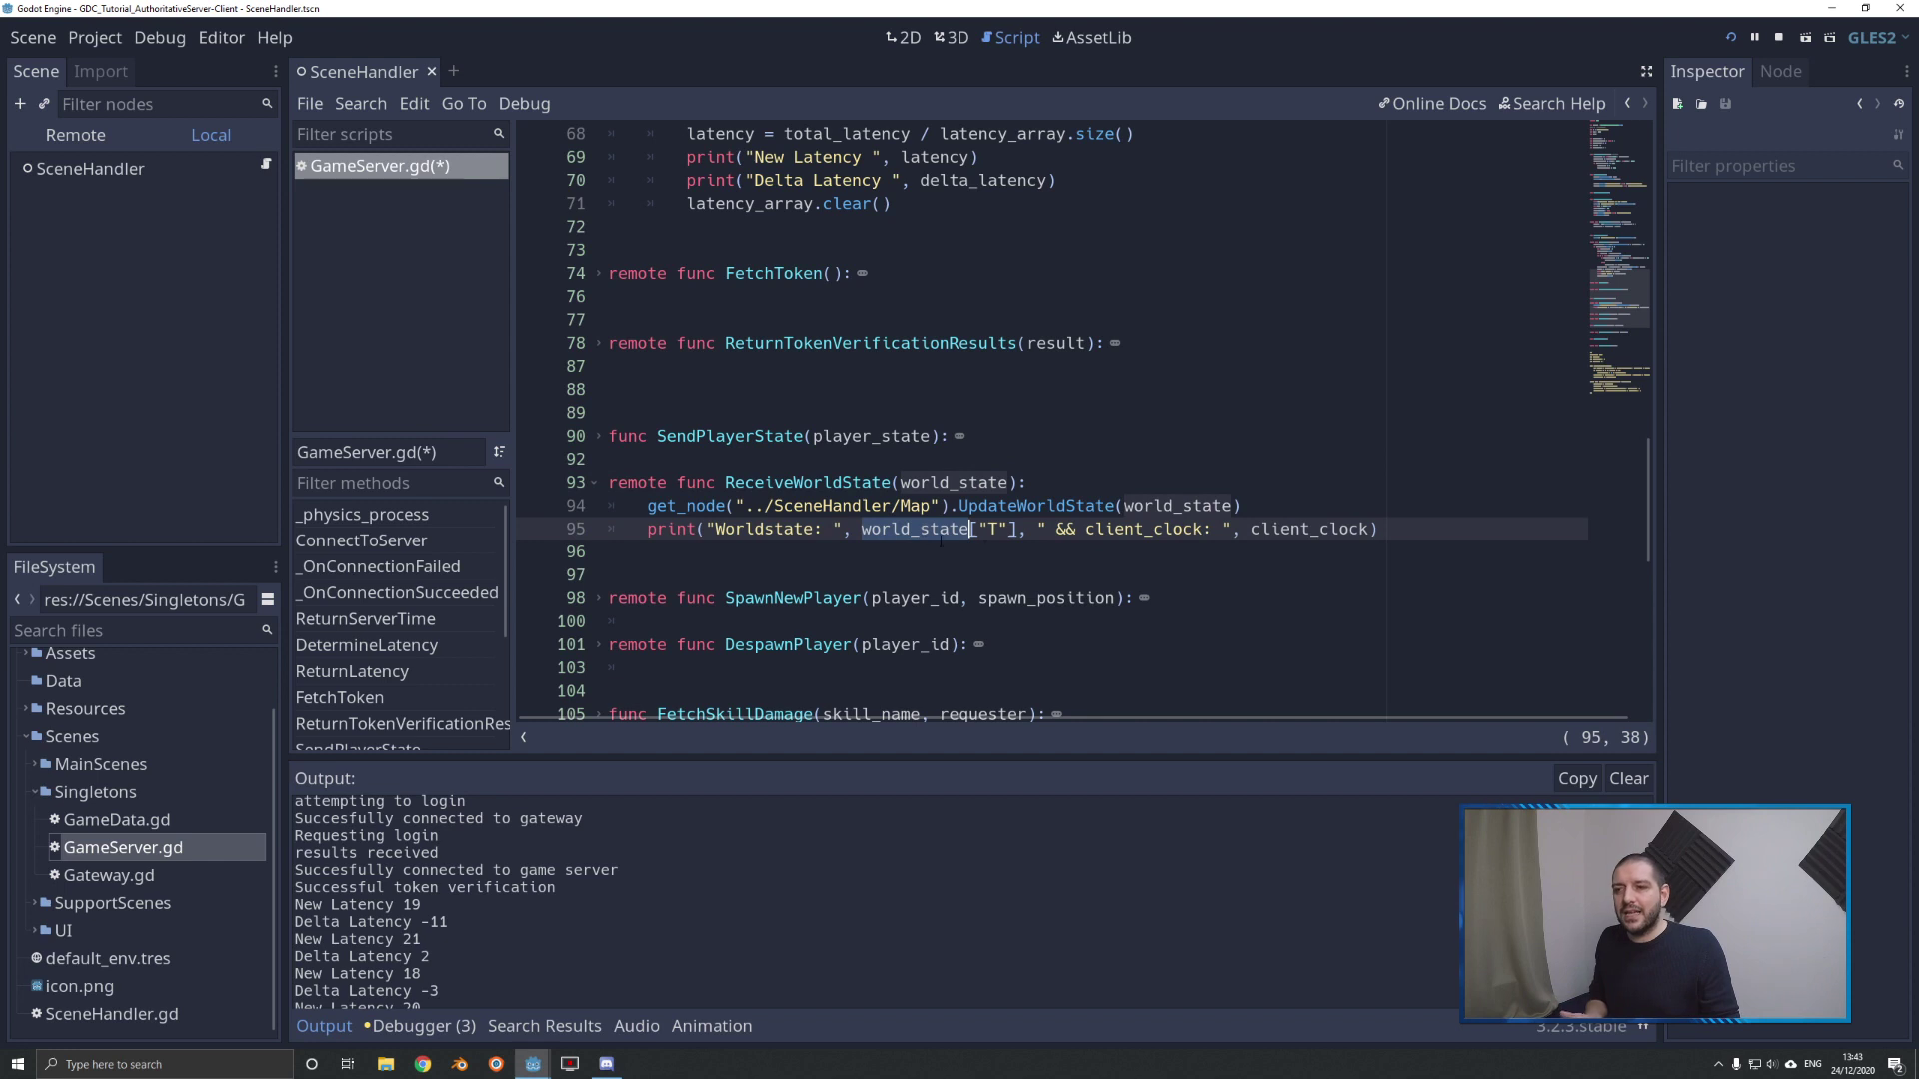
pyautogui.click(1301, 528)
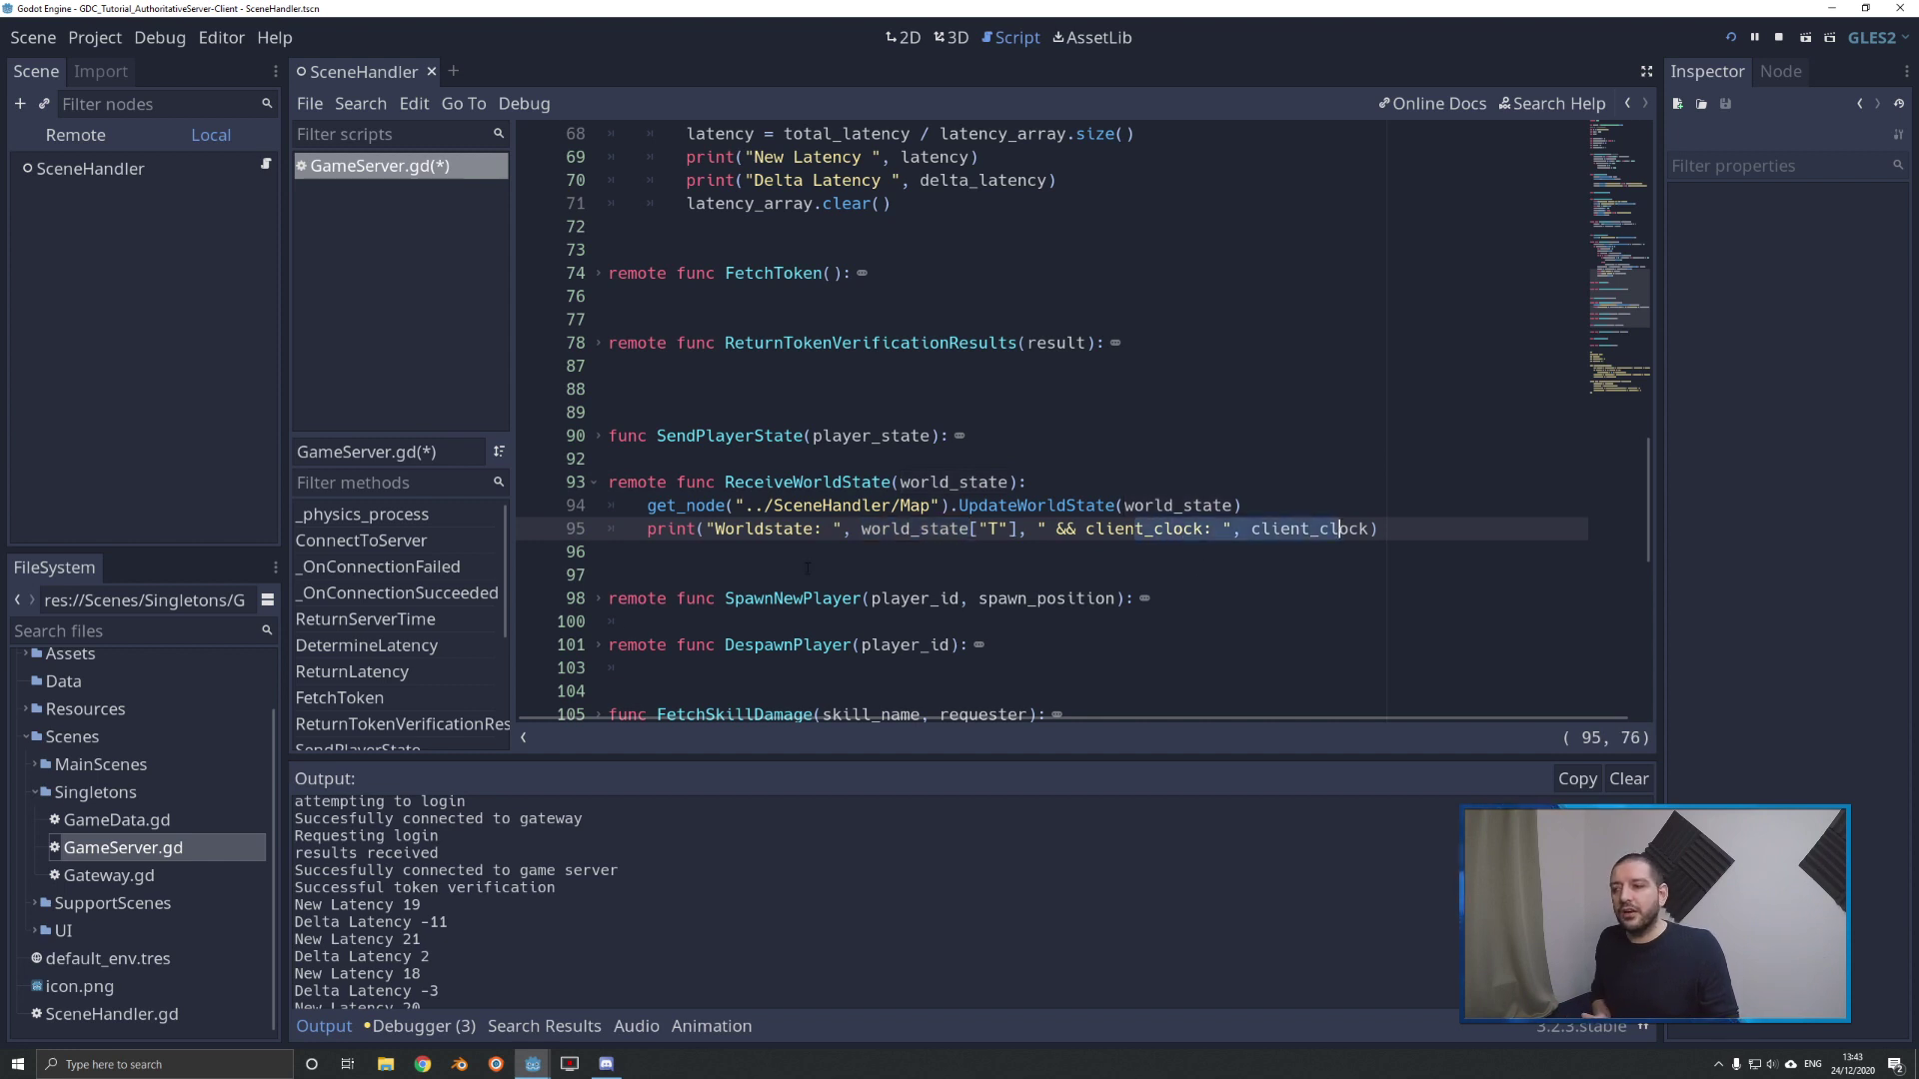
pyautogui.scroll(3, 915, 322)
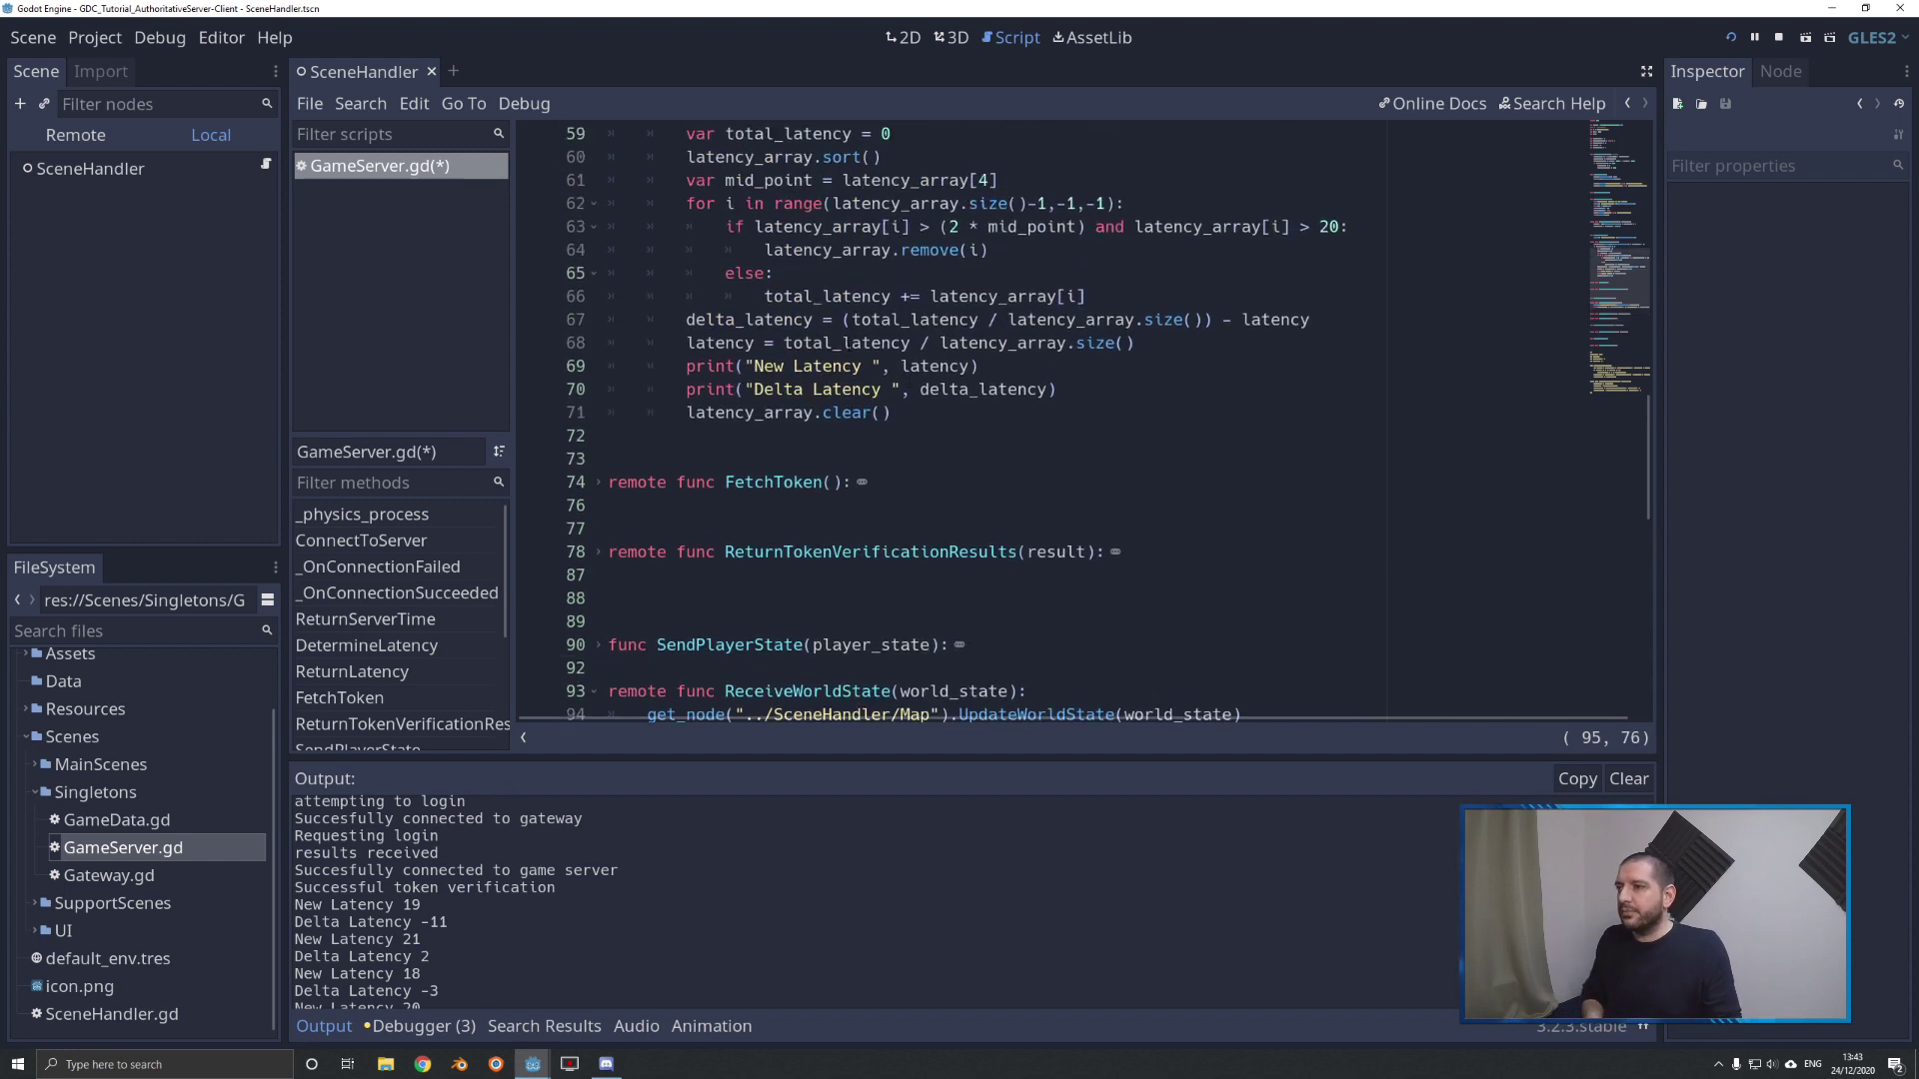
# - Delete the Delta Latency print line, then save and run the game
pyautogui.moveTo(1074, 391); pyautogui.dragTo(600, 392)
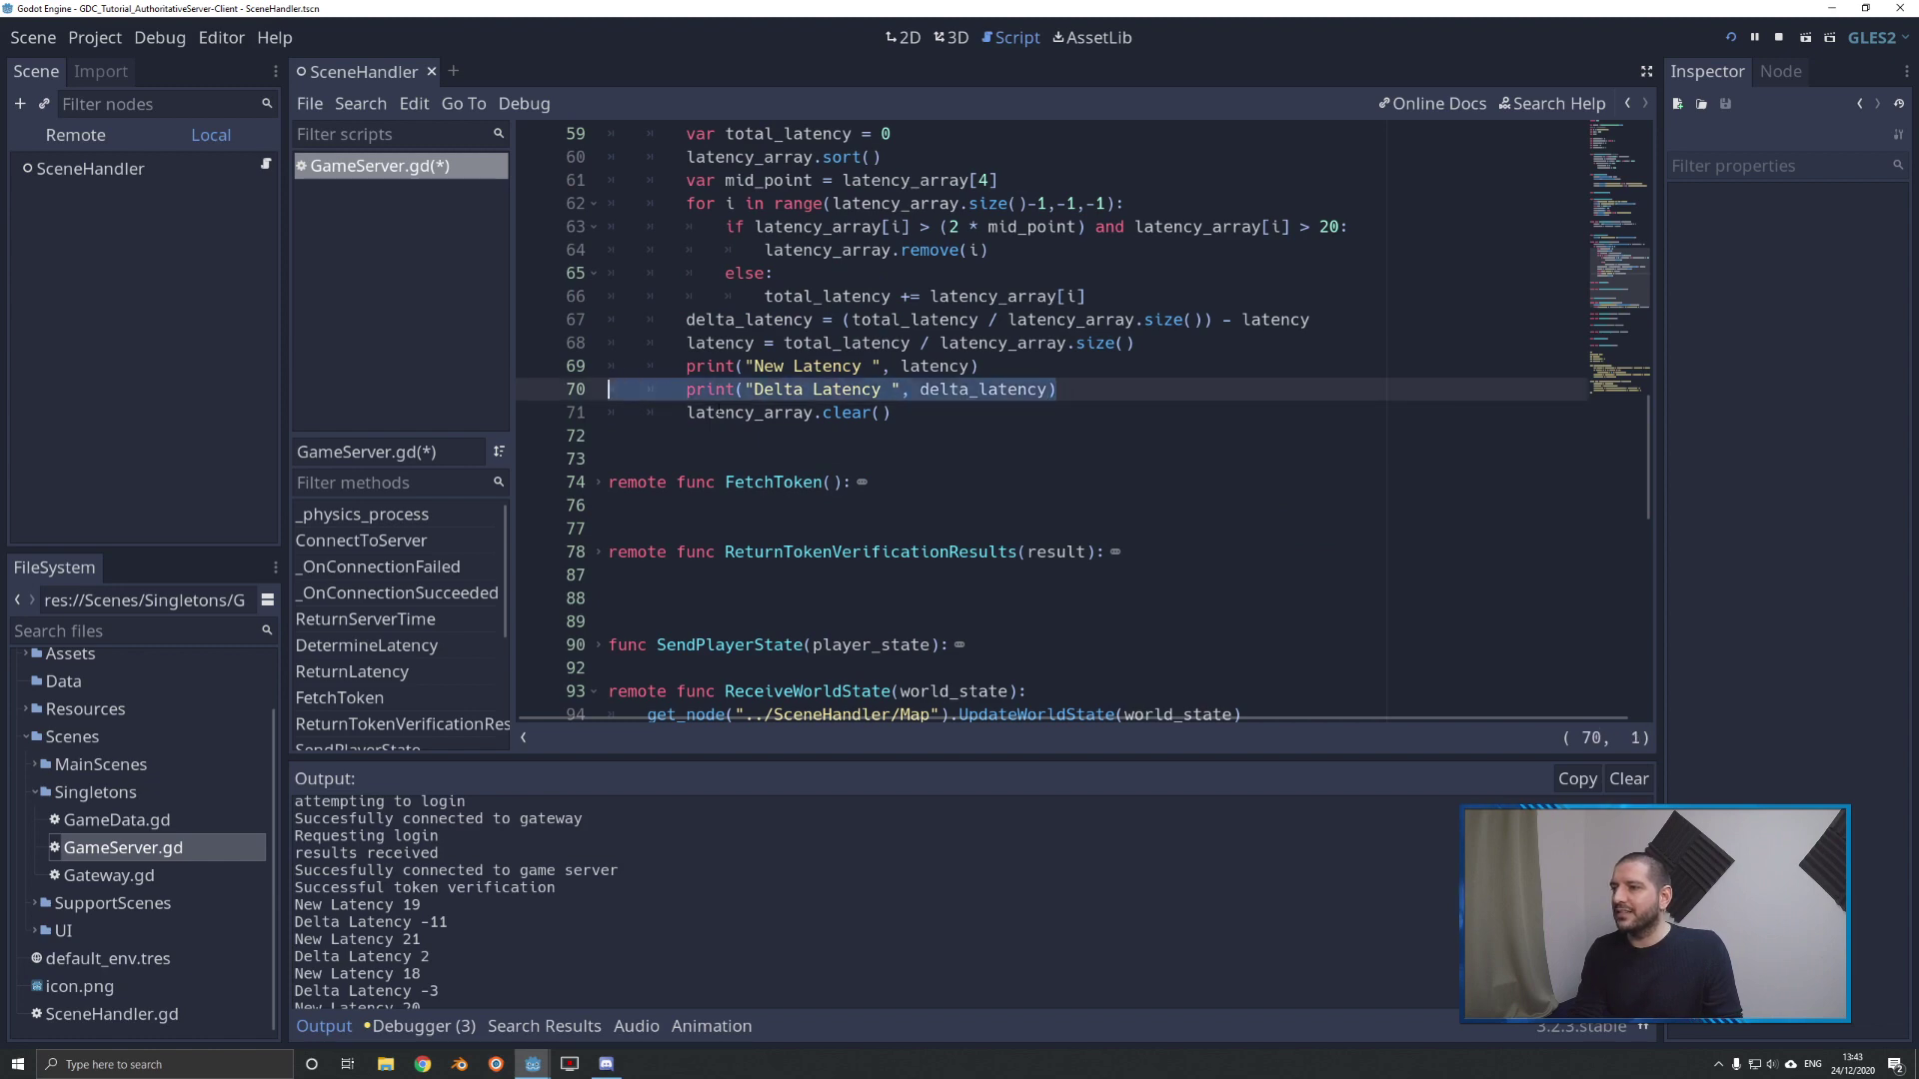
pyautogui.press('BackSpace')
pyautogui.press('BackSpace')
pyautogui.click(942, 392)
pyautogui.scroll(-2, 1051, 413)
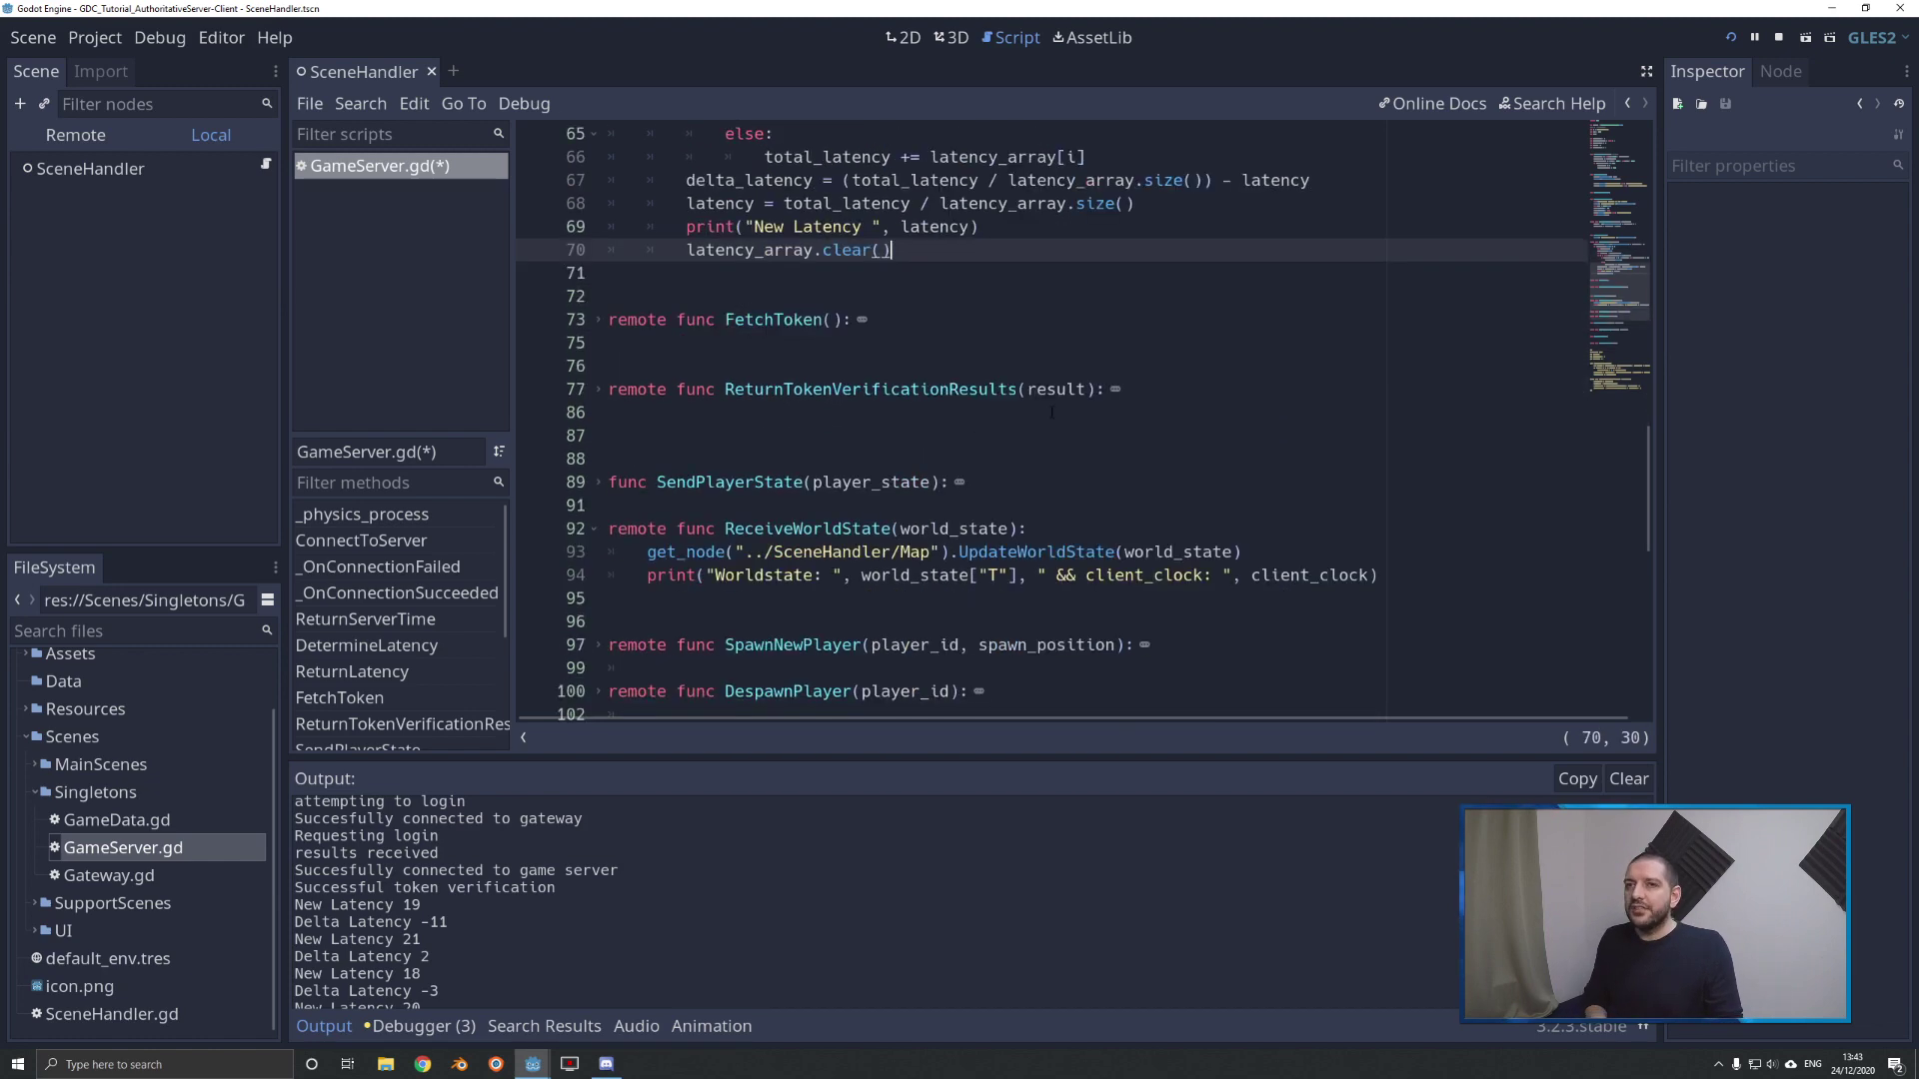
pyautogui.click(1734, 36)
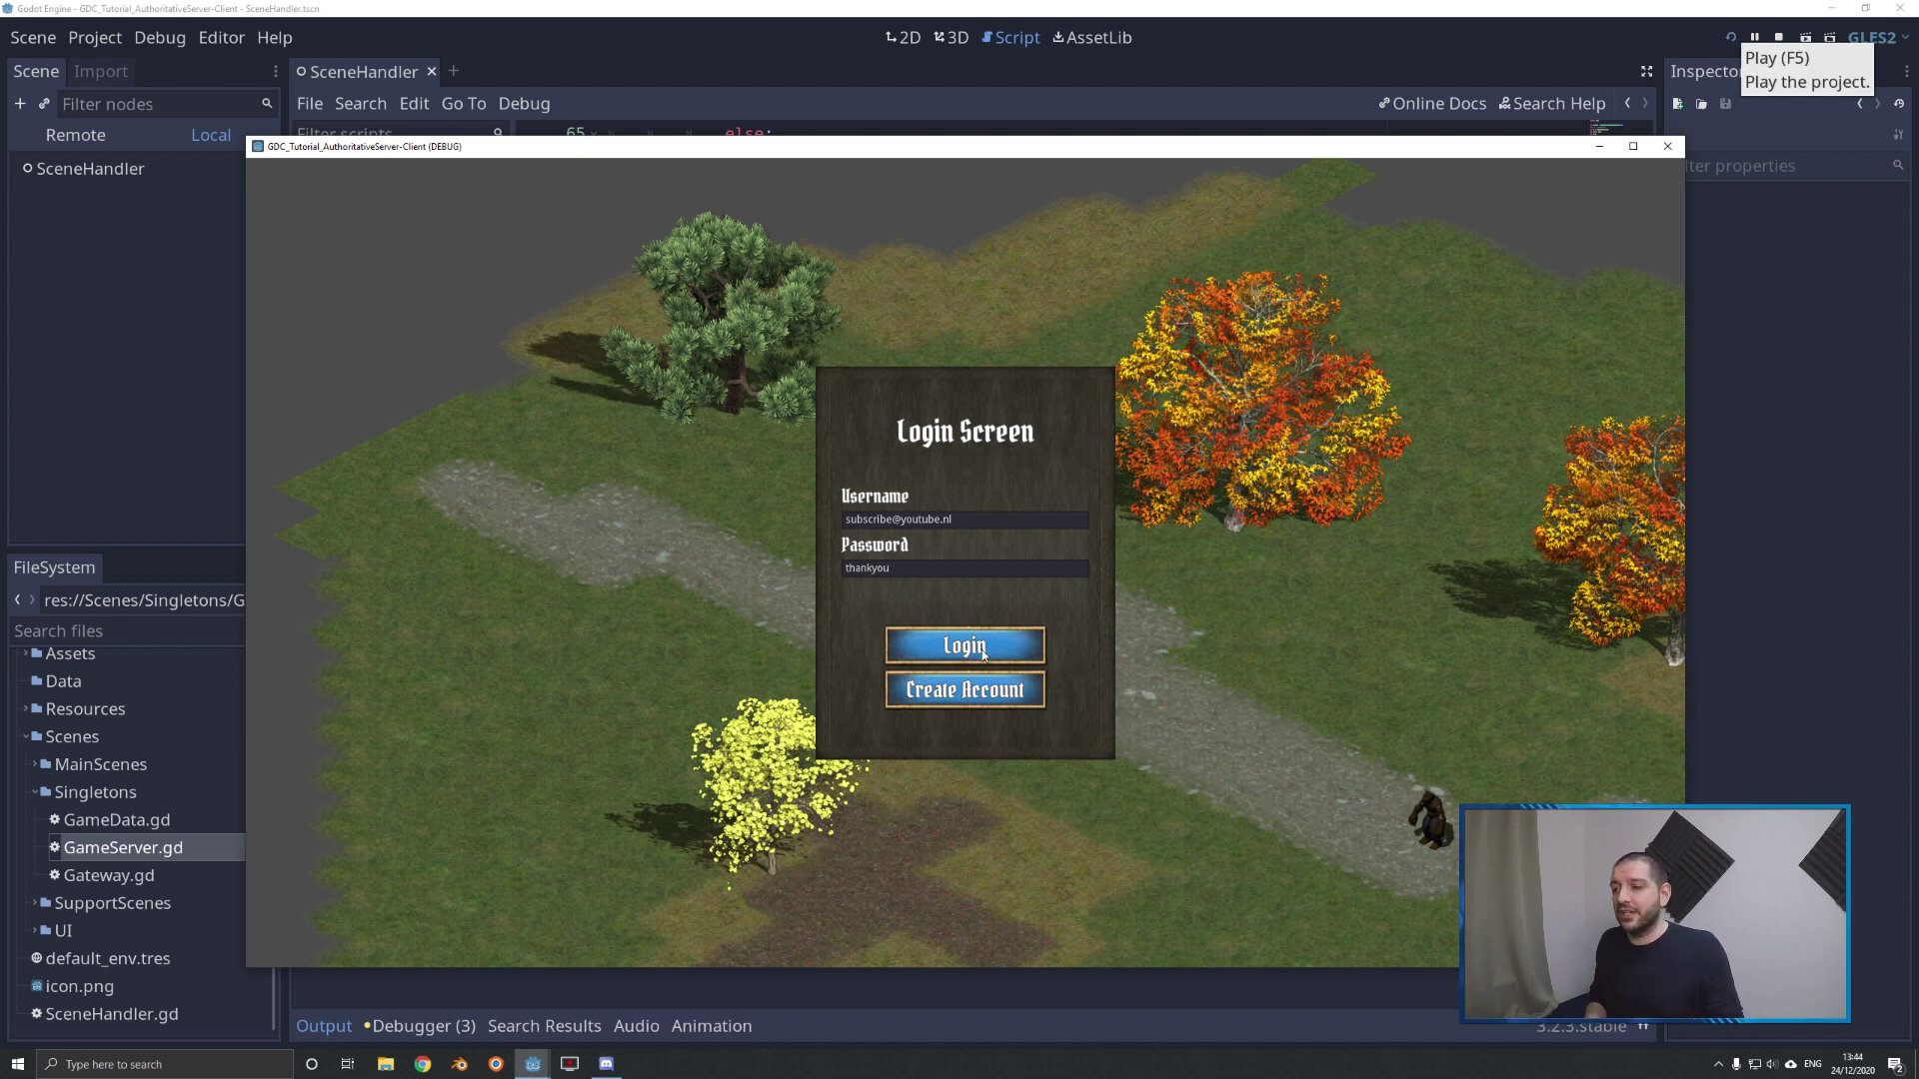
# - Log in, let the player spawn, then close the game window
pyautogui.click(983, 649)
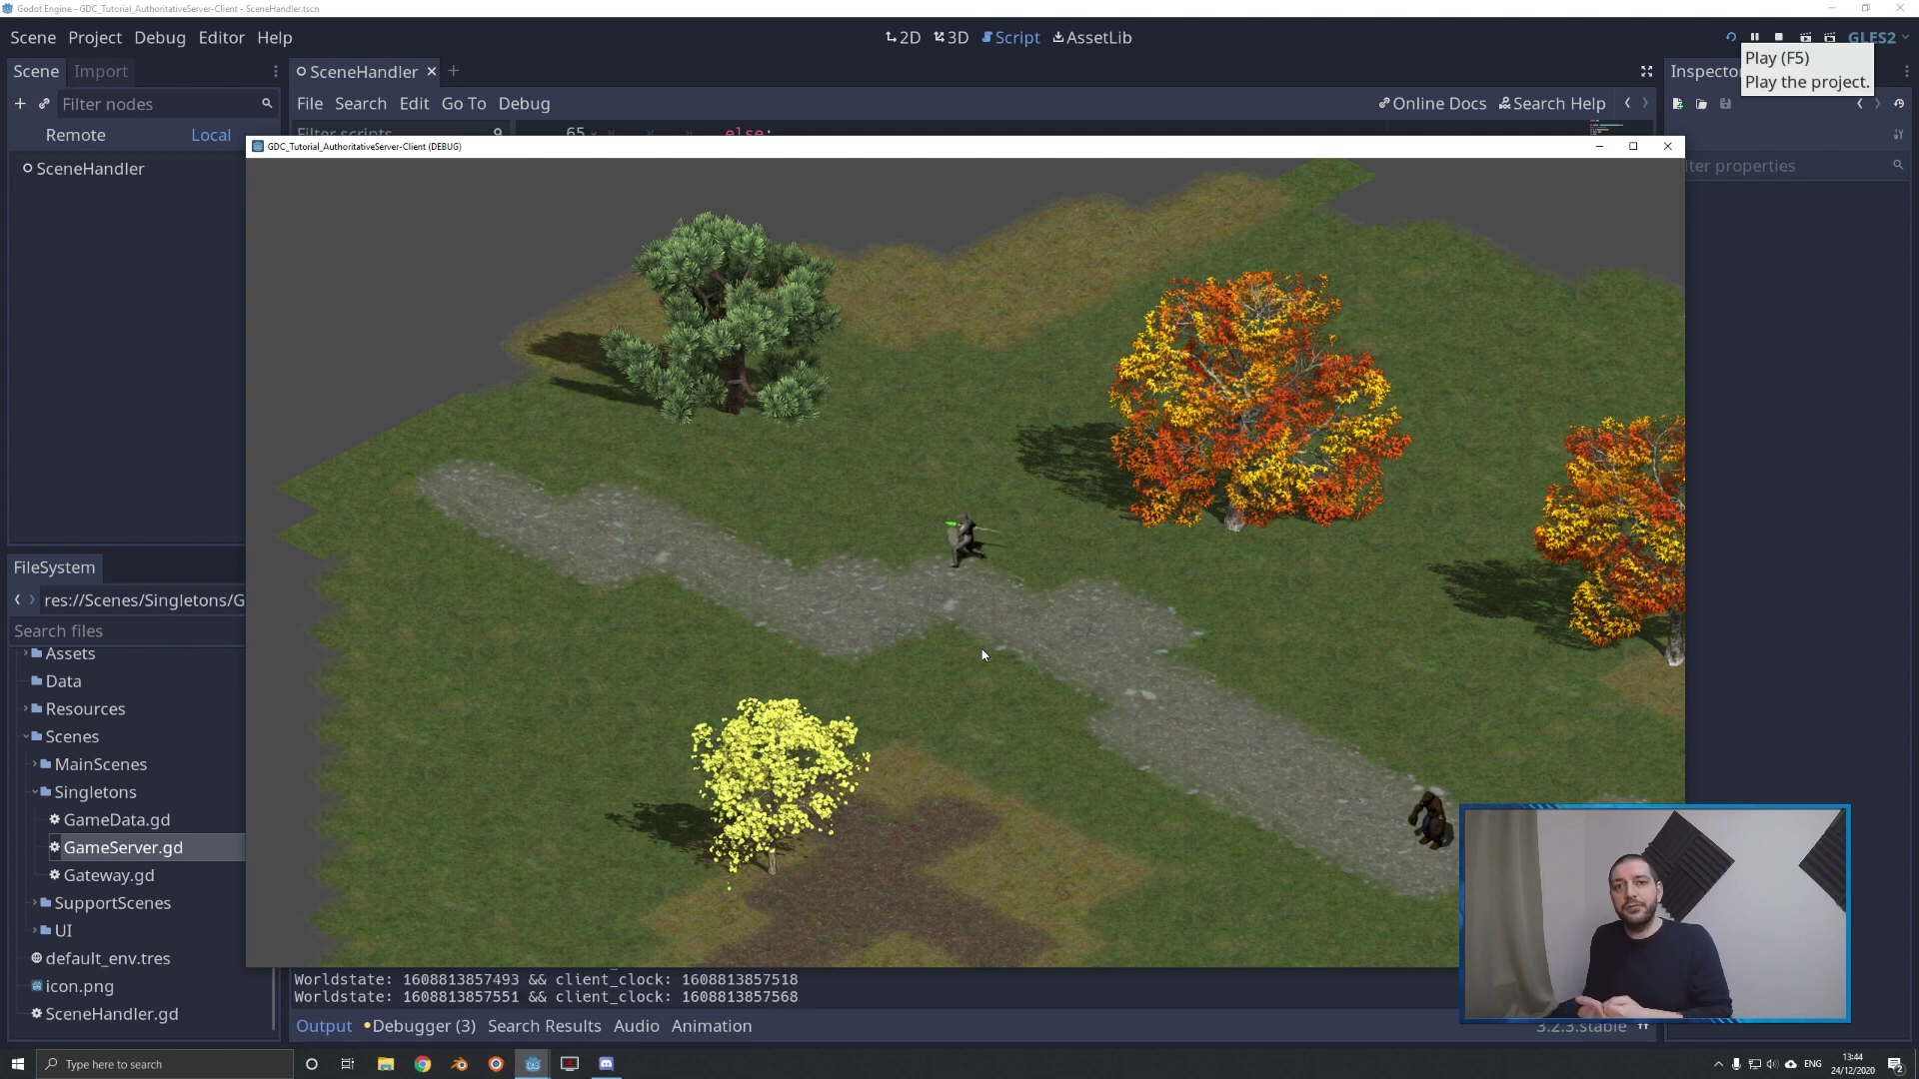
pyautogui.click(1667, 146)
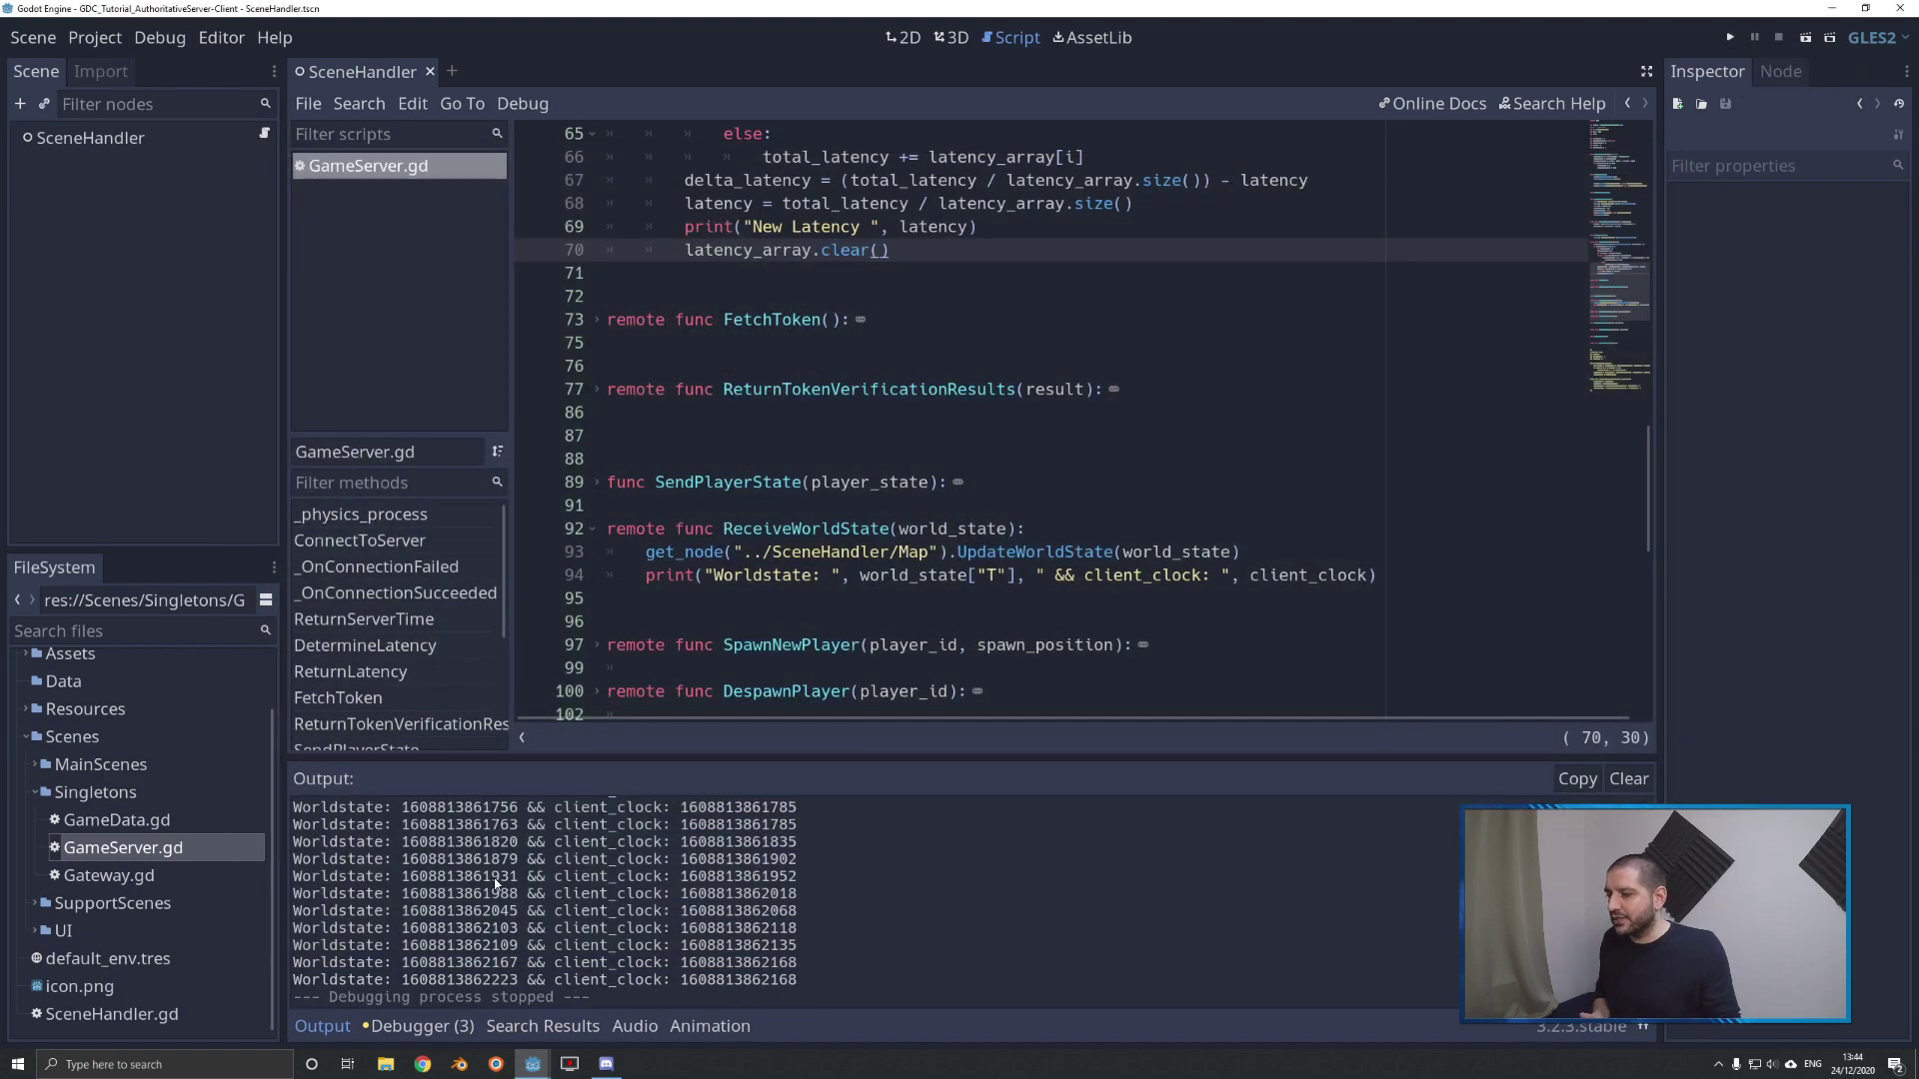
pyautogui.scroll(2, 496, 884)
pyautogui.scroll(2, 510, 893)
pyautogui.scroll(2, 523, 902)
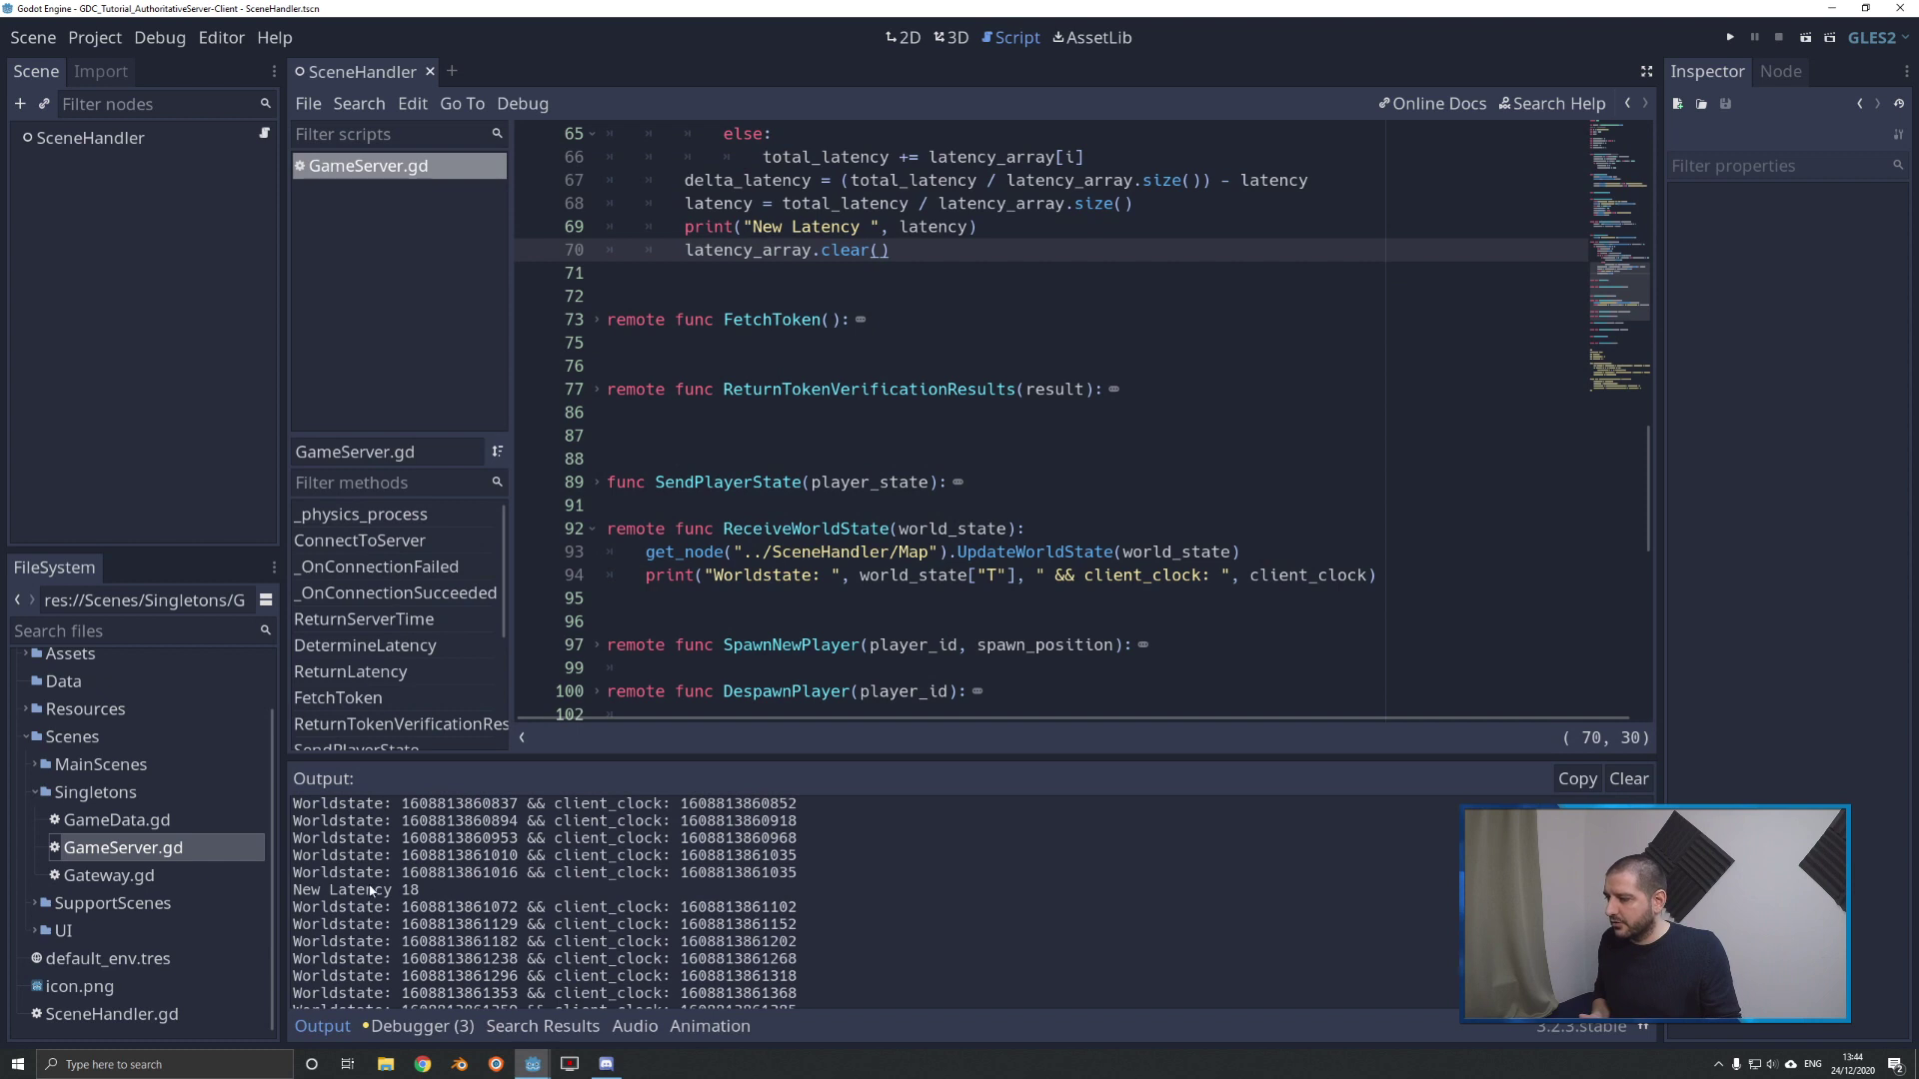
pyautogui.moveTo(297, 891); pyautogui.dragTo(517, 876)
pyautogui.scroll(-2, 480, 901)
pyautogui.scroll(-2, 494, 904)
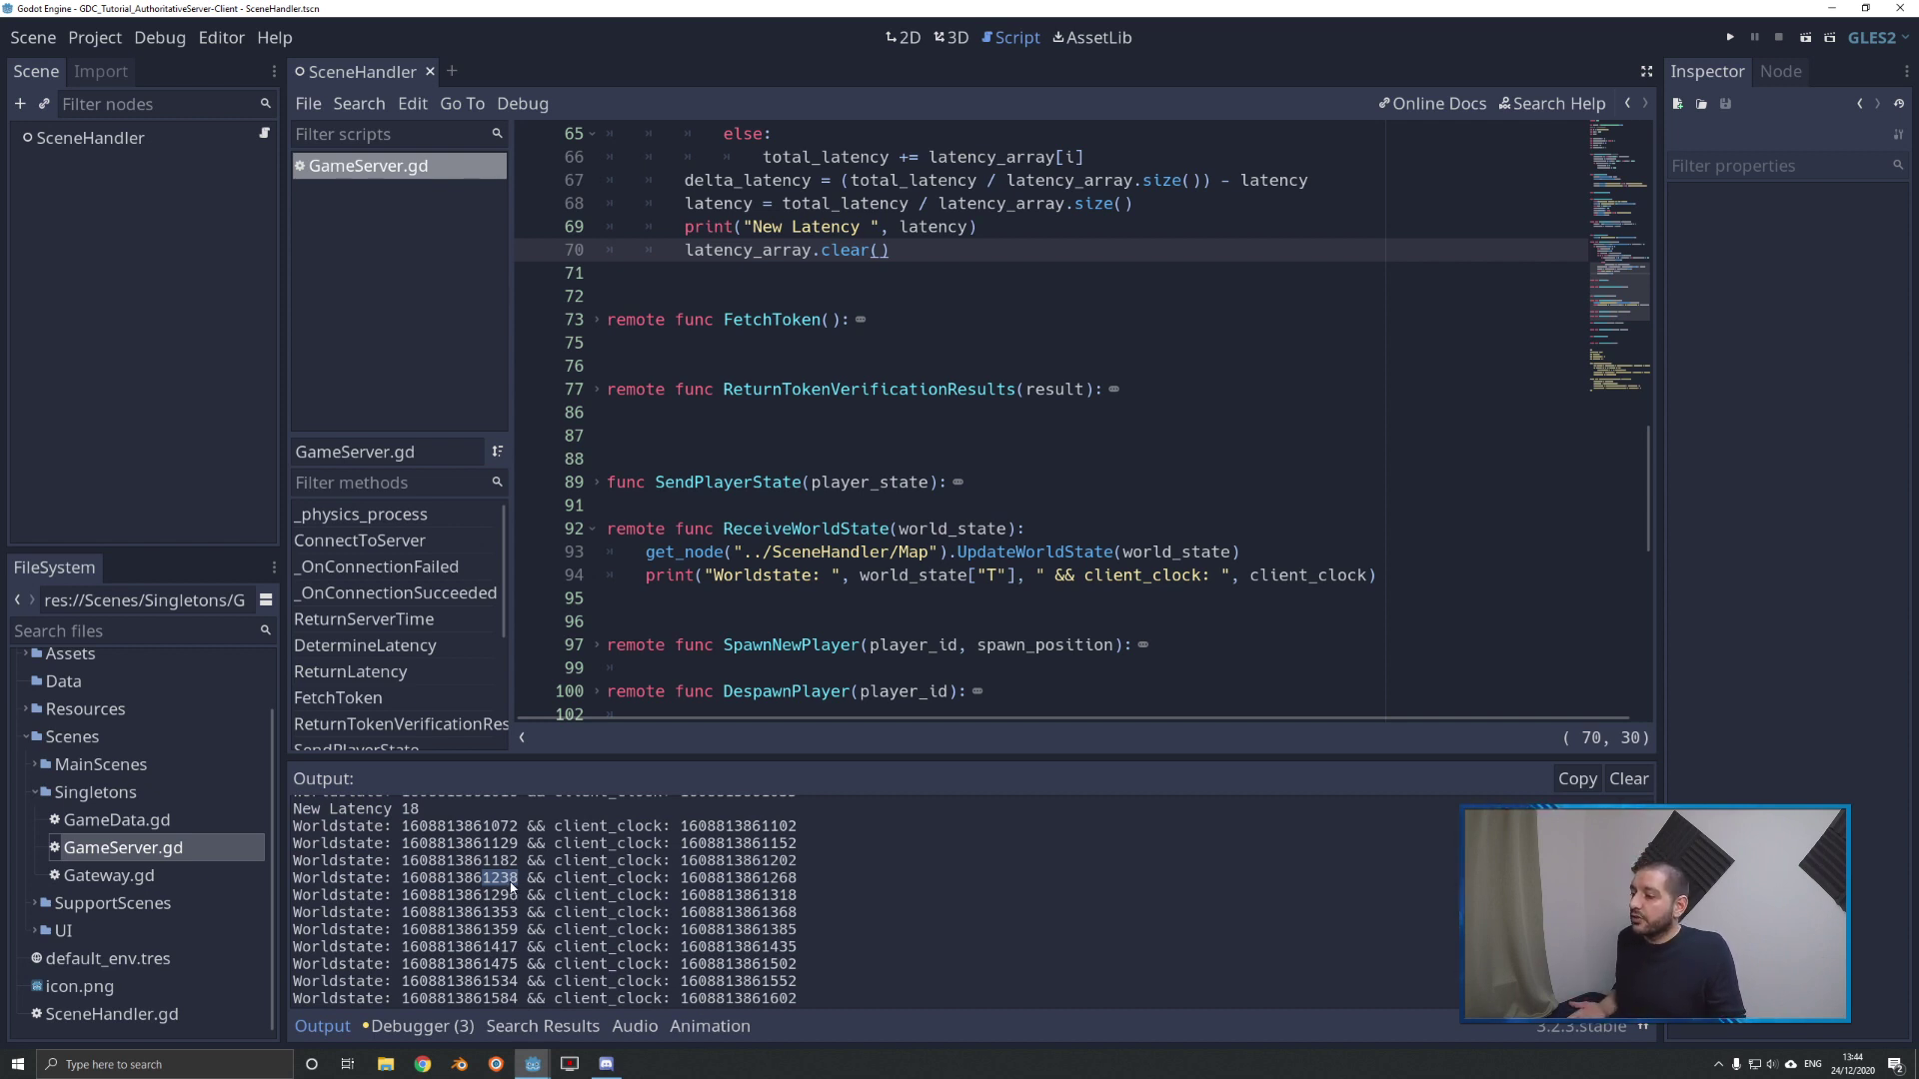
pyautogui.moveTo(769, 877); pyautogui.dragTo(792, 876)
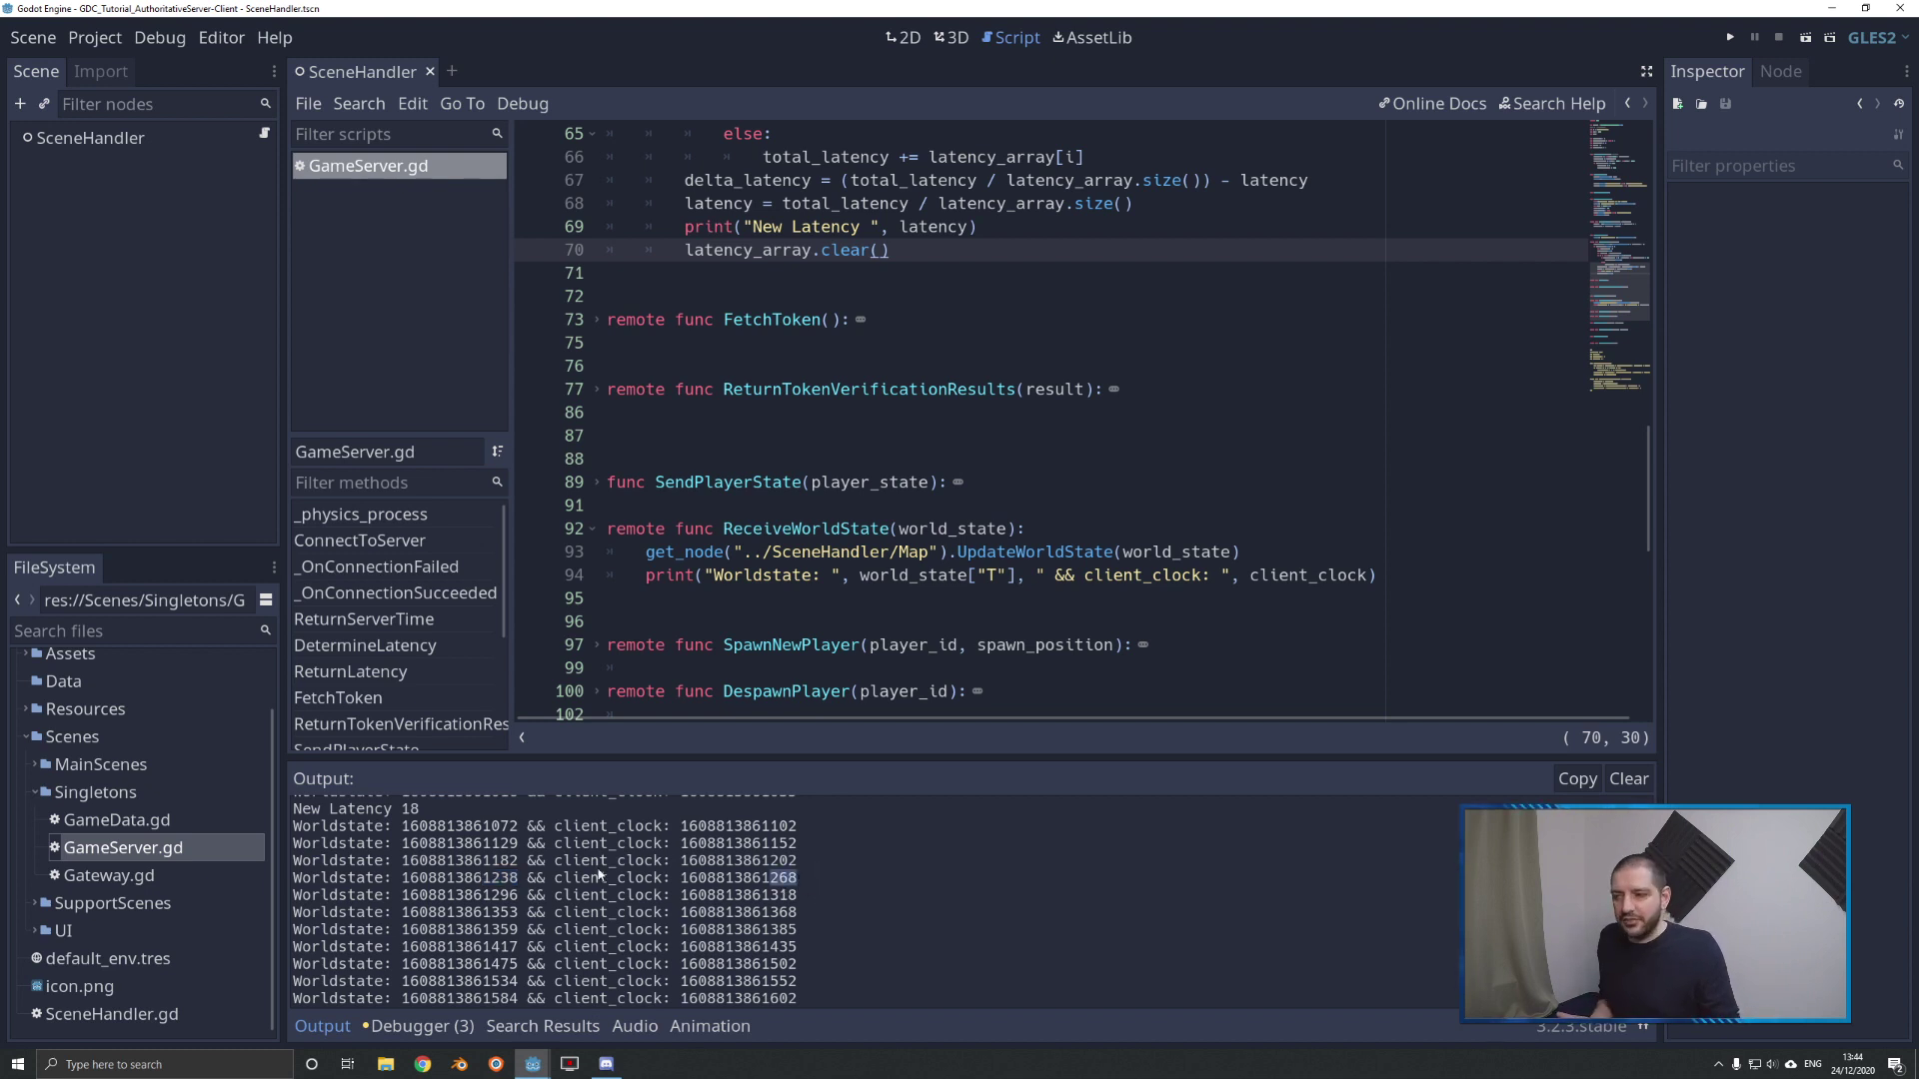
pyautogui.scroll(-3, 585, 849)
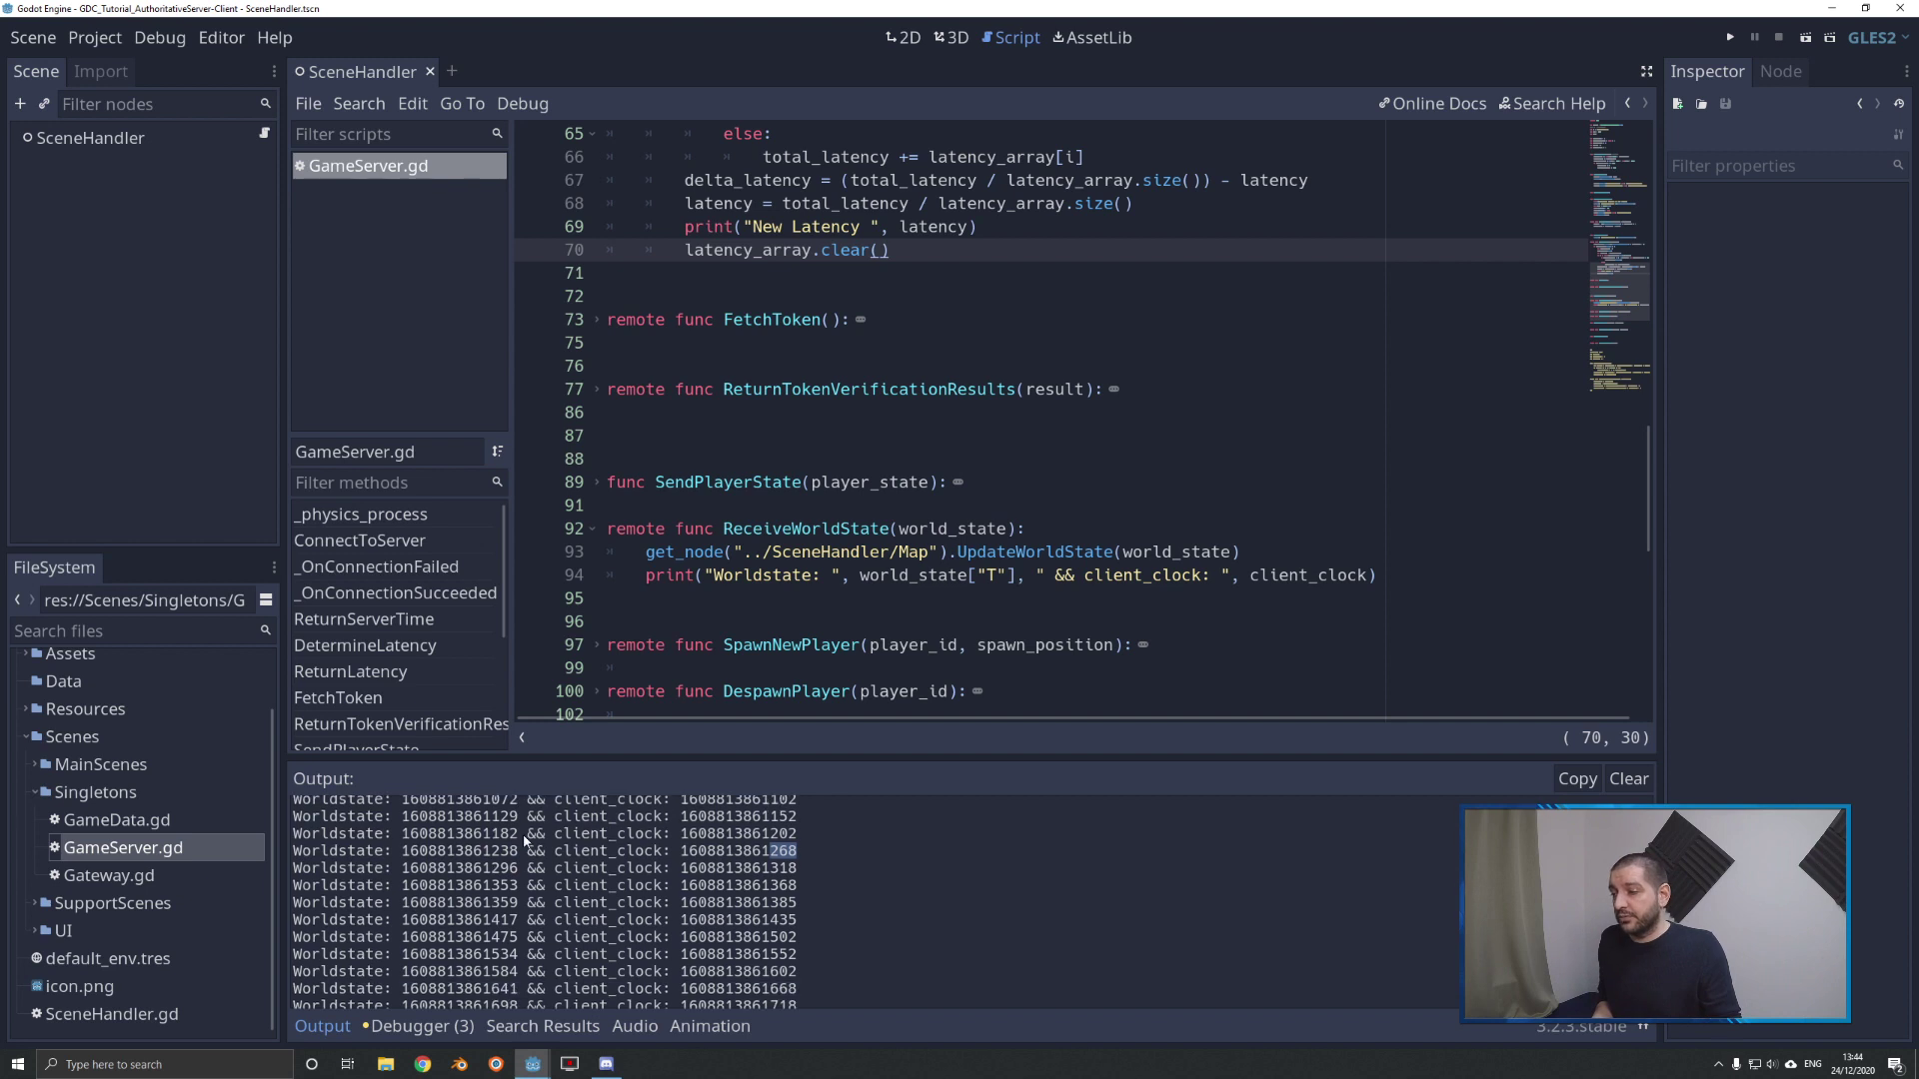
pyautogui.scroll(-3, 563, 855)
pyautogui.scroll(-2, 531, 867)
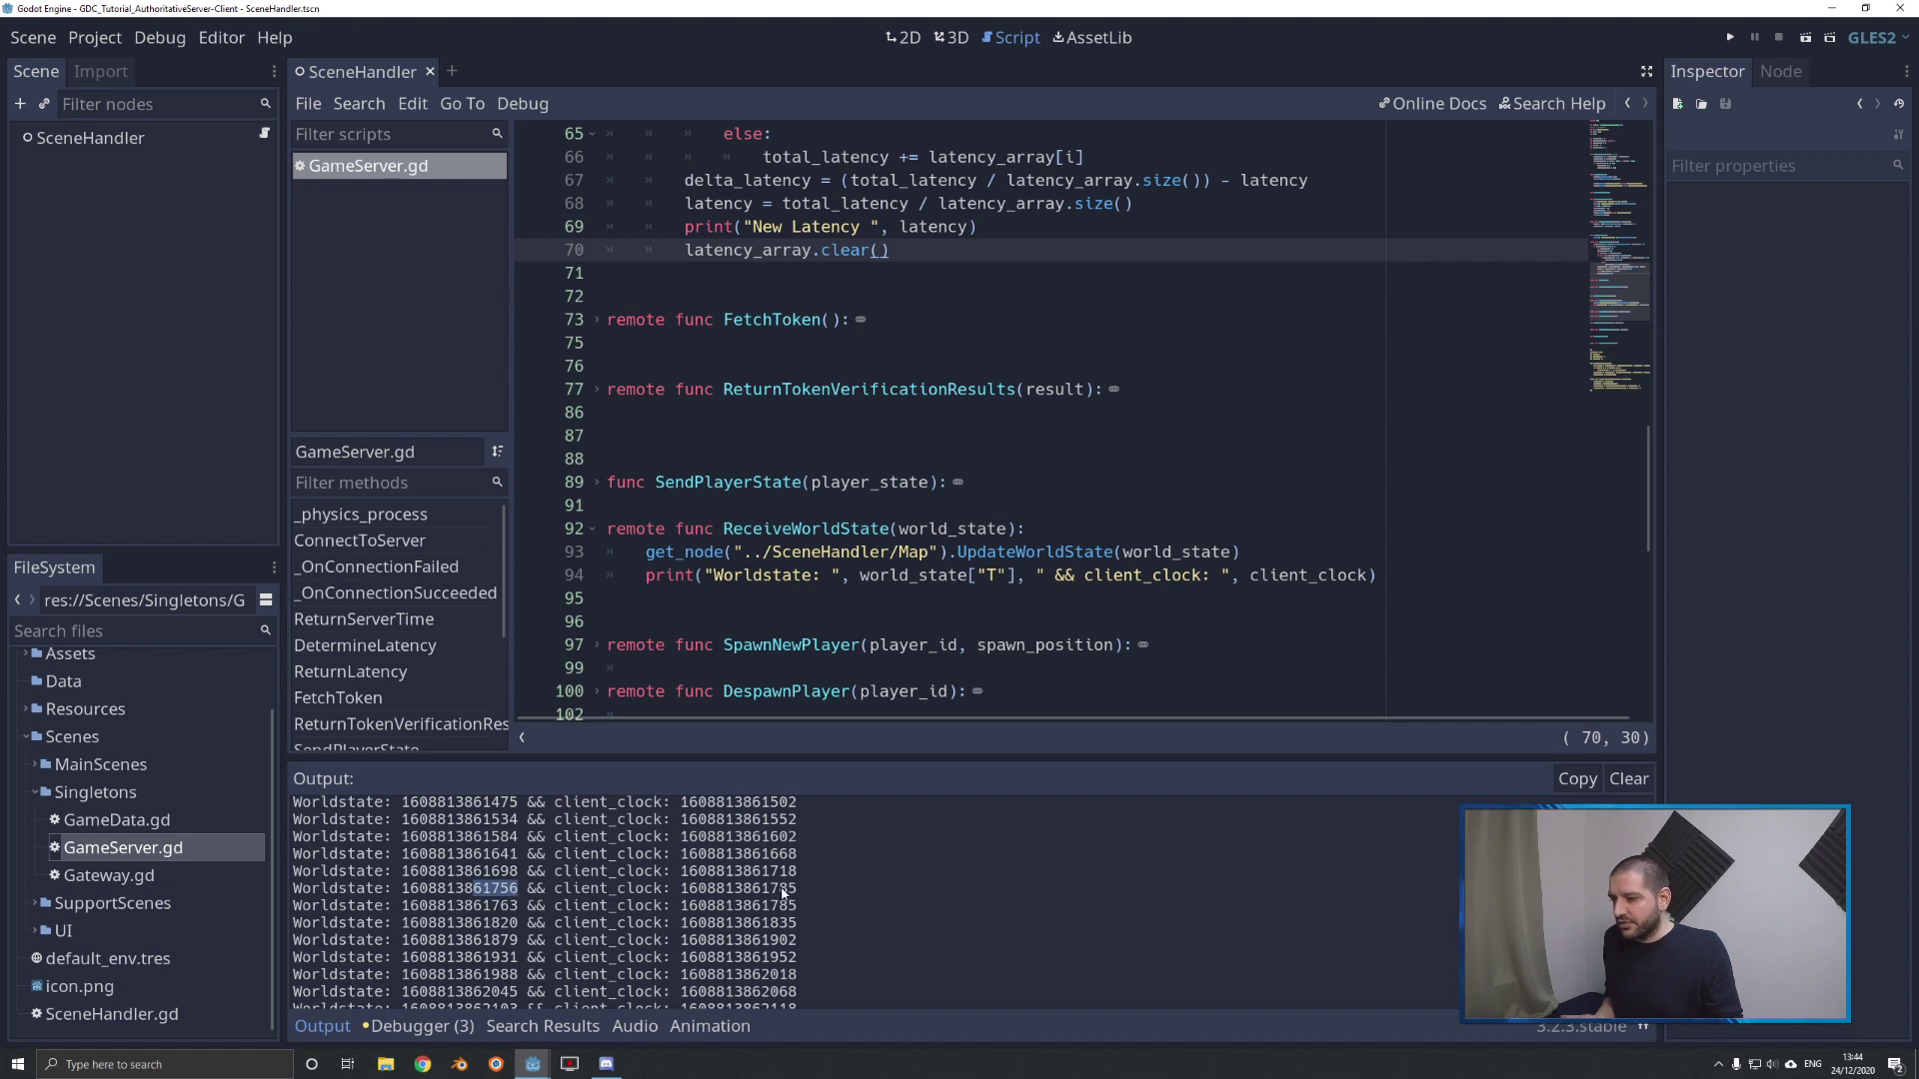
pyautogui.scroll(5, 750, 910)
pyautogui.scroll(5, 690, 908)
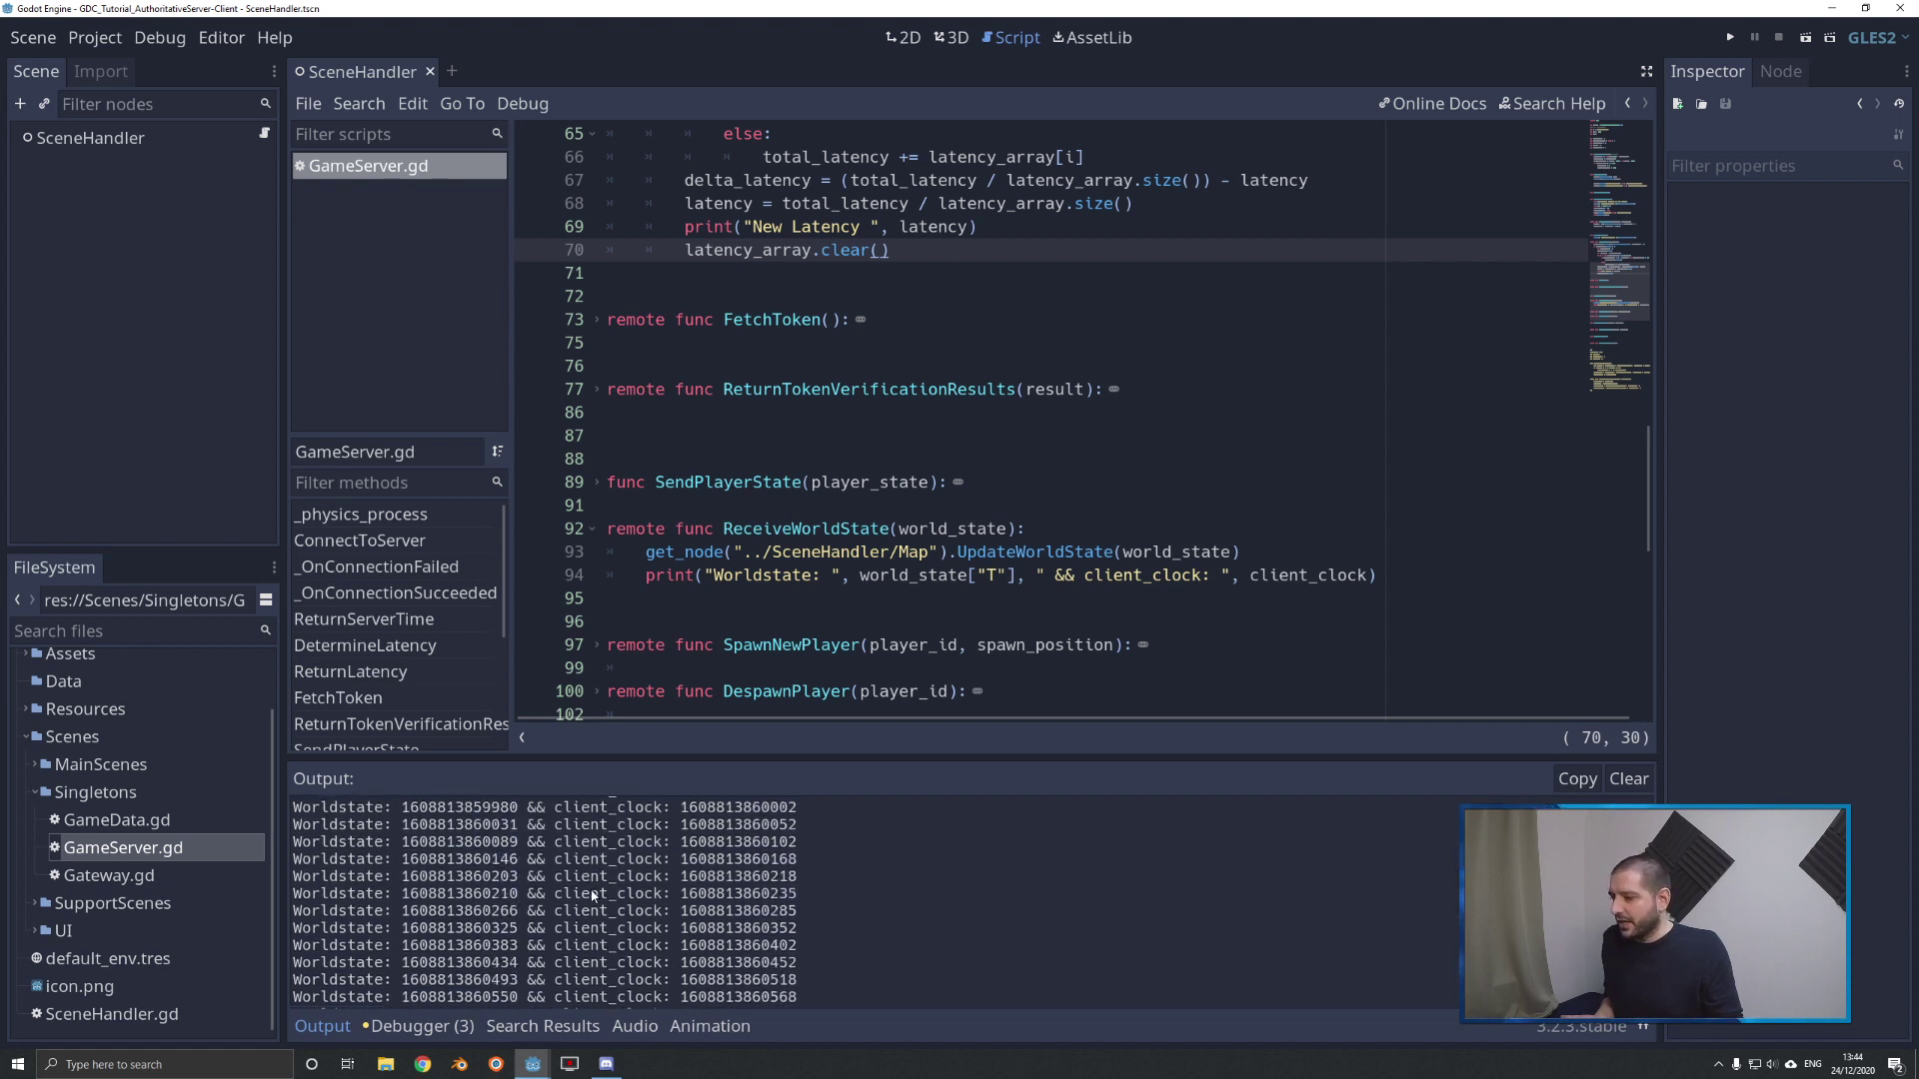
pyautogui.scroll(5, 630, 908)
pyautogui.scroll(5, 578, 907)
pyautogui.scroll(5, 570, 905)
pyautogui.scroll(5, 572, 906)
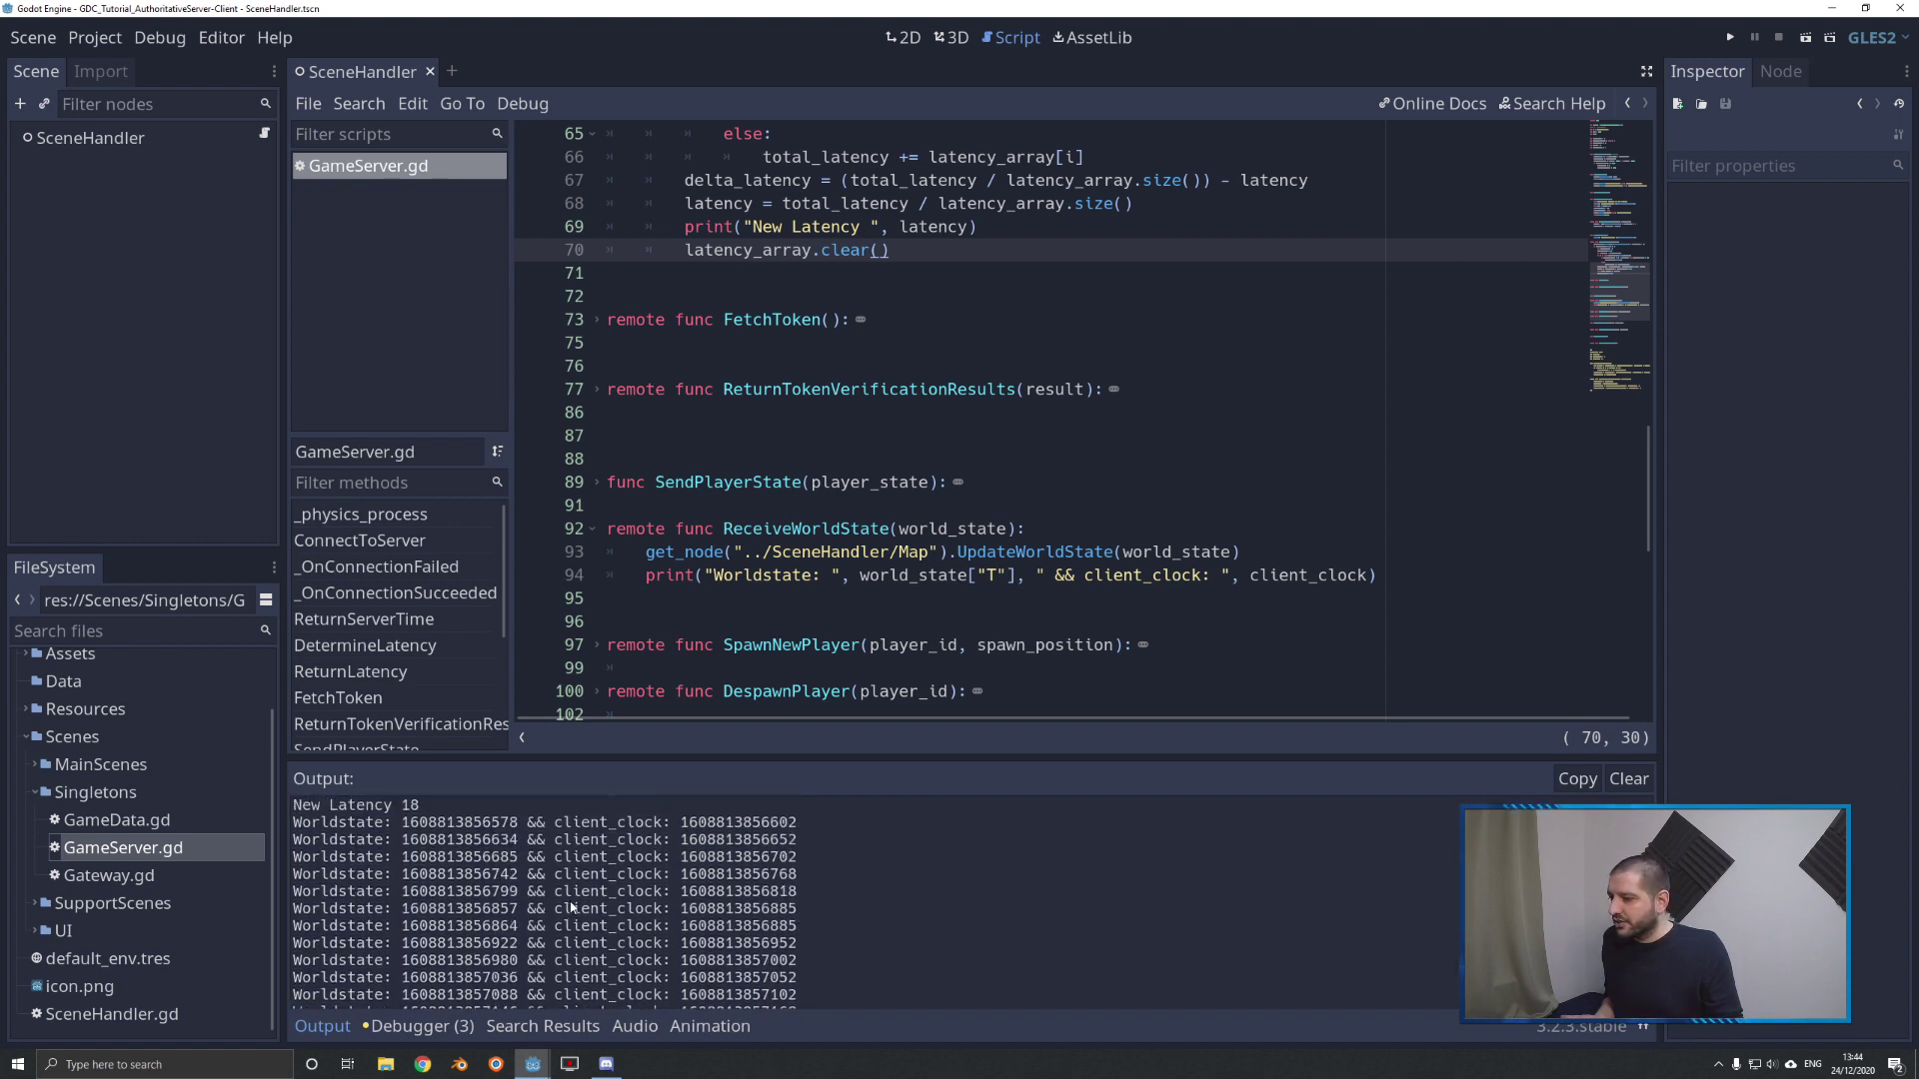
pyautogui.scroll(5, 573, 907)
pyautogui.scroll(5, 576, 909)
pyautogui.scroll(3, 576, 908)
pyautogui.scroll(3, 569, 903)
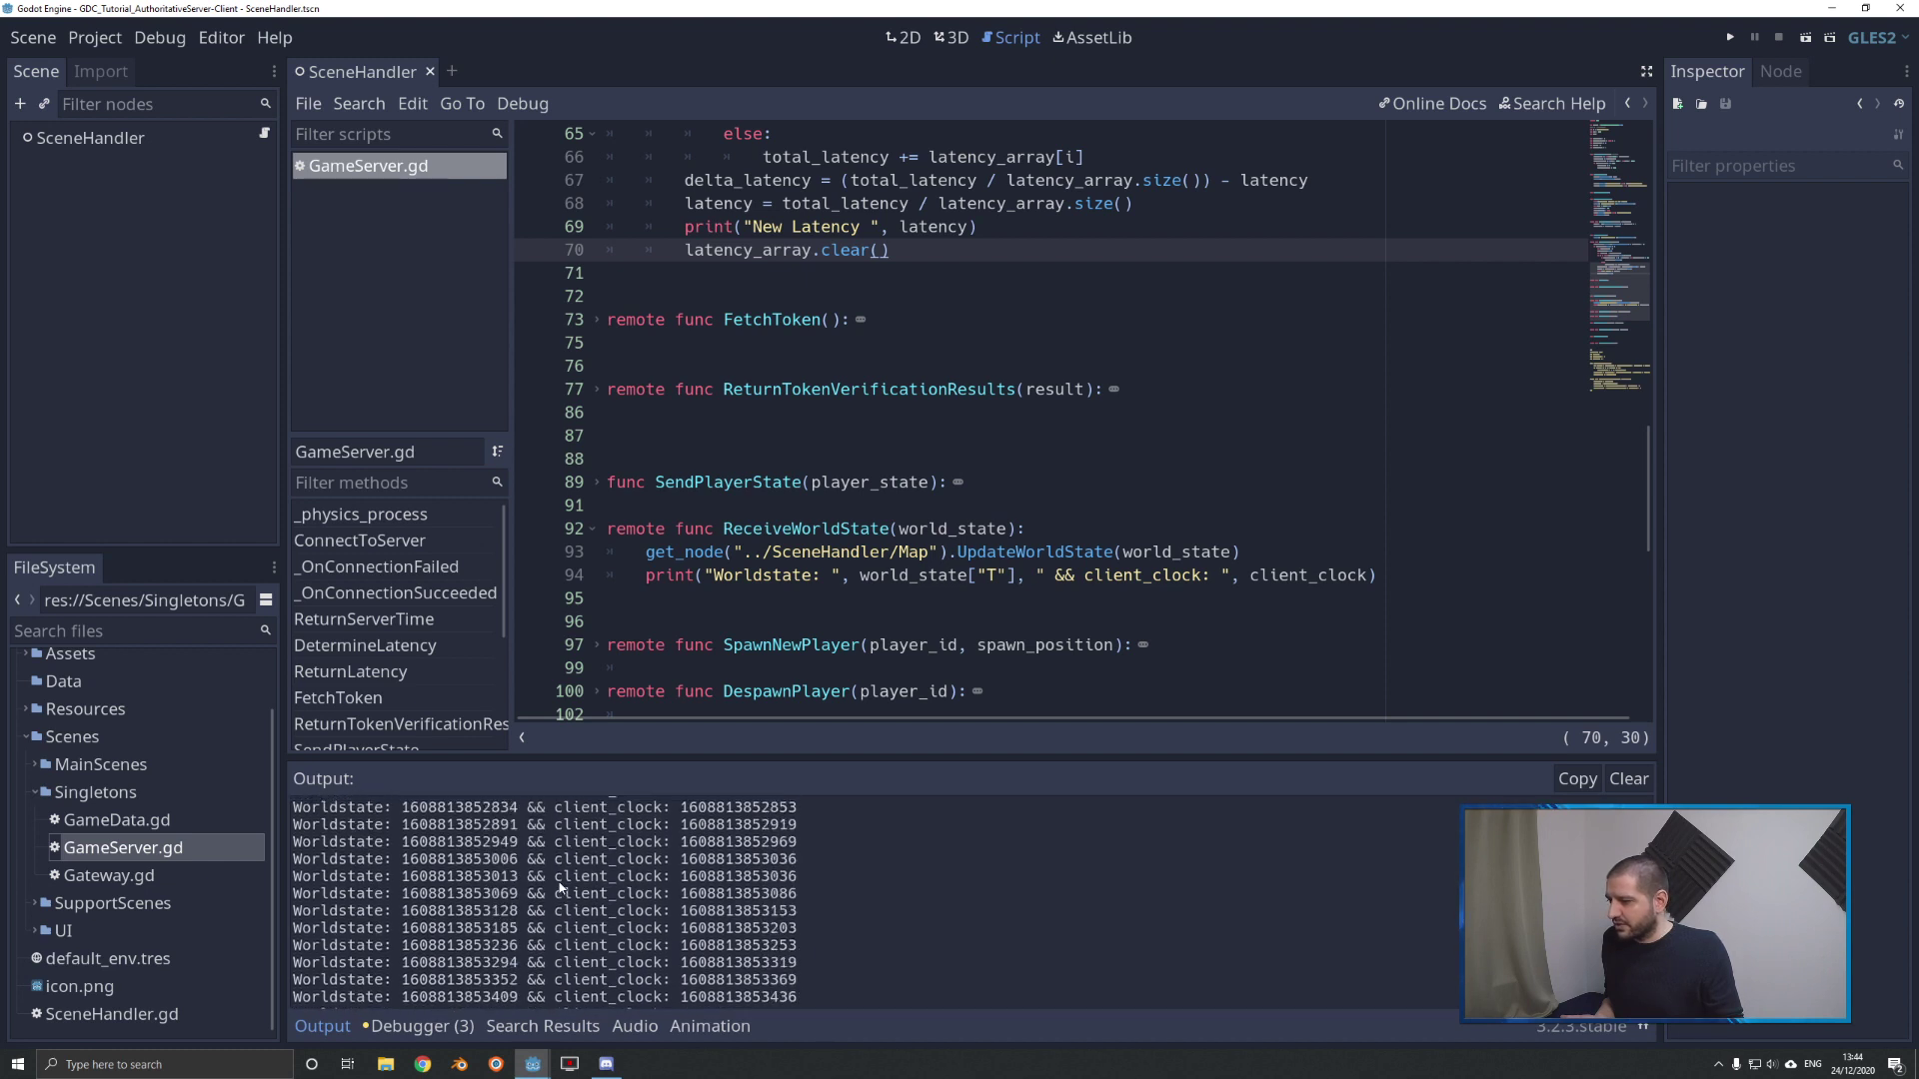
pyautogui.scroll(3, 561, 892)
pyautogui.scroll(-3, 383, 859)
pyautogui.scroll(-3, 450, 877)
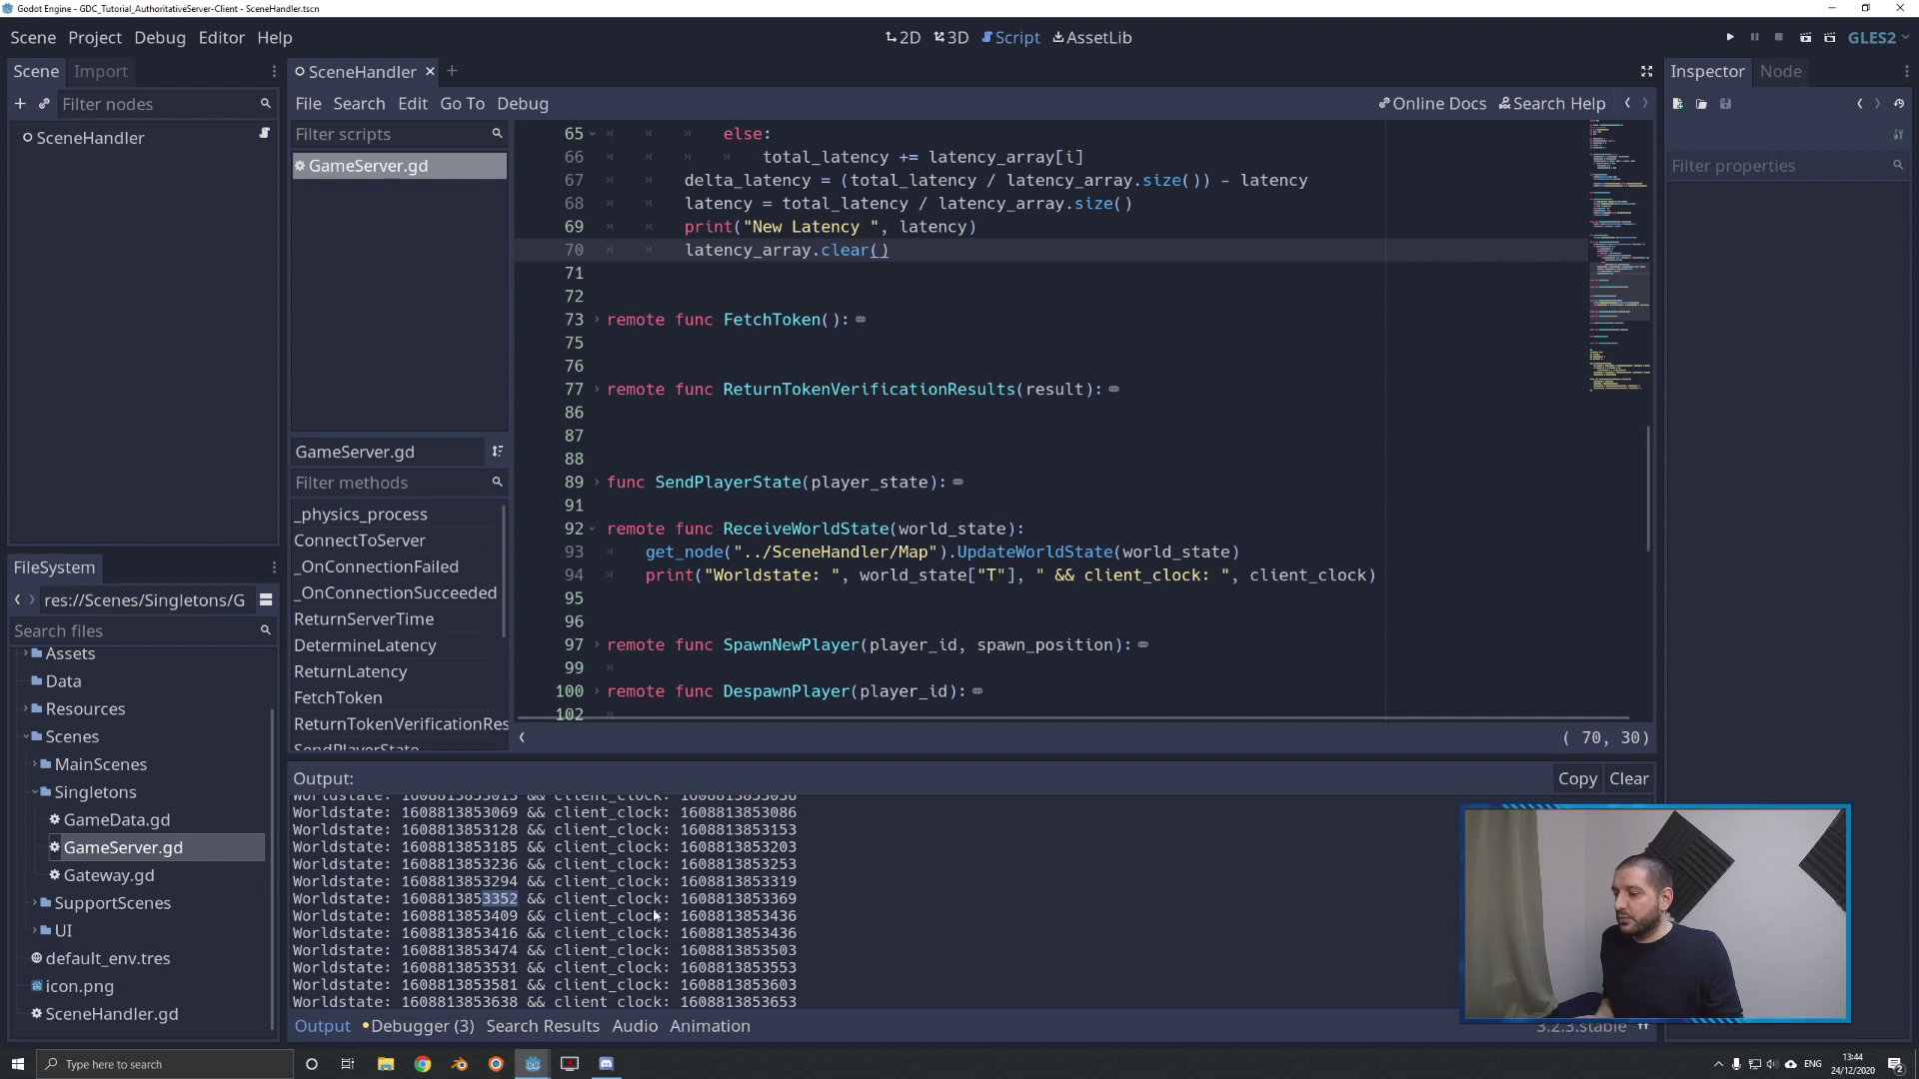
pyautogui.moveTo(759, 899); pyautogui.dragTo(794, 900)
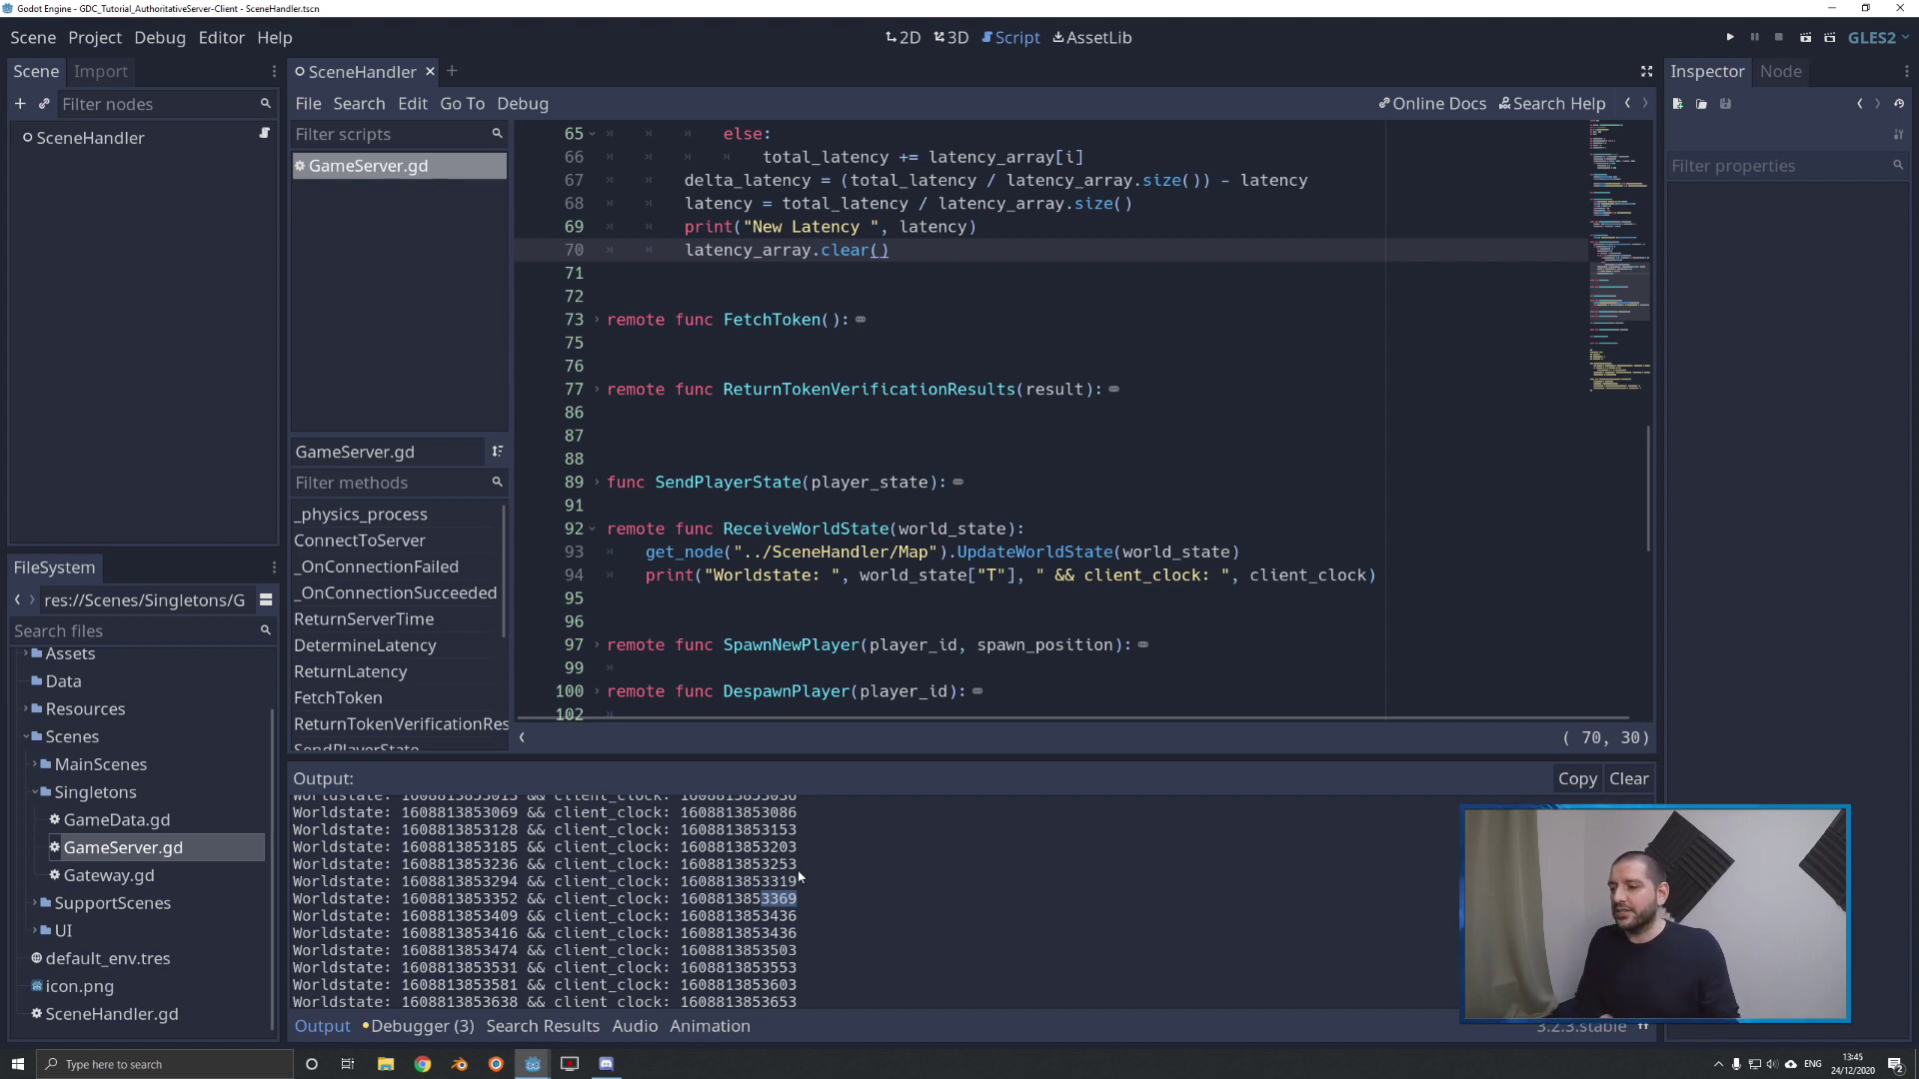
pyautogui.click(824, 866)
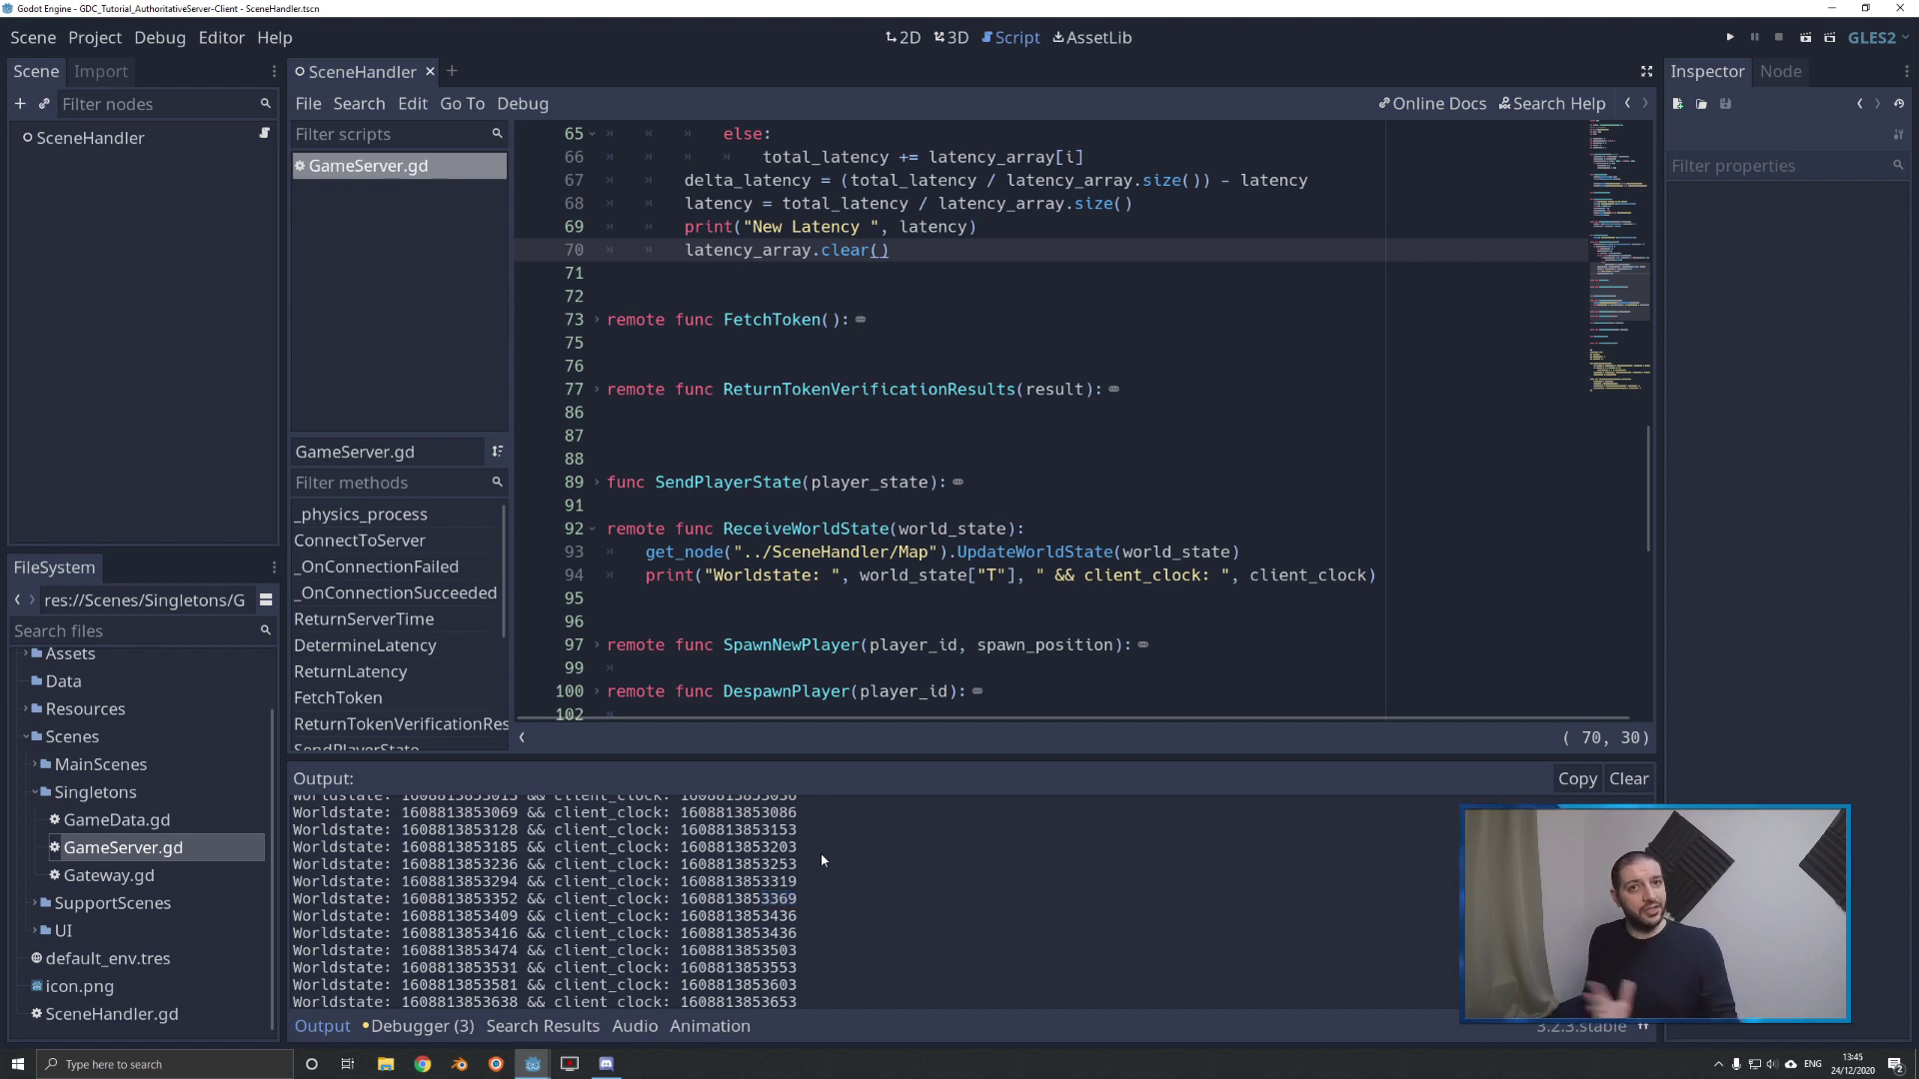